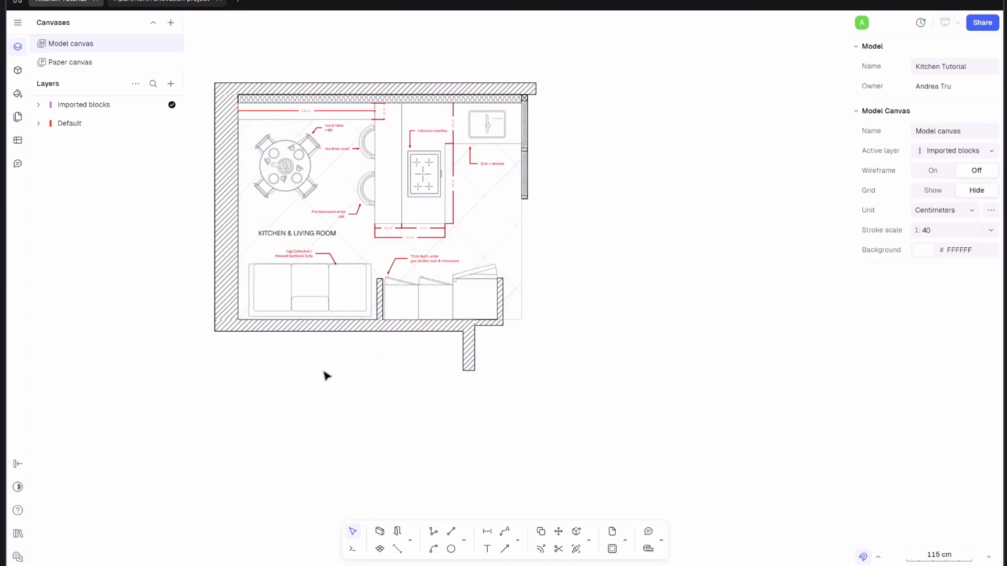
- Create a view of the model canvas over the kitchen and living room floor plan
scroll(330, 387, "left", 2)
scroll(330, 387, "down", 2)
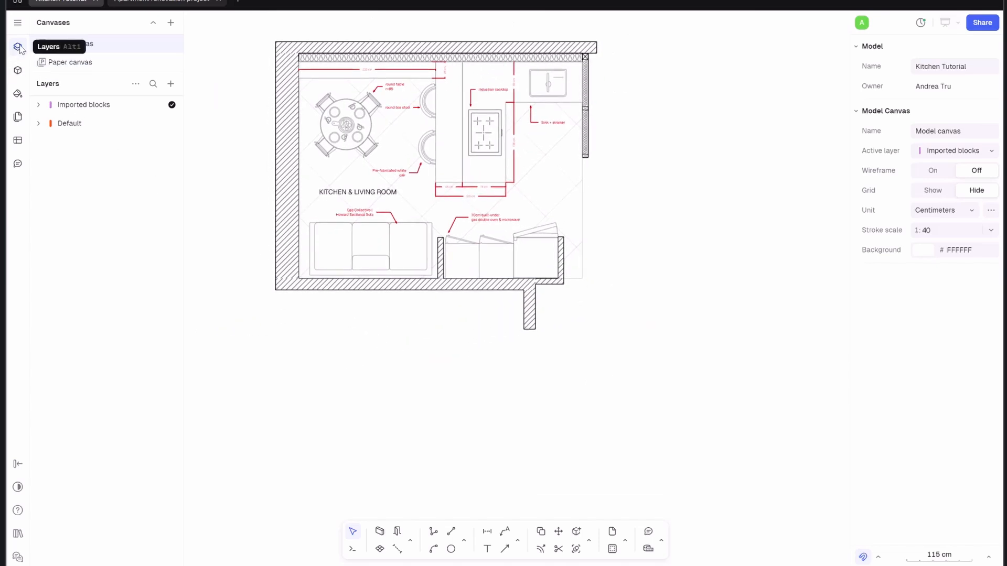
left_click(171, 85)
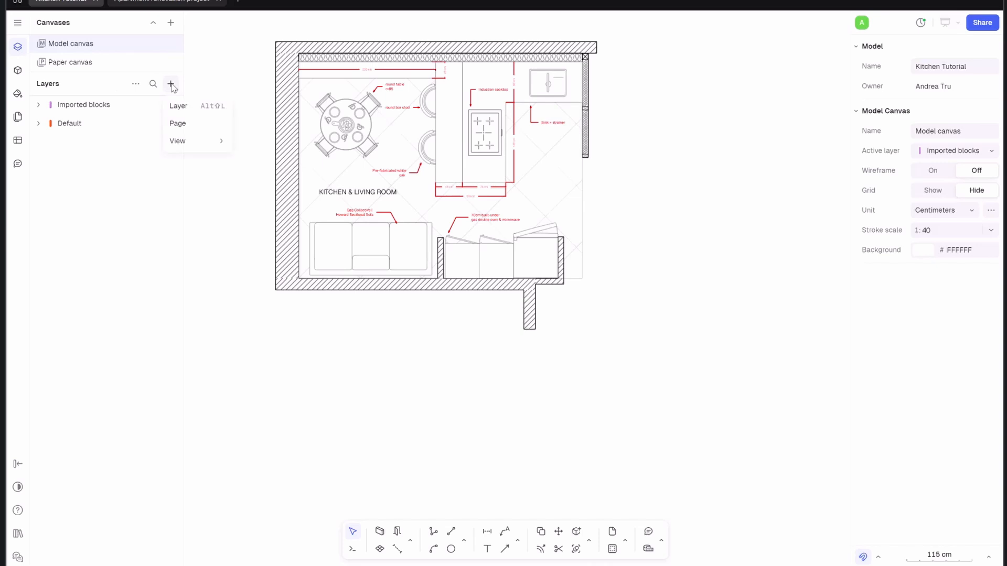
mouse_move(202, 146)
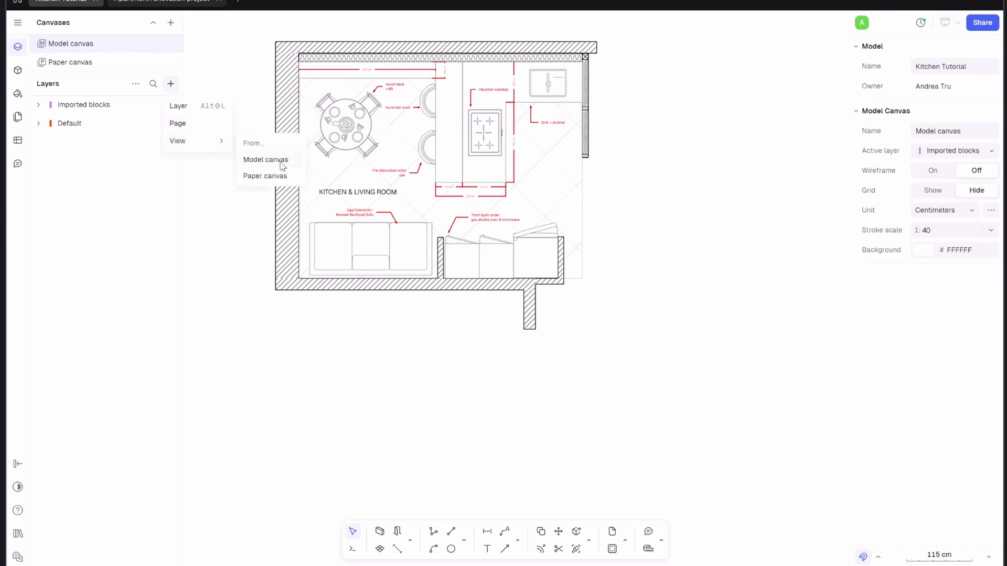
left_click(266, 160)
- Resize the view frame to about 670 × 562 cm so that it encloses the whole floor plan
scroll(312, 251, "down", 3)
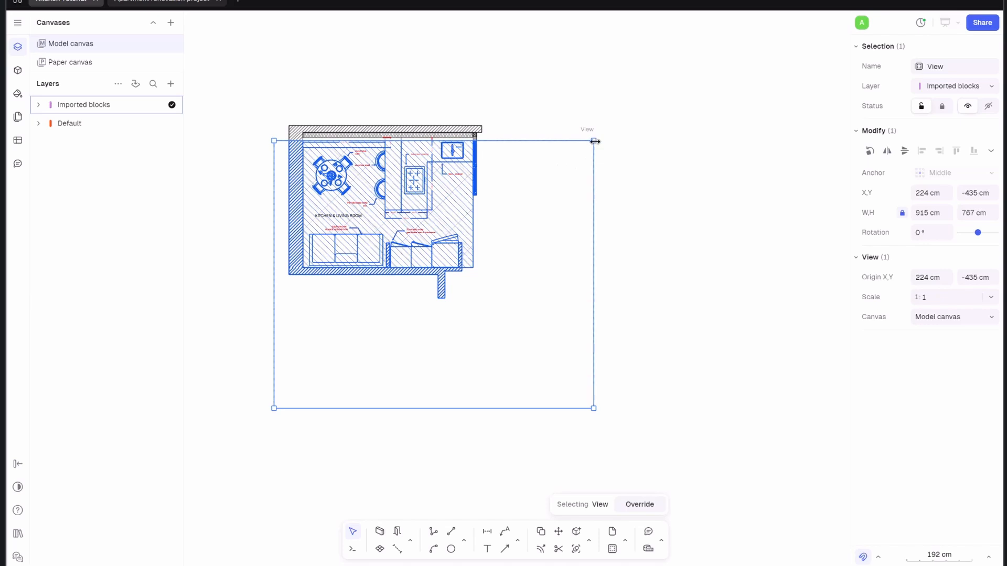
left_click_drag(595, 141, 637, 103)
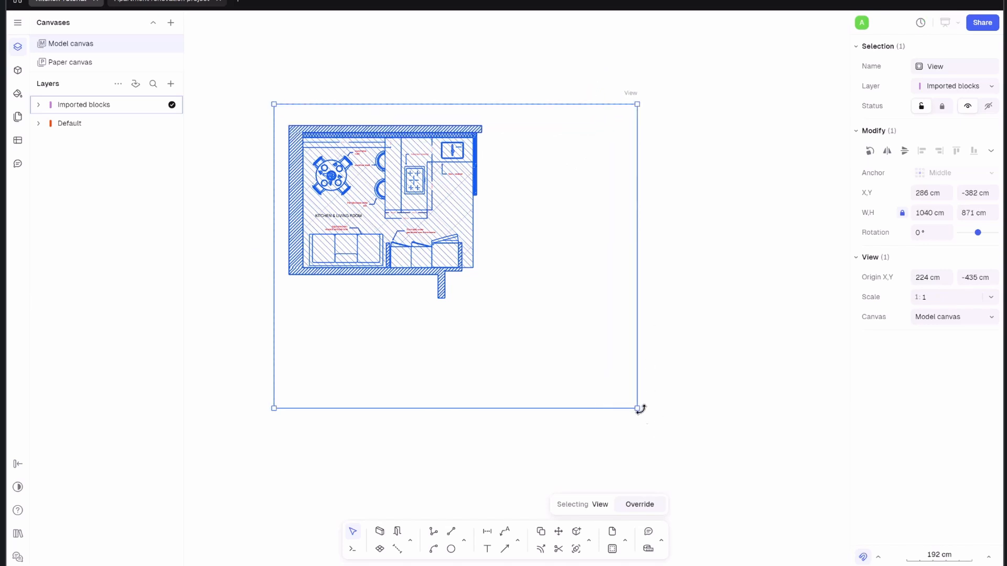
left_click_drag(636, 408, 486, 321)
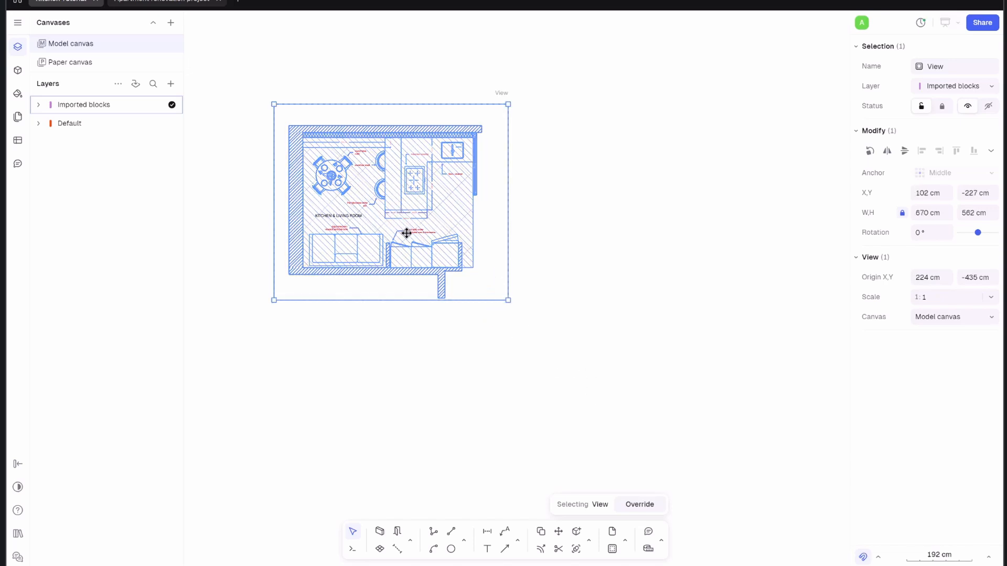
- Move the new view well below the original floor plan, leaving a large gap between them
left_click_drag(402, 218, 380, 401)
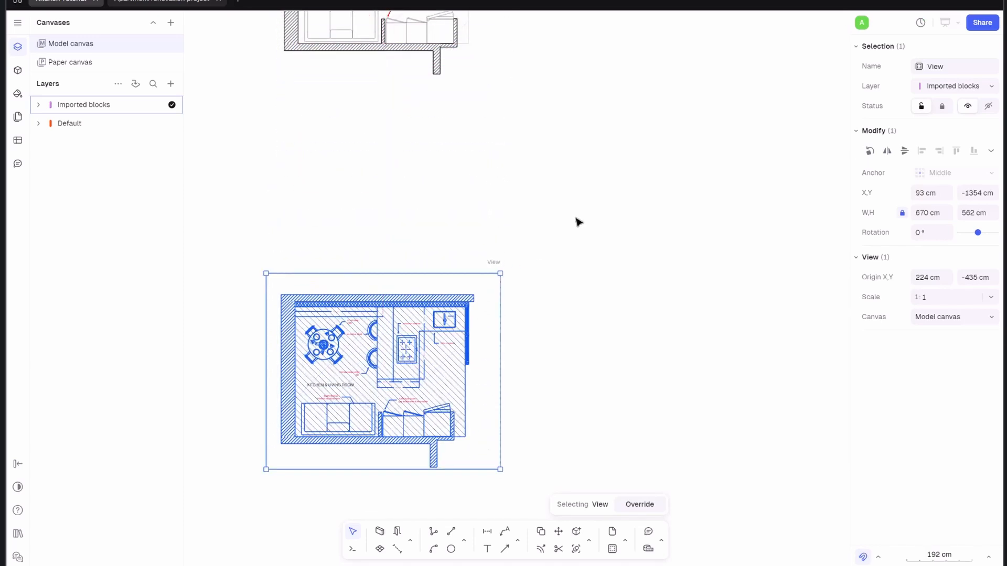
left_click(575, 223)
scroll(454, 285, "down", 4)
left_click(454, 285)
scroll(441, 267, "down", 3)
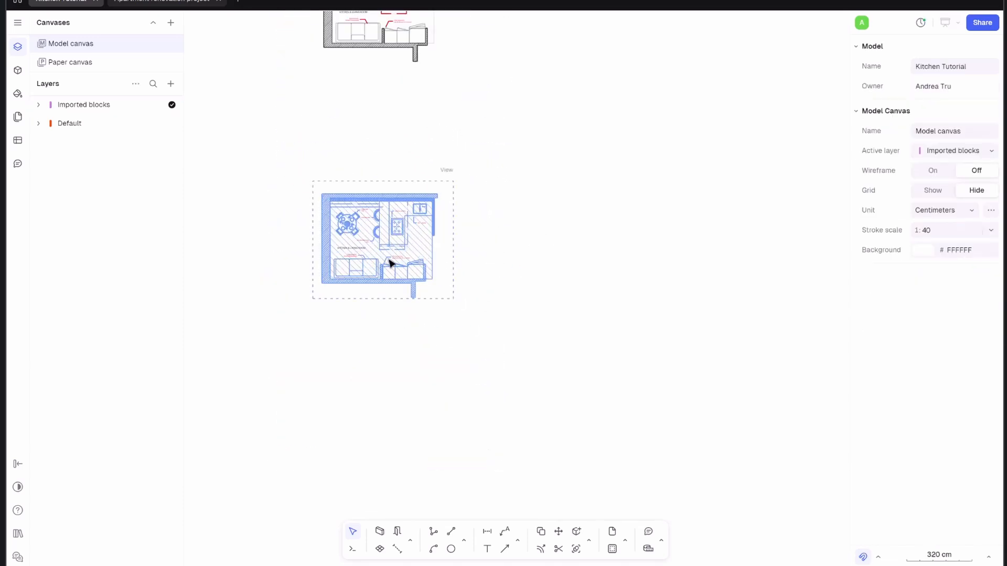
left_click_drag(390, 263, 338, 360)
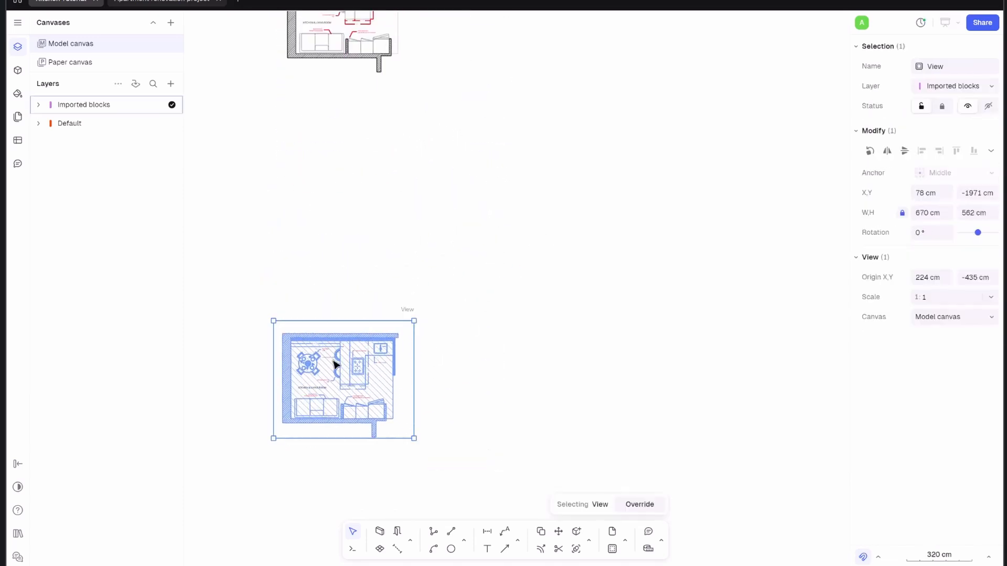
- Rotate the floor plan view by 180 degrees and deselect it
left_click(869, 151)
left_click(869, 151)
left_click(523, 268)
scroll(392, 313, "up", 3)
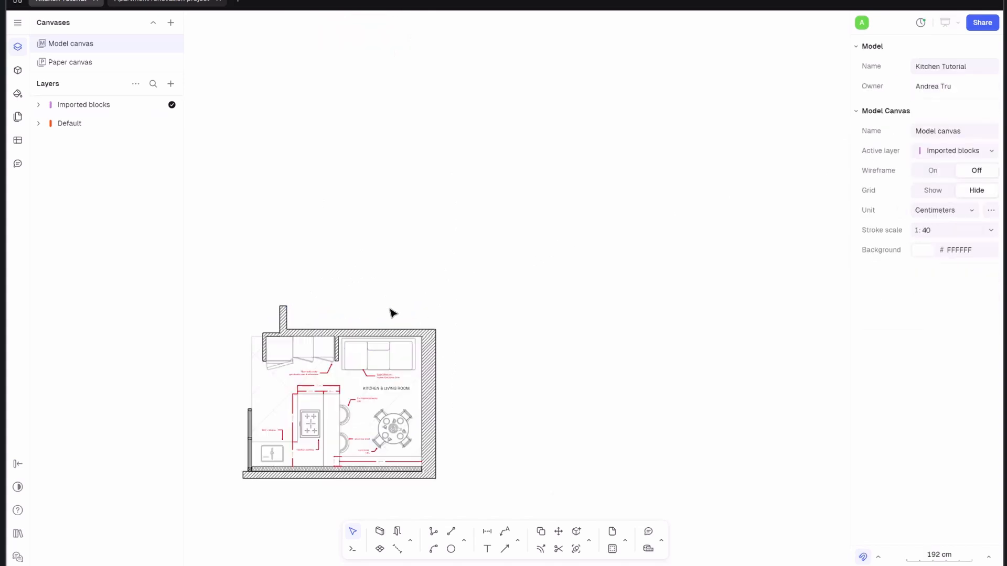
- Draw a vertical line about 1129 cm long upward from the rotated plan's upper-right outer wall corner
scroll(390, 309, "up", 3)
middle_click_drag(432, 262, 453, 262)
scroll(452, 261, "down", 3)
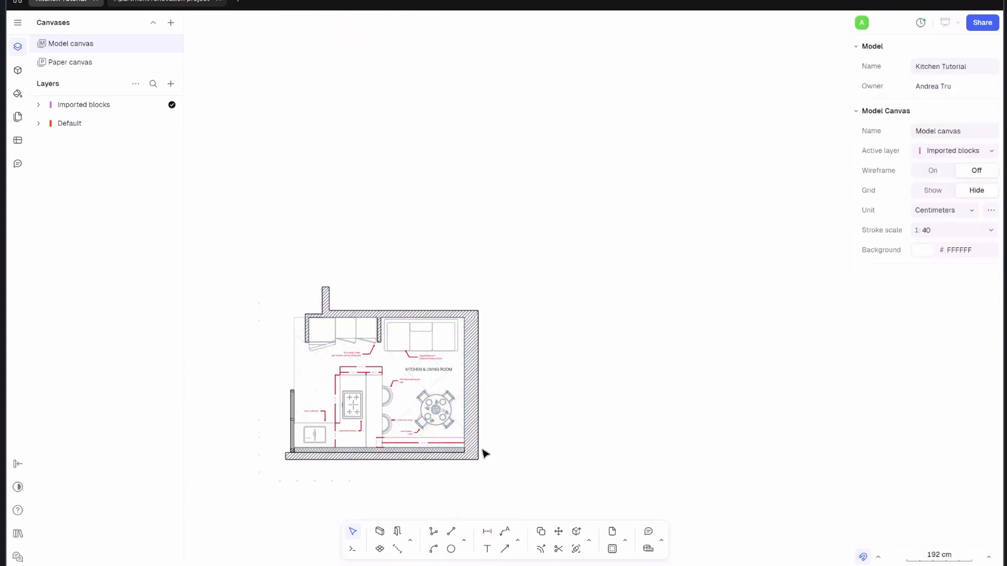
left_click(451, 533)
scroll(482, 320, "up", 3)
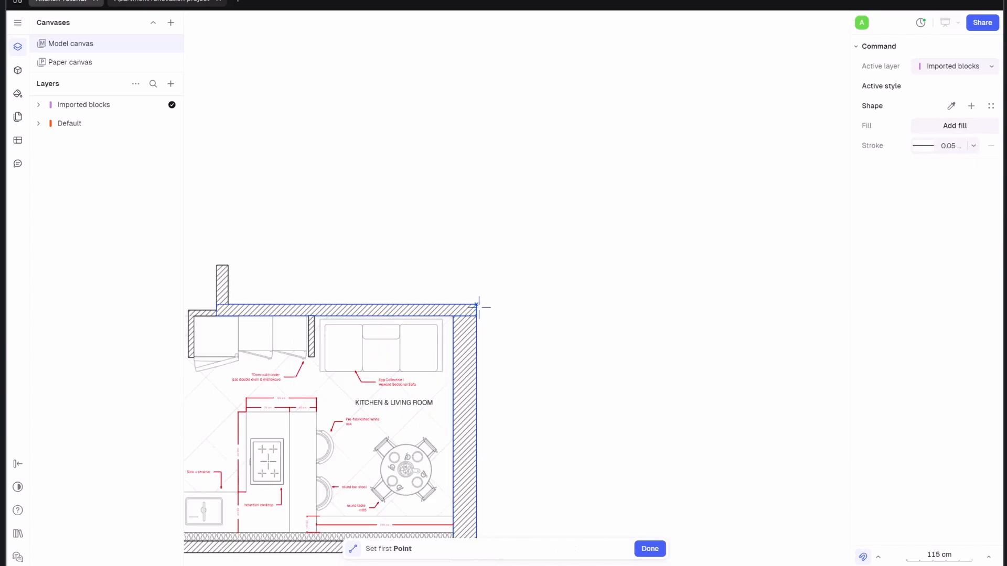
left_click(478, 313)
middle_click_drag(479, 303, 479, 395)
scroll(478, 395, "down", 3)
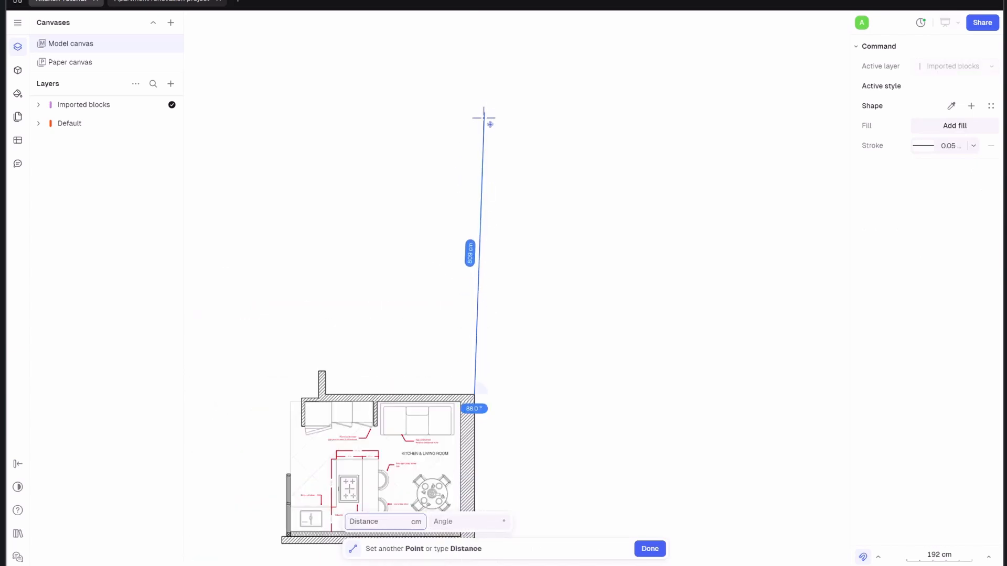
middle_click_drag(483, 119, 456, 229)
left_click(449, 110)
key("Escape")
scroll(441, 319, "down", 2)
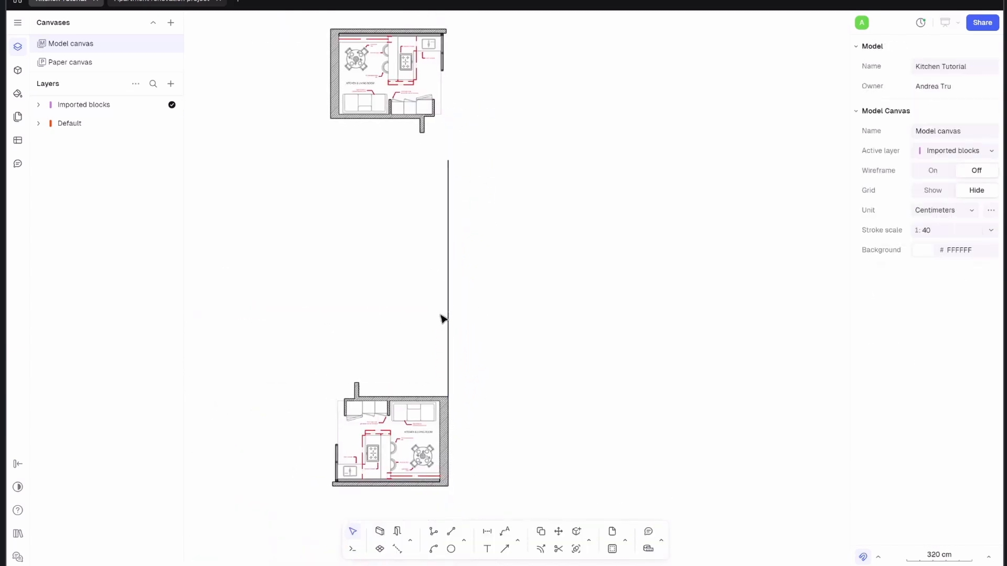
- Copy the vertical line to the thick wall's inner face and to both faces of the middle partition and the far-left wall
scroll(458, 362, "up", 5)
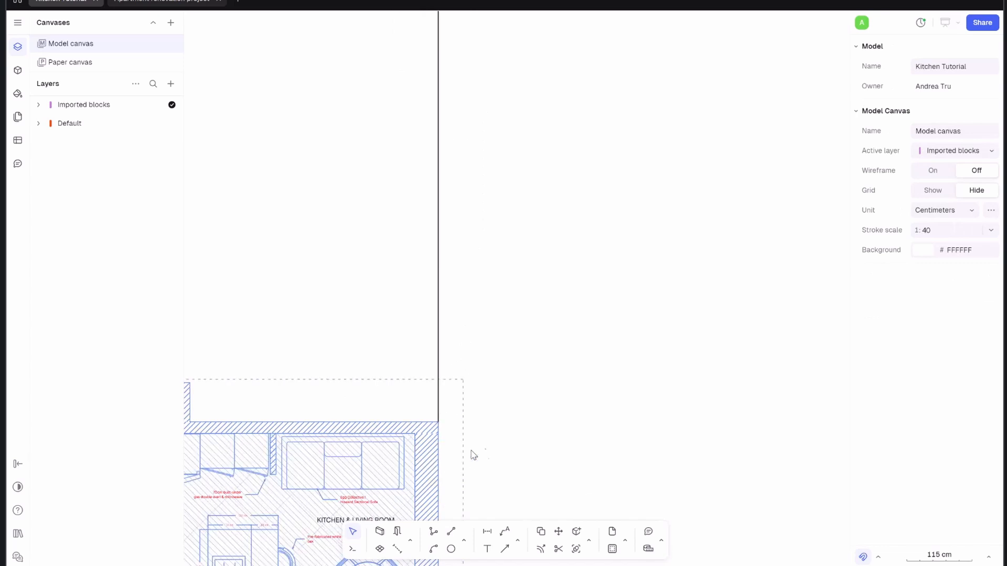
left_click_drag(535, 346, 405, 263)
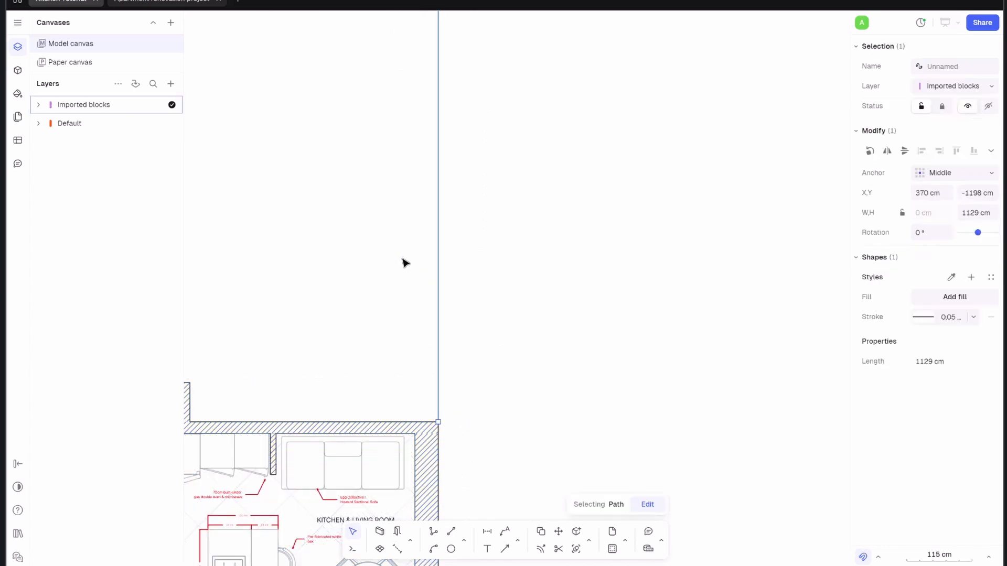
left_click(541, 531)
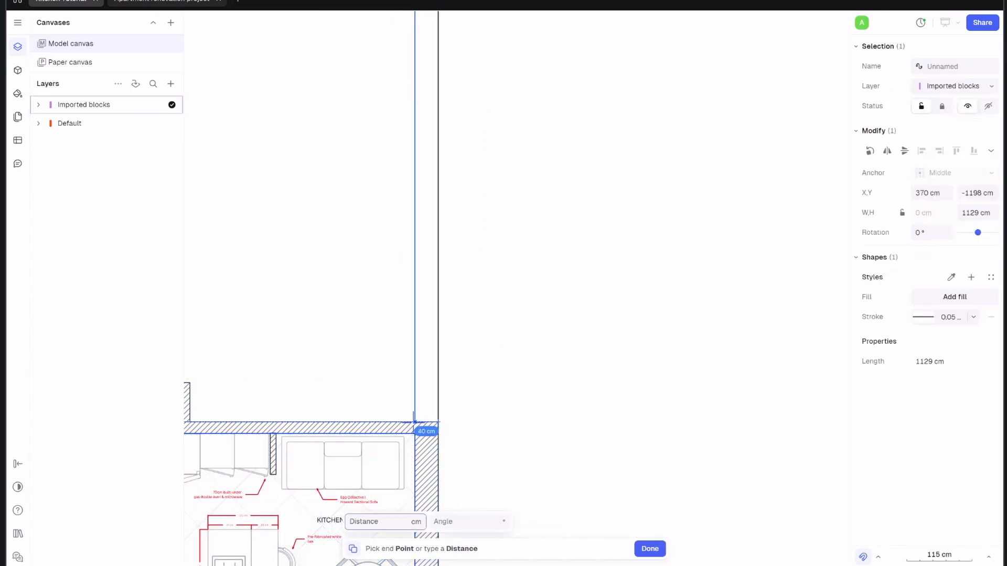
scroll(275, 421, "up", 5)
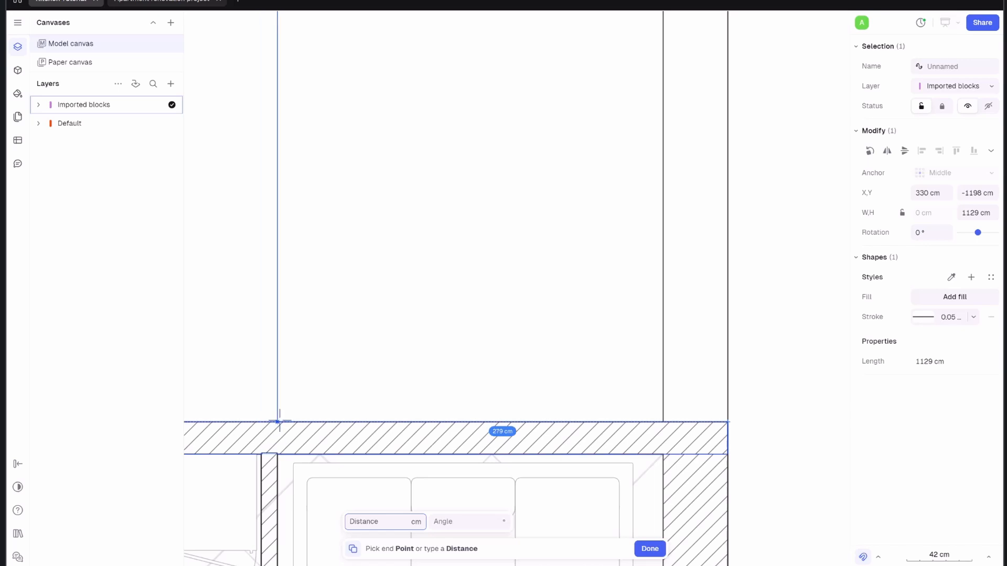
left_click(278, 421)
left_click(262, 422)
scroll(270, 422, "left", 5)
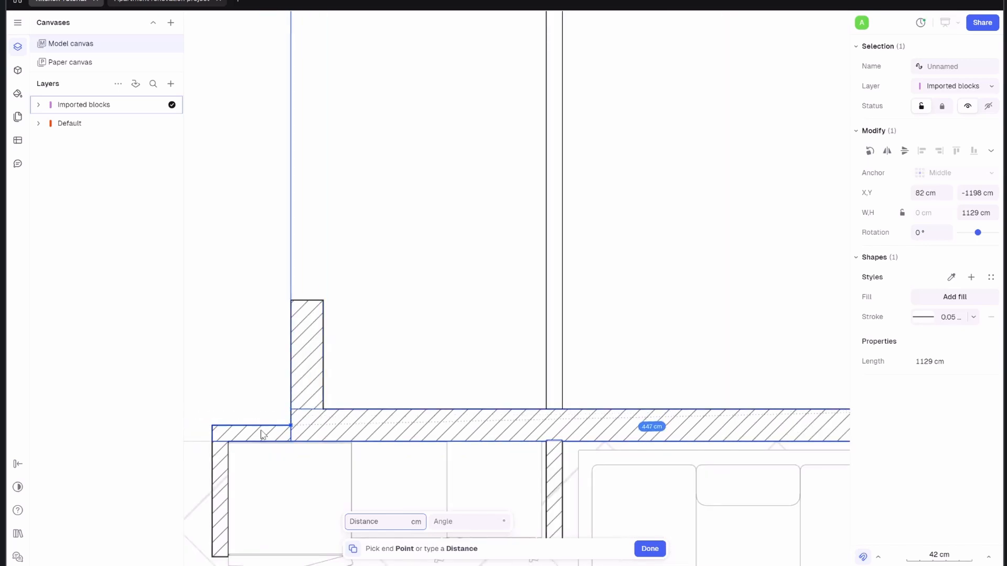
left_click(212, 426)
left_click(228, 425)
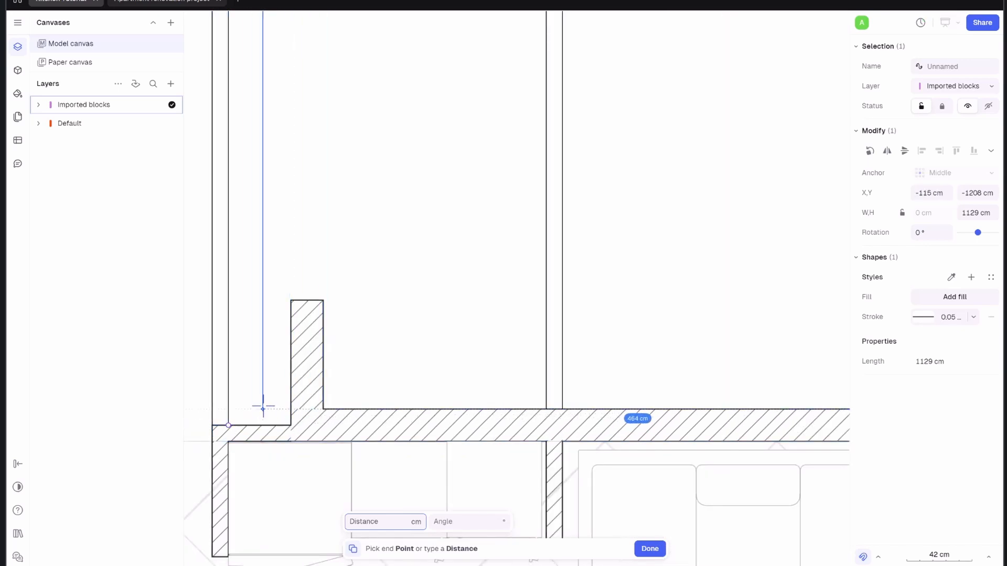
scroll(287, 363, "down", 8)
key("Escape")
scroll(400, 325, "up", 1)
left_click(549, 292)
scroll(472, 310, "up", 2)
scroll(483, 325, "down", 3)
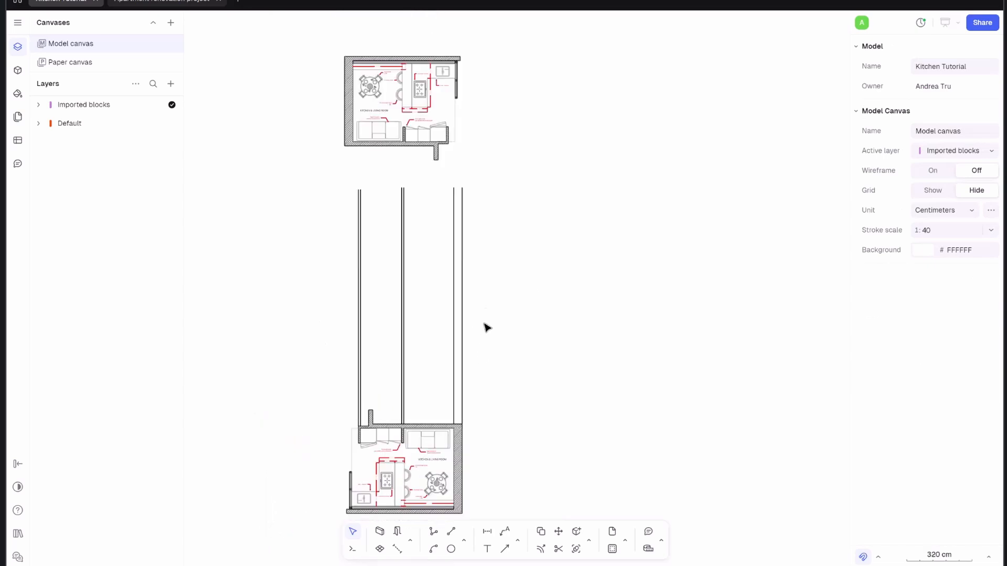
- Open the Apartment renovation project and inspect the bottom slab's wall properties in the View B elevation
scroll(411, 380, "up", 5)
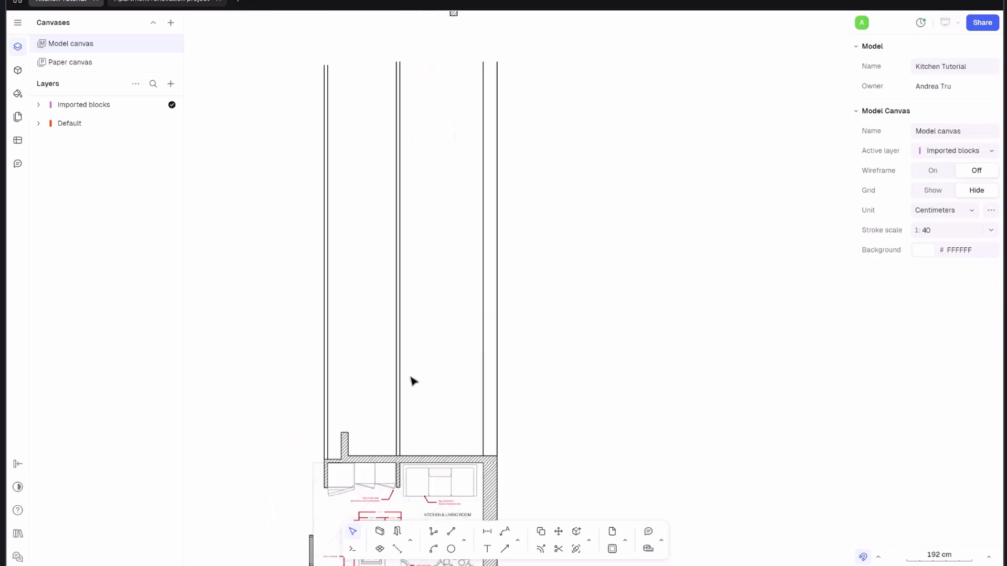
left_click(152, 1)
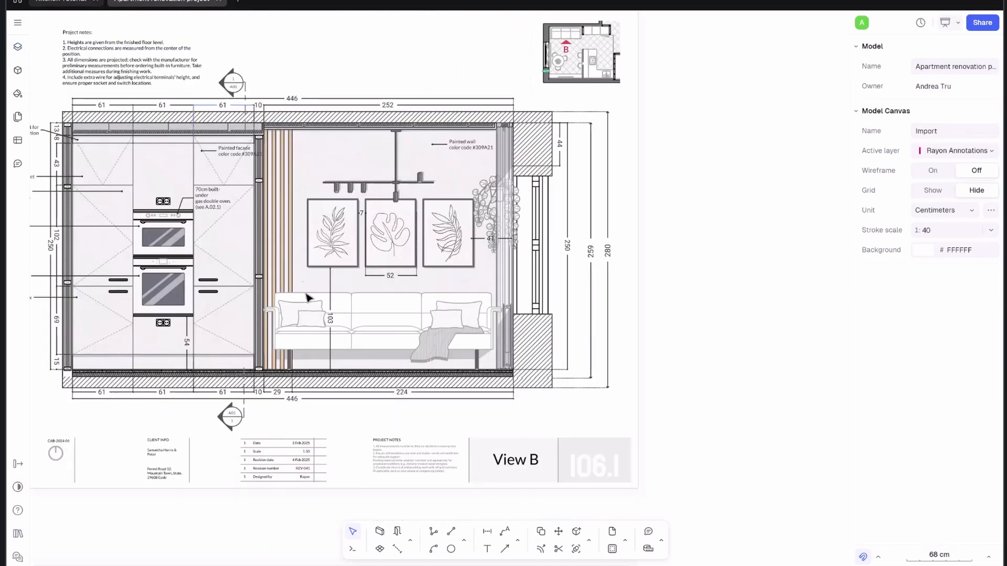
left_click(331, 382)
scroll(298, 414, "up", 5)
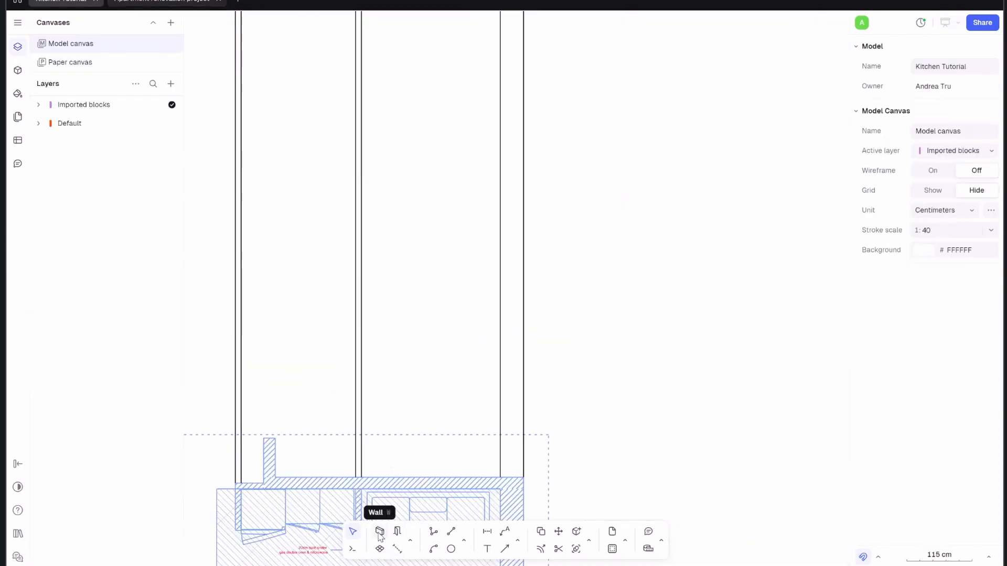
- In Kitchen Tutorial, draw a horizontal wall about 495 cm long between the outermost projection lines above the rotated plan
left_click(380, 532)
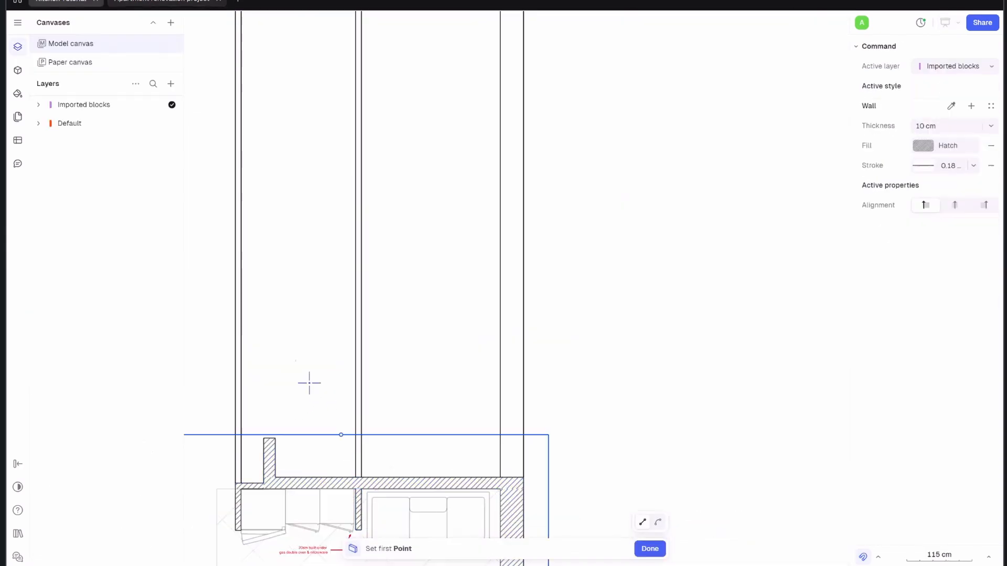
left_click(234, 363)
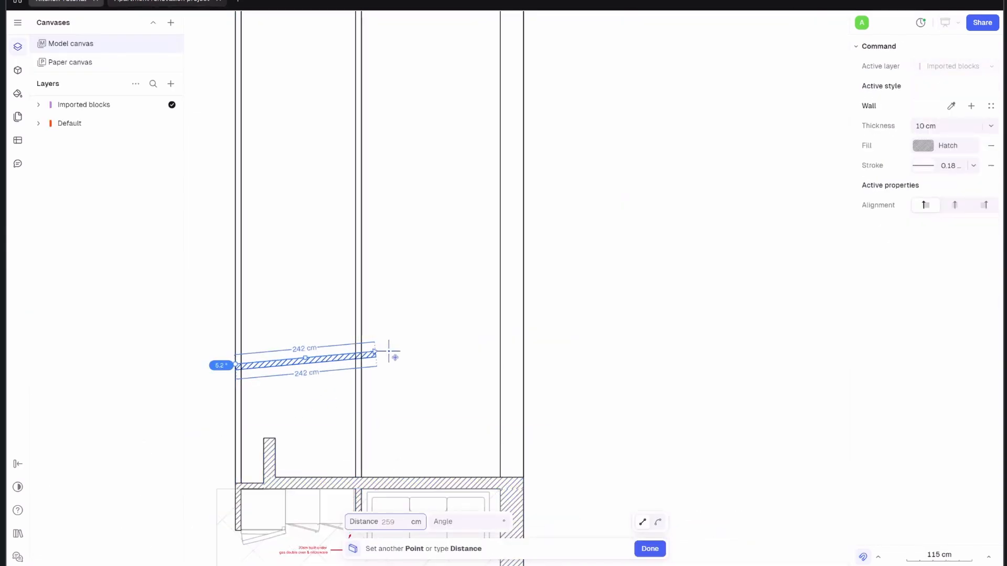
left_click(523, 365)
key("Escape")
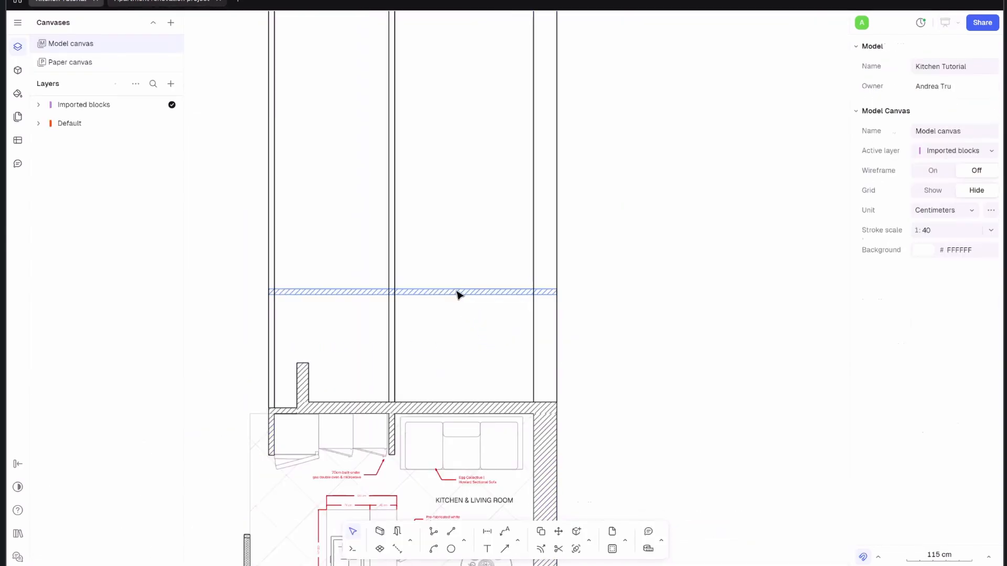
- Set the new horizontal wall's thickness to 11 cm
left_click(457, 291)
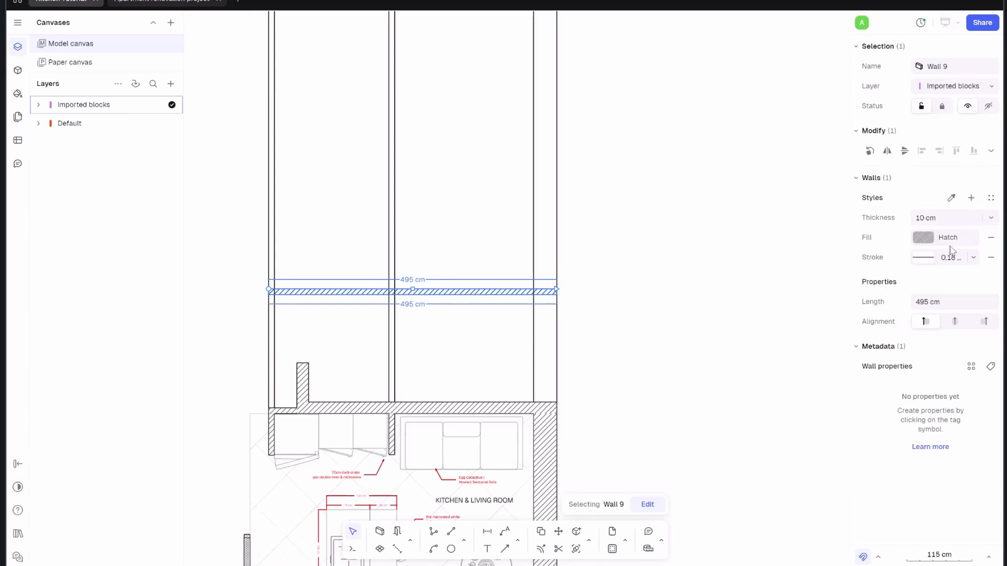
left_click(933, 217)
type("11")
key("Return")
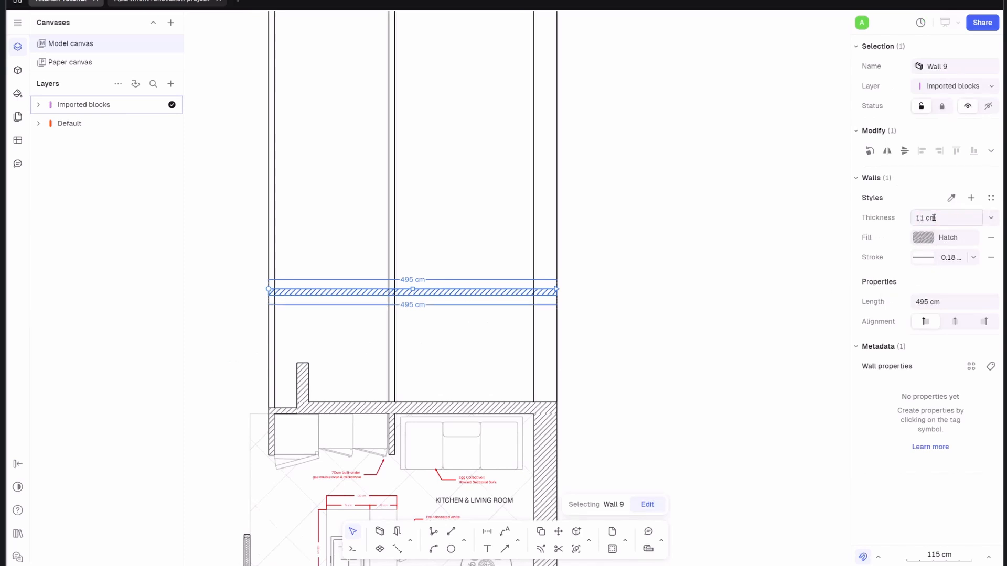
key("Escape")
- Return to the Apartment renovation project and inspect the left vertical wall's properties in the View B elevation
scroll(560, 322, "up", 5)
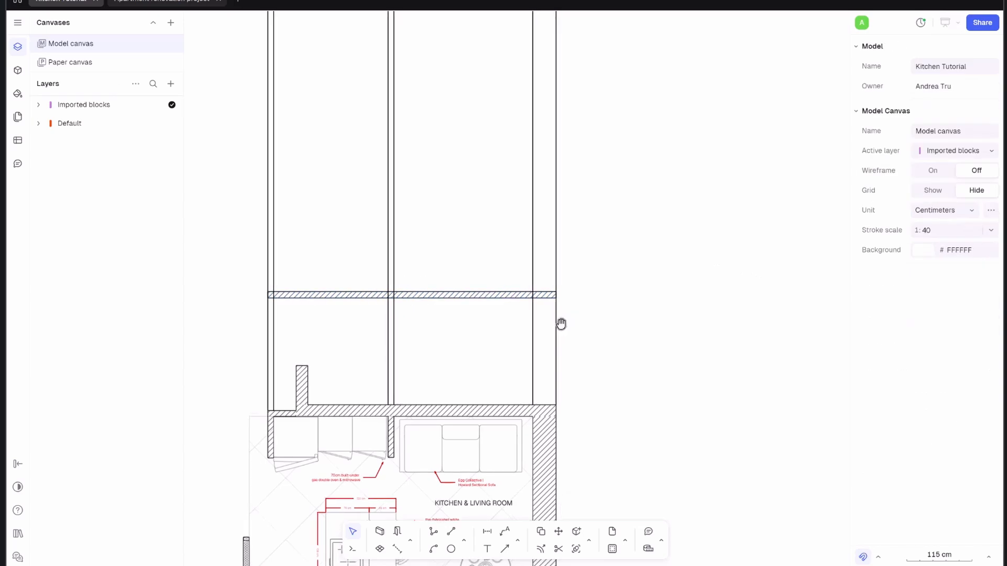
scroll(433, 325, "up", 2)
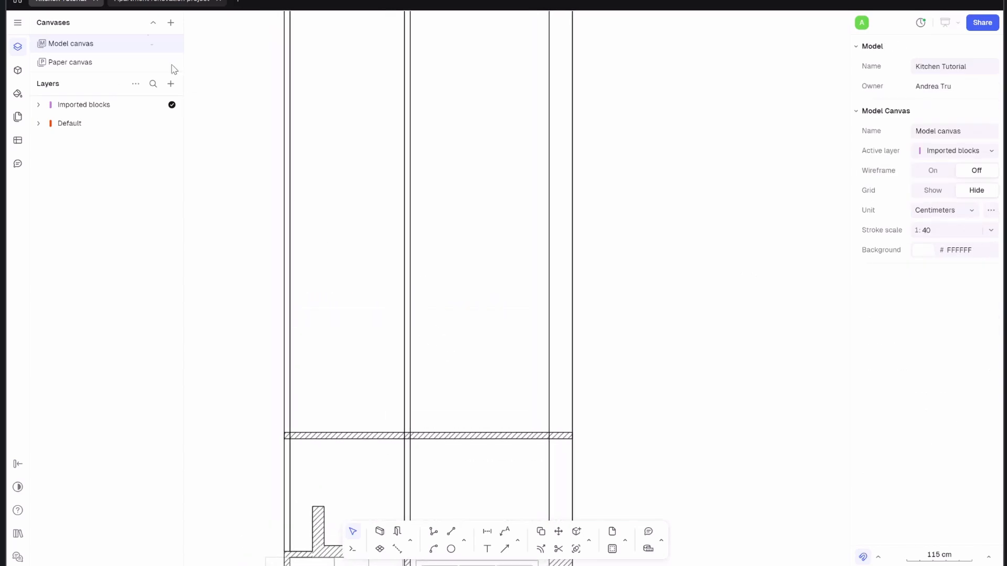
left_click(130, 2)
scroll(350, 231, "down", 5)
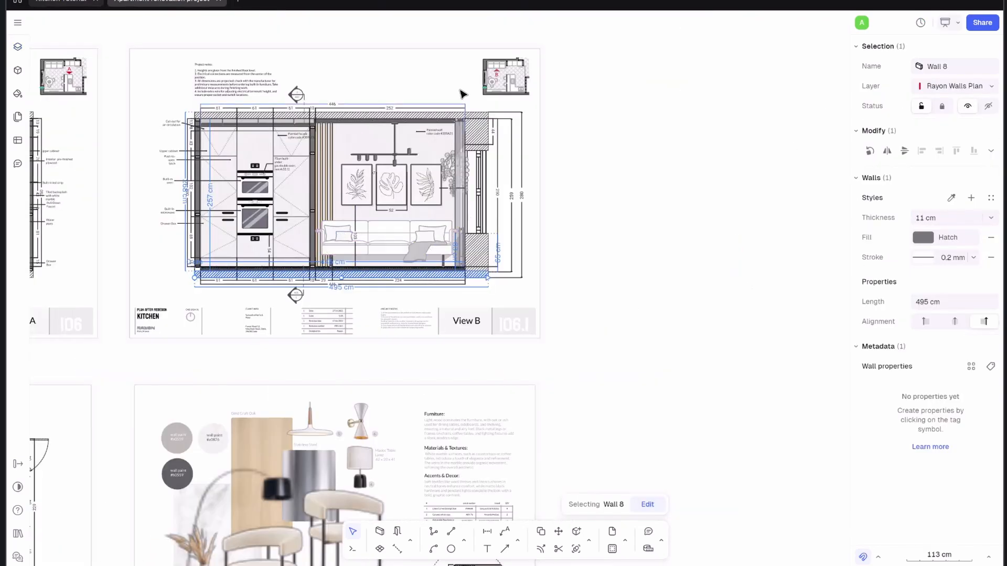
scroll(462, 97, "up", 3)
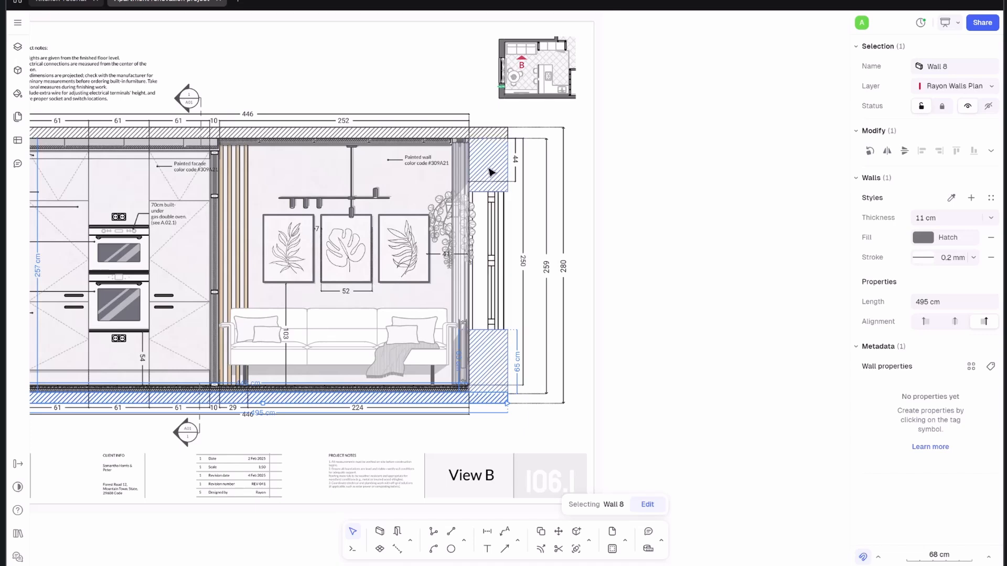
scroll(490, 173, "down", 3)
scroll(258, 234, "up", 6)
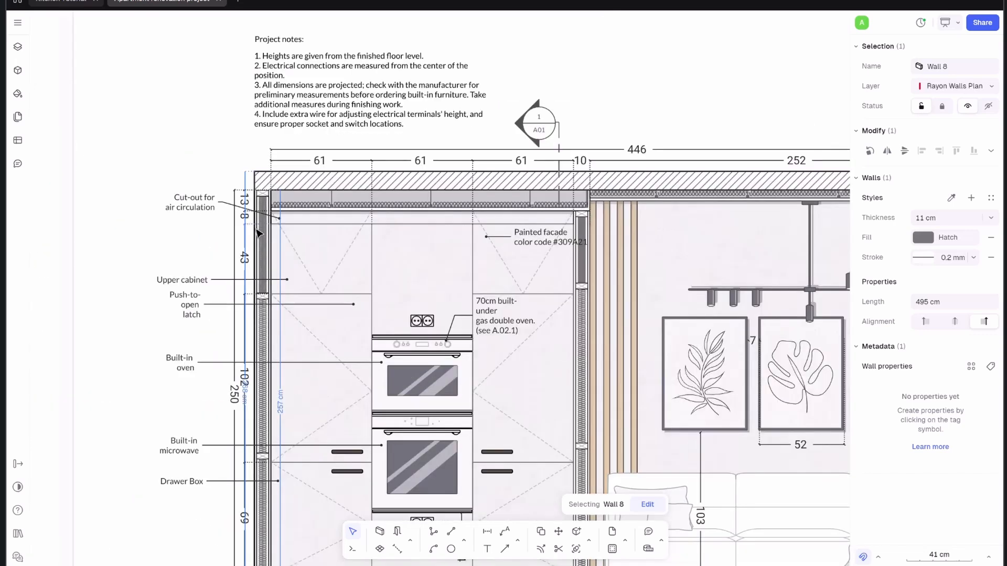
left_click(257, 201)
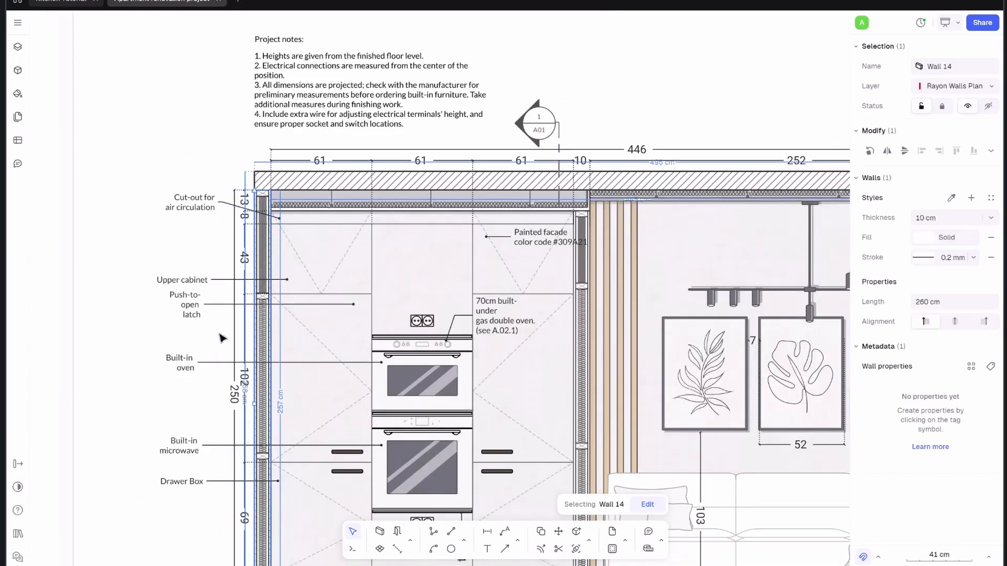
- Examine the left vertical wall and the kitchen heights in the reference View B elevation
scroll(226, 357, "down", 2)
scroll(283, 370, "up", 3)
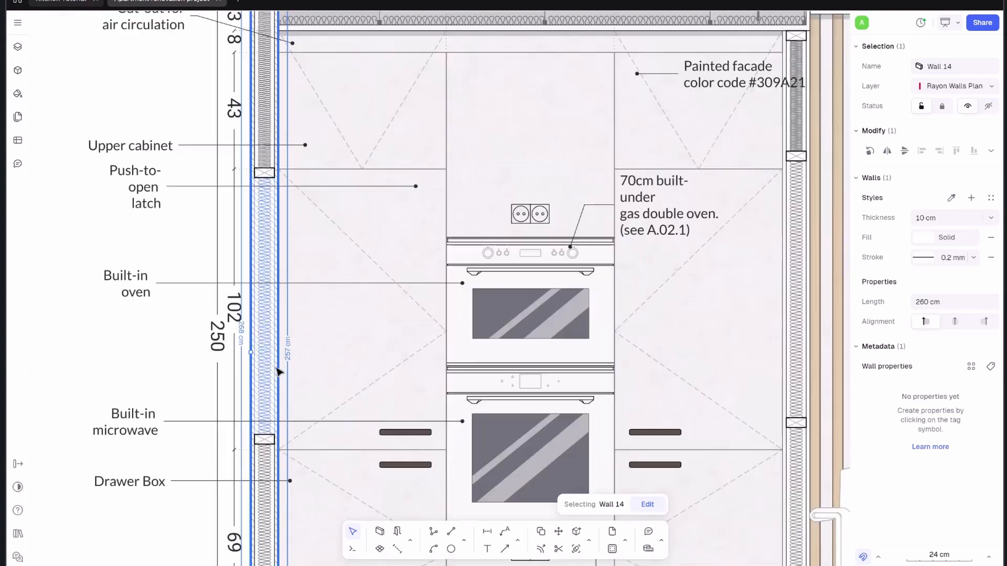
scroll(292, 370, "down", 5)
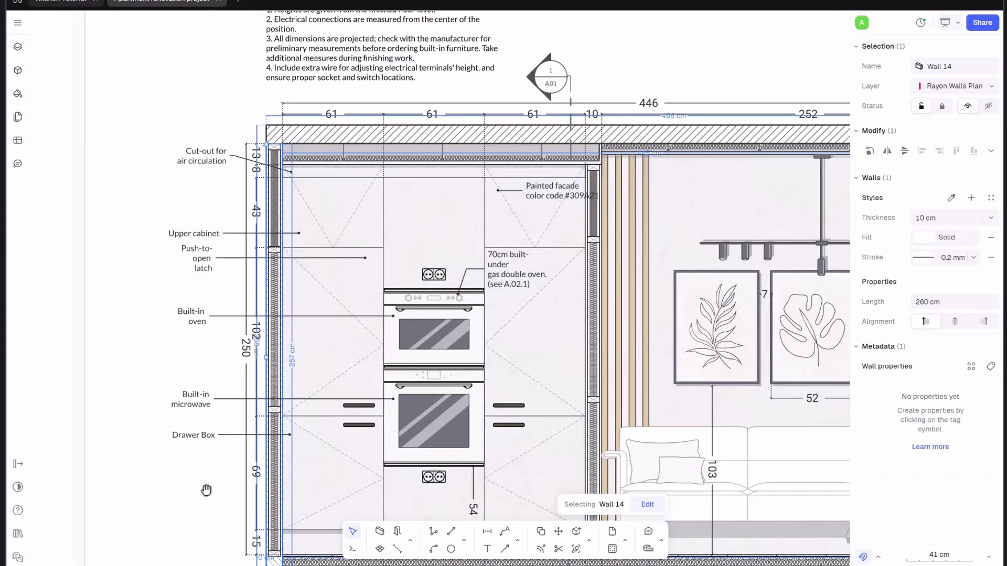
scroll(206, 387, "down", 2)
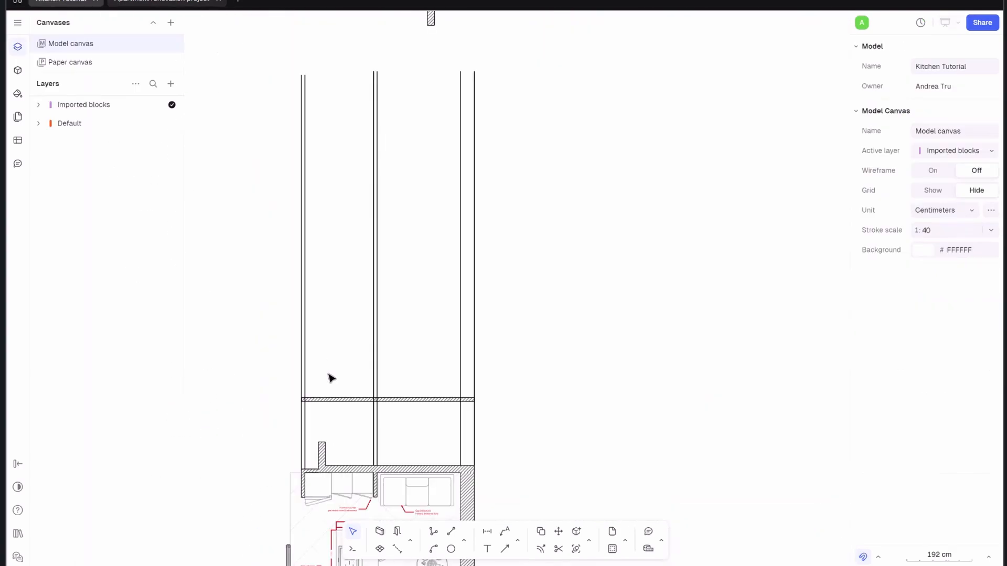
scroll(332, 378, "up", 3)
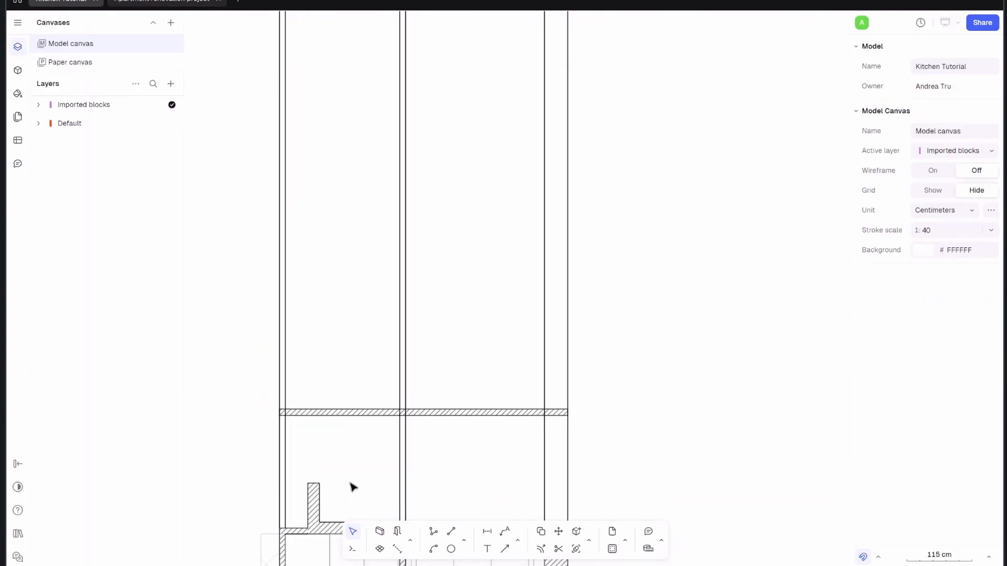
left_click(380, 531)
scroll(284, 402, "up", 5)
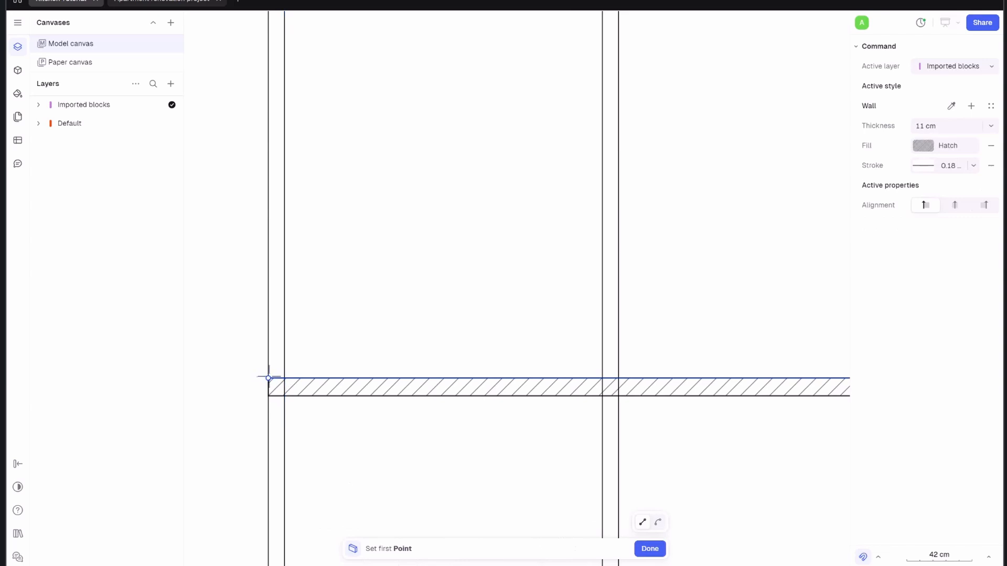
scroll(324, 381, "down", 5)
scroll(329, 385, "up", 5)
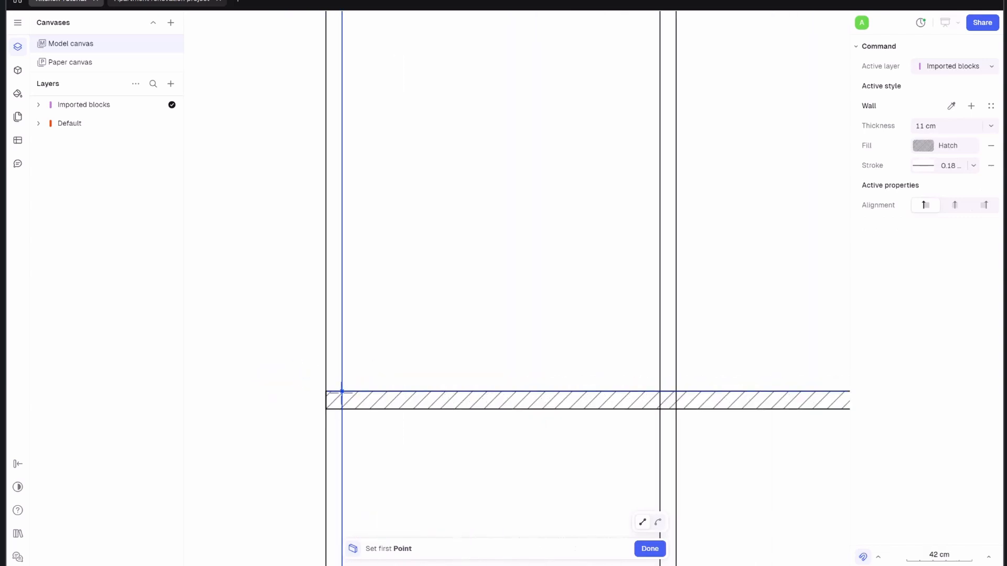
left_click(342, 391)
key("Escape")
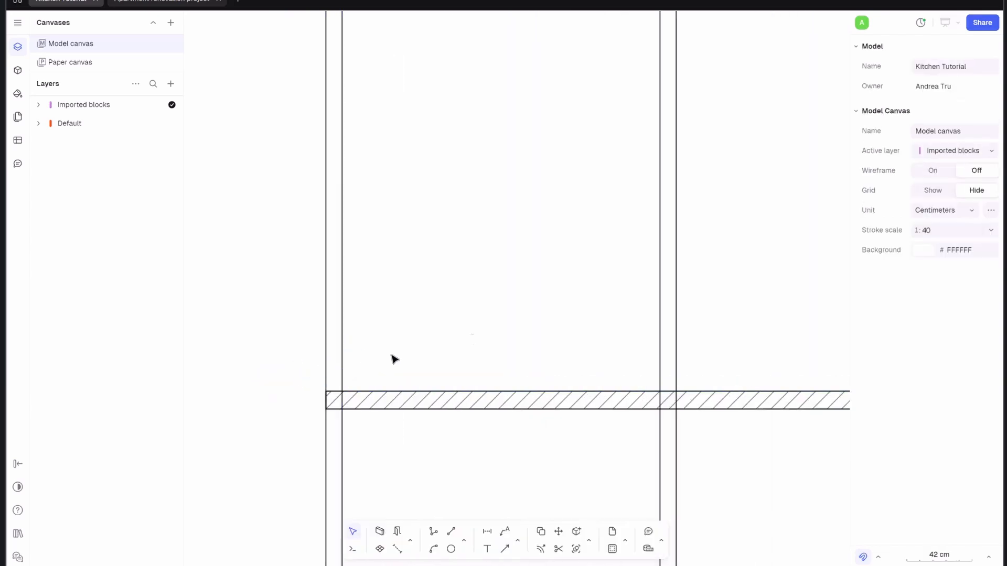
- Draw a right-aligned vertical wall 257 cm long and 11 cm thick, upward from the horizontal wall along the second projection line
type("w")
key("Return")
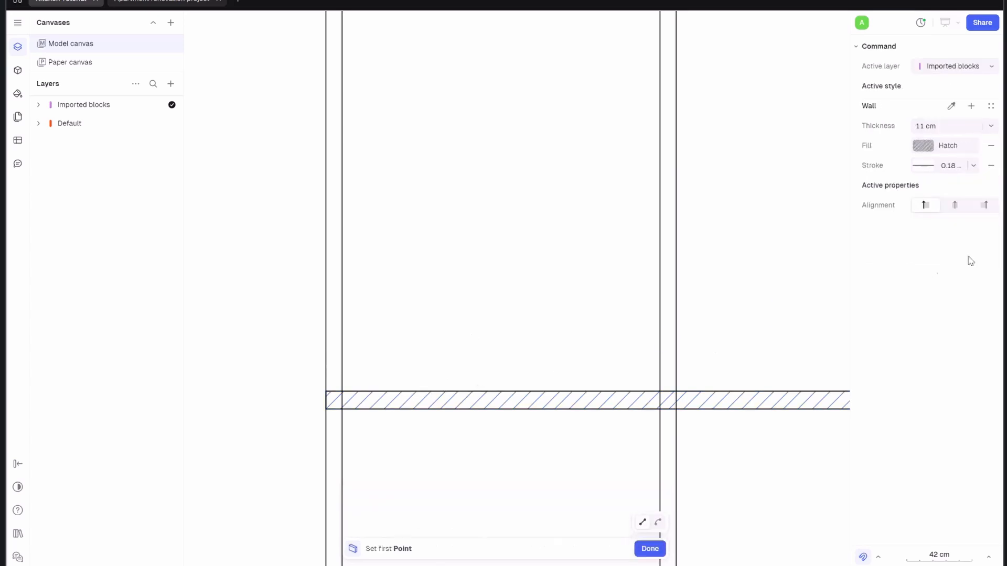
left_click(982, 206)
left_click(341, 396)
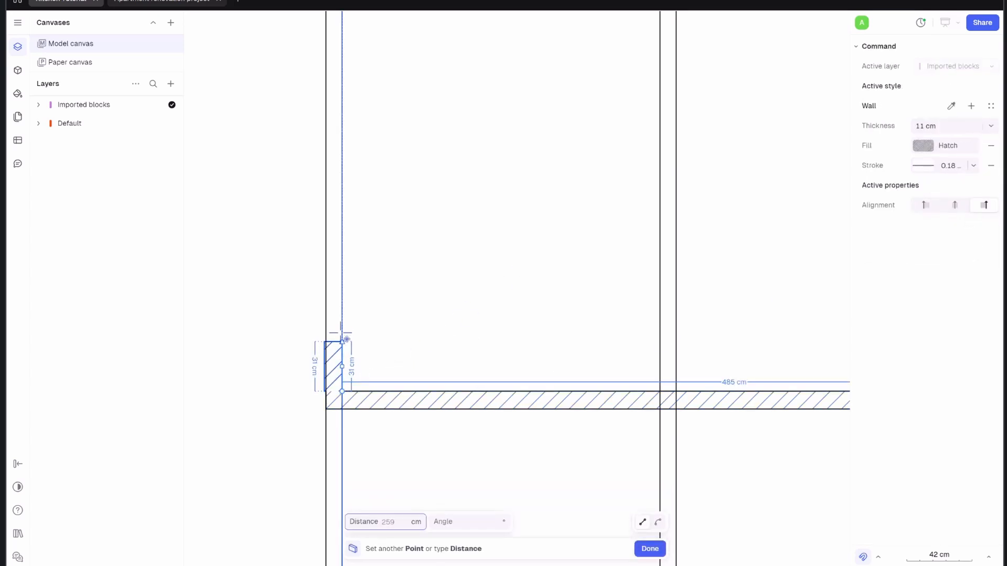
scroll(344, 283, "down", 2)
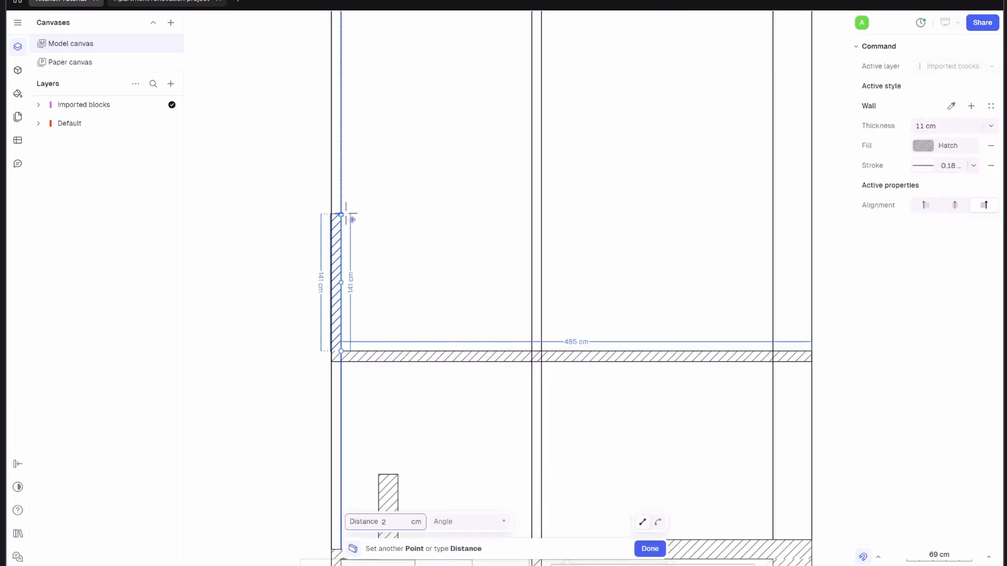
key("Tab")
key("Return")
scroll(368, 204, "up", 1)
key("Escape")
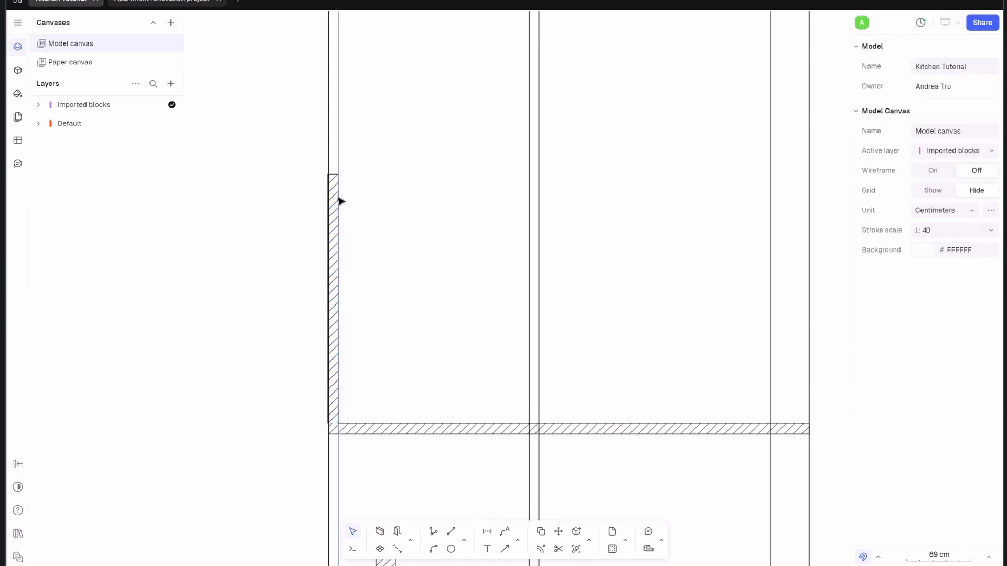
- Set the new vertical wall's thickness to 10 cm to fit between the two leftmost projection lines
scroll(338, 205, "up", 3)
scroll(325, 152, "up", 5)
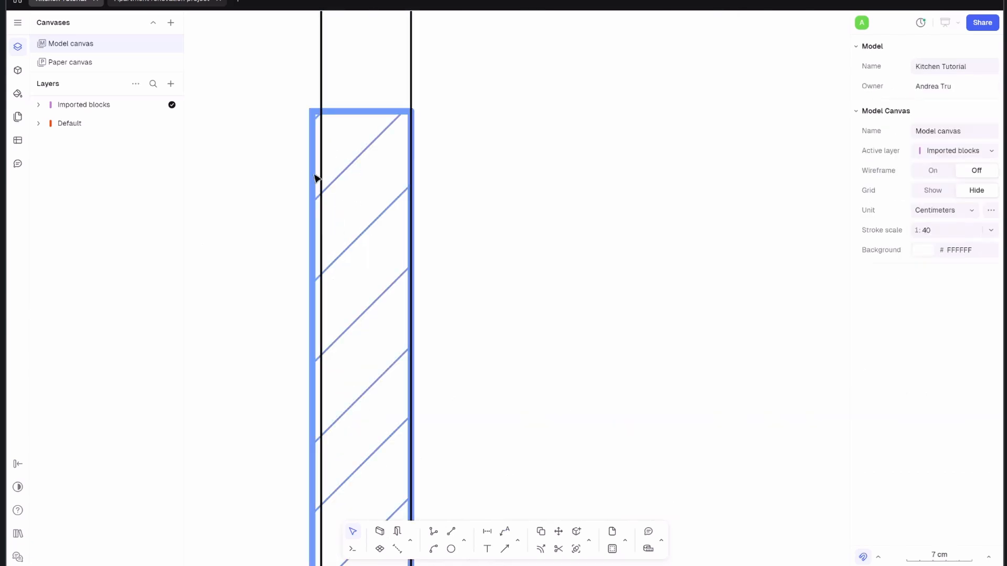
scroll(320, 178, "down", 8)
scroll(319, 454, "up", 5)
scroll(283, 477, "down", 5)
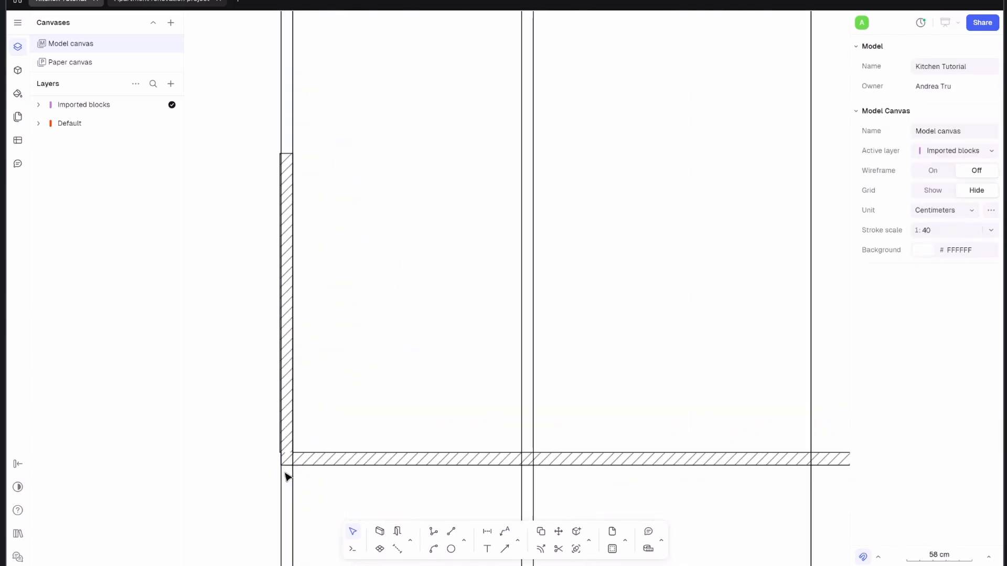
scroll(295, 235, "up", 5)
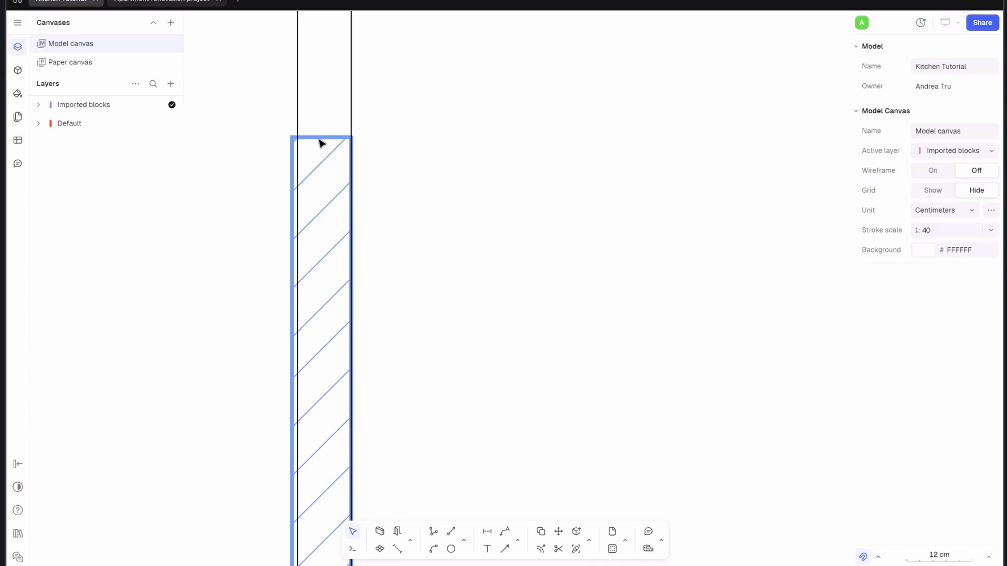
left_click(321, 143)
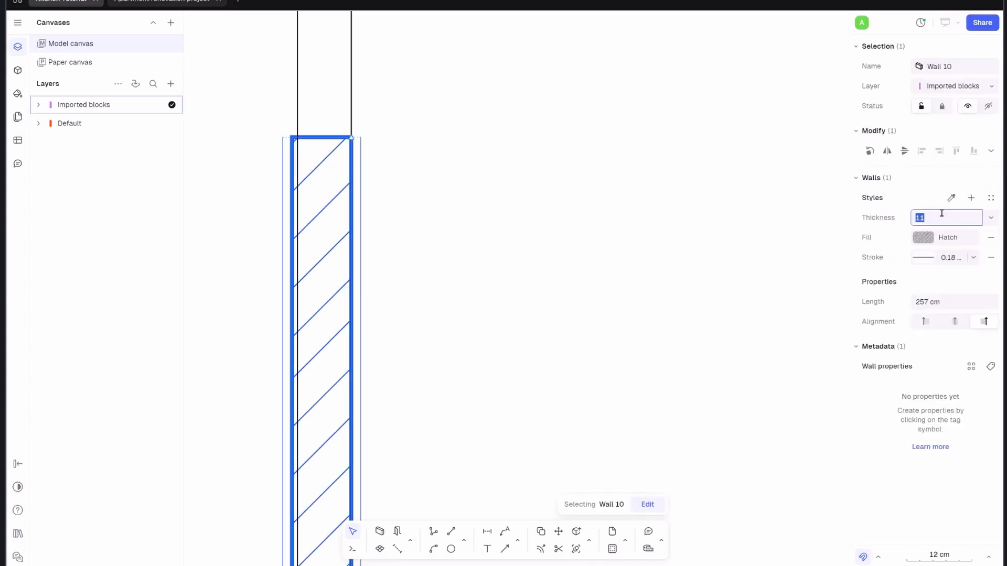
key("Return")
left_click(497, 241)
scroll(397, 271, "down", 6)
scroll(346, 355, "up", 2)
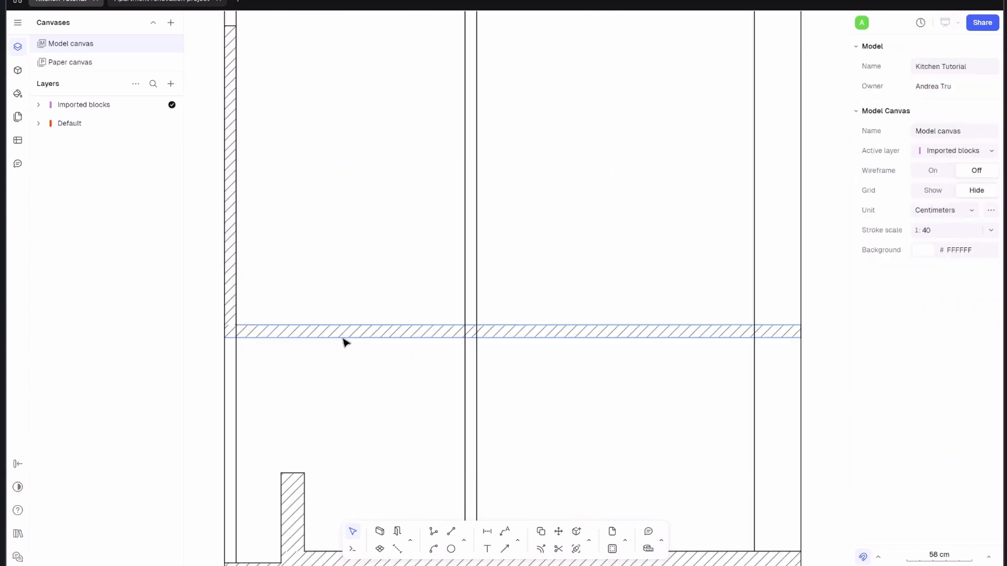
- Copy the bottom horizontal wall from its lower left corner to the top left corner of the vertical wall
left_click(343, 336)
middle_click_drag(365, 253, 330, 319)
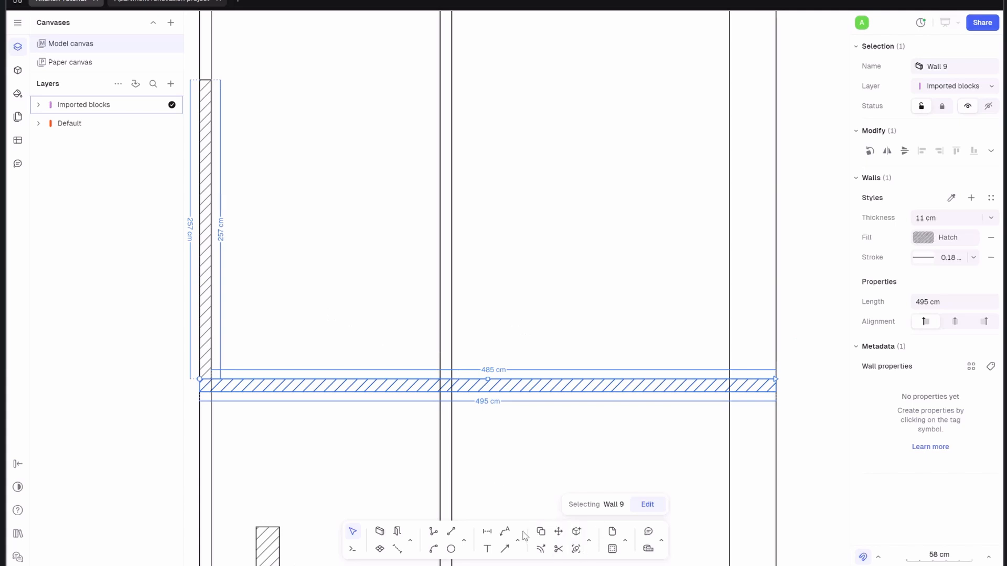
left_click(540, 532)
left_click(200, 392)
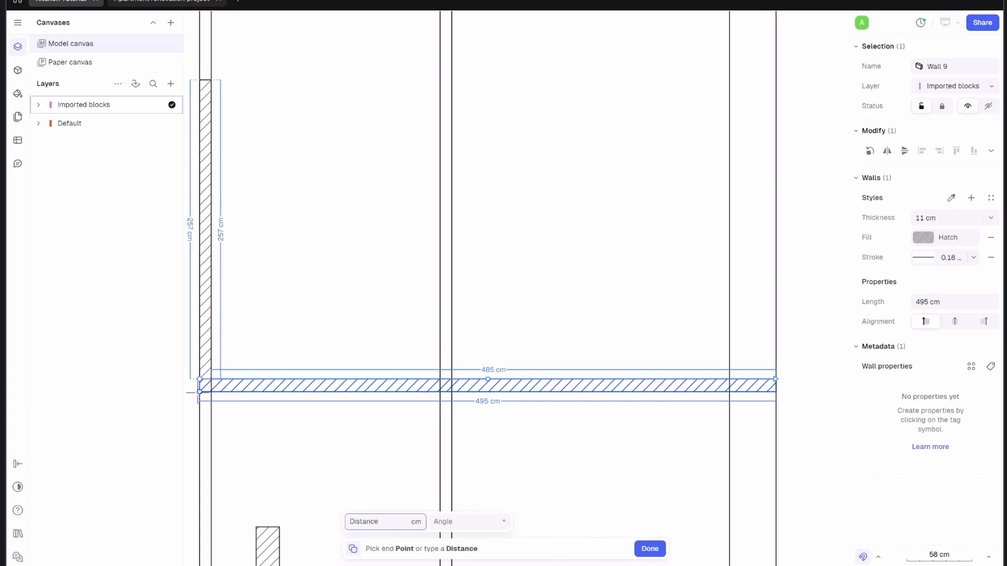
scroll(206, 215, "up", 5)
left_click(188, 206)
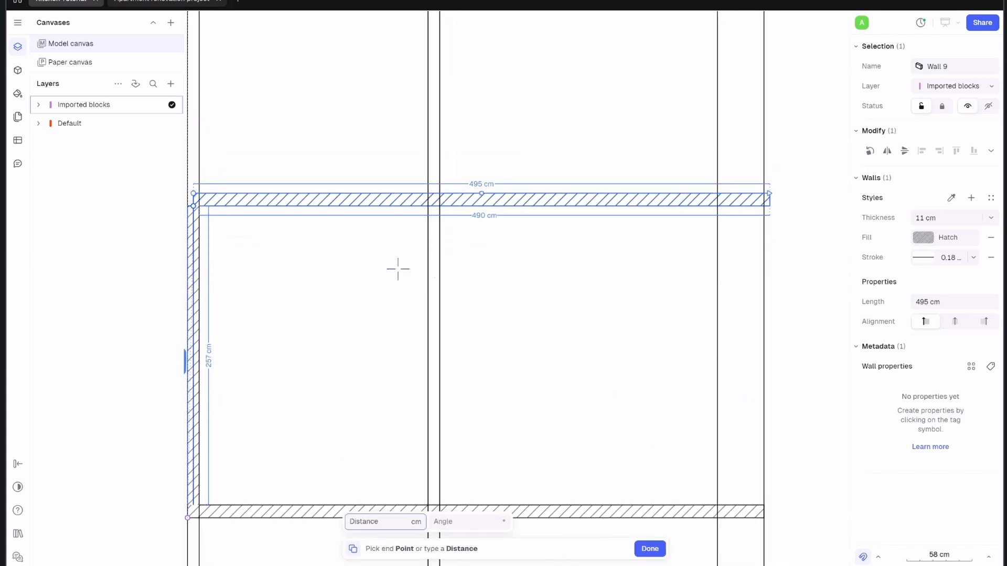
key("Escape")
- Draw a 40 cm thick vertical wall along the rightmost projection line, from the bottom horizontal wall up to the top one
scroll(398, 268, "down", 5)
scroll(452, 331, "up", 3)
type("W")
key("Return")
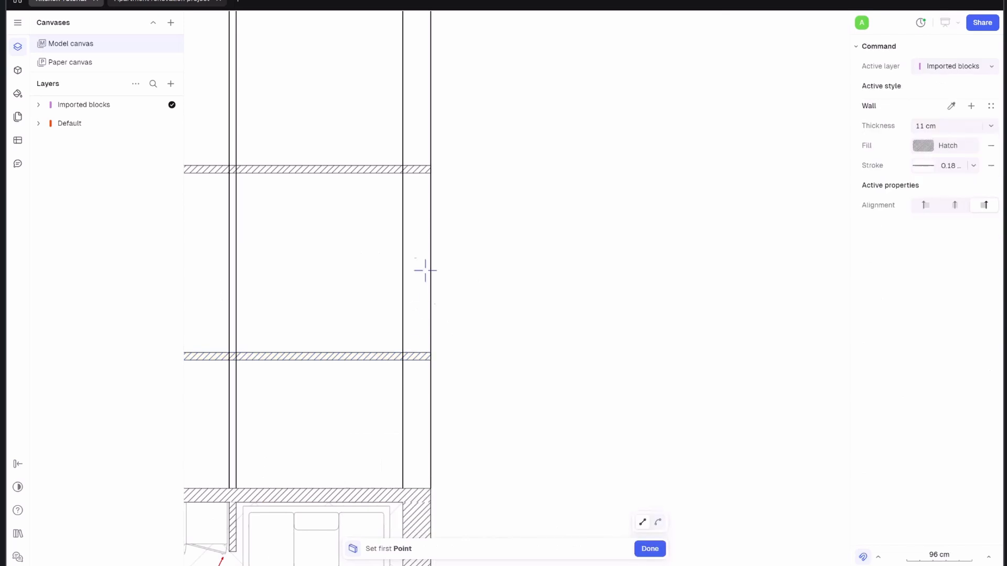
left_click(989, 127)
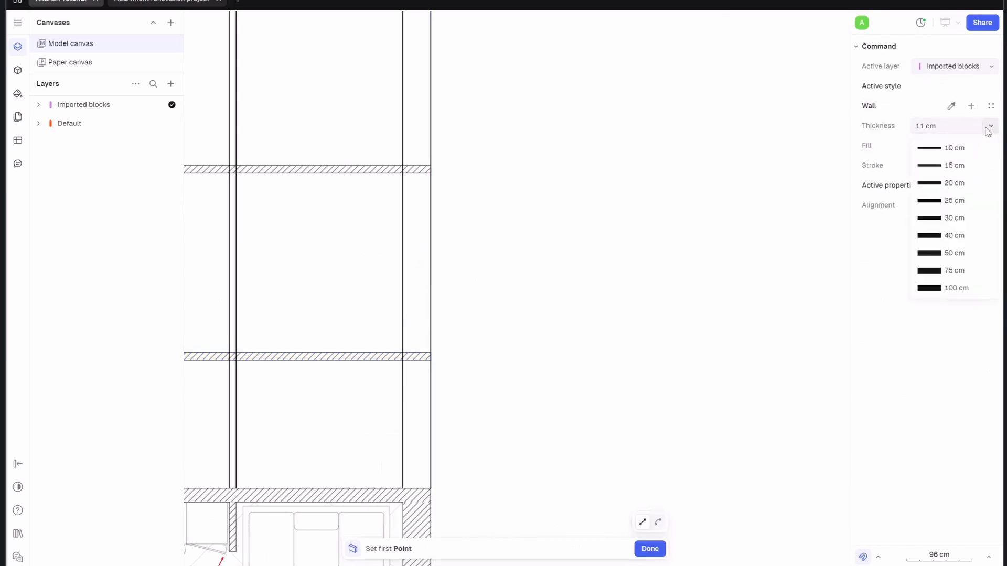
left_click(943, 236)
scroll(427, 349, "up", 5)
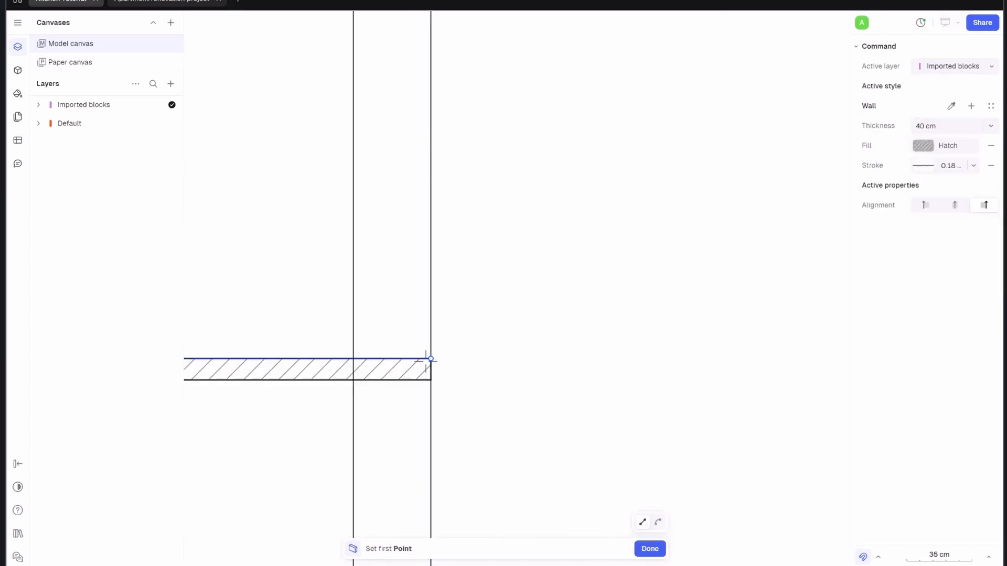
left_click(431, 358)
scroll(416, 293, "down", 5)
middle_click_drag(423, 216, 428, 240)
scroll(422, 230, "up", 5)
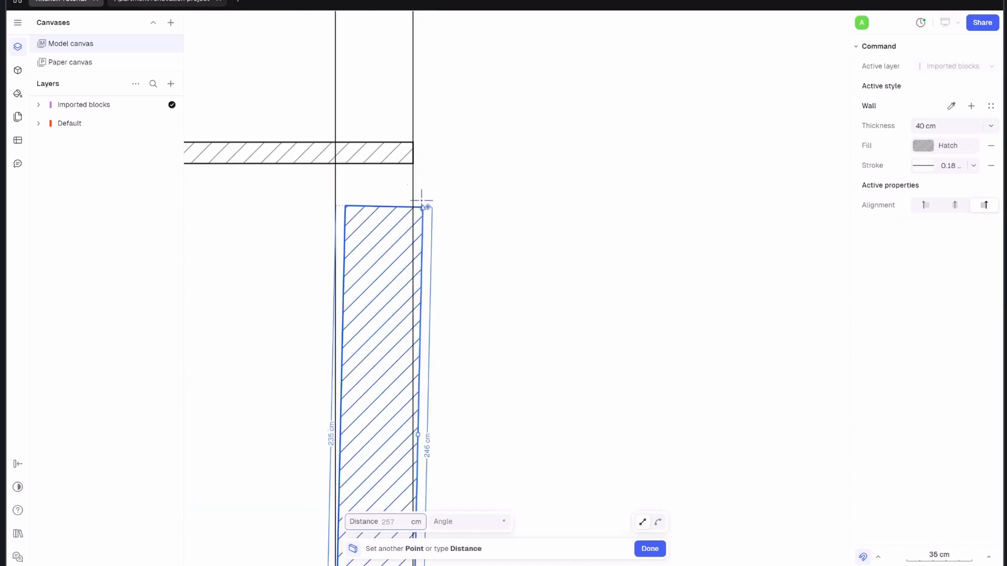
left_click(419, 168)
key("Escape")
scroll(418, 176, "down", 5)
middle_click_drag(458, 279, 493, 288)
key("Escape")
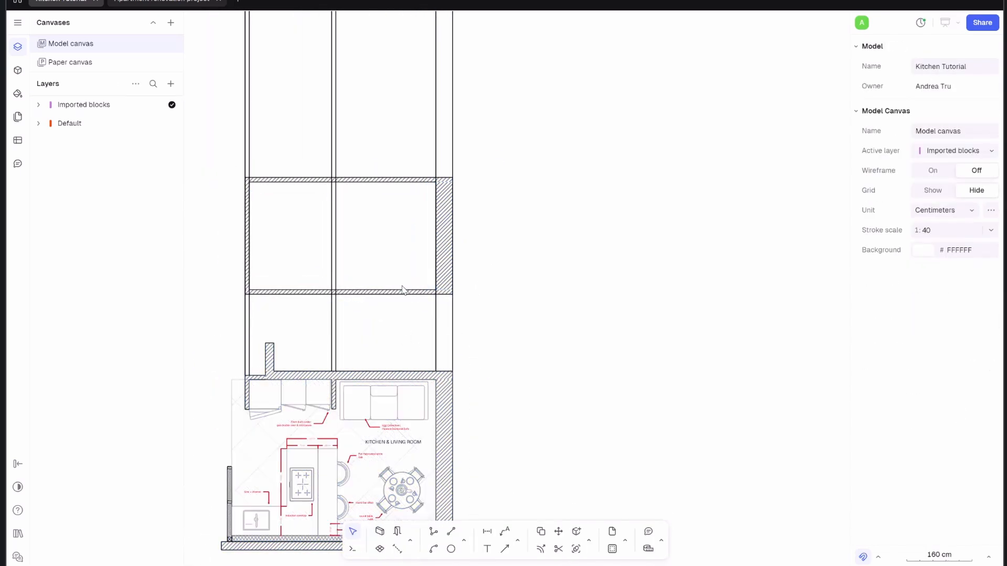
- Measure the distance between the two middle projection lines at the underside of the top wall
mouse_move(382, 321)
middle_mouse_down()
mouse_move(387, 347)
mouse_move(380, 331)
middle_mouse_up()
scroll(335, 243, "up", 5)
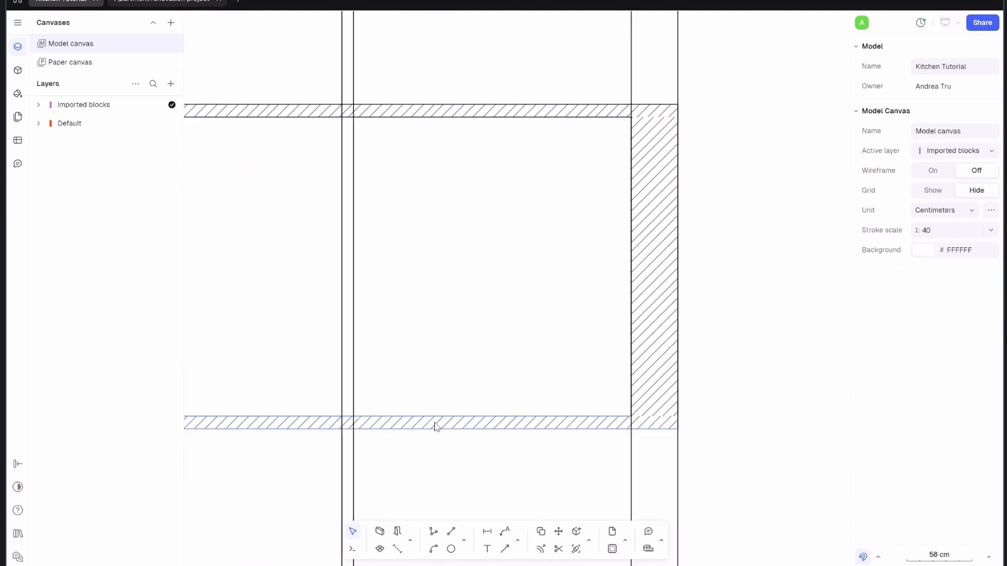
type("DI")
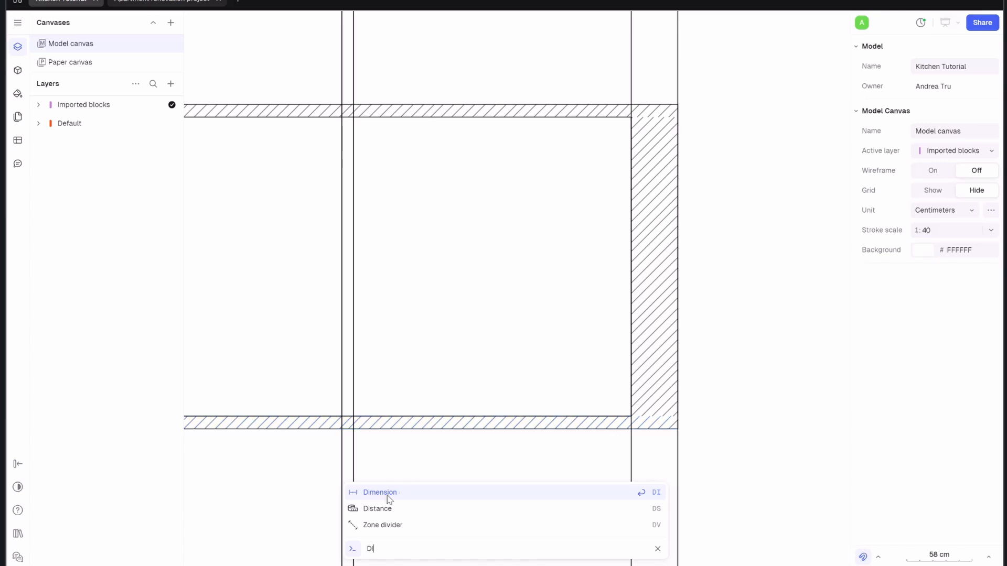
key("Return")
scroll(340, 69, "up", 5)
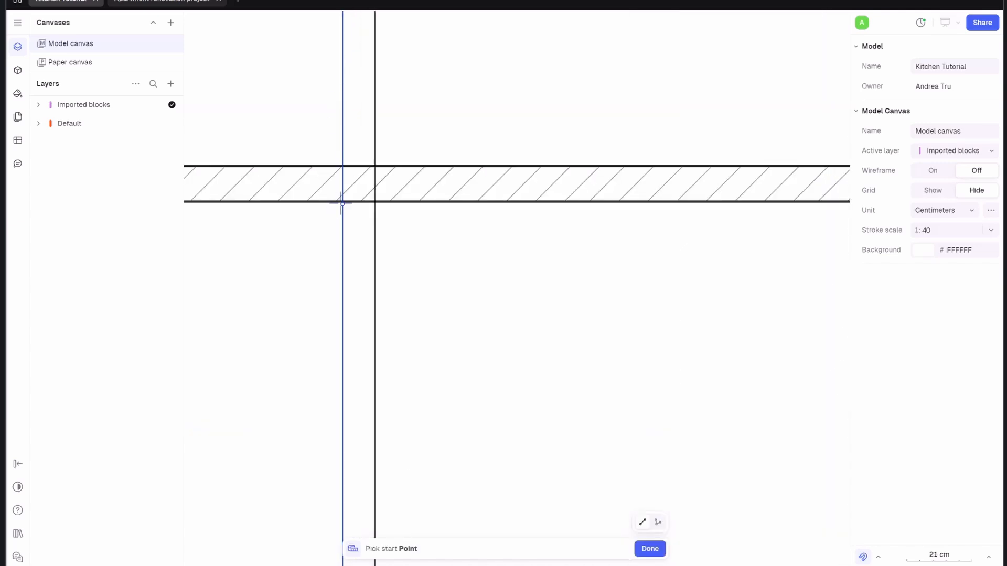
left_click(376, 202)
scroll(376, 203, "down", 5)
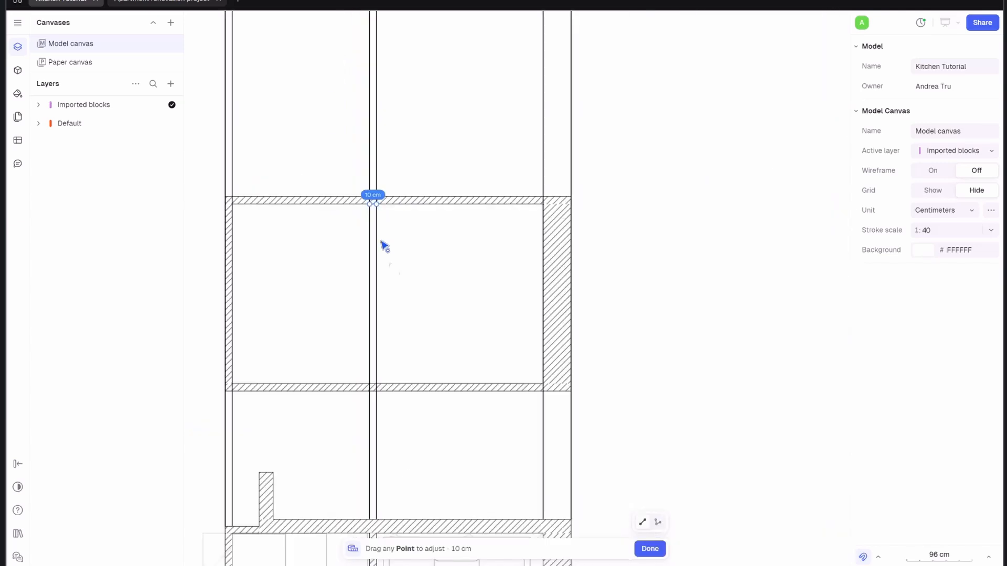
key("Escape")
- Draw a 10 cm thick partition wall between the two middle projection lines, from the bottom wall to the top wall
type("W")
key("Return")
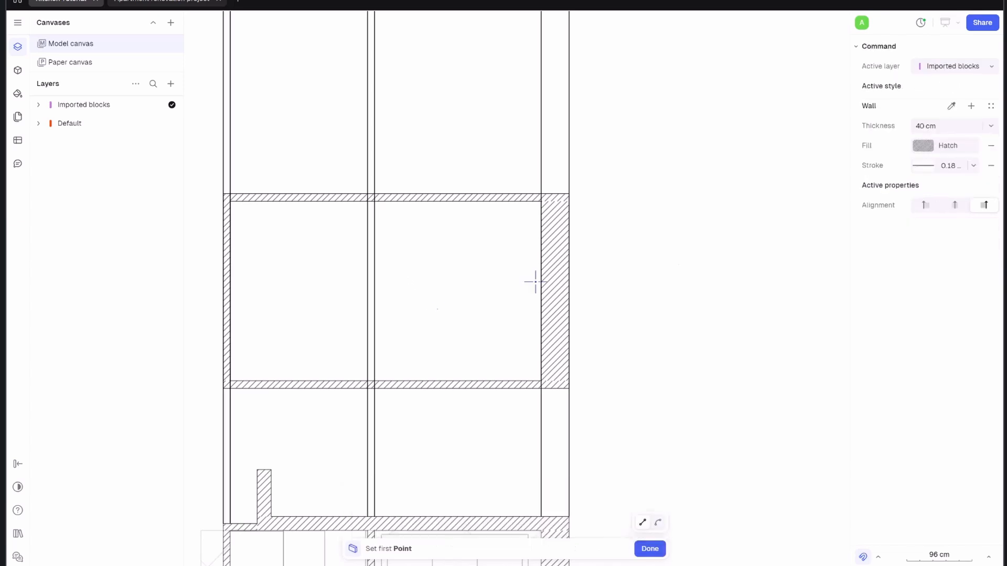
left_click(991, 126)
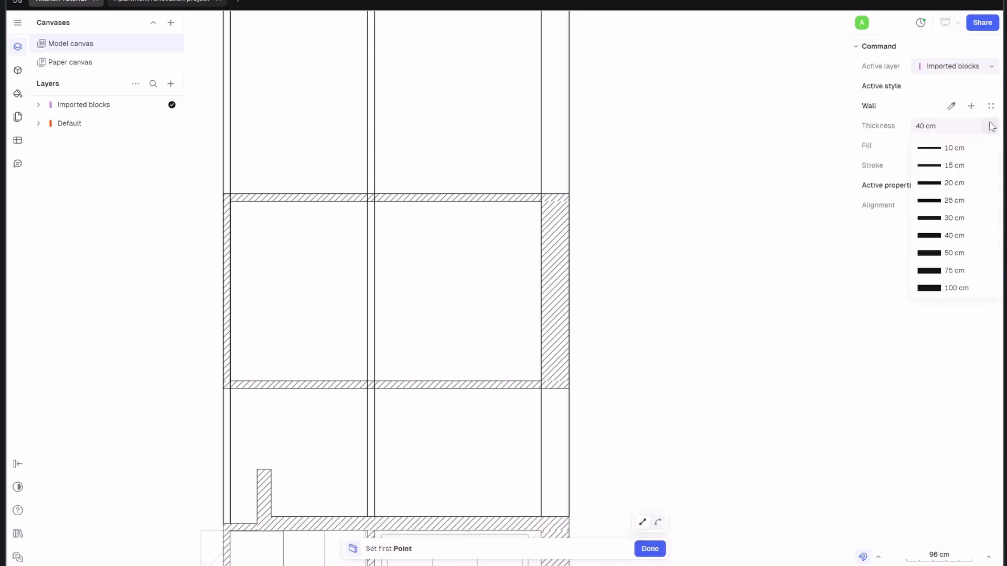
left_click(954, 152)
scroll(425, 380, "up", 5)
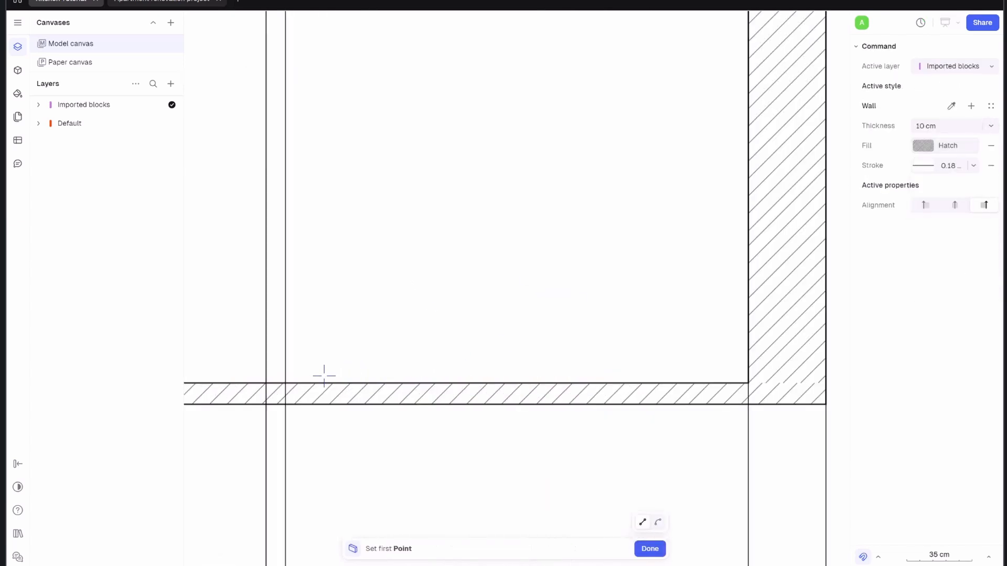
left_click(283, 383)
scroll(296, 315, "up", 8)
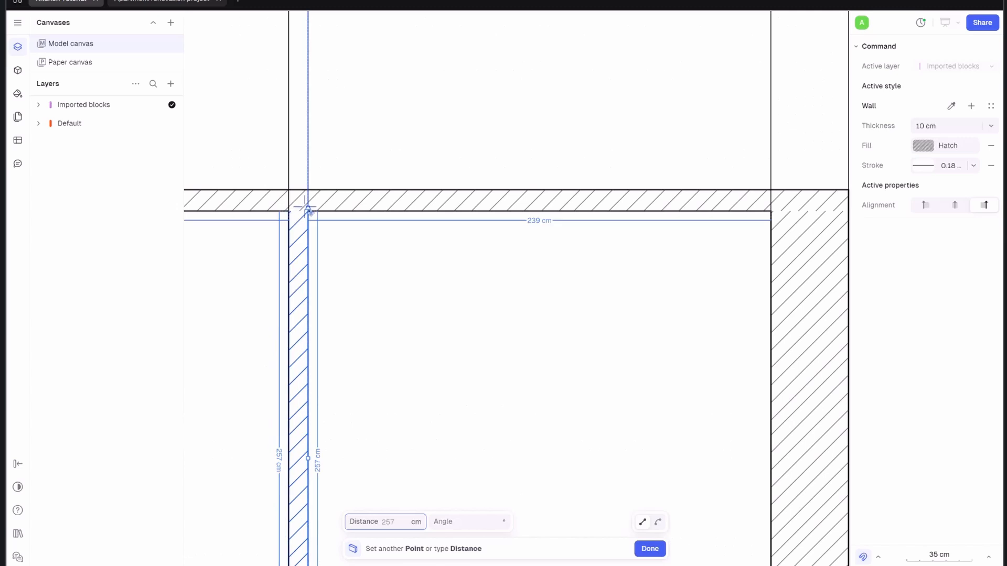
left_click(308, 211)
key("Escape")
key("Escape")
scroll(309, 213, "down", 5)
middle_click_drag(358, 298, 426, 328)
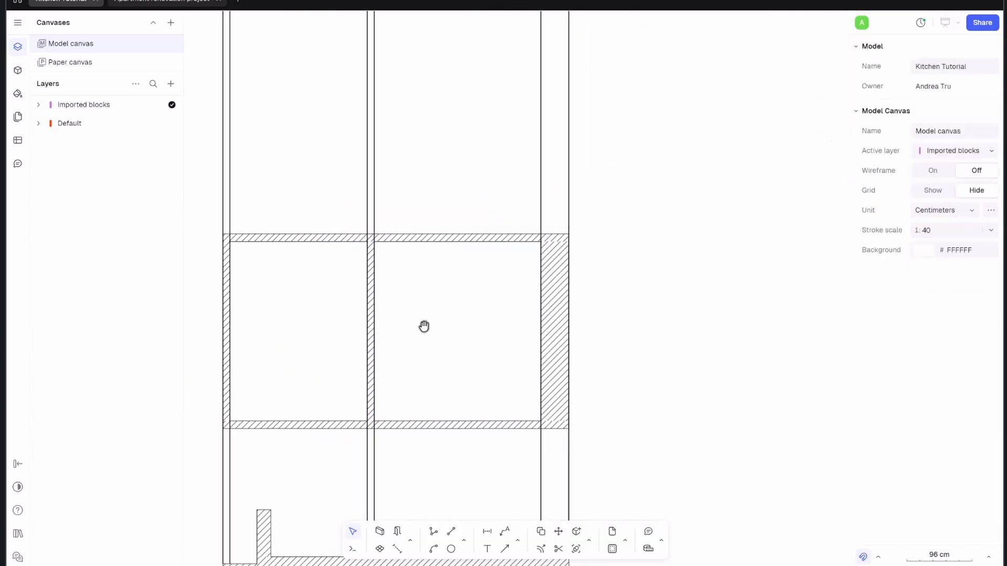
- Delete the six vertical projection lines running through the elevation, leaving the hatched walls
scroll(426, 328, "down", 3)
scroll(498, 262, "up", 1)
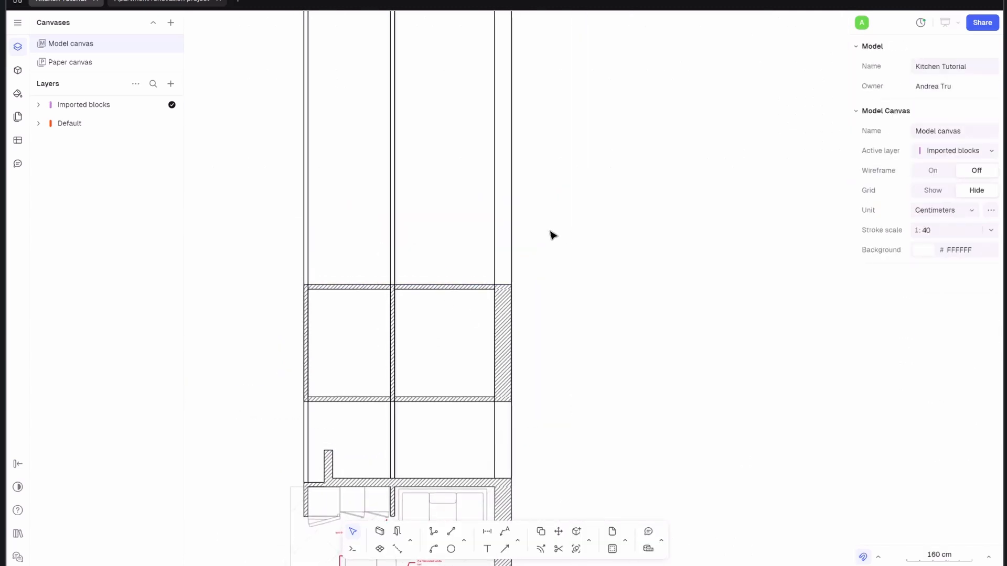
left_click_drag(569, 234, 229, 191)
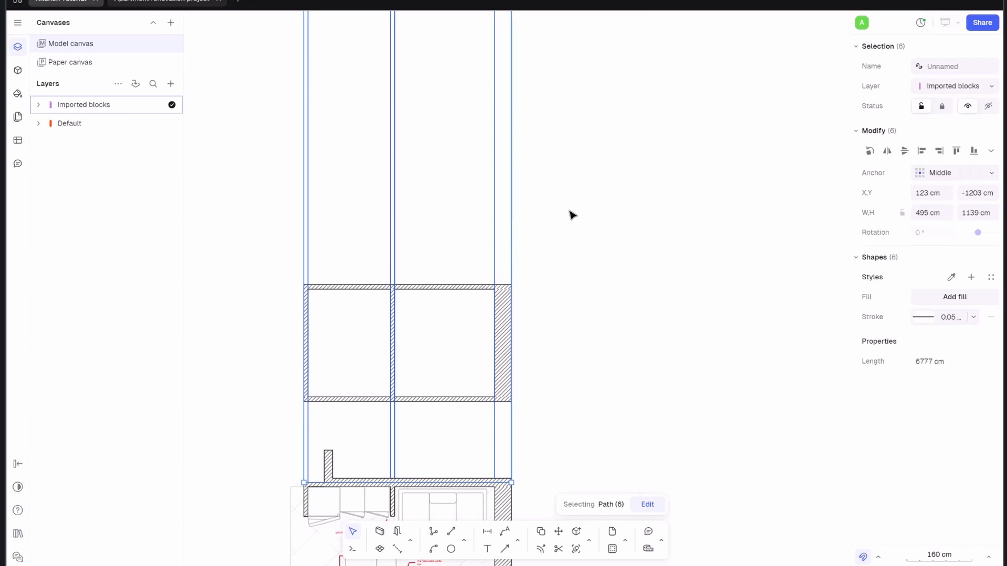
key("Delete")
scroll(452, 305, "down", 4)
scroll(452, 306, "up", 3)
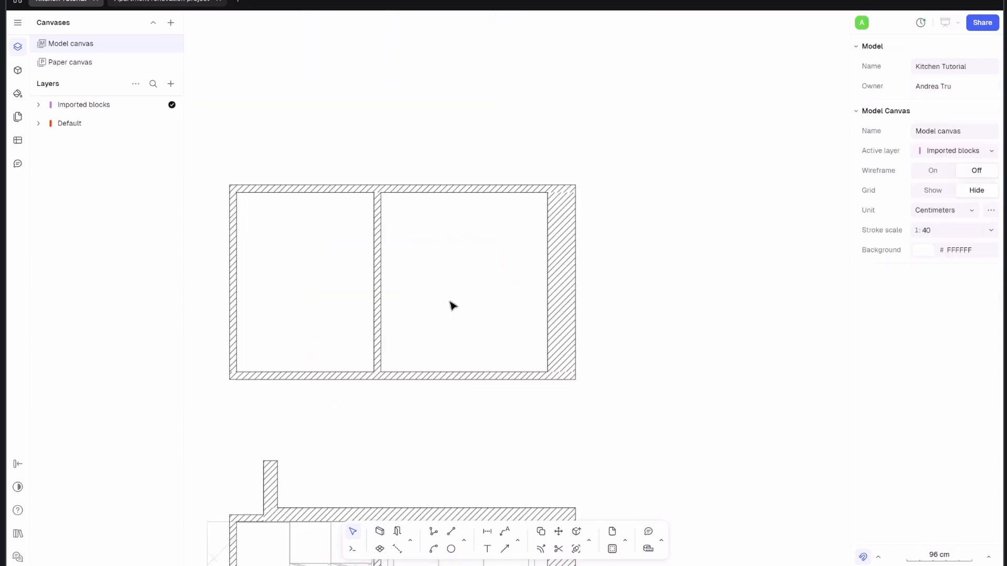
- Switch to the Apartment renovation project and examine View B's suspended ceiling build-up and dimensions above the kitchen cabinets
left_click(135, 5)
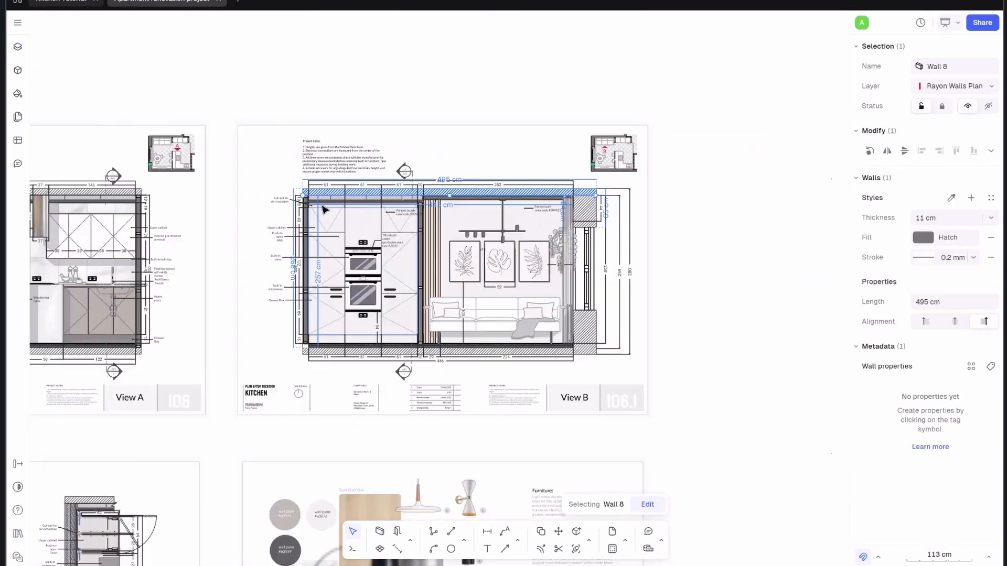
key("Escape")
scroll(448, 247, "up", 3)
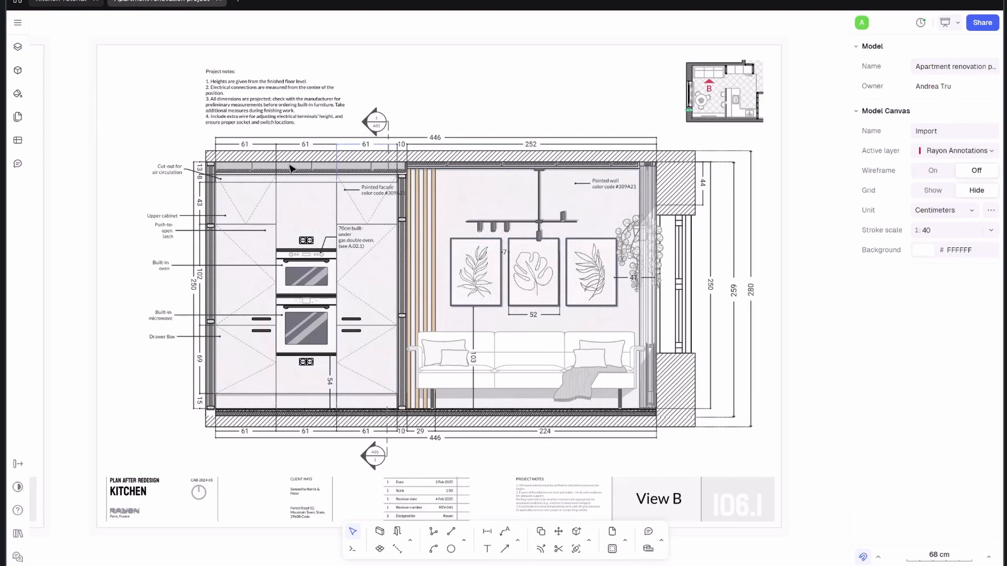
scroll(218, 232, "up", 6)
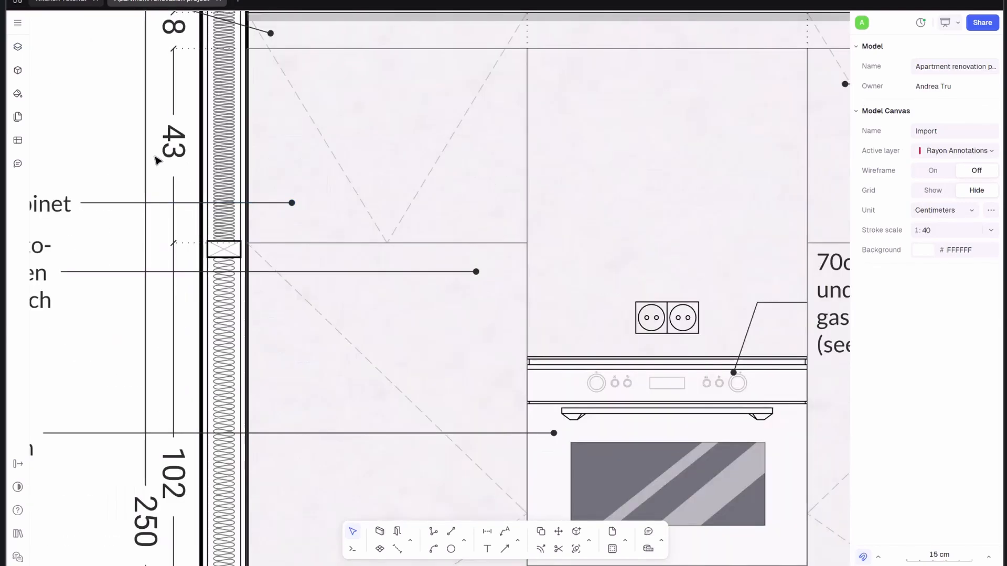
scroll(169, 116, "down", 3)
scroll(365, 74, "up", 6)
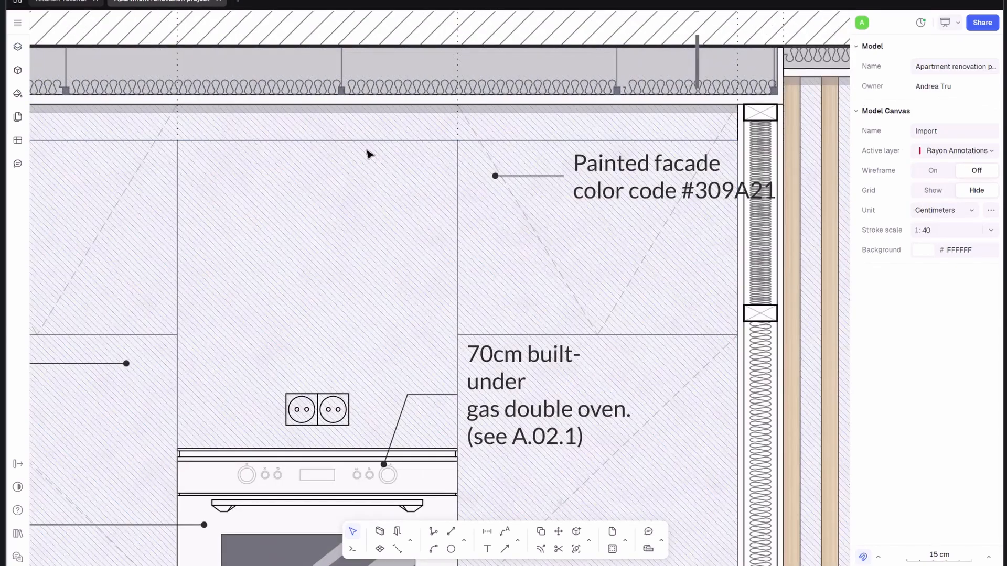
scroll(367, 151, "down", 3)
middle_click_drag(350, 199, 344, 215)
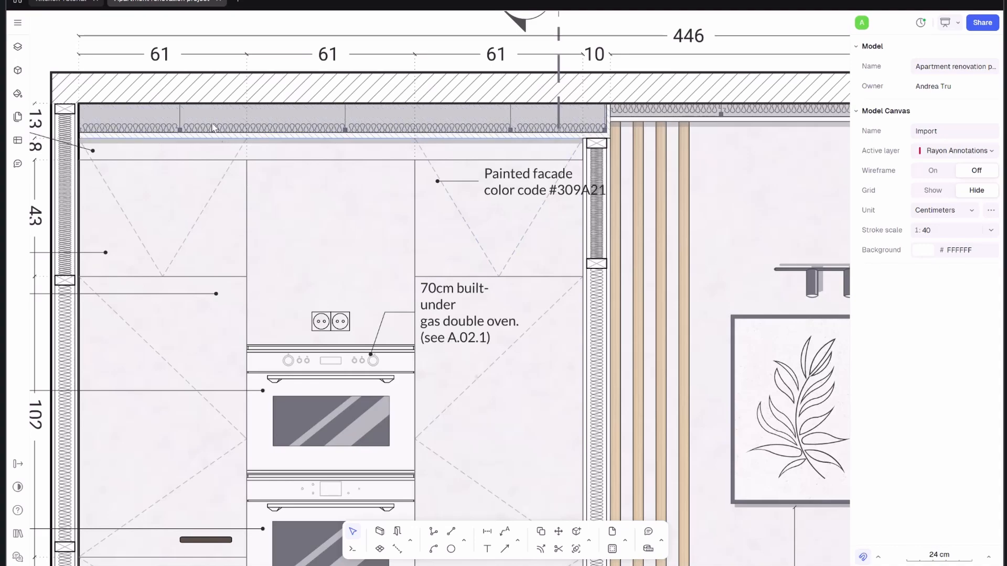
scroll(181, 111, "up", 5)
scroll(181, 137, "down", 5)
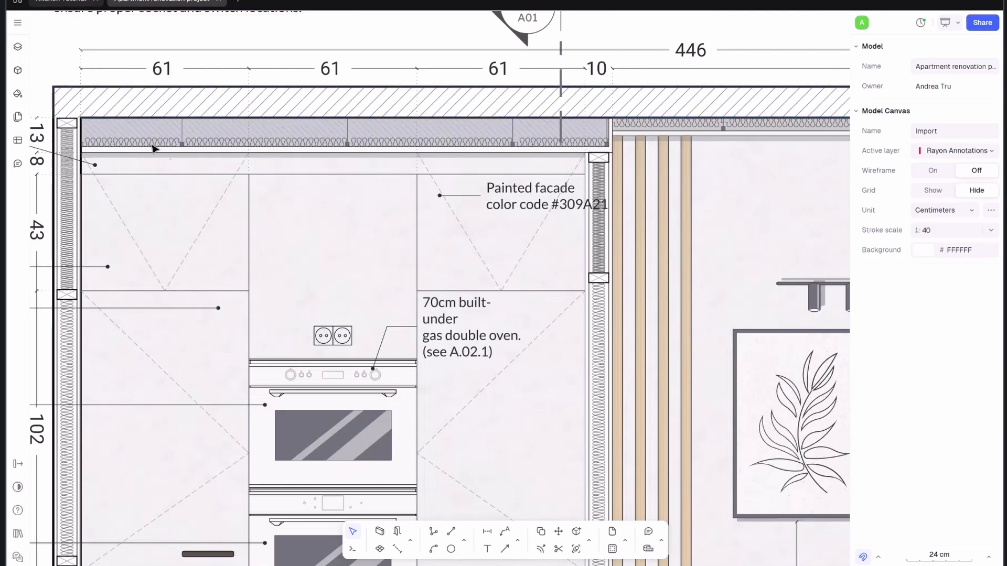
- Return to the Kitchen Tutorial model and draw a rectangle about 197 × 11 cm directly under the top wall, spanning the narrower room
left_click(60, 5)
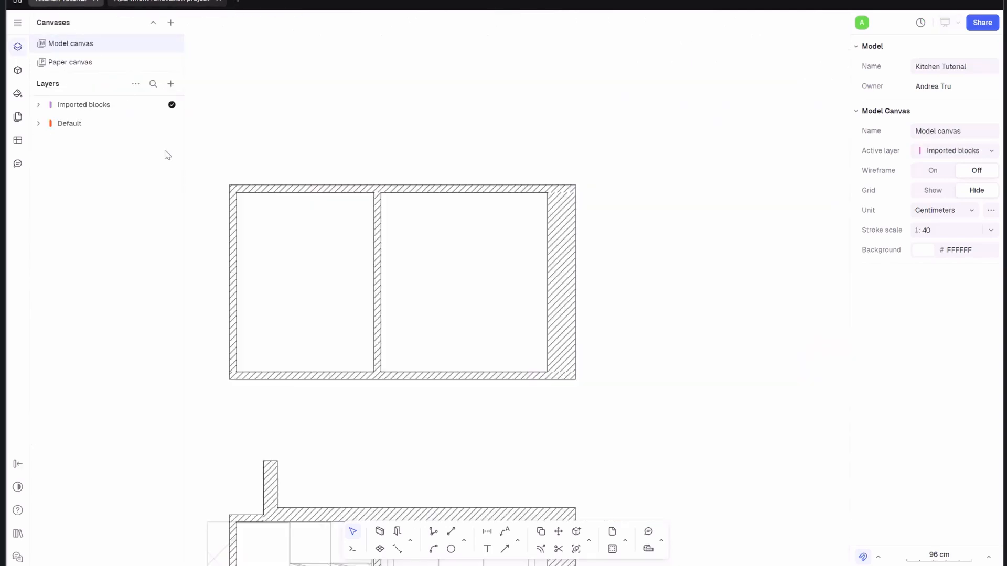
scroll(276, 225, "up", 3)
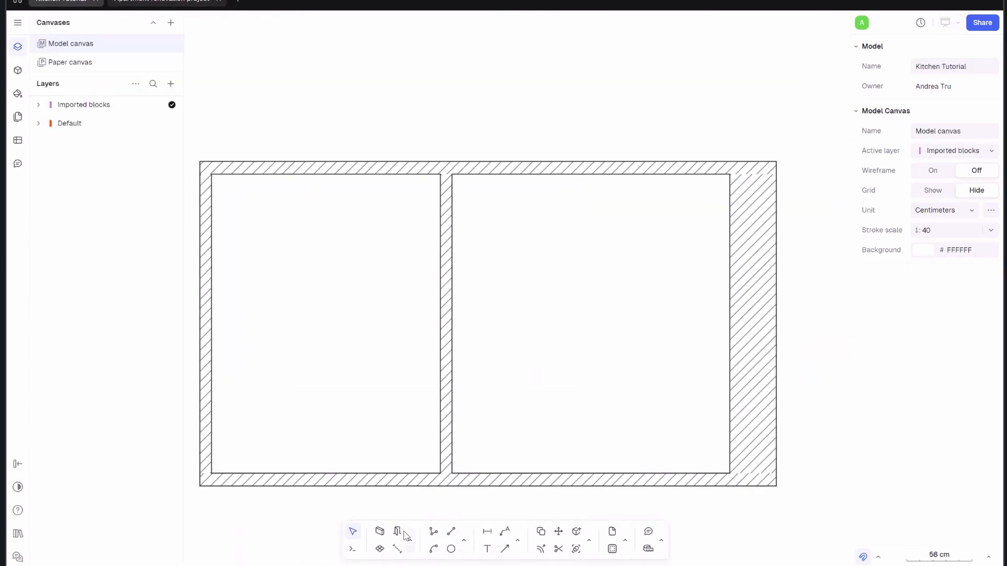
left_click(465, 540)
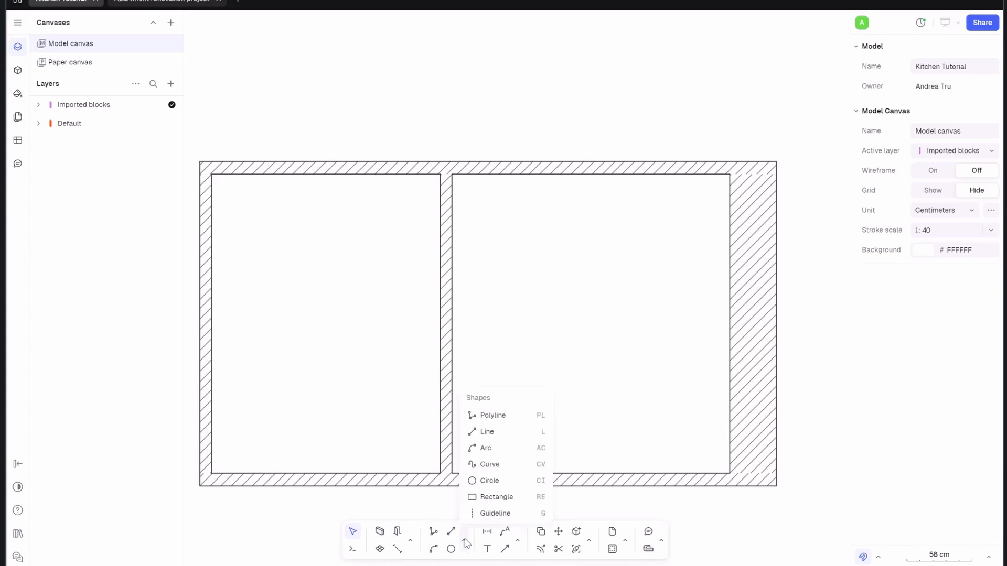
left_click(483, 499)
scroll(250, 213, "up", 2)
left_click(195, 157)
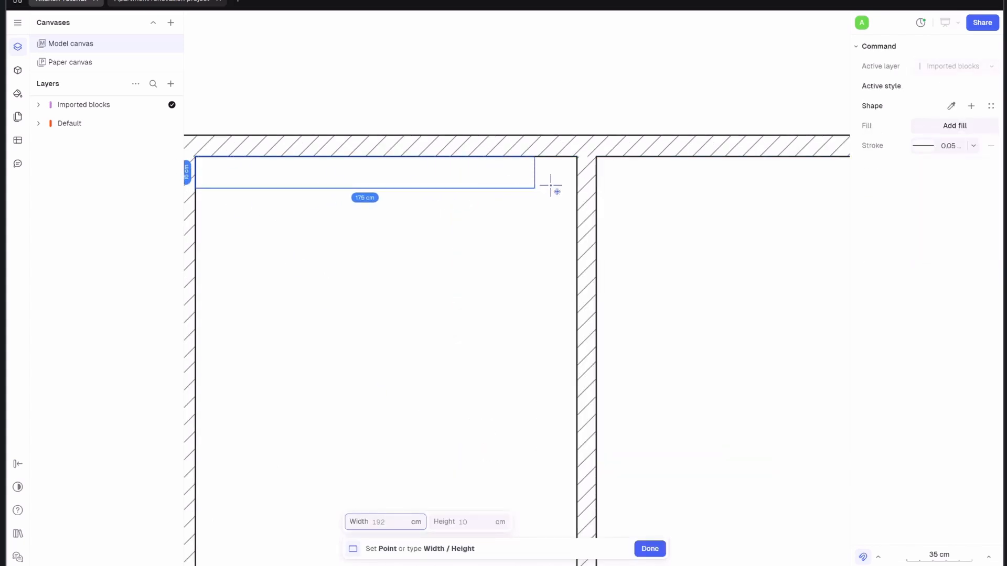
left_click(577, 178)
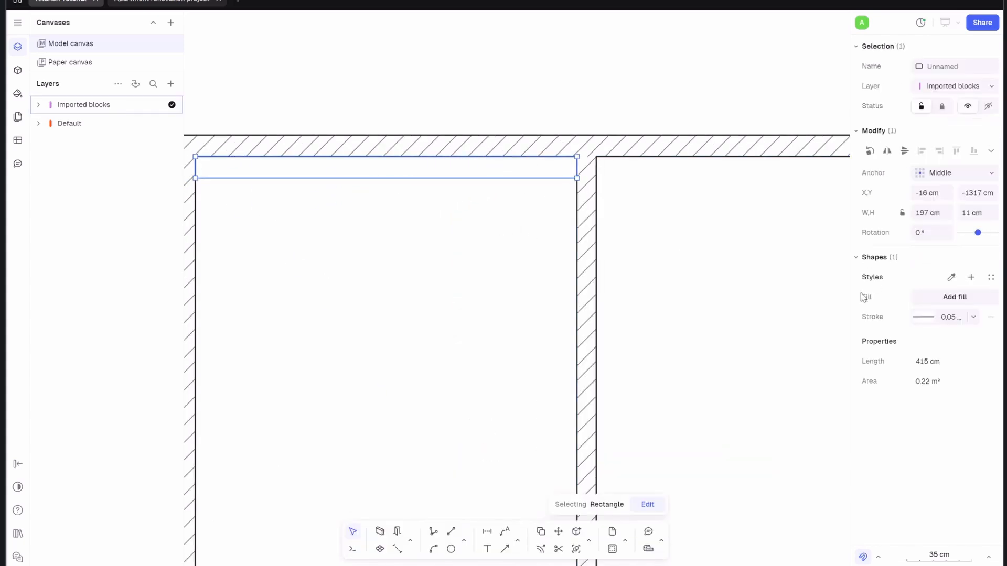
- Give the ceiling rectangle a solid BCBCBC grey fill at 46% opacity
left_click(973, 278)
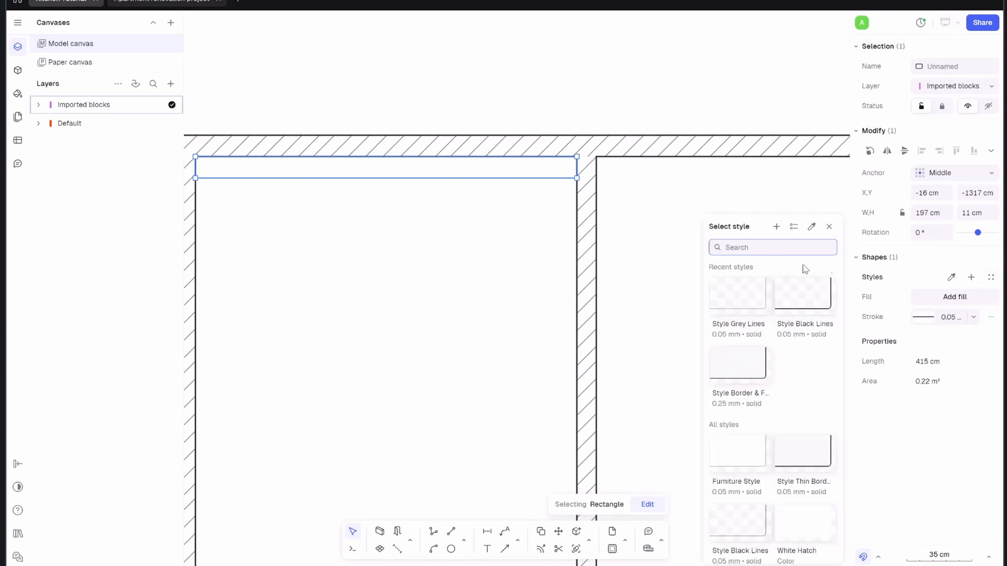
left_click(808, 195)
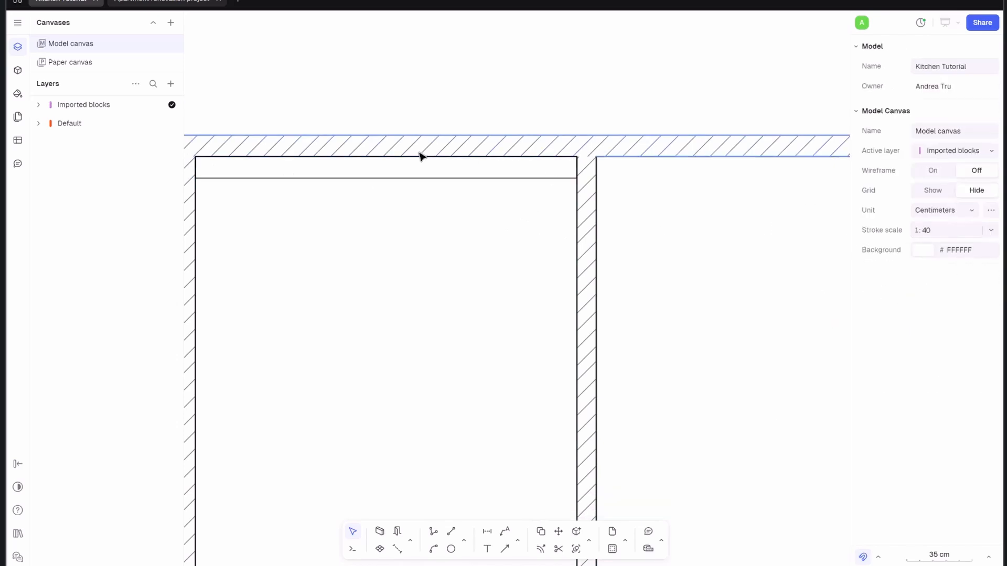
left_click(458, 181)
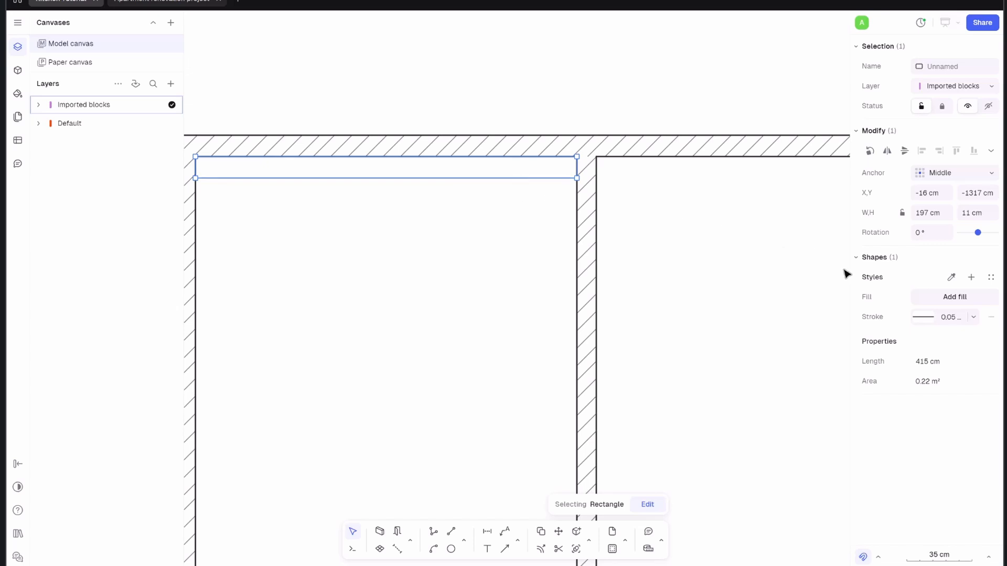
left_click(955, 297)
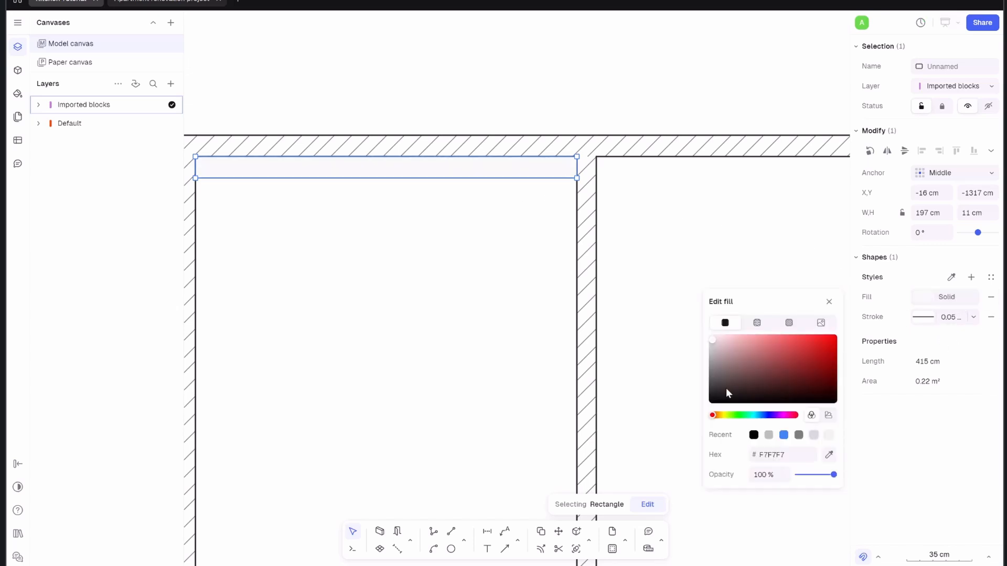
left_click(768, 434)
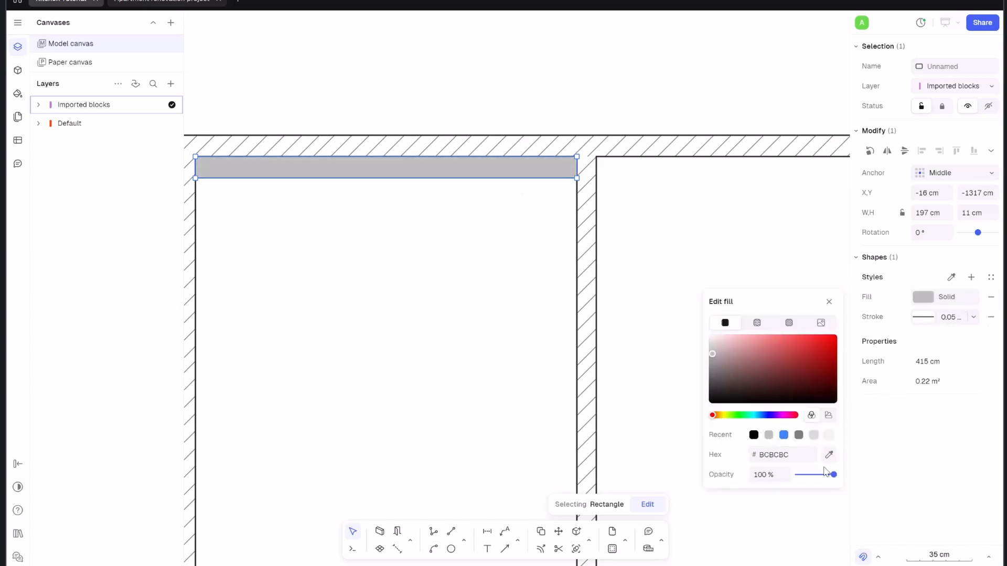
left_click_drag(815, 476, 814, 477)
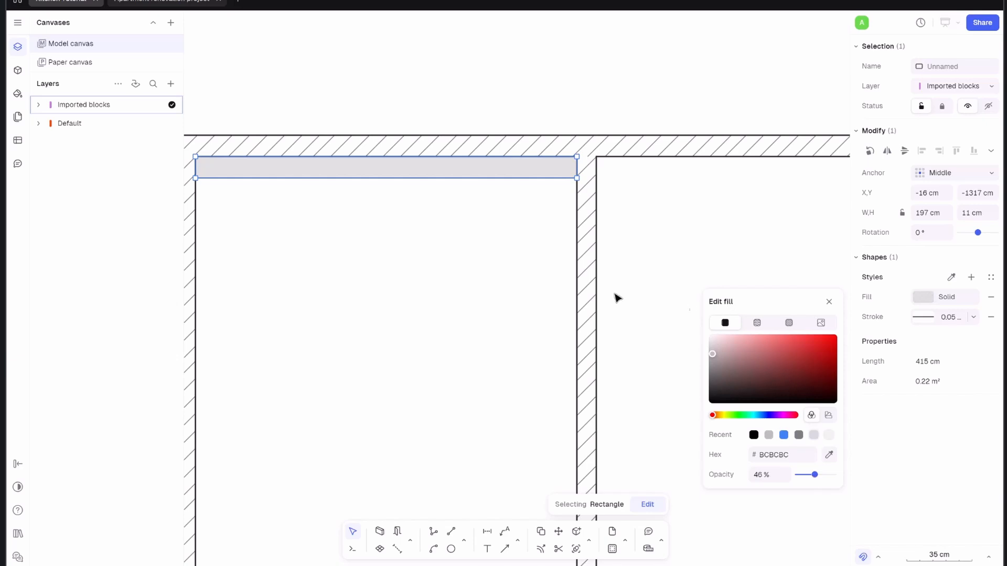
left_click(639, 250)
- Check the ceiling detail in the Apartment renovation project, and set the grey ceiling rectangle's height to 10 cm in the Kitchen Tutorial model
scroll(364, 285, "down", 3)
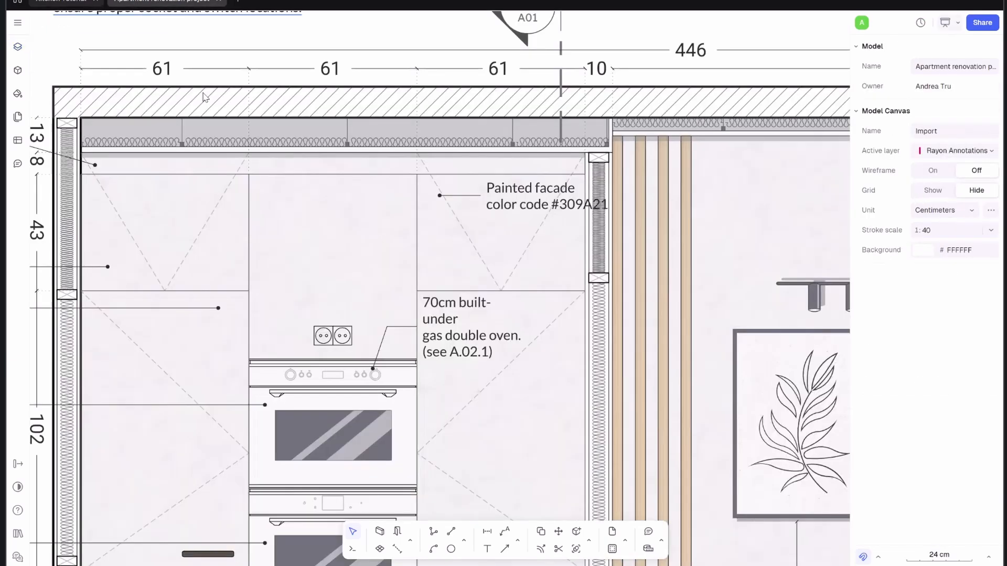
scroll(342, 181, "left", 2)
scroll(342, 181, "up", 1)
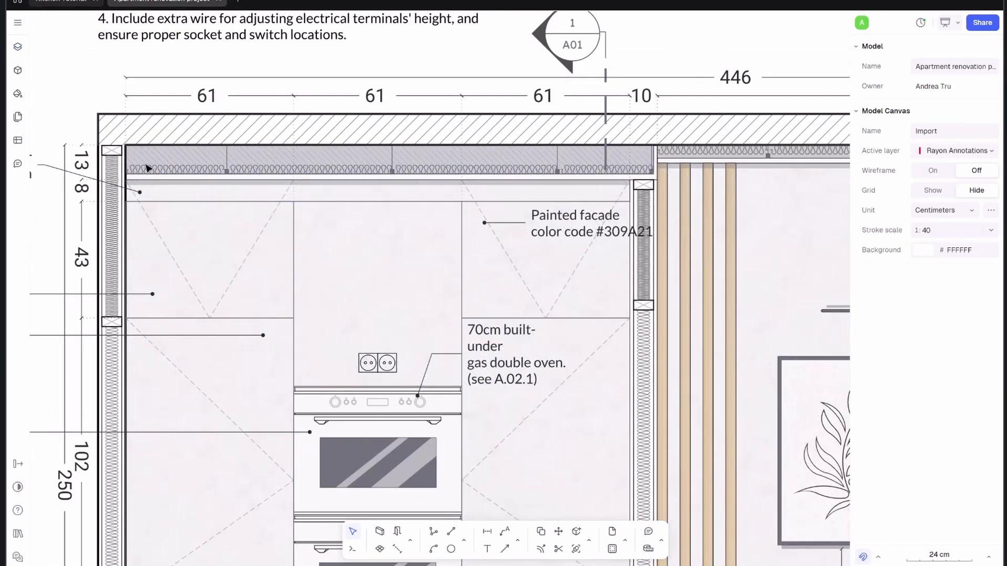
left_click(178, 154)
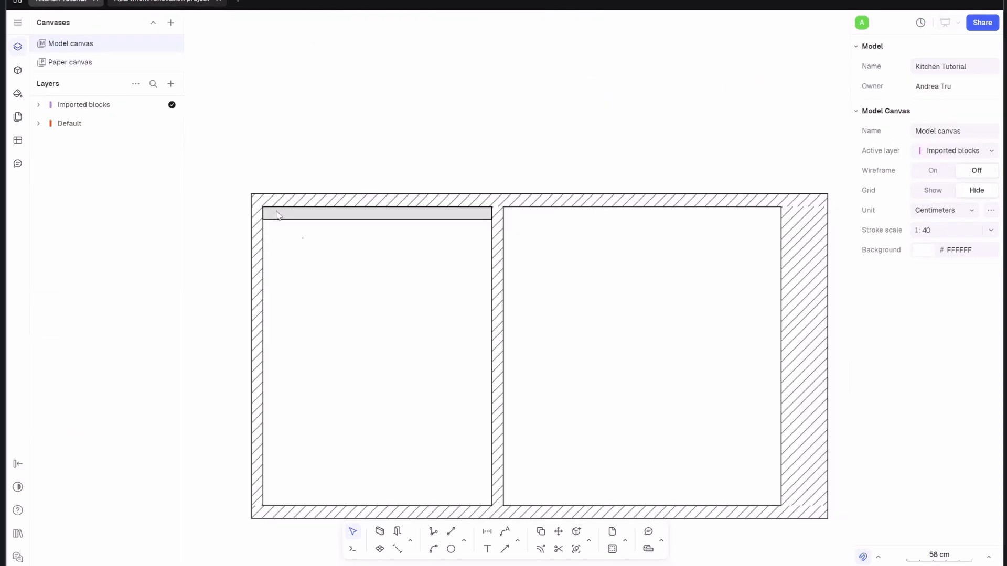
scroll(326, 212, "up", 3)
scroll(325, 223, "up", 1)
scroll(324, 222, "up", 2)
left_click(342, 202)
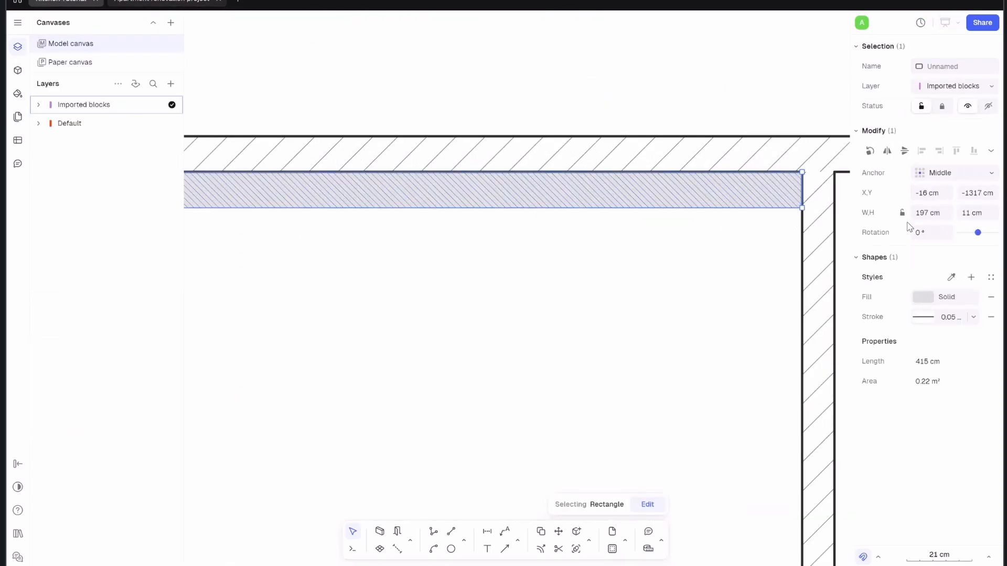
type("10")
key("Return")
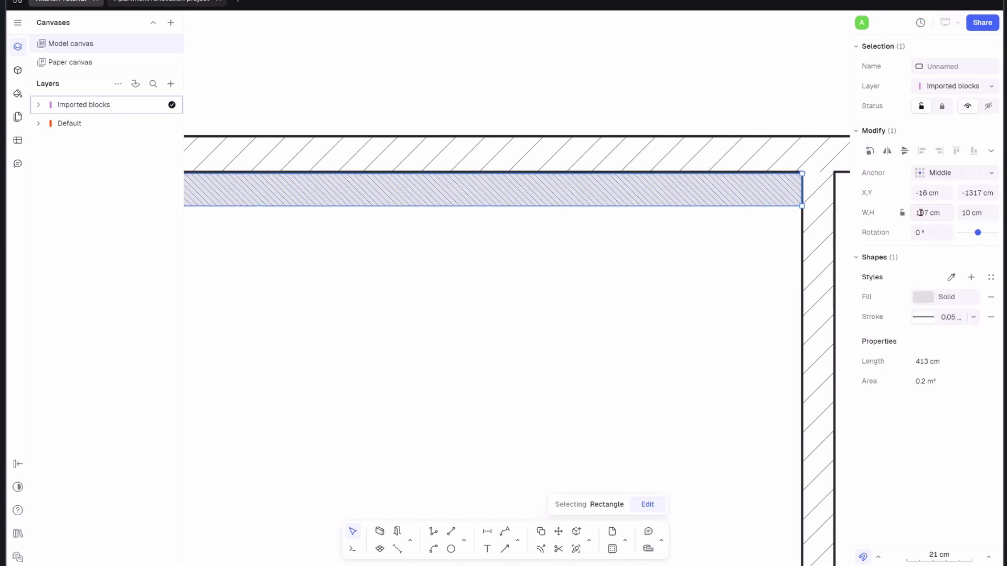
left_click(472, 308)
scroll(473, 309, "down", 2)
scroll(401, 259, "down", 2)
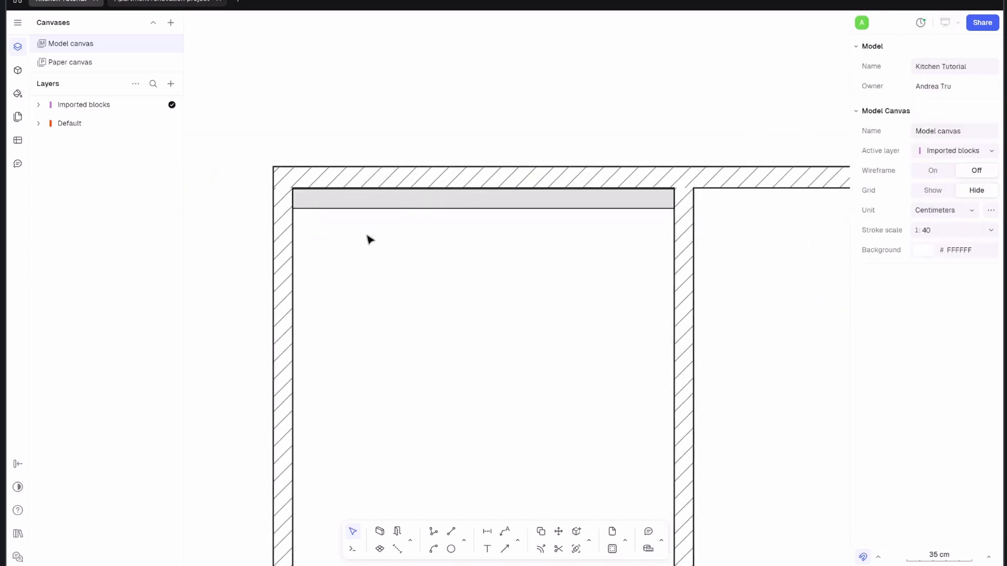
- Draw a short vertical hanger line from the upper edge of the grey ceiling rectangle down to about its mid-height
left_click(458, 534)
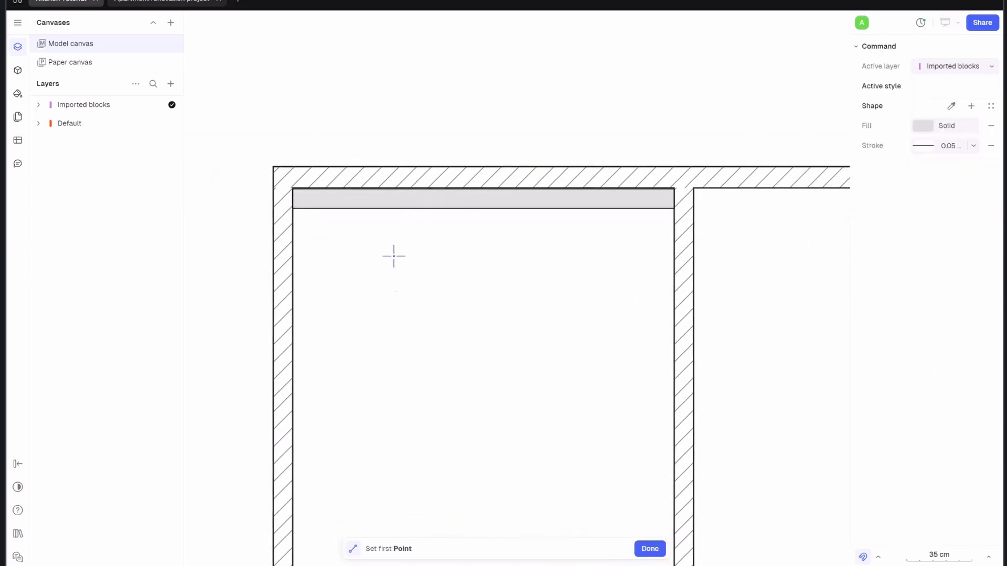
scroll(344, 129, "up", 3)
left_click(362, 106)
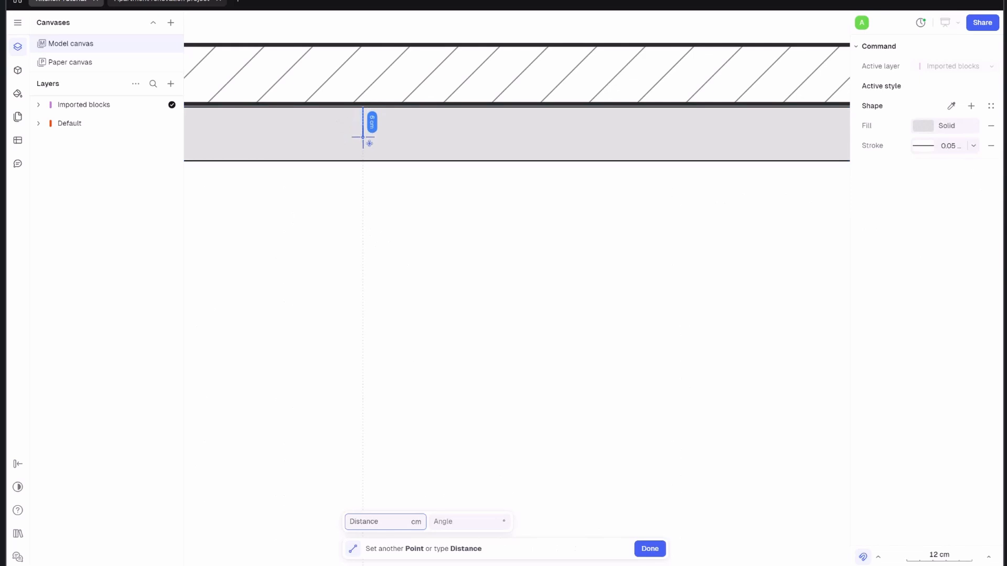
left_click(362, 135)
key("Escape")
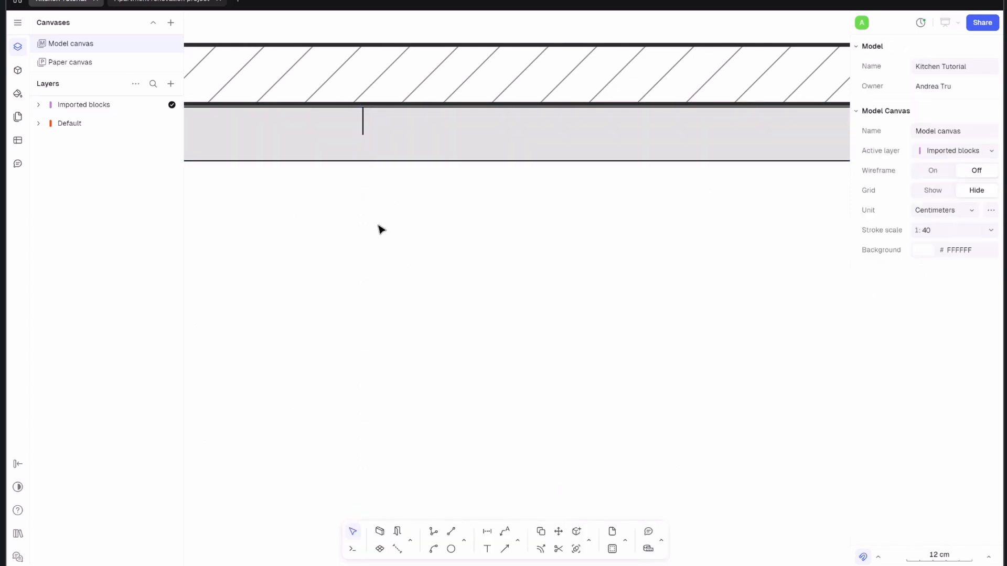
- Draw a 2 × 2 cm square on the grey rectangle's lower edge, centred under the hanger line, with the line extended down to it
type("RE")
key("Return")
scroll(361, 127, "up", 3)
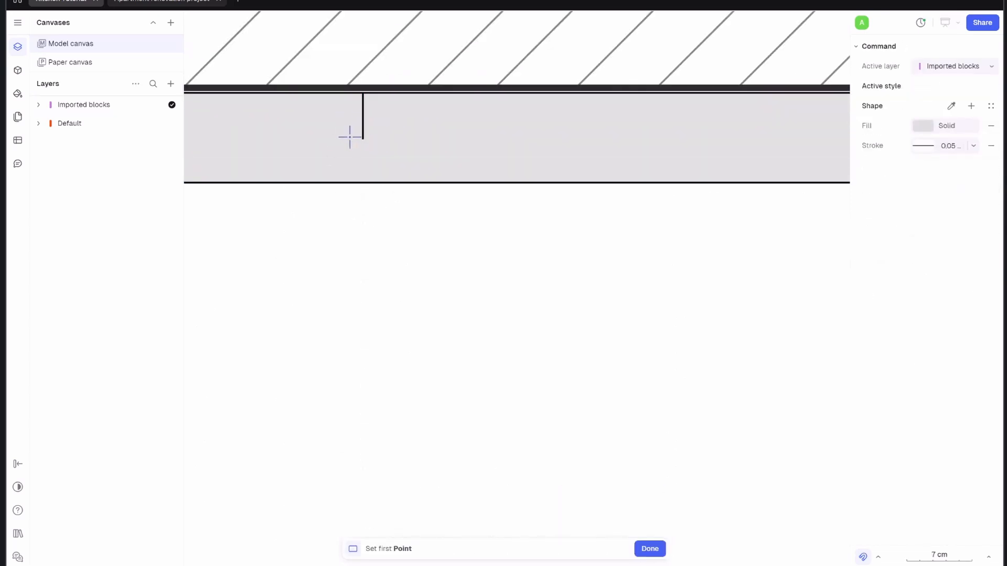
left_click(352, 137)
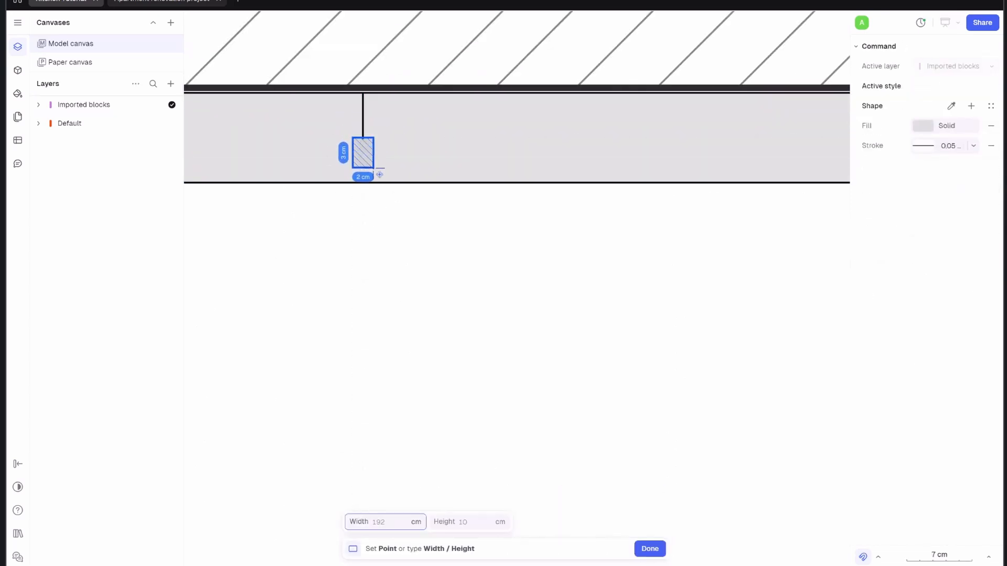
left_click(382, 205)
left_click(368, 146)
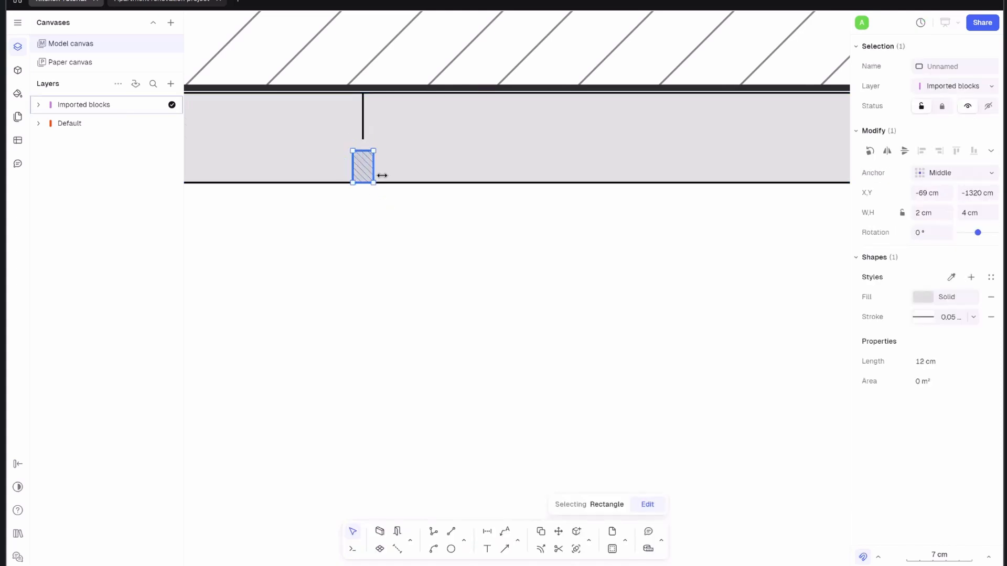
left_click_drag(369, 149, 369, 161)
left_click(395, 204)
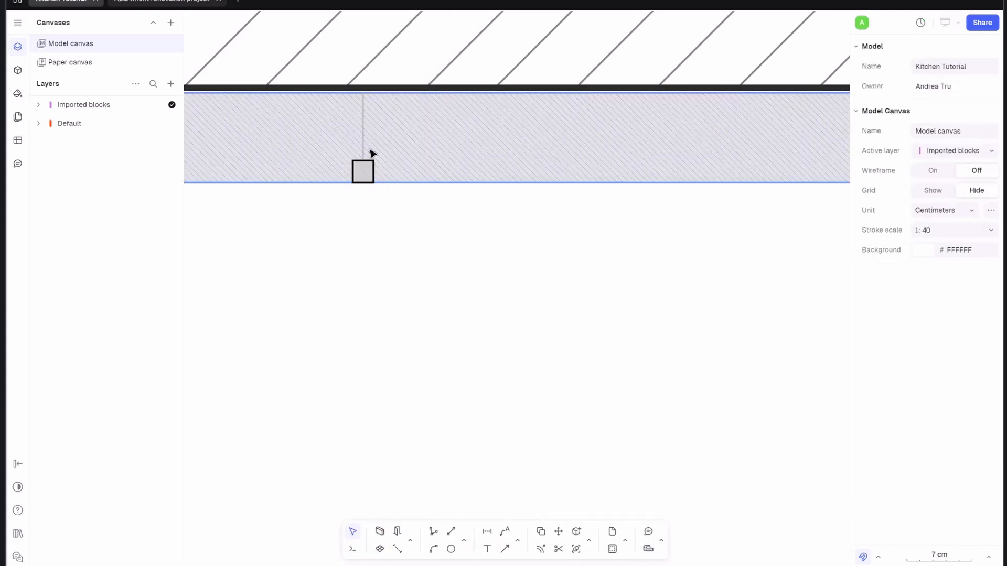
- Set the hanger line's stroke colour to dark grey 6C6969
left_click(364, 149)
left_click(924, 319)
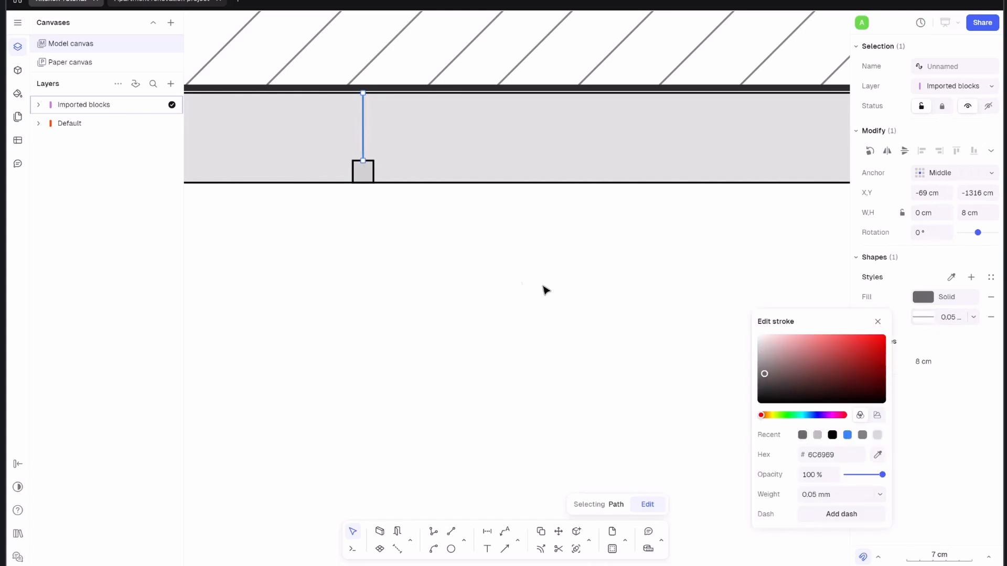
left_click(579, 337)
- Set both the fill and stroke colour of the hanger's small square to dark grey 6C6969
scroll(355, 181, "up", 2)
left_click(375, 170)
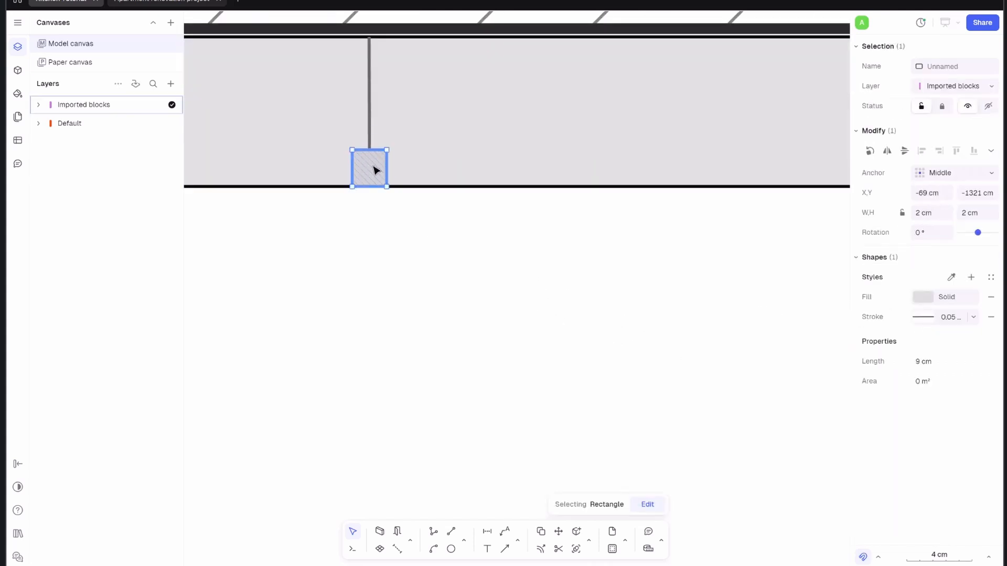
left_click(927, 298)
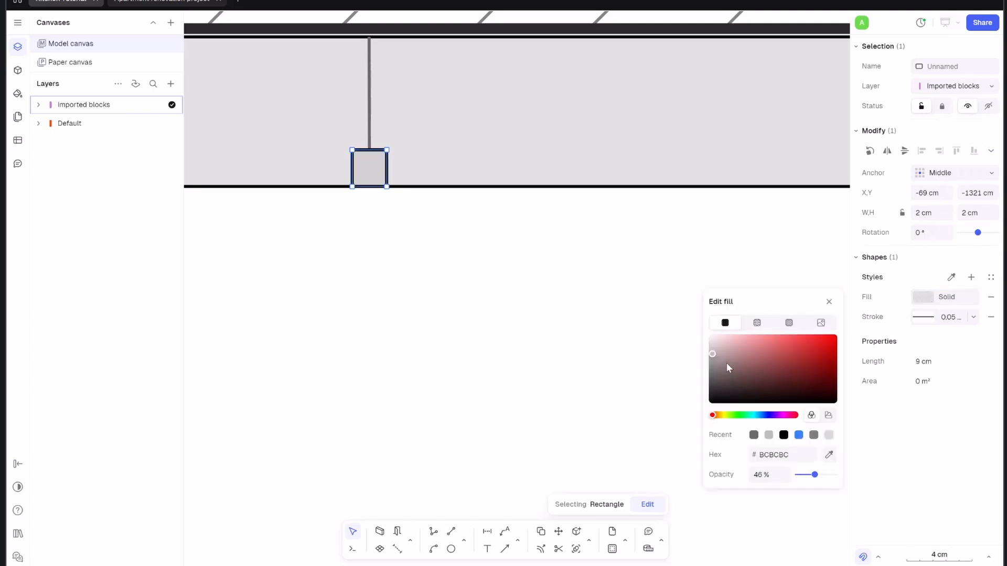
left_click(754, 435)
left_click(923, 317)
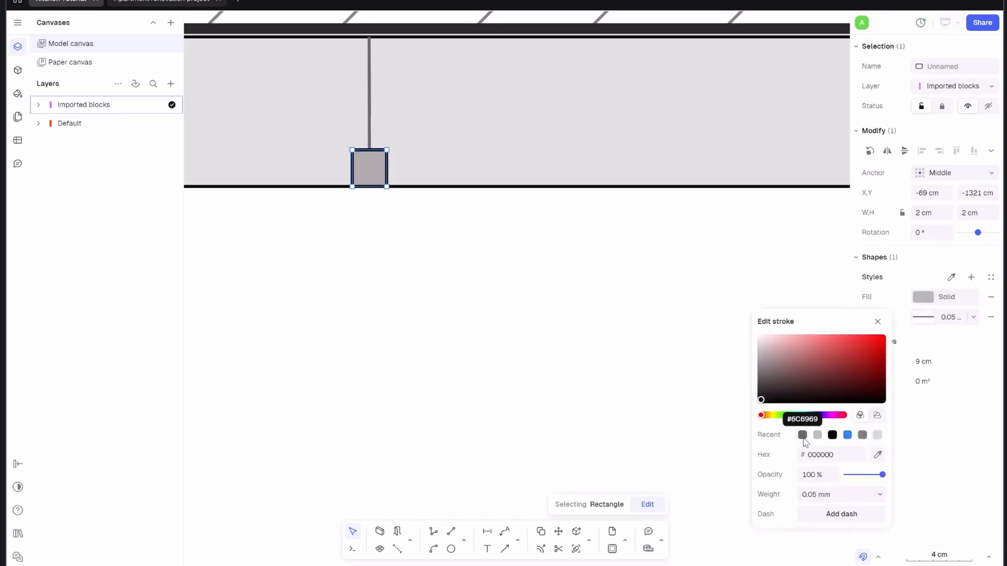
left_click(803, 435)
left_click(450, 299)
- Group the hanger line with the small square at its lower end
scroll(440, 280, "down", 3)
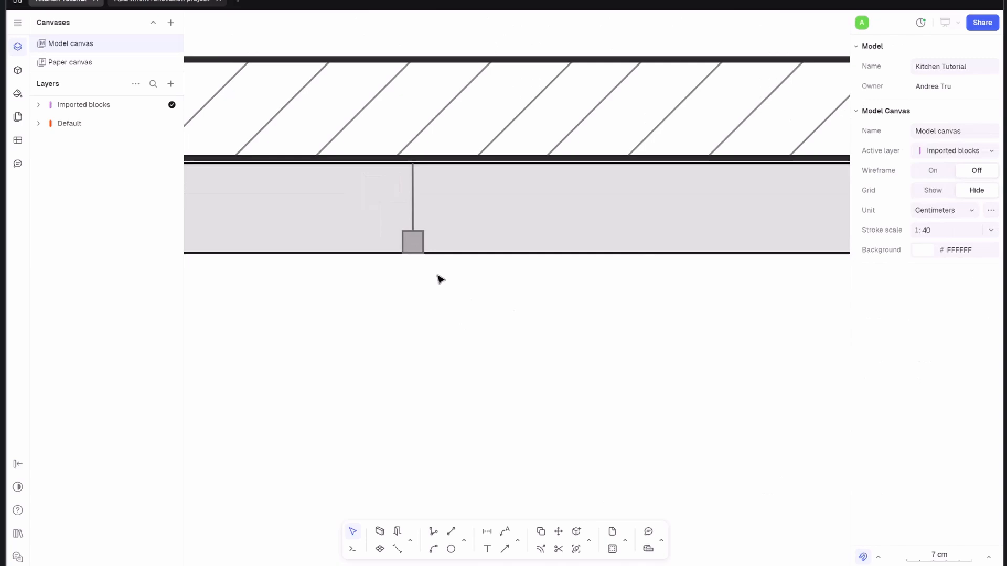
scroll(415, 237, "up", 3)
left_click(416, 237)
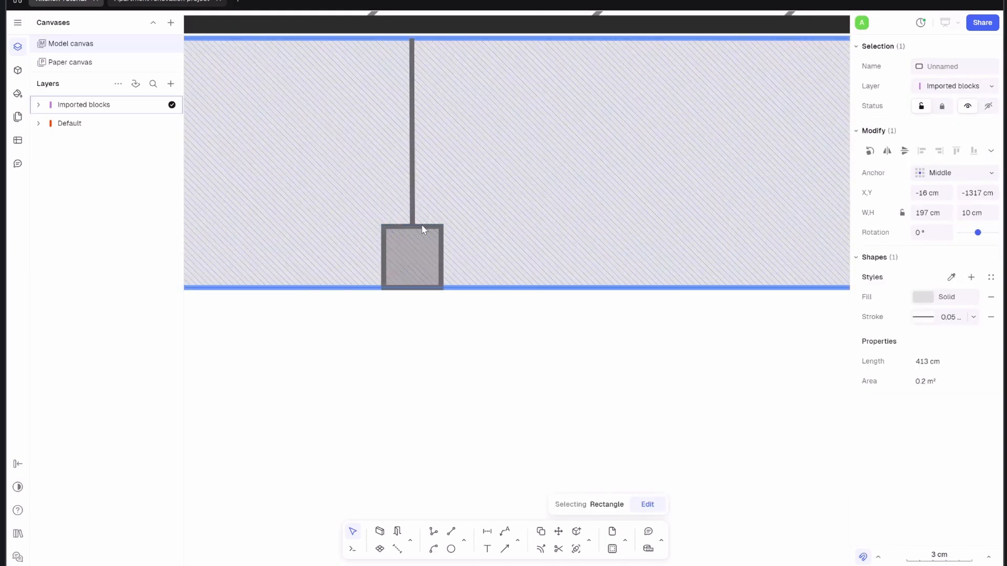
left_click(411, 219, "shift")
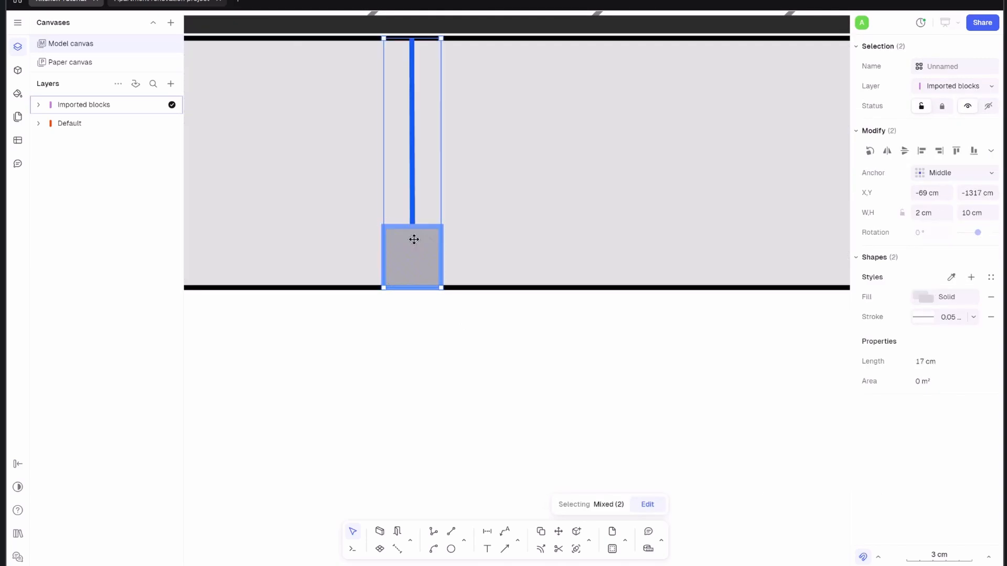
right_click(413, 239)
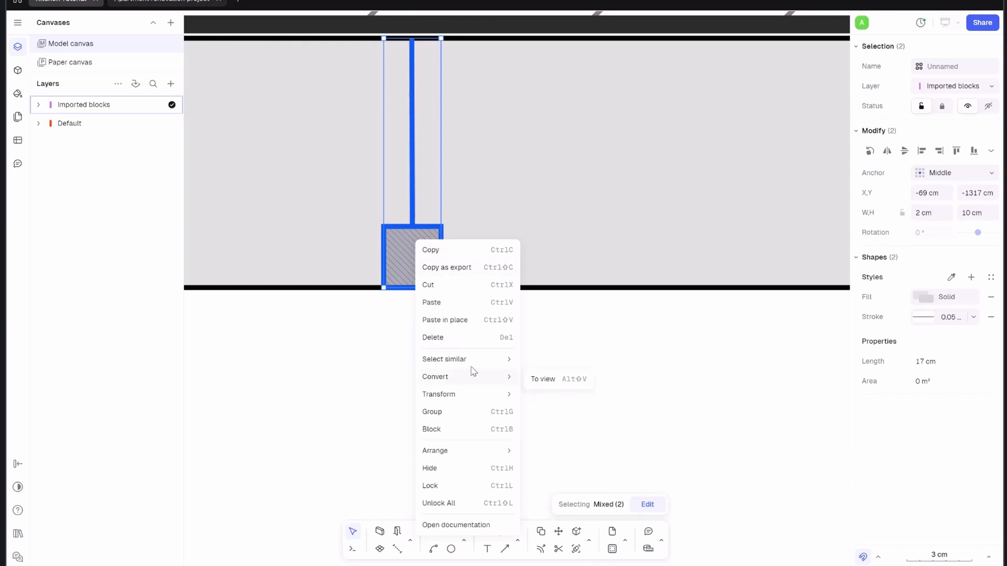
left_click(462, 415)
- Copy the hanger group twice along the grey ceiling rectangle so three hangers are spread across its width
scroll(383, 353, "down", 3)
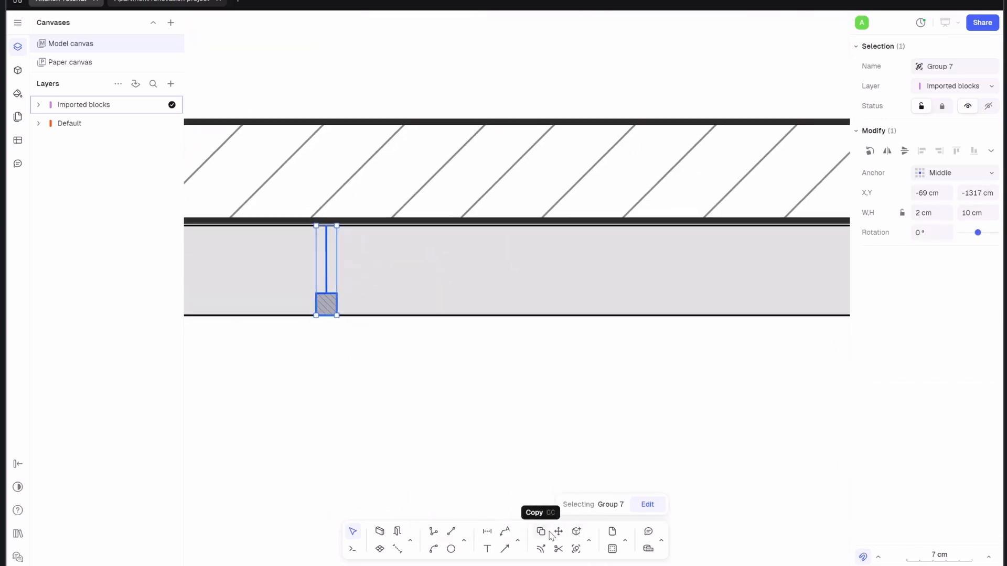
middle_click_drag(713, 410, 472, 403)
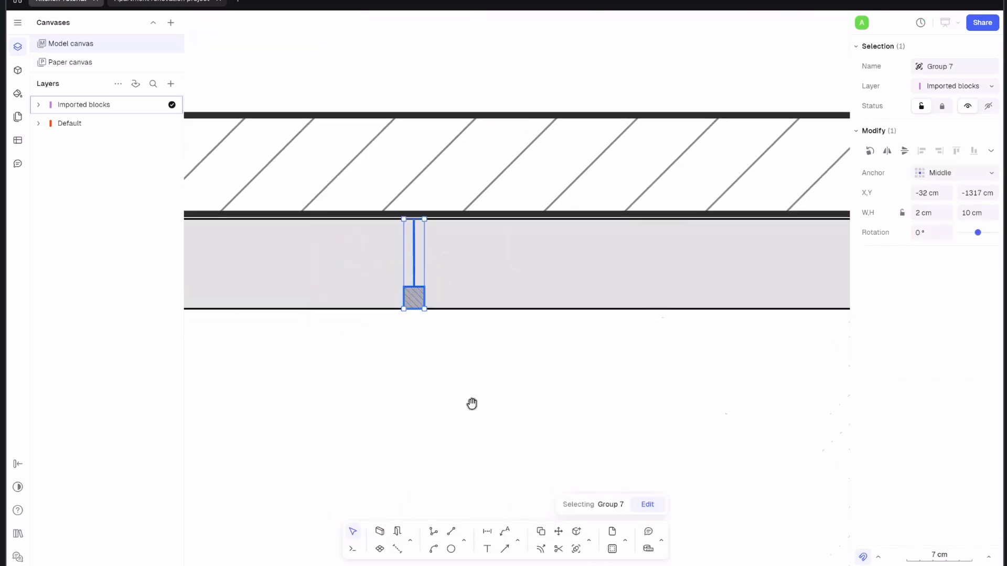
scroll(472, 367, "up", 3)
left_click_drag(362, 357, 288, 286, "alt")
scroll(523, 320, "down", 5)
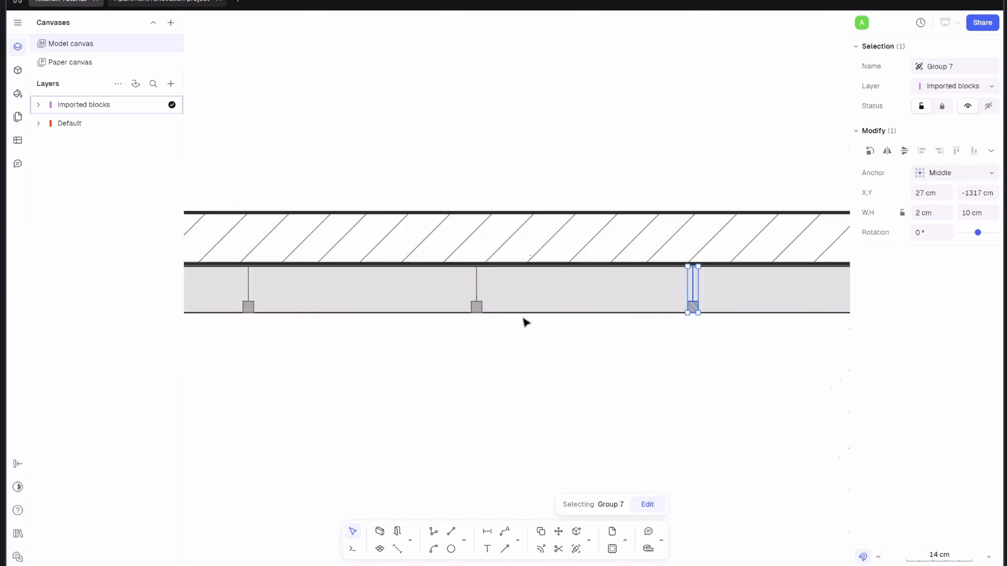
scroll(493, 315, "up", 3)
left_click_drag(466, 293, 434, 292)
left_click(478, 366)
scroll(477, 365, "down", 3)
middle_click_drag(500, 384, 482, 369)
scroll(541, 351, "down", 5)
scroll(446, 335, "up", 5)
scroll(578, 394, "down", 3)
middle_click_drag(662, 382, 665, 332)
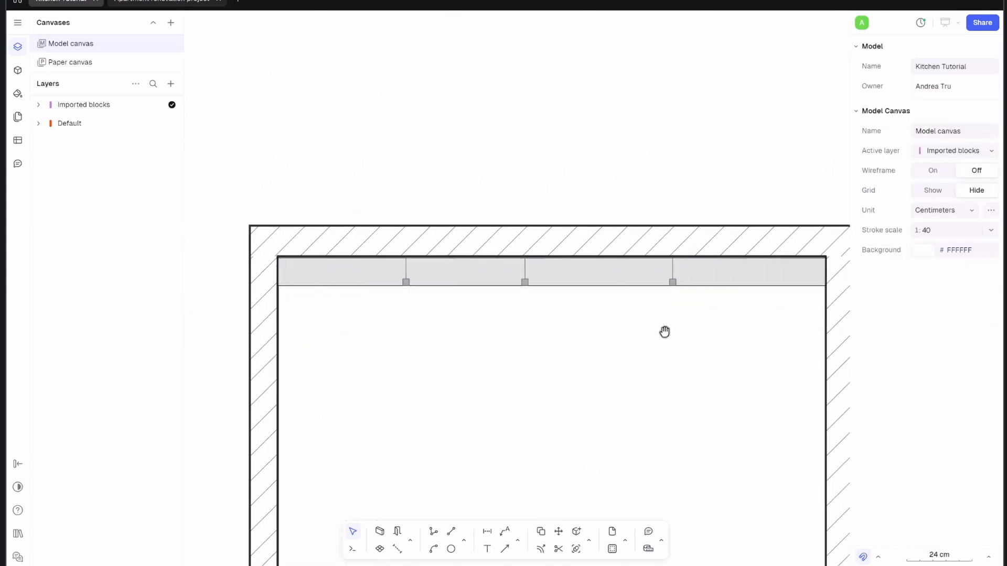
- Check the Apartment renovation project's ceiling insulation, and in Kitchen Tutorial draw a horizontal line about 46 cm long from the left wall to the first hanger
scroll(549, 341, "down", 3)
middle_click_drag(540, 351, 455, 337)
scroll(362, 315, "up", 5)
middle_click_drag(331, 264, 437, 285)
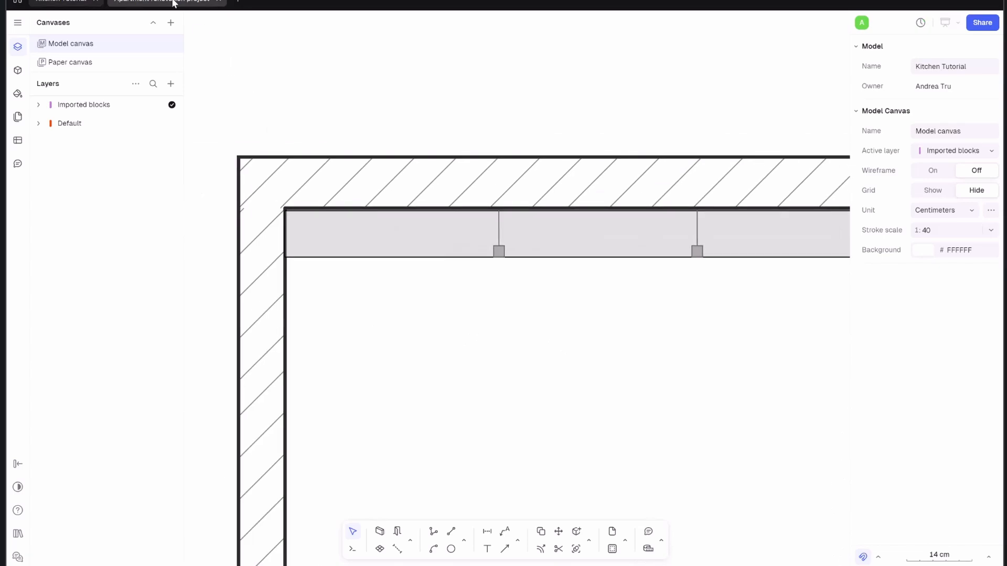
left_click(175, 2)
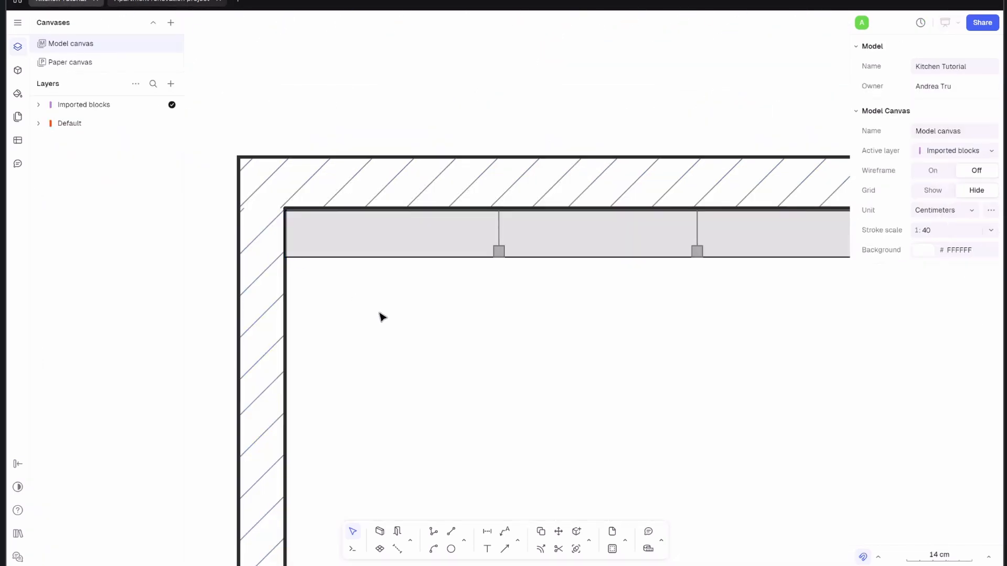
scroll(434, 336, "up", 4)
middle_click_drag(434, 336, 416, 315)
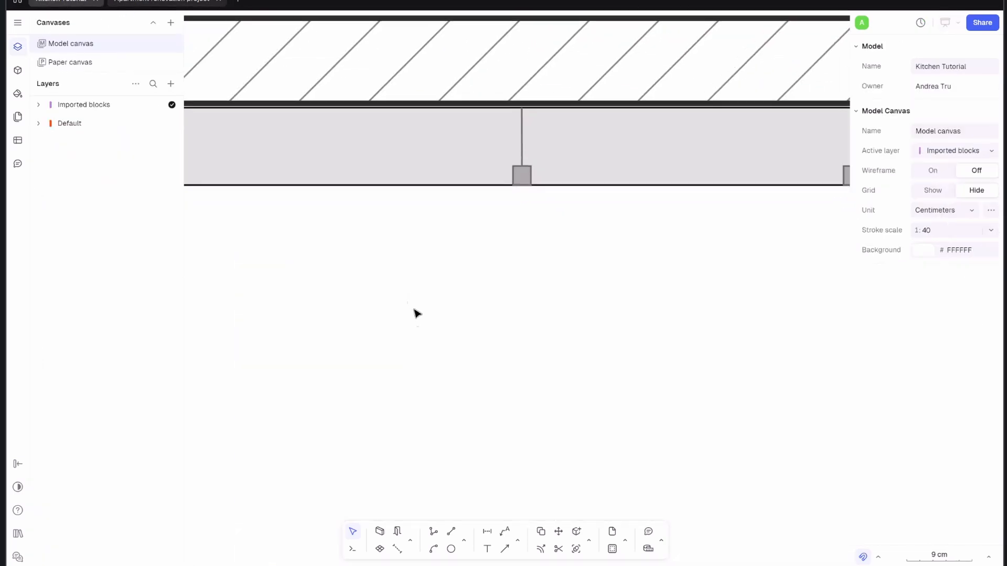
left_click(451, 533)
middle_click_drag(414, 393, 436, 492)
left_click(187, 263)
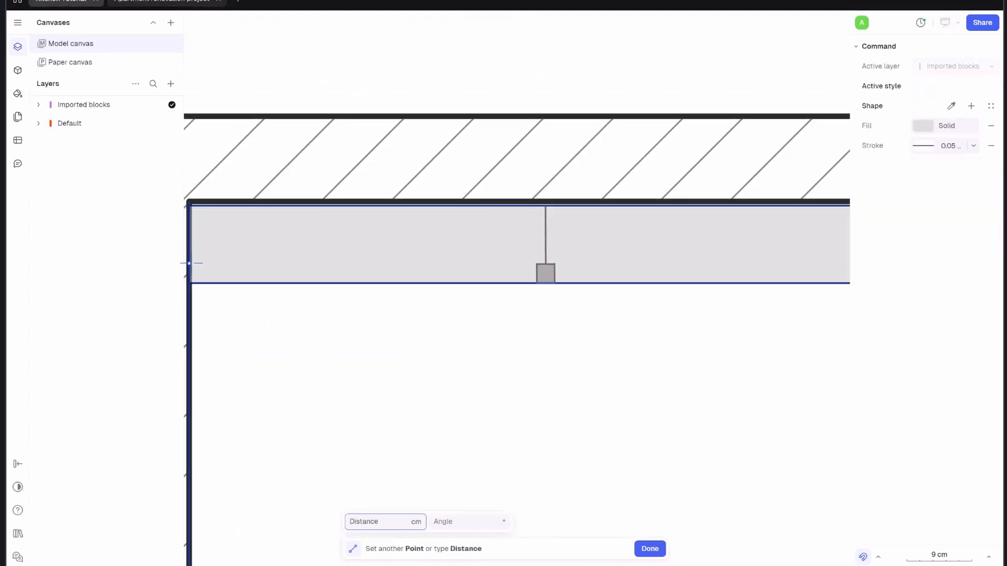
double_click(545, 263)
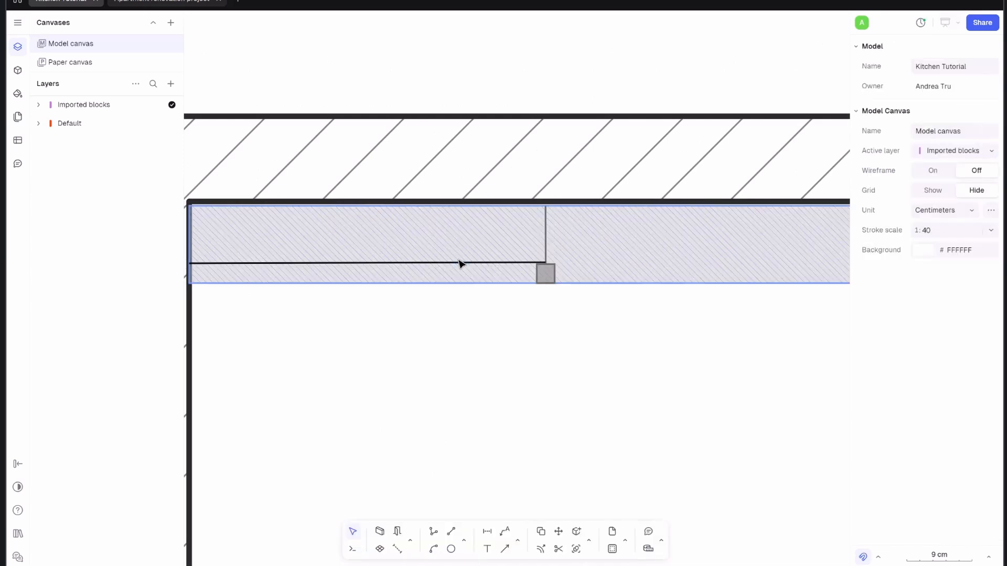
- Give the 46 cm horizontal line a dashed stroke using the looping insulation pattern
left_click(459, 263)
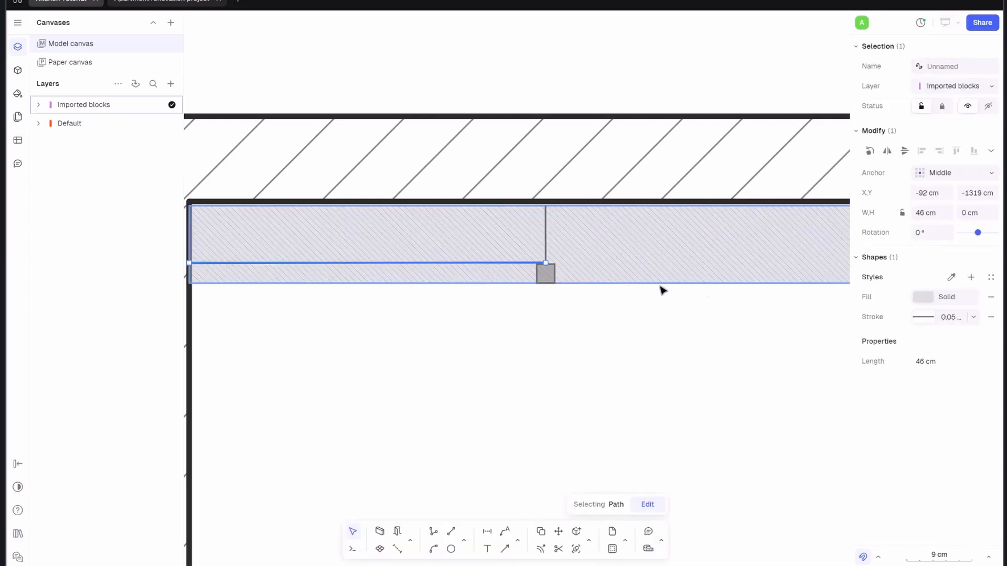
left_click(922, 317)
left_click(834, 513)
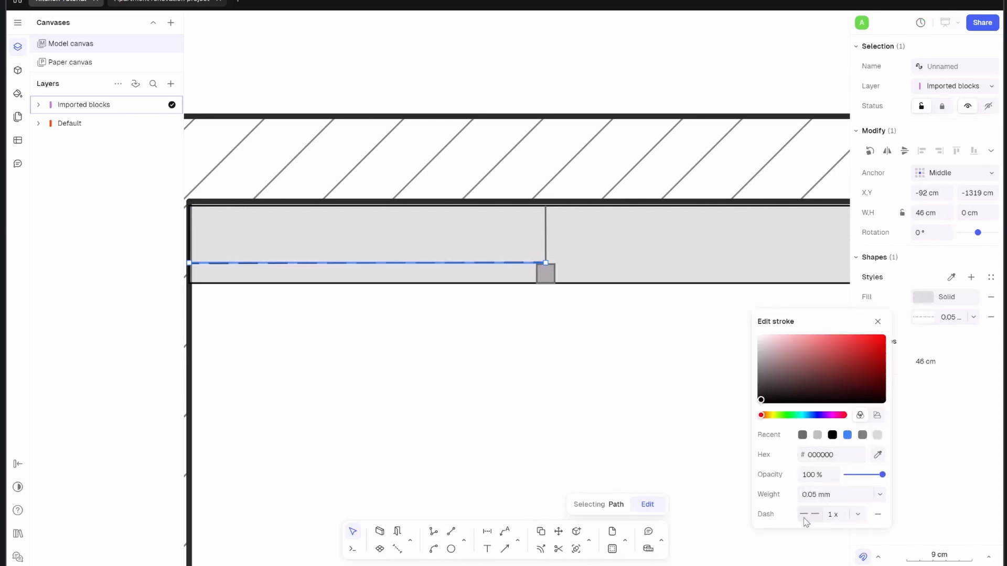
left_click(808, 517)
scroll(829, 401, "down", 10)
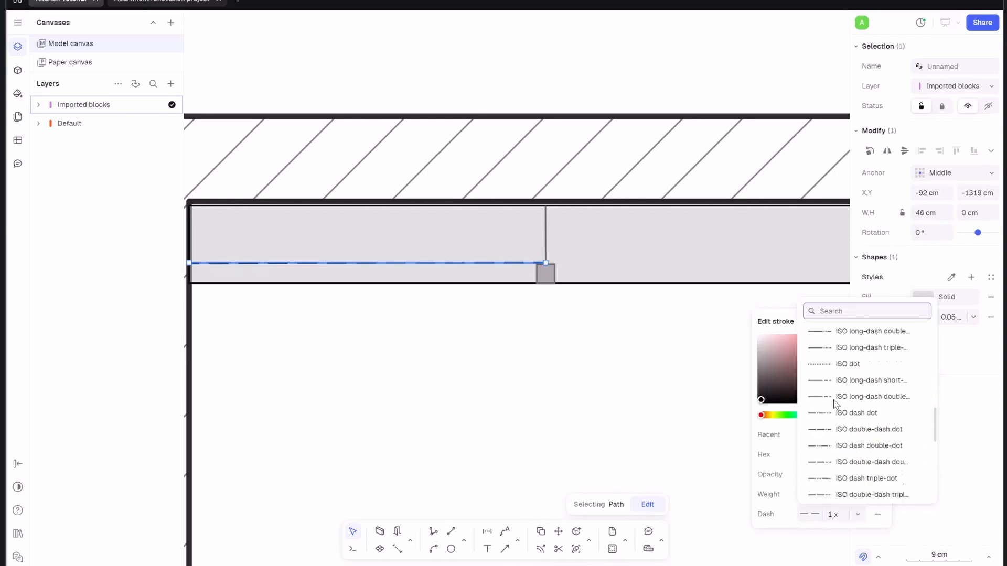
scroll(835, 404, "down", 5)
scroll(839, 381, "up", 3)
left_click(840, 374)
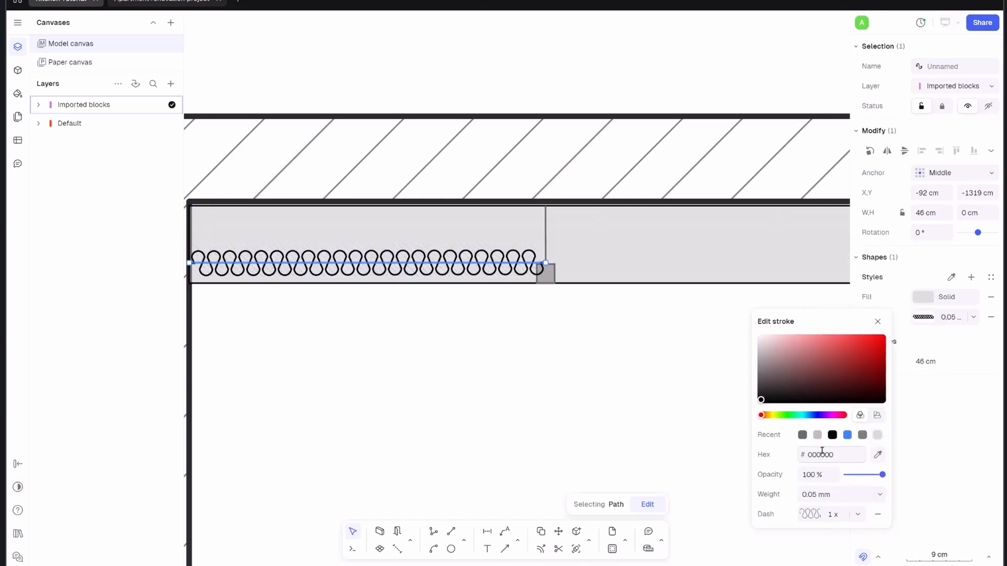
- Set the insulation line's stroke to colour 6C6969, weight 0.05 mm and dash scale 0.75
left_click(802, 435)
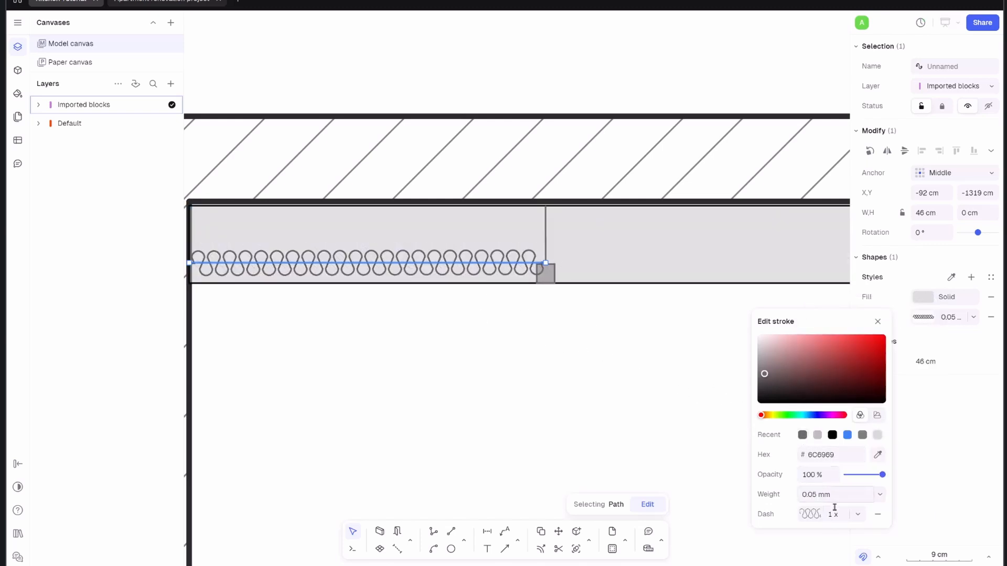
left_click(880, 495)
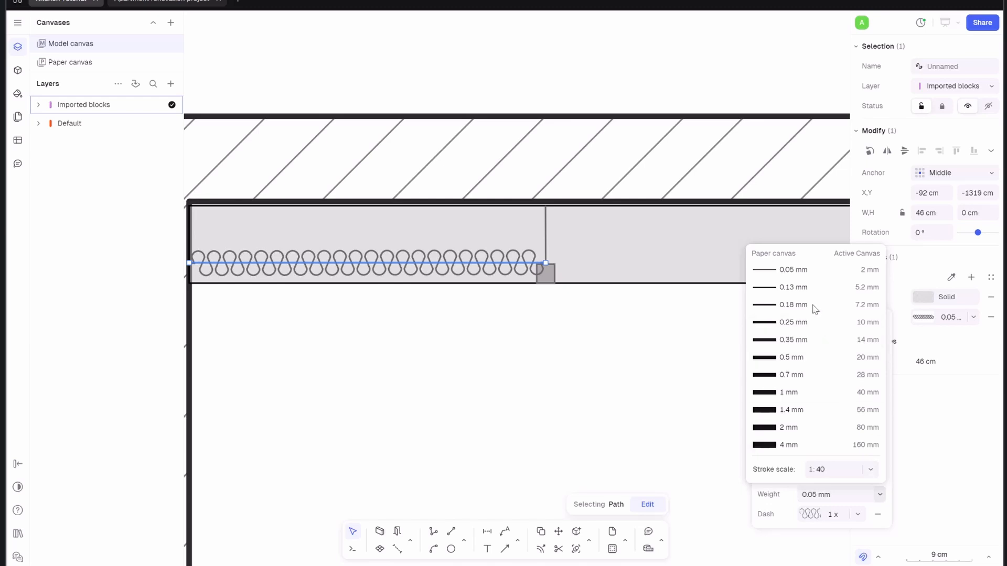
left_click(803, 271)
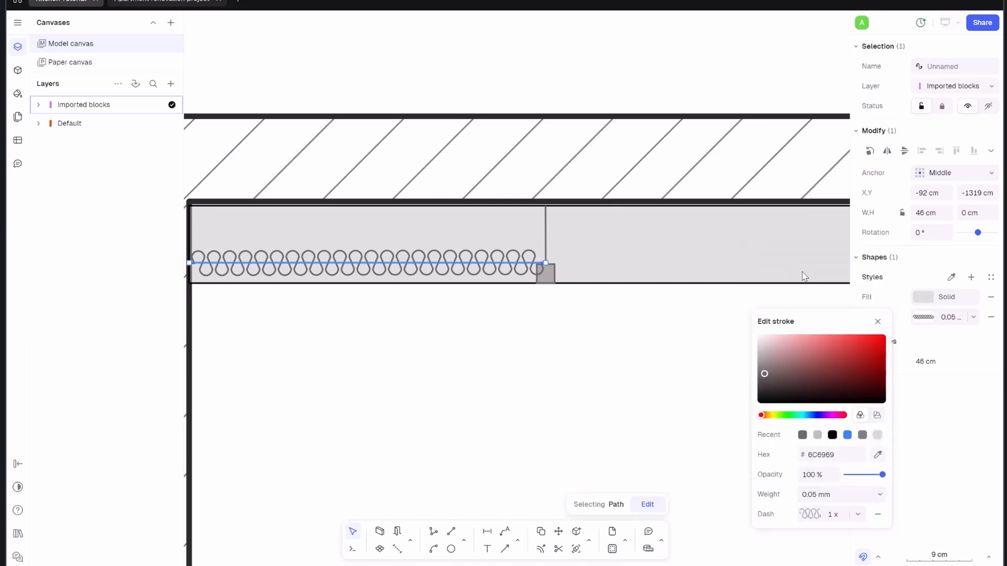
left_click(859, 516)
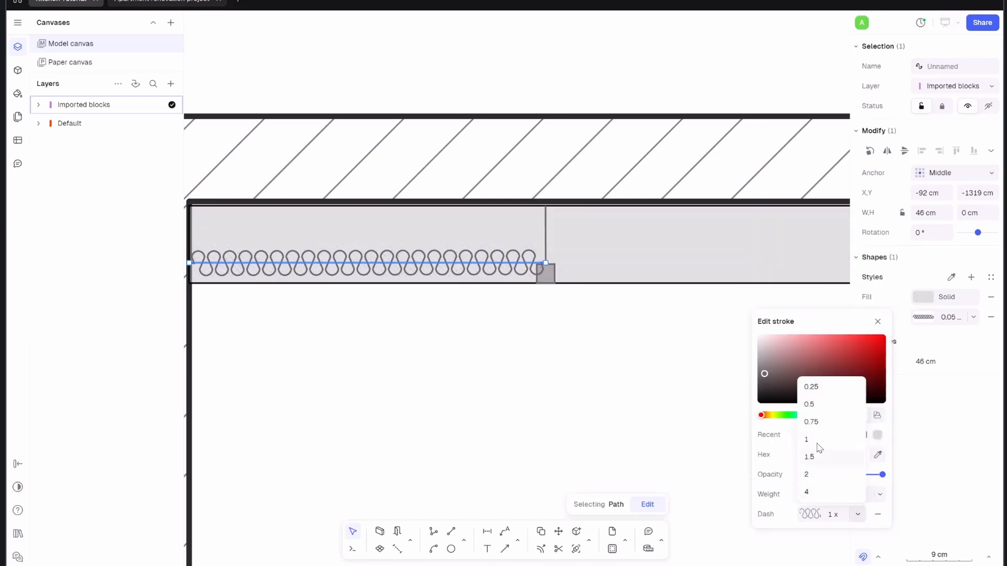
left_click(816, 422)
left_click(456, 359)
left_click(456, 360)
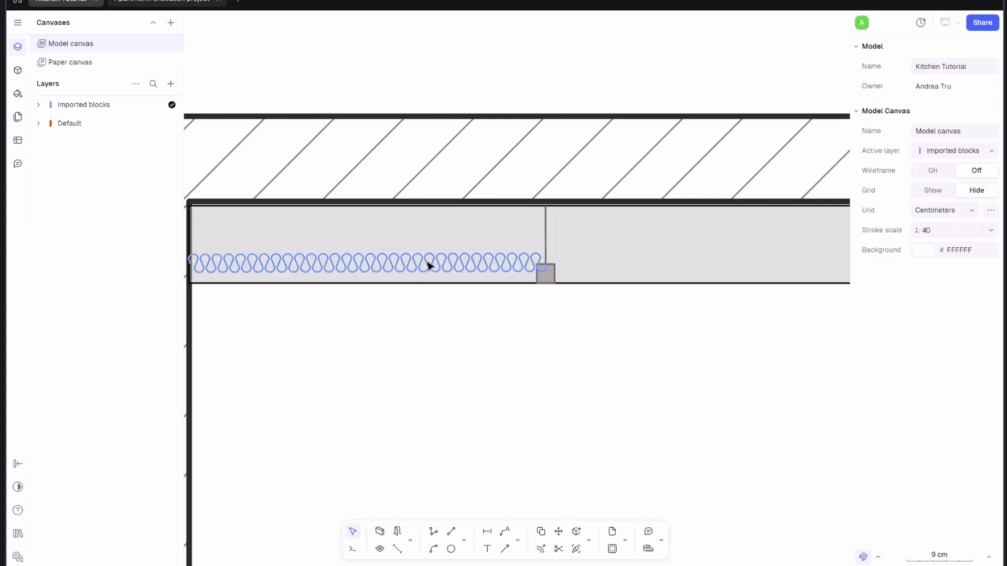
- Move the insulation line down onto the ceiling rectangle's lower edge and shorten it to about 45 cm, ending at the first hanger's square
left_click_drag(426, 263, 422, 272)
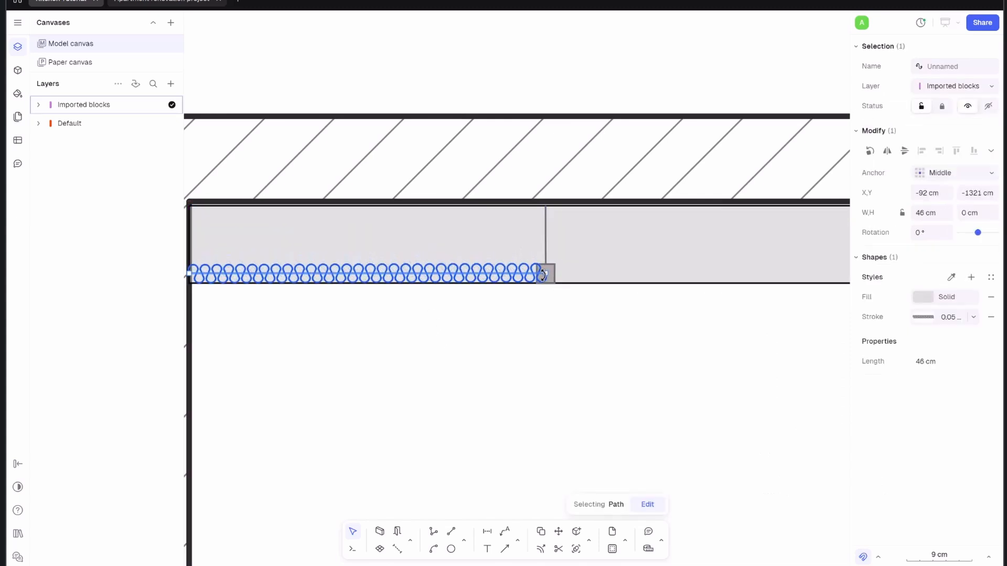
left_click_drag(547, 274, 537, 273)
left_click(525, 333)
scroll(524, 347, "down", 5)
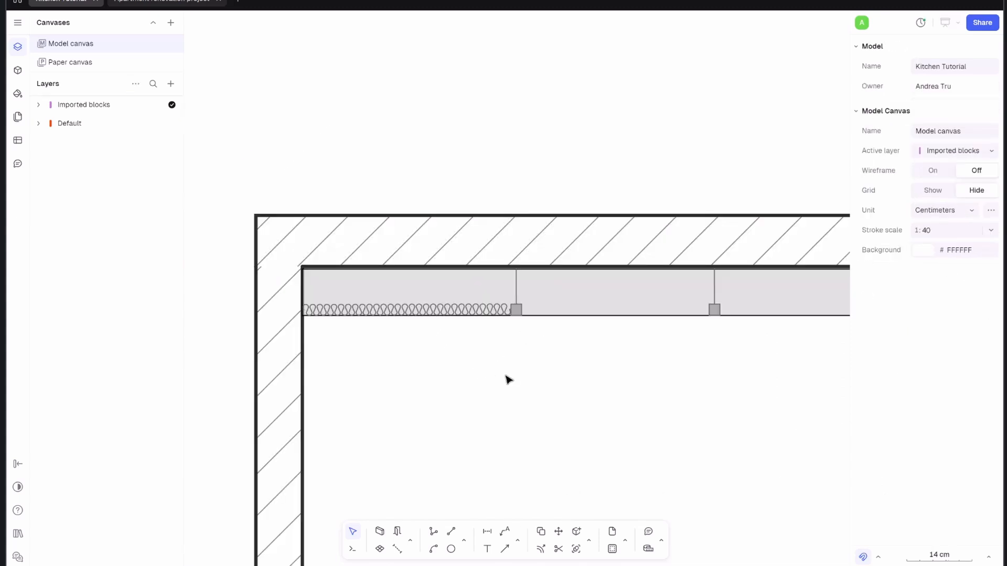
- Copy the insulation line into the remaining gaps between the hangers, up to the right wall
middle_click_drag(506, 375, 440, 373)
left_click(392, 313)
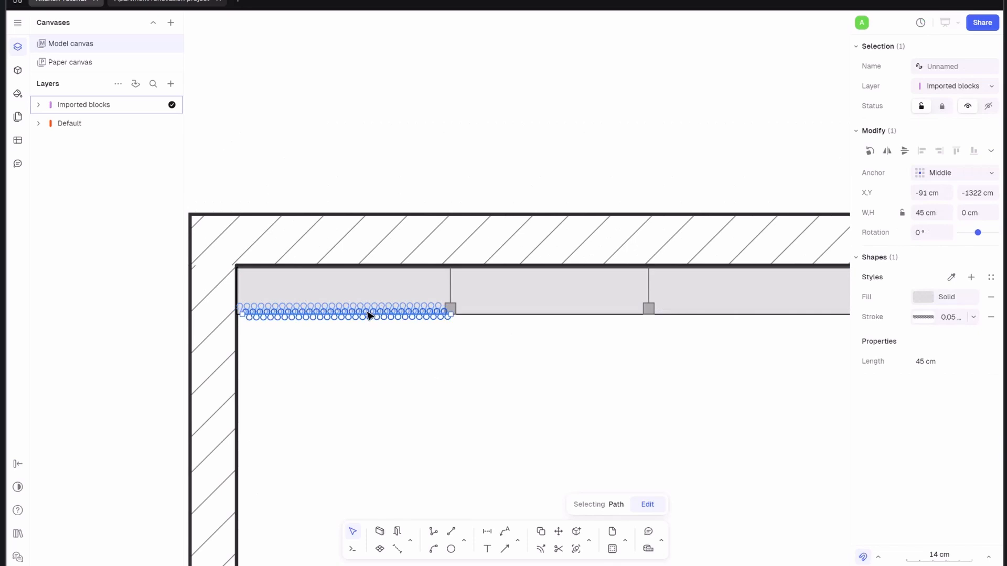
left_click_drag(369, 314, 573, 310, "alt")
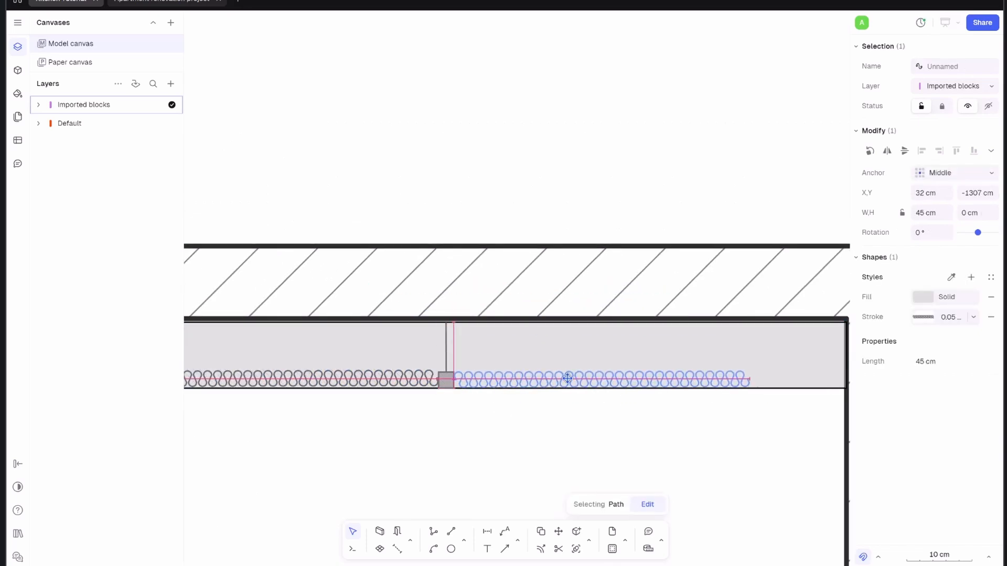
left_click(618, 395)
scroll(618, 396, "down", 5)
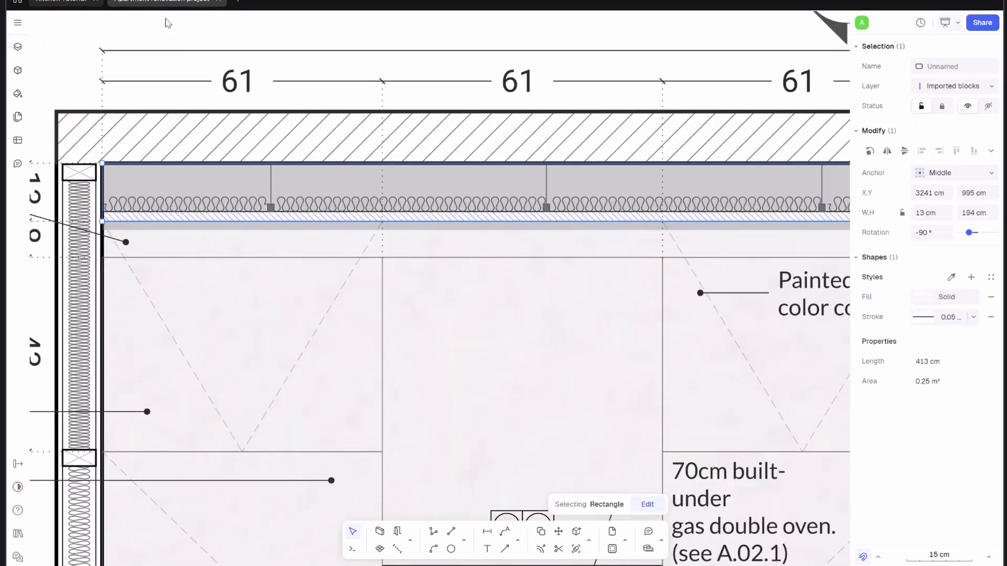
- Check the reference ceiling layers, and draw a 197 × 3 cm rectangle directly below the grey ceiling rectangle between the side walls
scroll(397, 240, "down", 3)
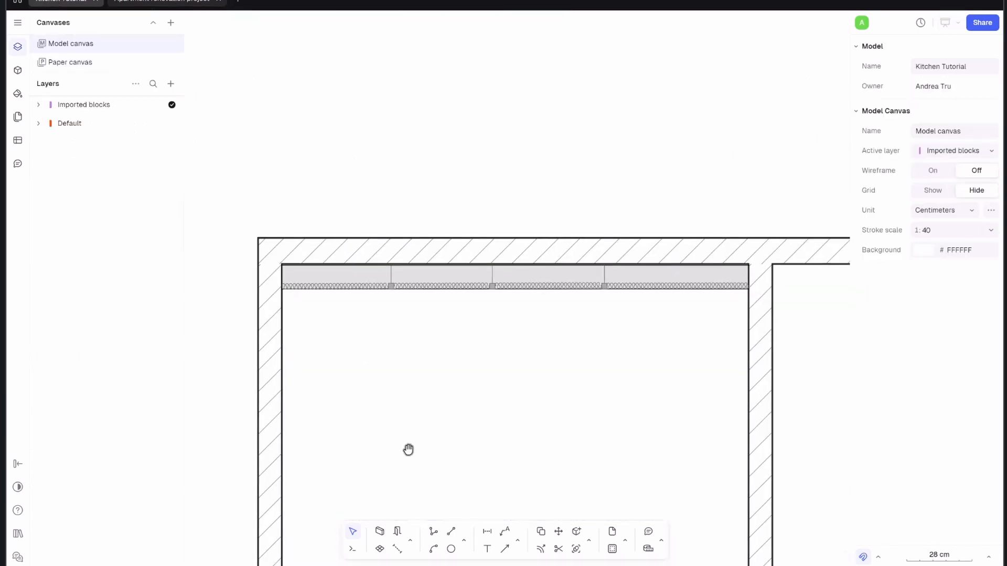
left_click(464, 541)
left_click(481, 498)
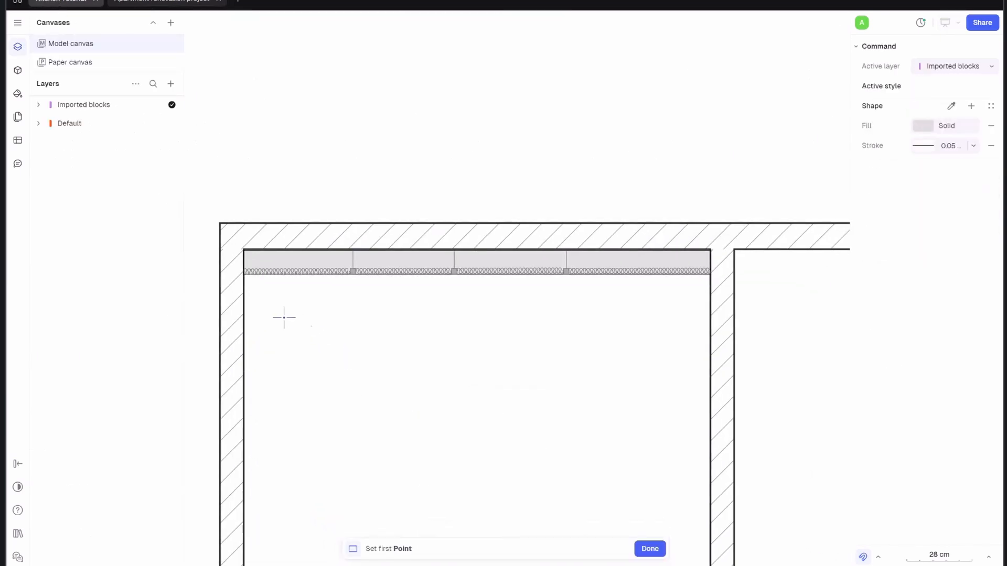
scroll(281, 317, "up", 3)
left_click(225, 250)
scroll(371, 305, "right", 5)
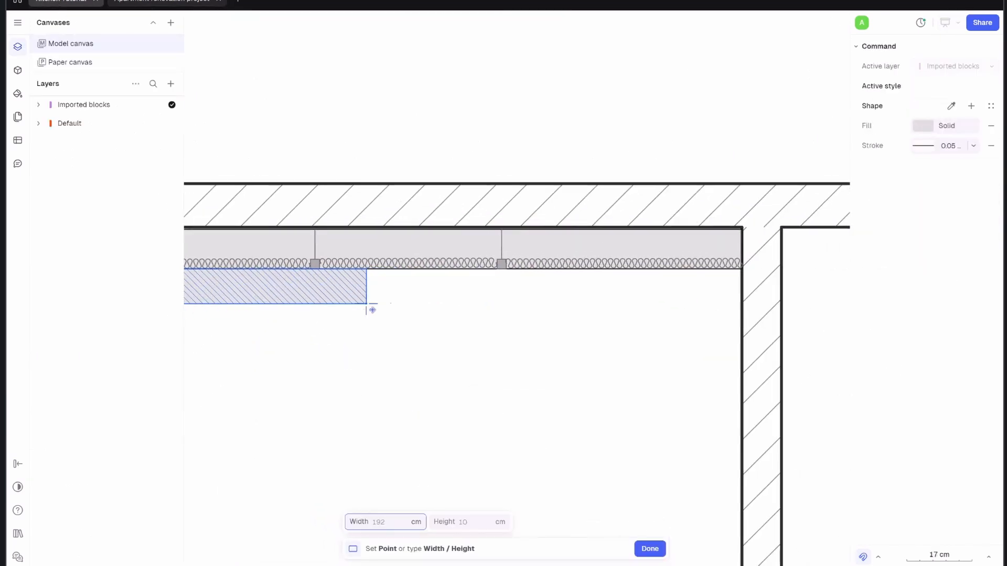
scroll(629, 290, "down", 2)
scroll(635, 290, "up", 3)
left_click(635, 290)
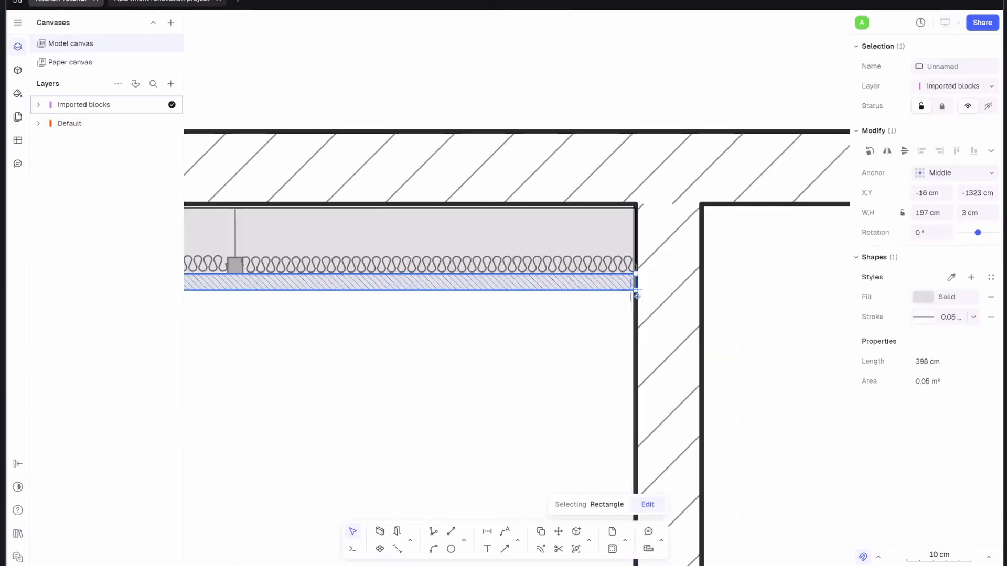
- Open the ceiling board's fill for editing, and examine the cabinet divisions and dimensions in the reference View B
left_click(927, 301)
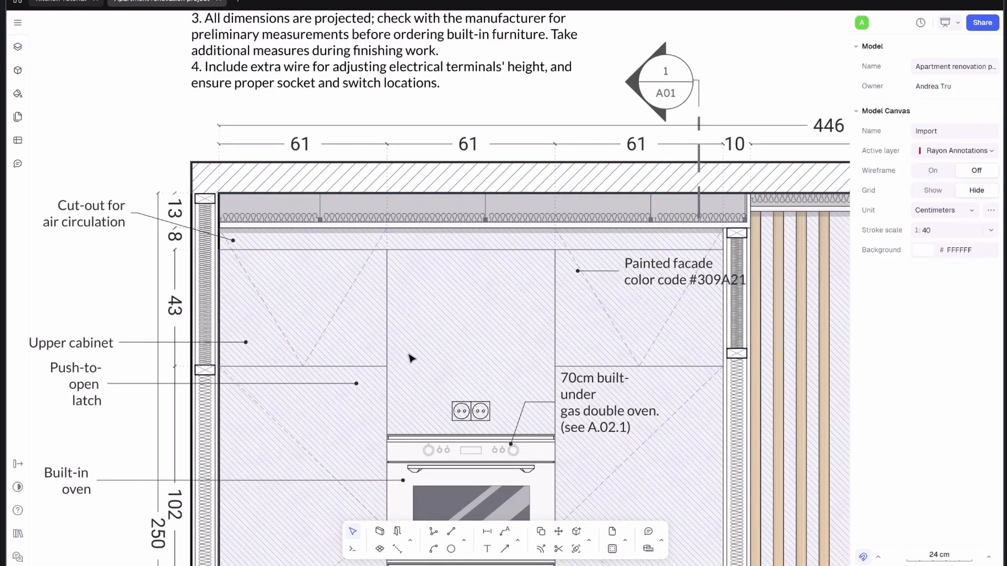
scroll(411, 358, "down", 5)
scroll(385, 300, "down", 6)
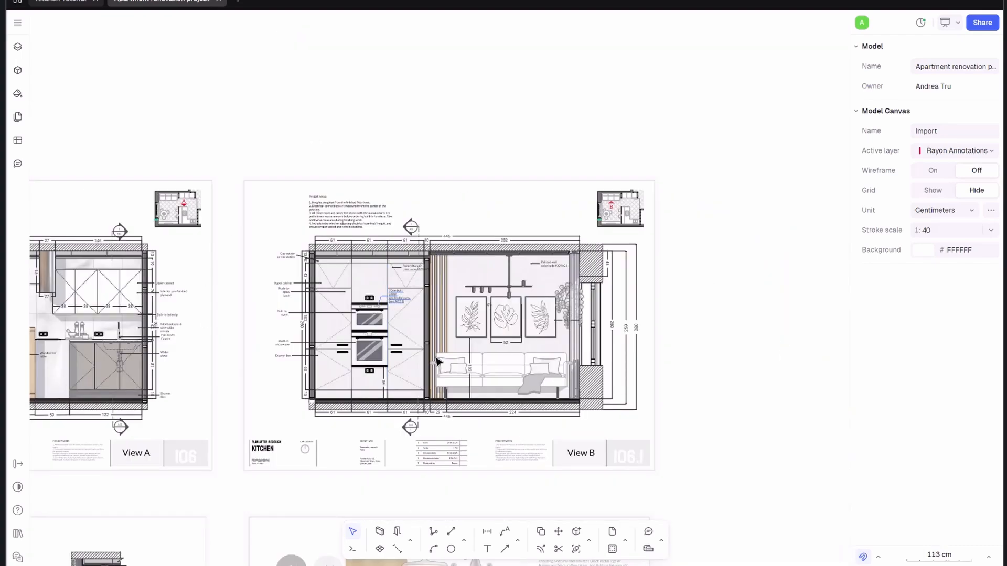
middle_click_drag(438, 360, 433, 319)
scroll(397, 266, "up", 4)
scroll(263, 226, "up", 2)
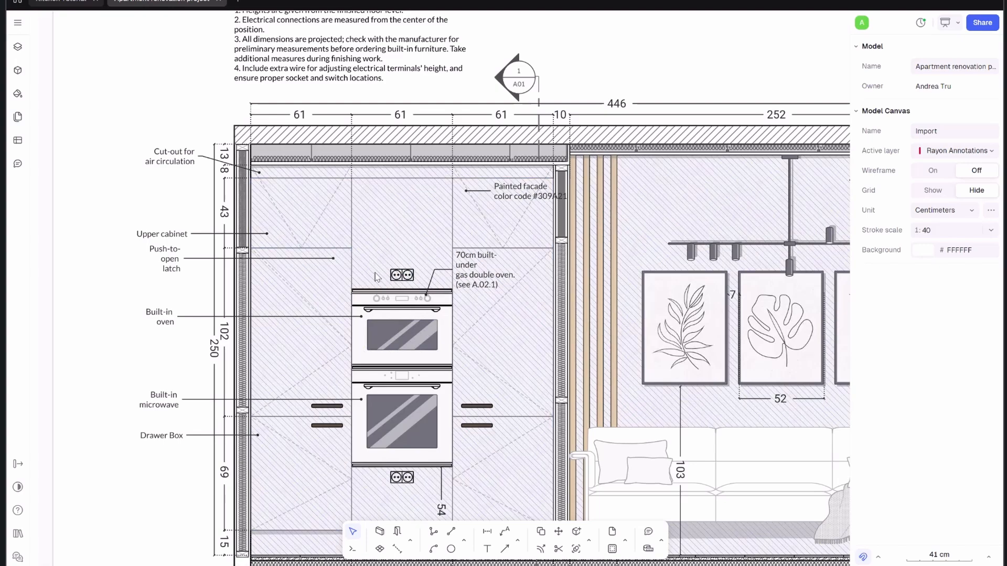
left_click(64, 3)
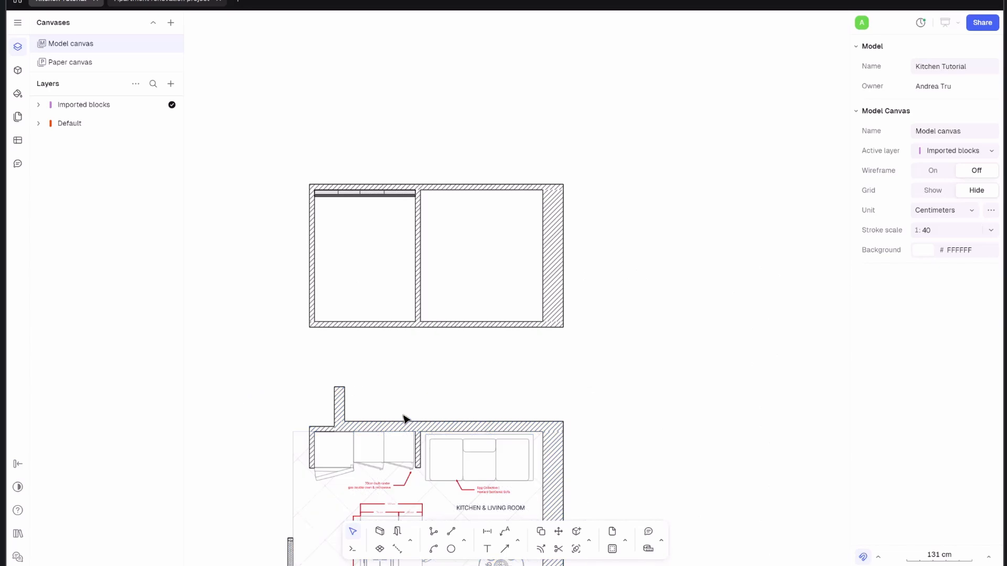
- Draw a vertical line about 460 cm long from the plan's first kitchen cabinet division up to the underside of the elevation's ceiling board
type("l")
key("Return")
scroll(355, 435, "up", 4)
left_click(352, 430)
scroll(345, 288, "up", 2)
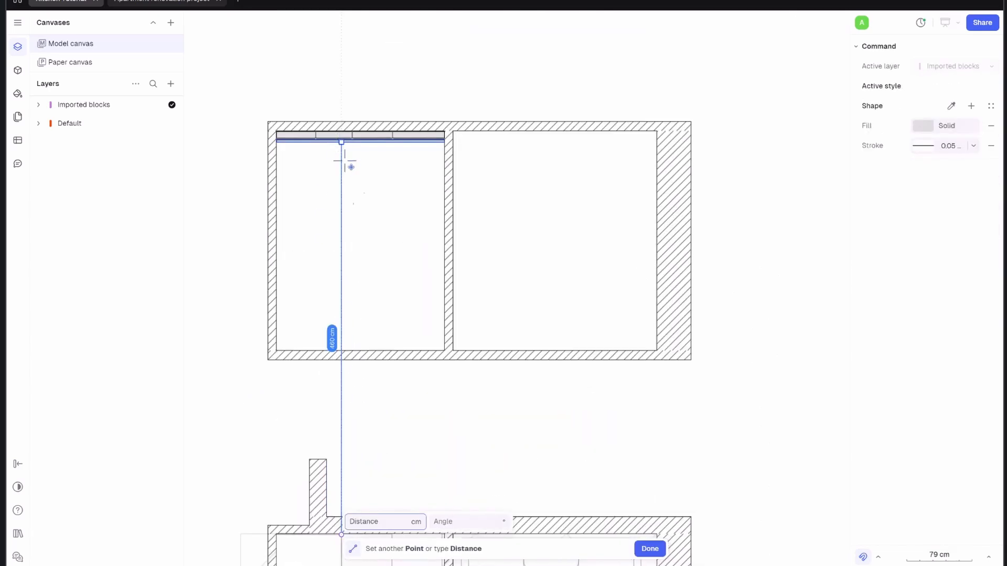
left_click(342, 143)
- Draw a second vertical line from the plan's next cabinet division up to the underside of the elevation's ceiling board
type("l")
key("Return")
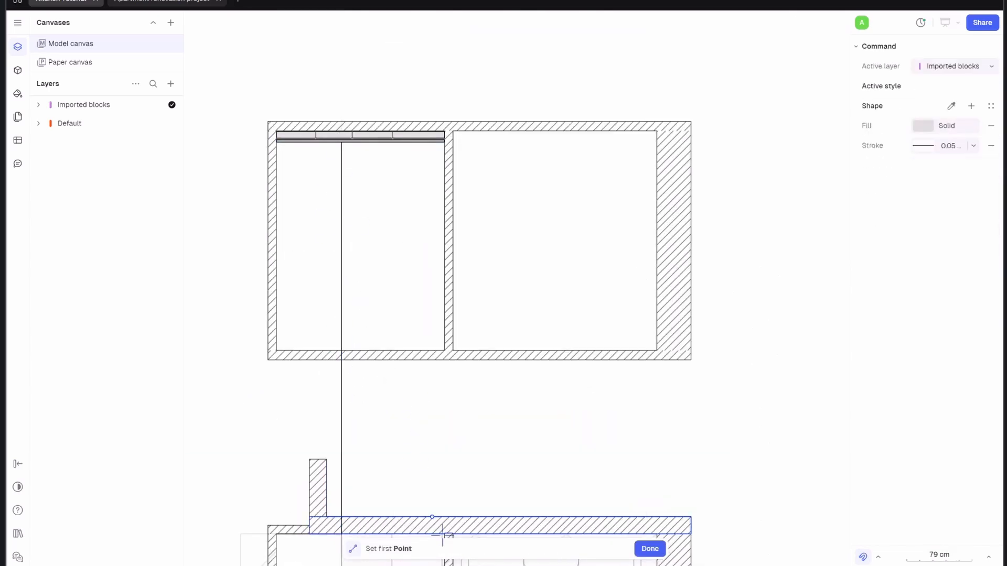
scroll(431, 425, "down", 1)
left_click(404, 497)
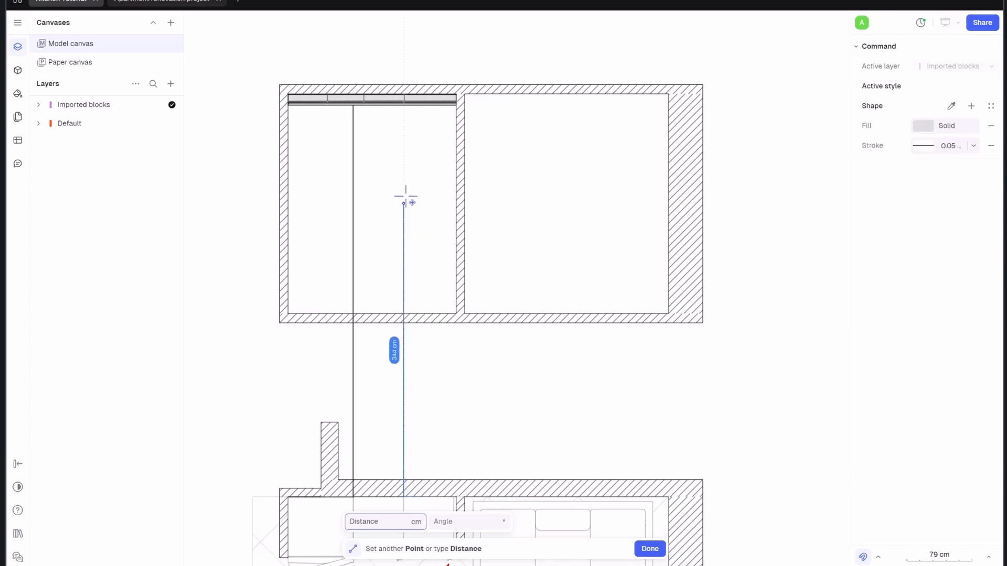
left_click(404, 106)
scroll(374, 335, "down", 2)
scroll(373, 338, "up", 2)
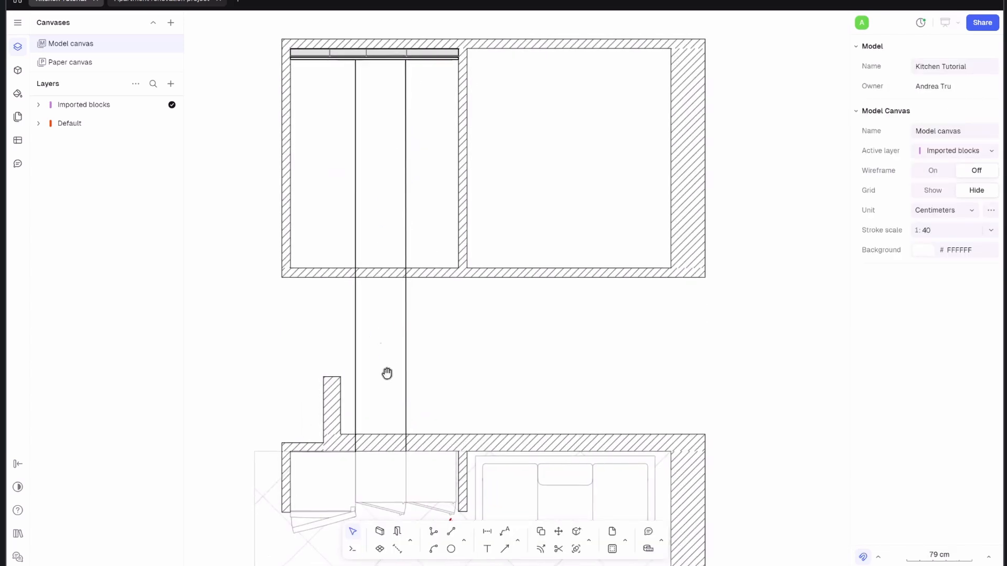
scroll(398, 290, "up", 1)
scroll(398, 383, "down", 1)
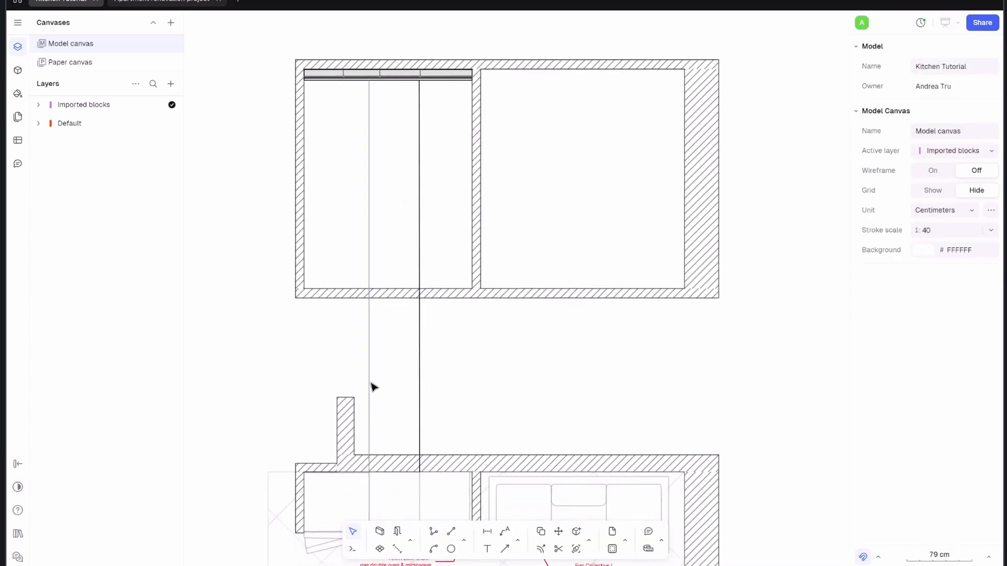
- Shorten both vertical cabinet division lines so they end at the elevation's floor line
left_click(371, 387)
left_click_drag(367, 473, 377, 288)
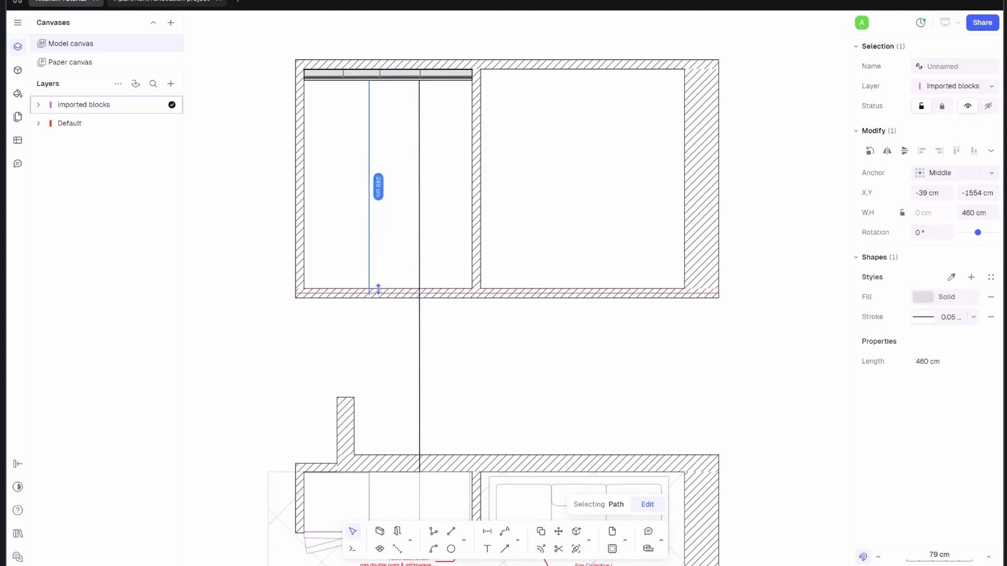
left_click(438, 329)
- Check the reference plinth height, and draw a horizontal line between the kitchen side walls slightly above the floor line
left_click(163, 2)
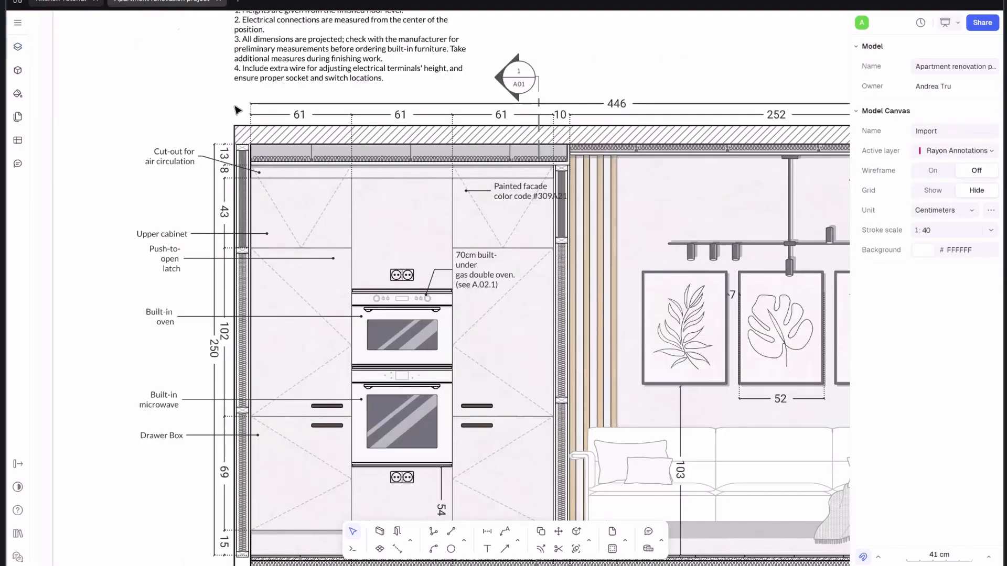
scroll(371, 407, "down", 1)
scroll(355, 418, "up", 4)
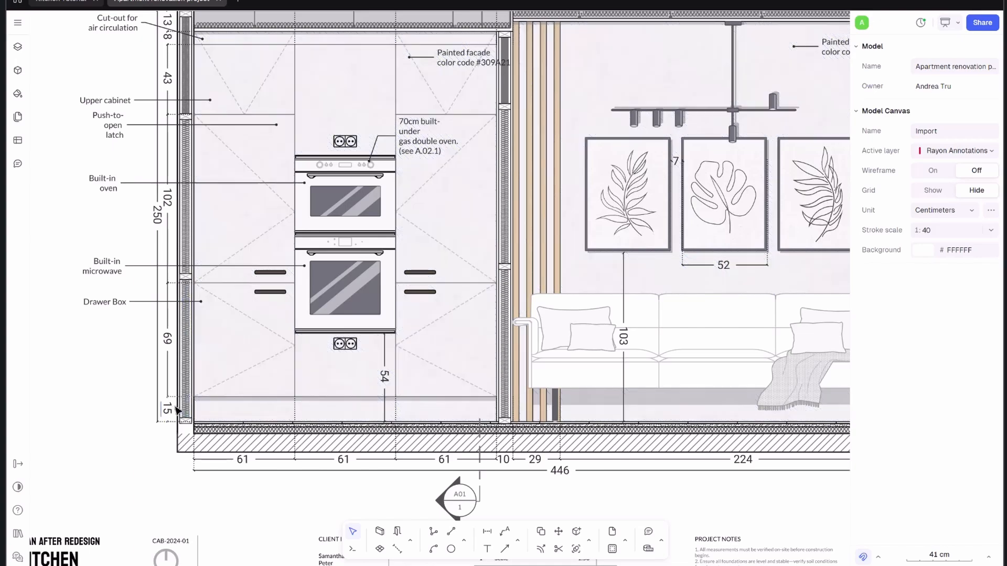
left_click(72, 1)
scroll(391, 273, "up", 5)
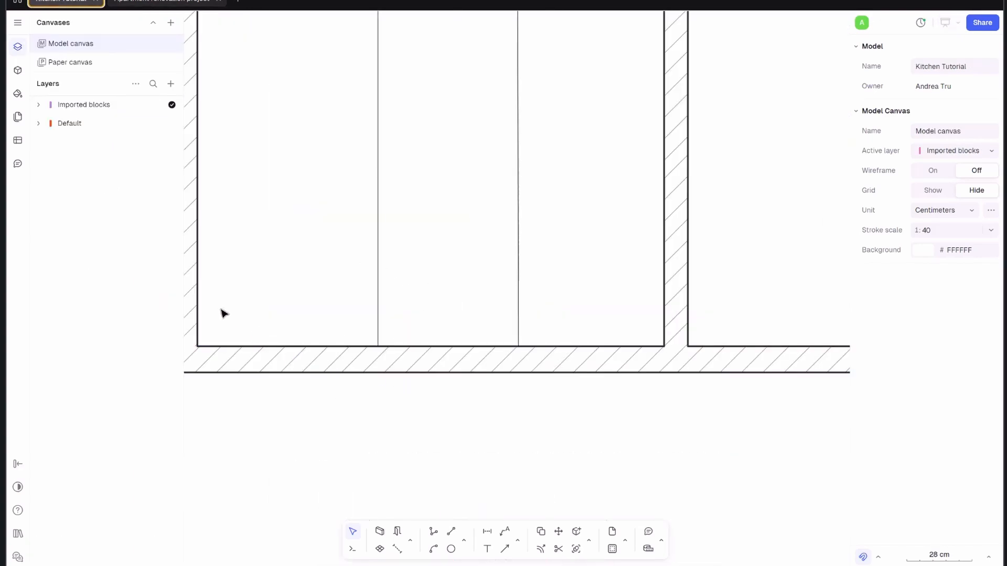
middle_click_drag(204, 296, 249, 331)
key("l")
left_click(242, 346)
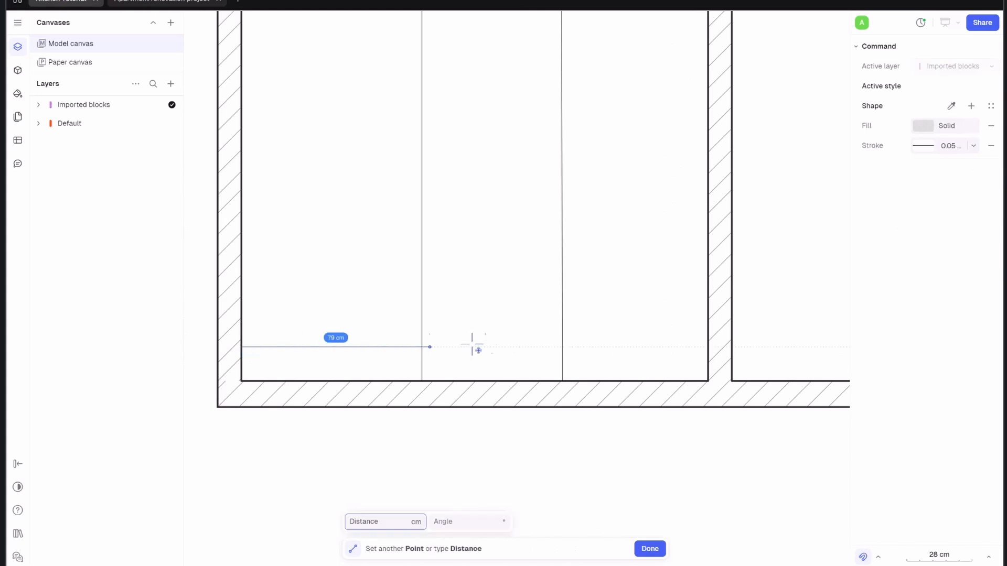
left_click(717, 348)
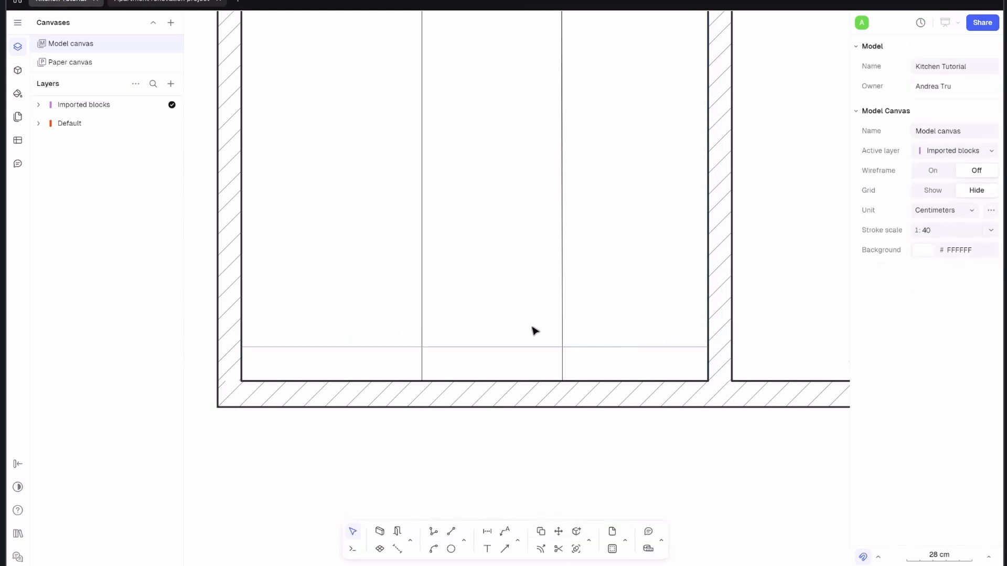
- Draw a 15 cm vertical helper line up from the floor, move the plinth line up to its end, and delete the helper
scroll(577, 336, "down", 2)
key("l")
left_click(624, 349)
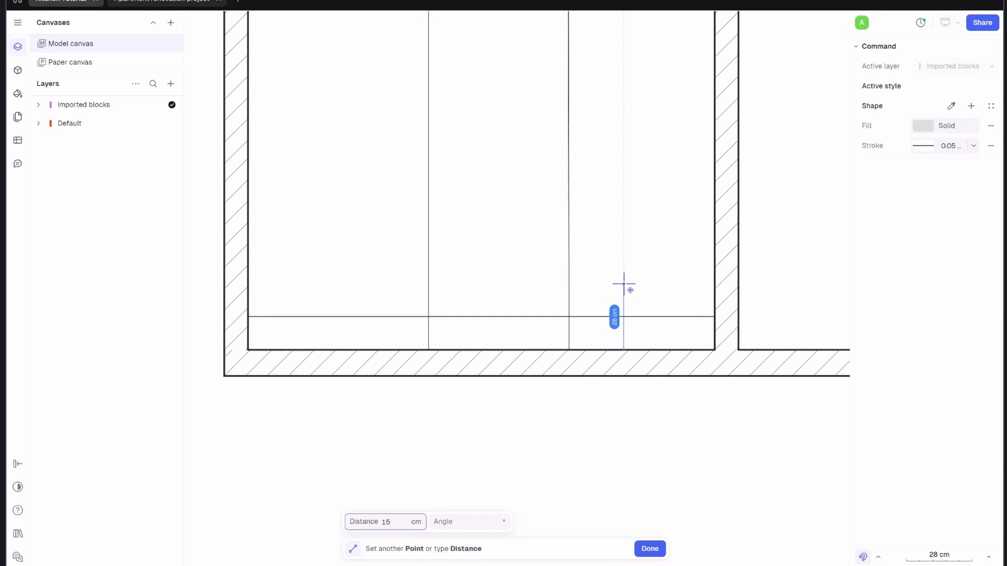
scroll(624, 284, "up", 5)
key("Return")
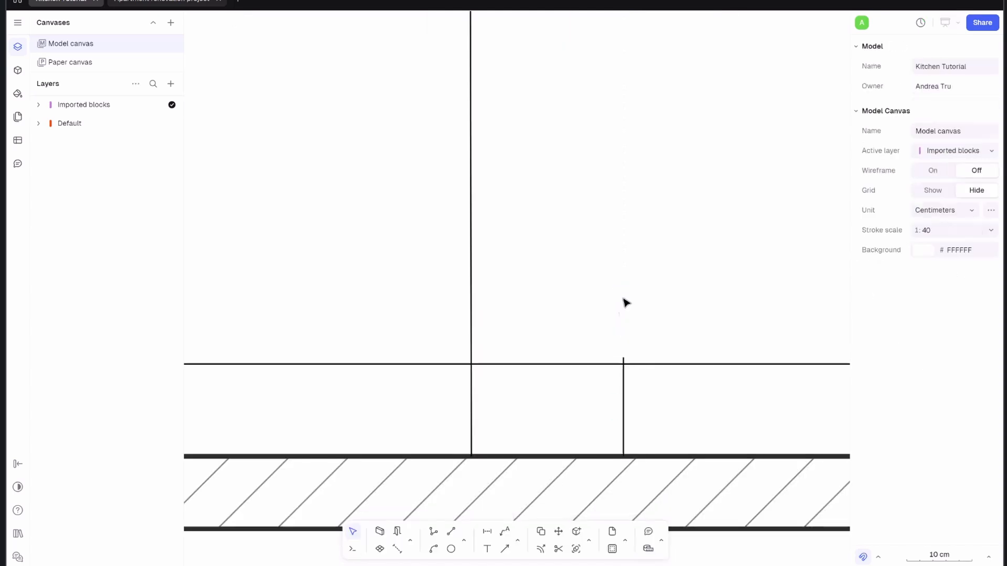
left_click(594, 363)
left_click(624, 403)
key("Delete")
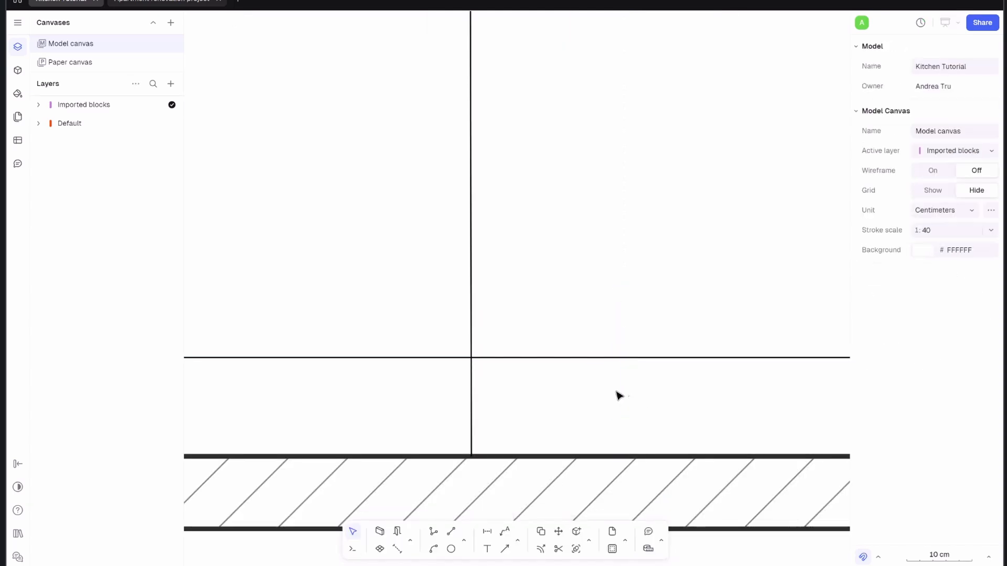
- Shorten both vertical cabinet division lines so they end at the horizontal plinth line
scroll(526, 355, "down", 7)
scroll(544, 366, "up", 3)
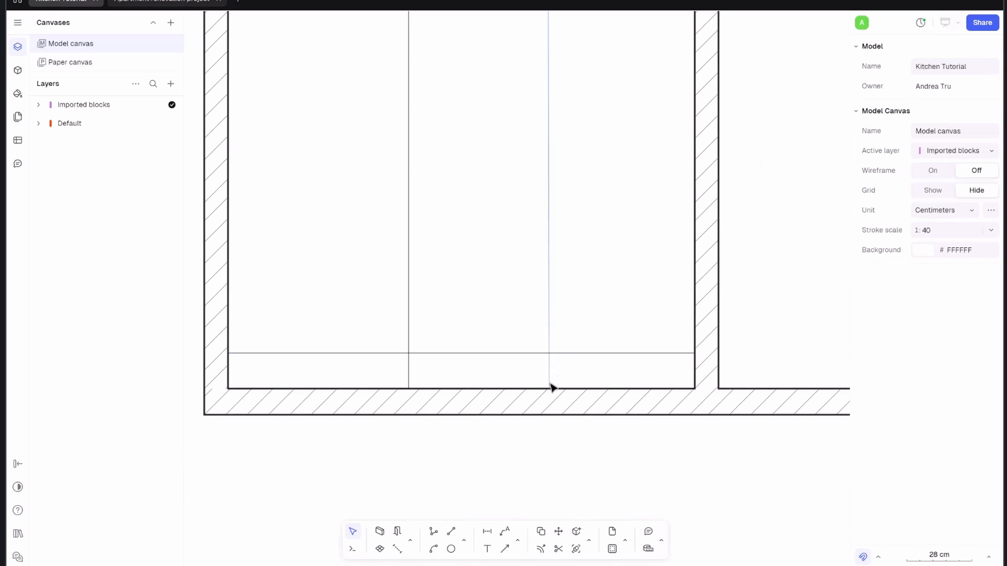
left_click(551, 385)
left_click_drag(549, 386, 551, 359)
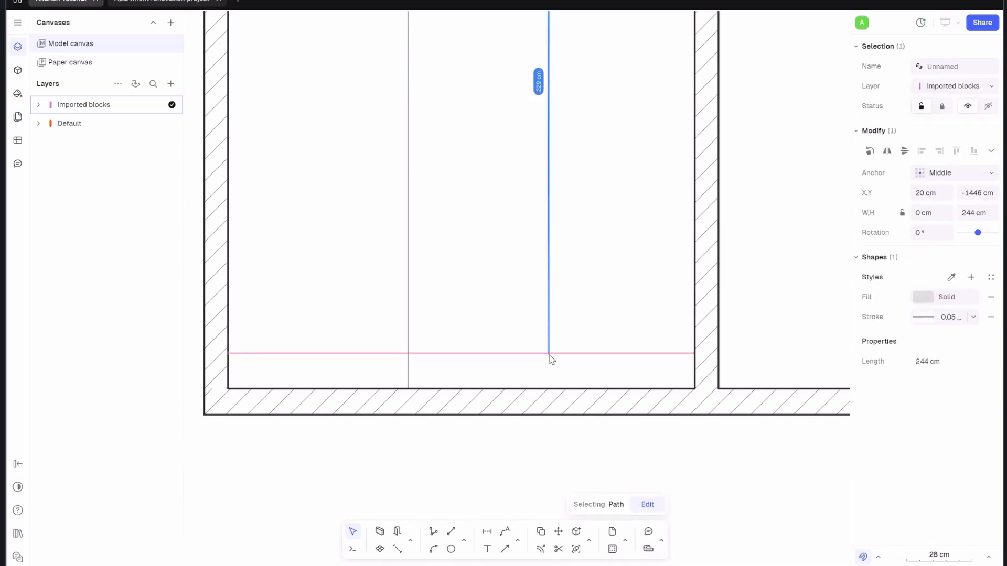
left_click(451, 362)
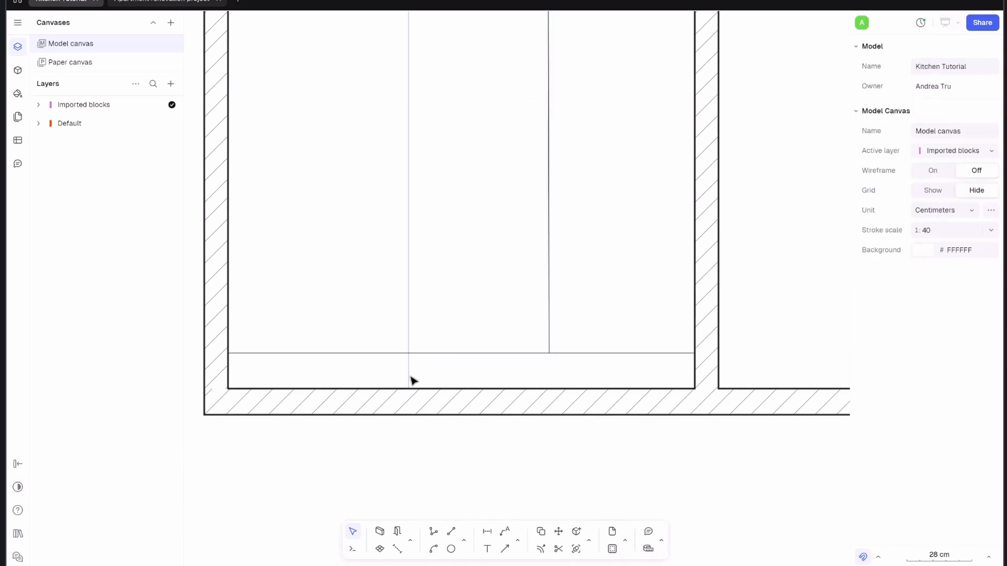
- Check the reference plinth, and draw a 197 × 2 cm grey rectangle directly below the plinth line between the kitchen side walls
left_click(145, 3)
scroll(325, 406, "up", 3)
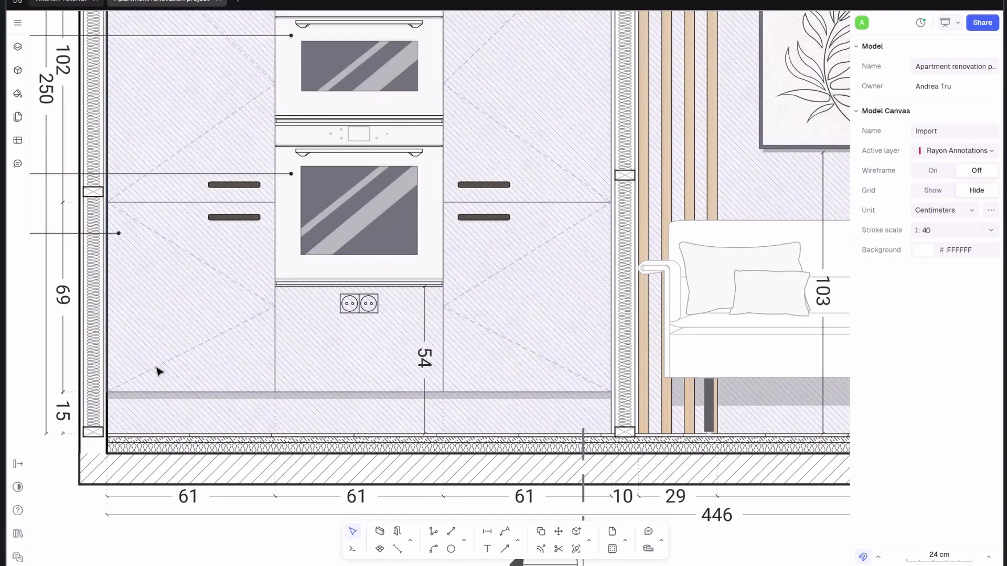
left_click(46, 1)
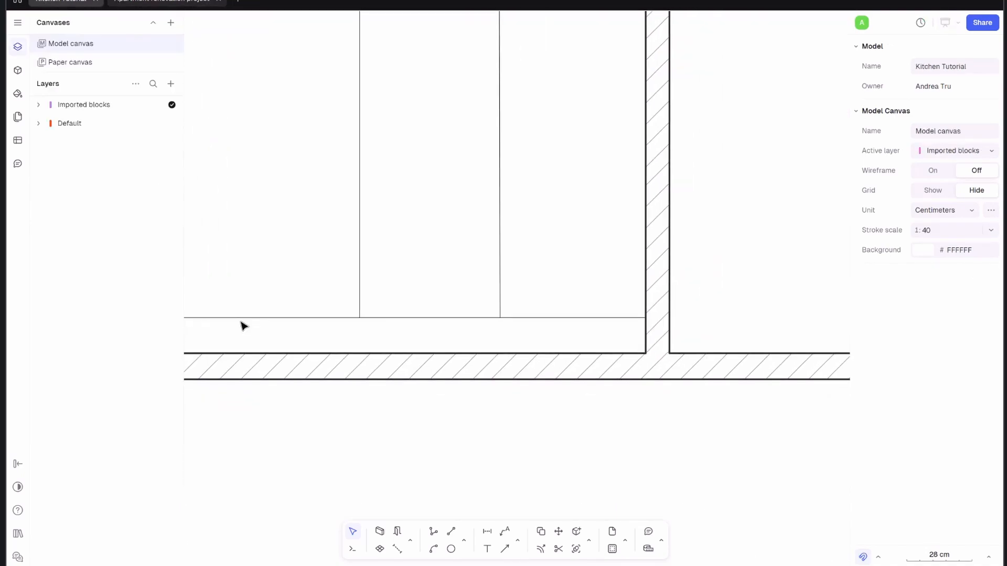
type("REC")
key("Return")
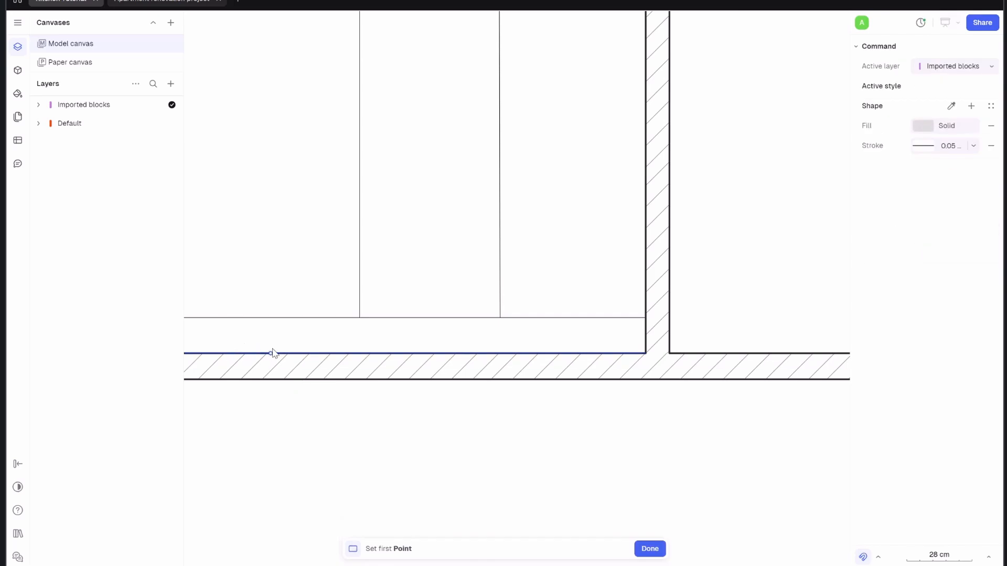
scroll(274, 353, "down", 5)
middle_click_drag(313, 341, 342, 336)
scroll(270, 336, "up", 5)
left_click(271, 329)
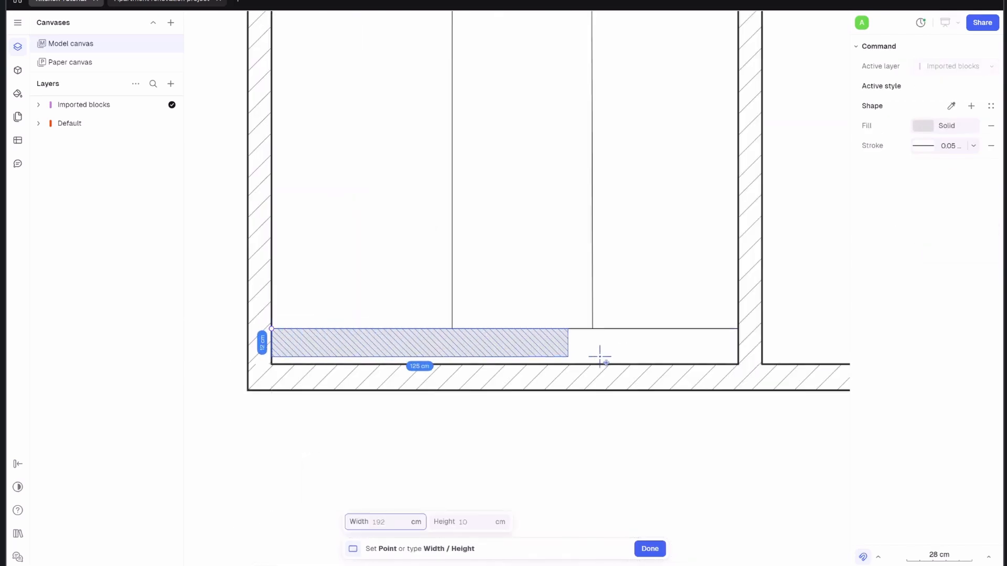
scroll(742, 346, "up", 3)
left_click(740, 325)
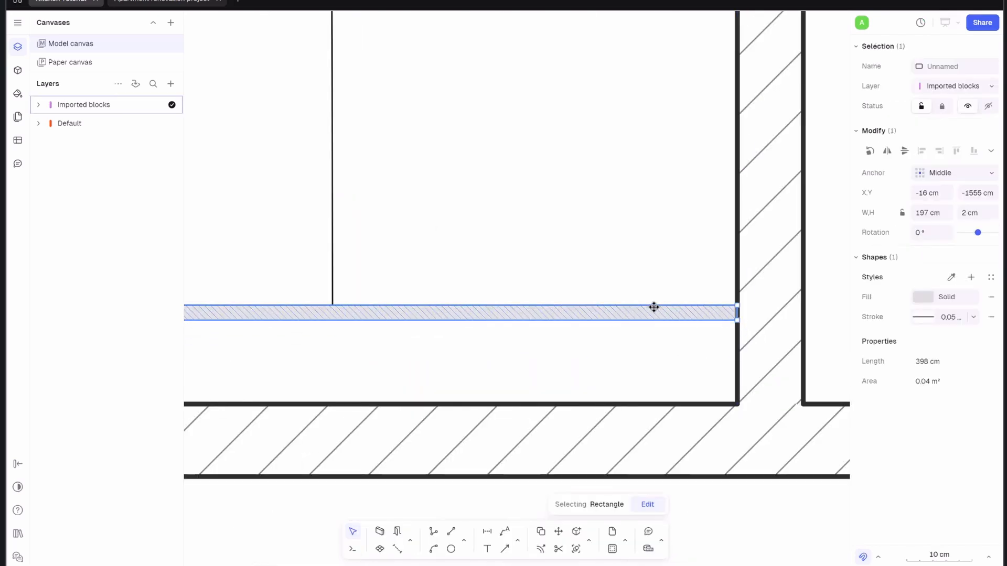
- Edit the stroke of the 2 cm plinth rectangle so that its black outline is hidden, keeping the solid grey fill
key("Escape")
scroll(653, 370, "down", 2)
left_click(622, 314)
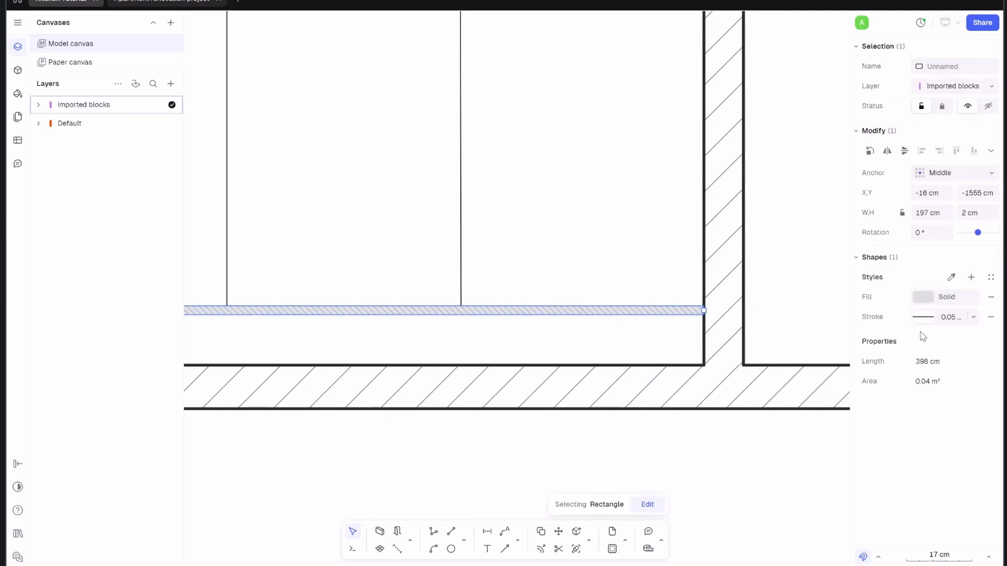
left_click(926, 318)
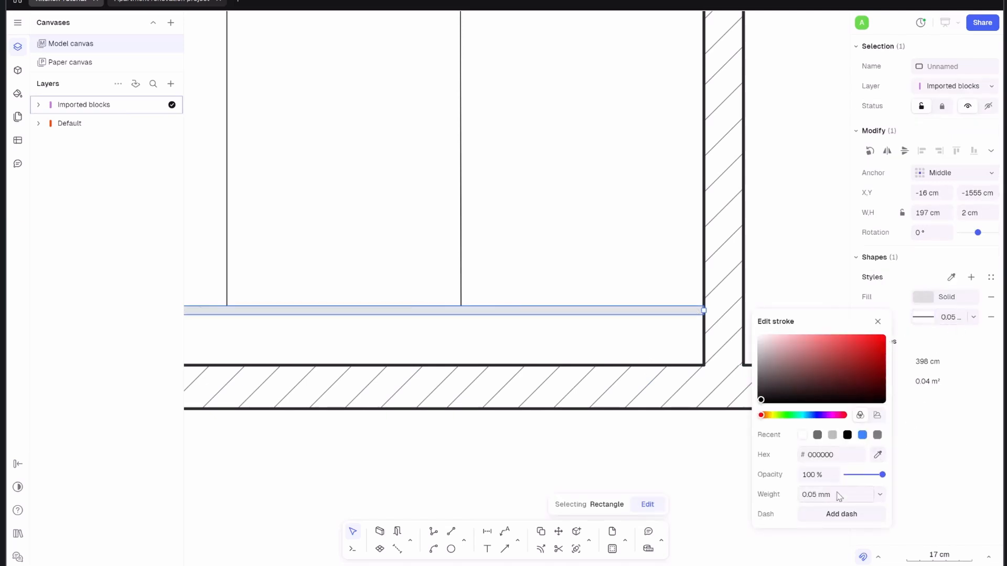
left_click(638, 483)
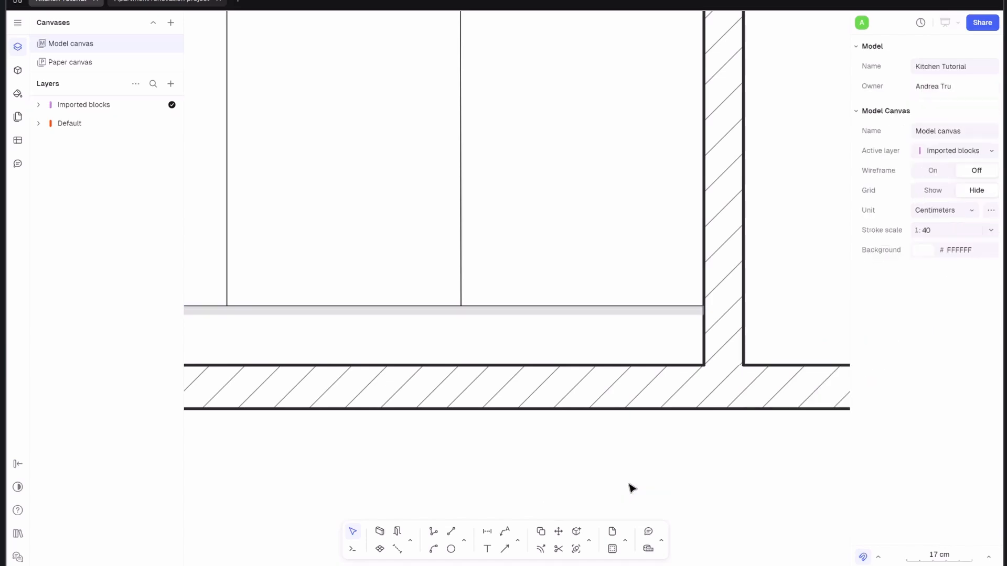
- Examine the cabinet fronts, height dimensions and built-in appliances in the reference View B, and return to the tutorial elevation
middle_click_drag(630, 482, 704, 478)
scroll(704, 478, "down", 3)
left_click(148, 5)
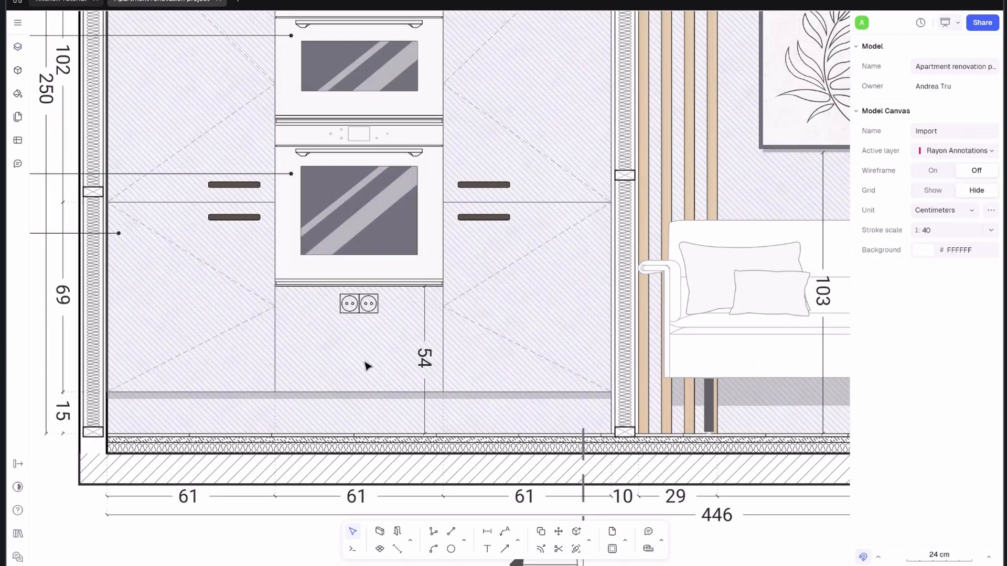
scroll(338, 414, "down", 5)
left_click(321, 179)
middle_click_drag(318, 175, 320, 189)
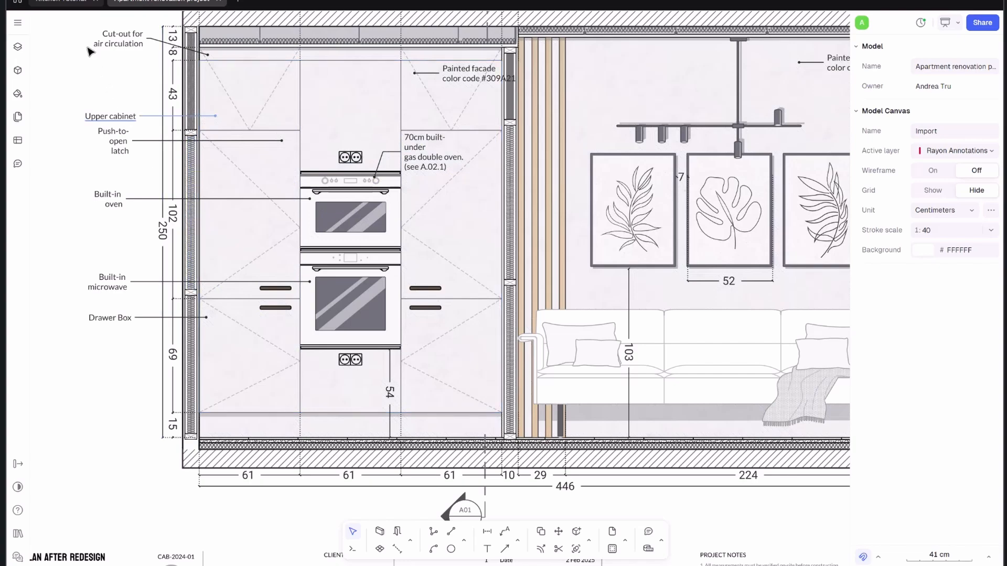
left_click(66, 2)
middle_click_drag(303, 183, 290, 288)
scroll(291, 315, "down", 3)
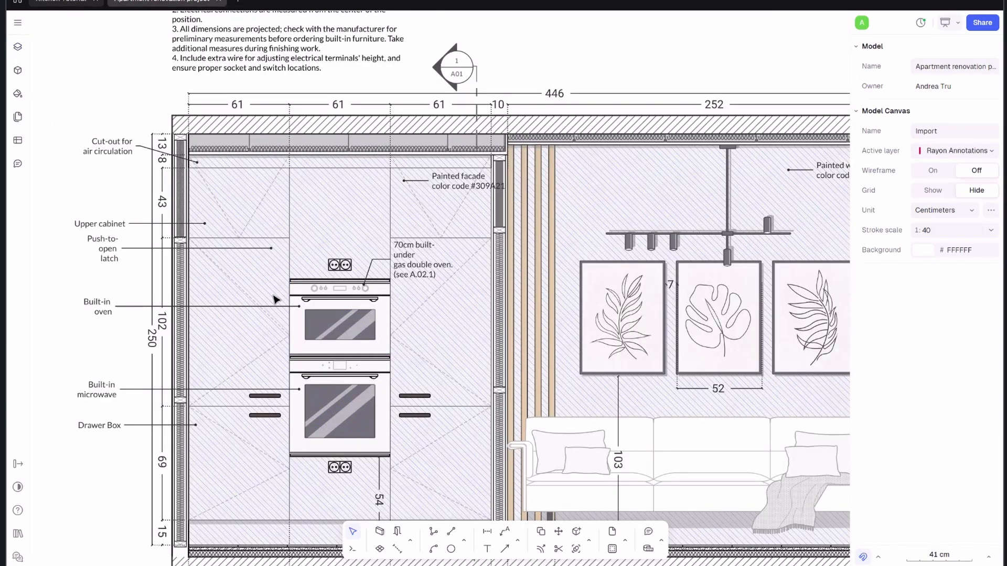
scroll(321, 286, "down", 5)
scroll(321, 286, "up", 5)
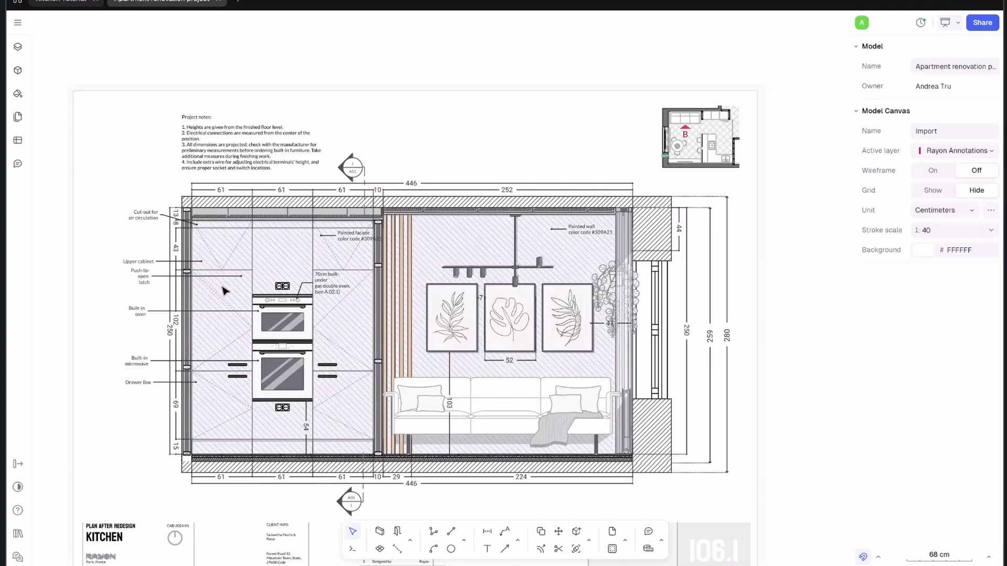
scroll(220, 341, "up", 3)
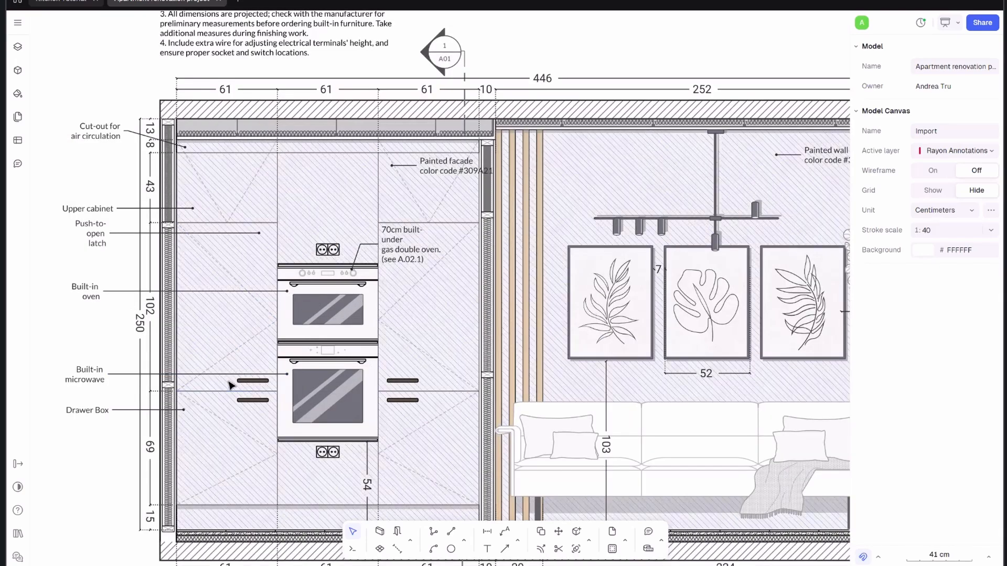
scroll(227, 382, "down", 3)
left_click(44, 2)
scroll(272, 312, "down", 5)
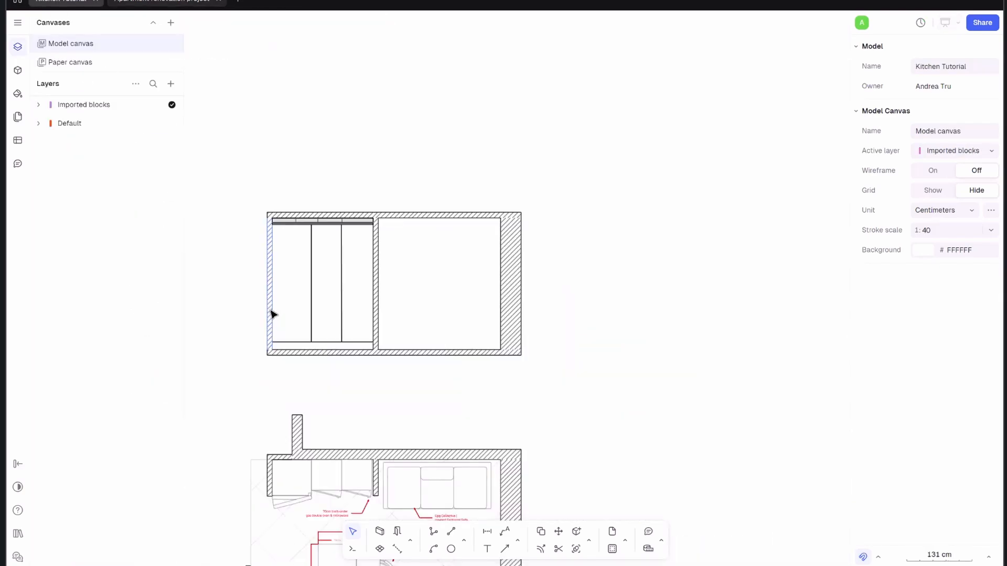
- Replace the top-view fridge block in the upper floor plan with its 76 × 170 cm front view
middle_click_drag(337, 407, 353, 360)
scroll(362, 348, "down", 3)
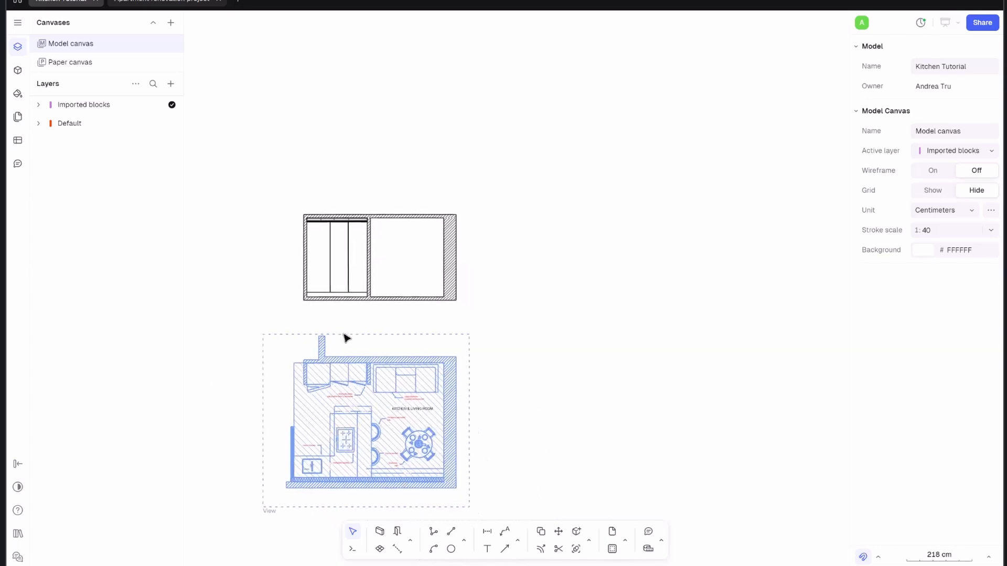
scroll(328, 374, "up", 5)
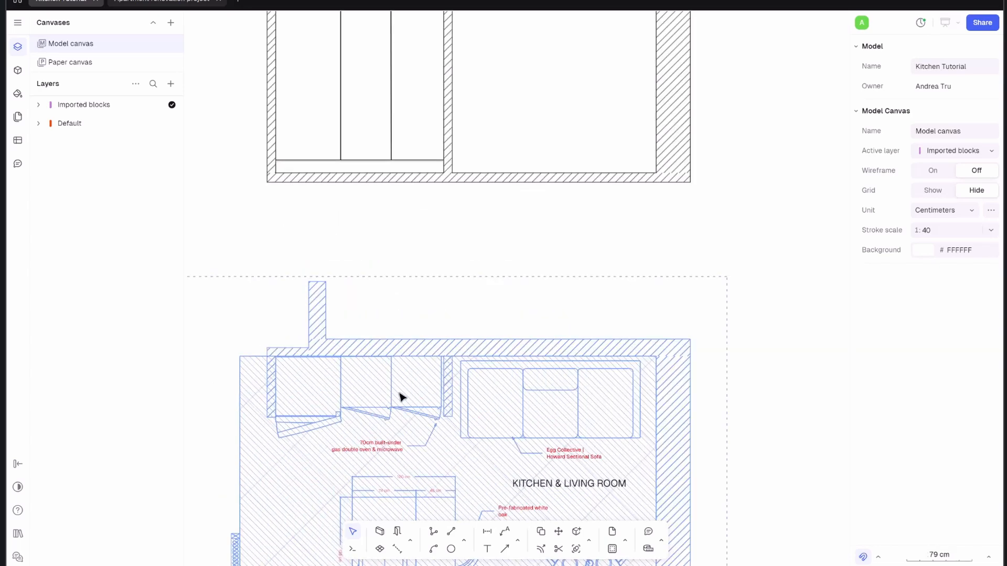
middle_click_drag(404, 243, 393, 317)
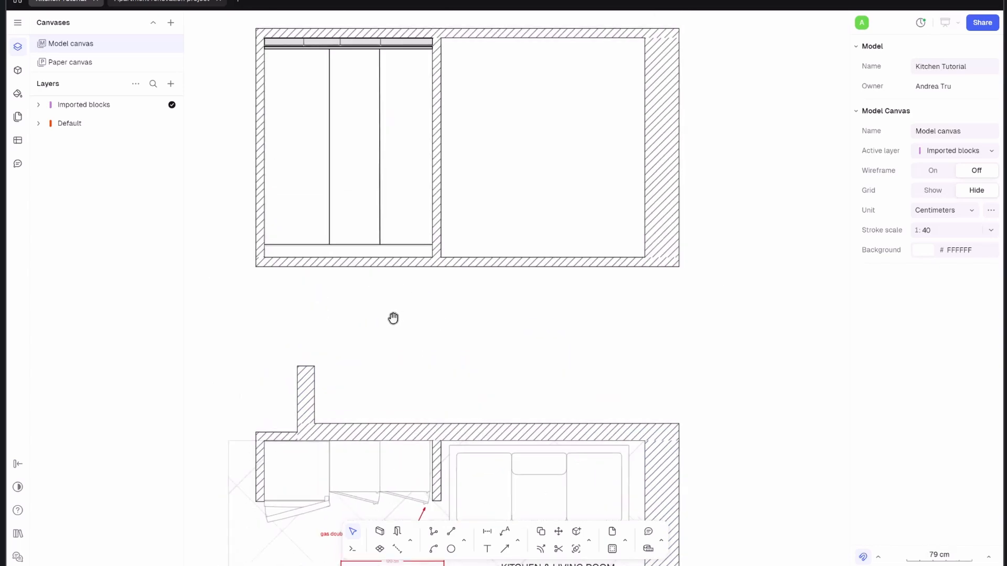
scroll(372, 357, "down", 3)
scroll(338, 377, "down", 5)
middle_click_drag(340, 156, 349, 265)
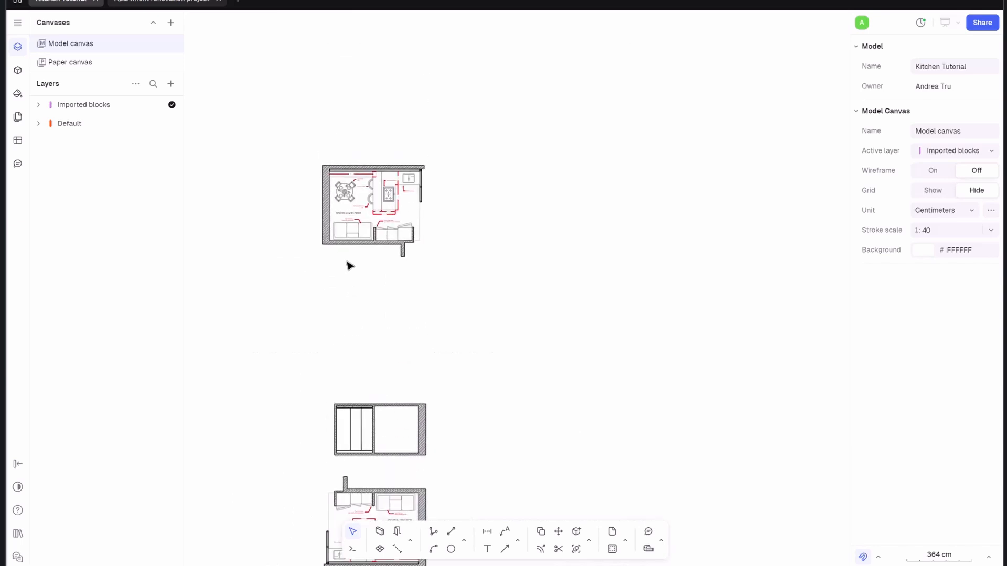
scroll(363, 208, "up", 5)
left_click(483, 275)
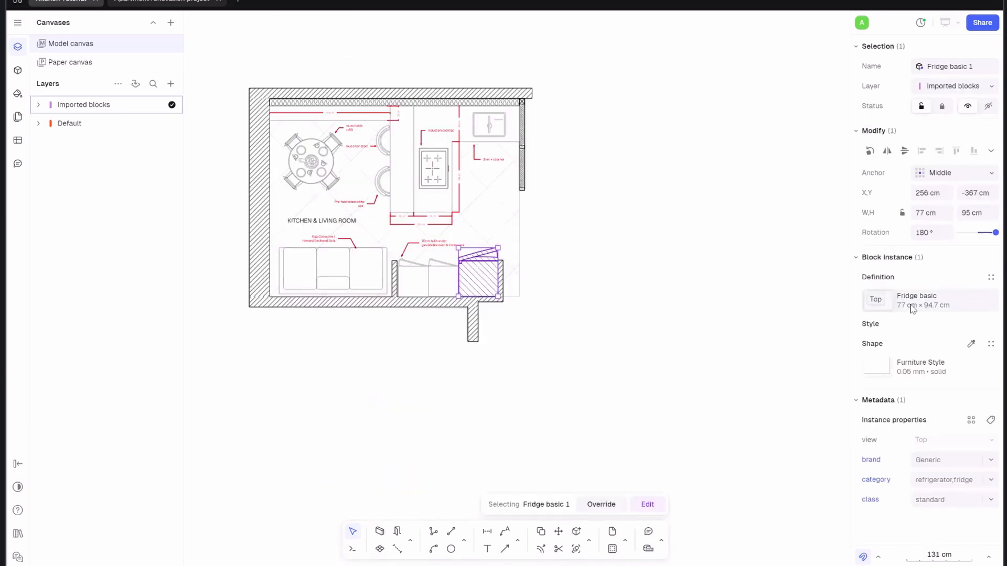
left_click(881, 303)
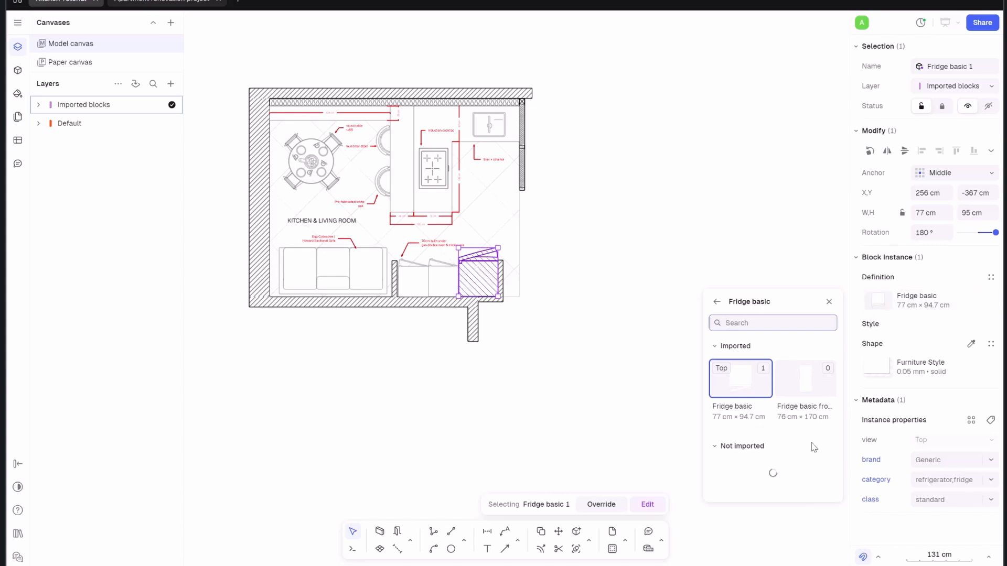
scroll(783, 428, "down", 1)
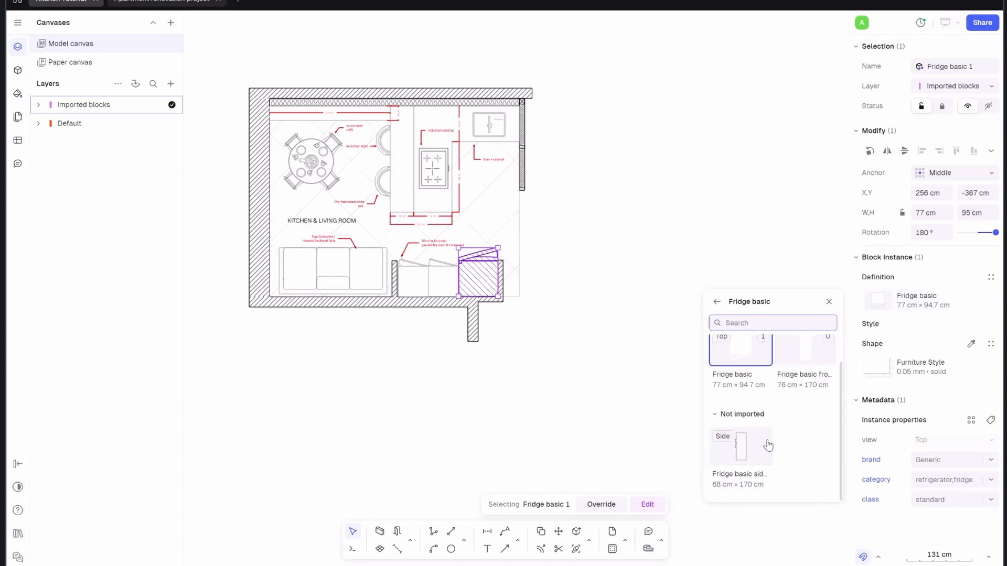
scroll(791, 429, "up", 1)
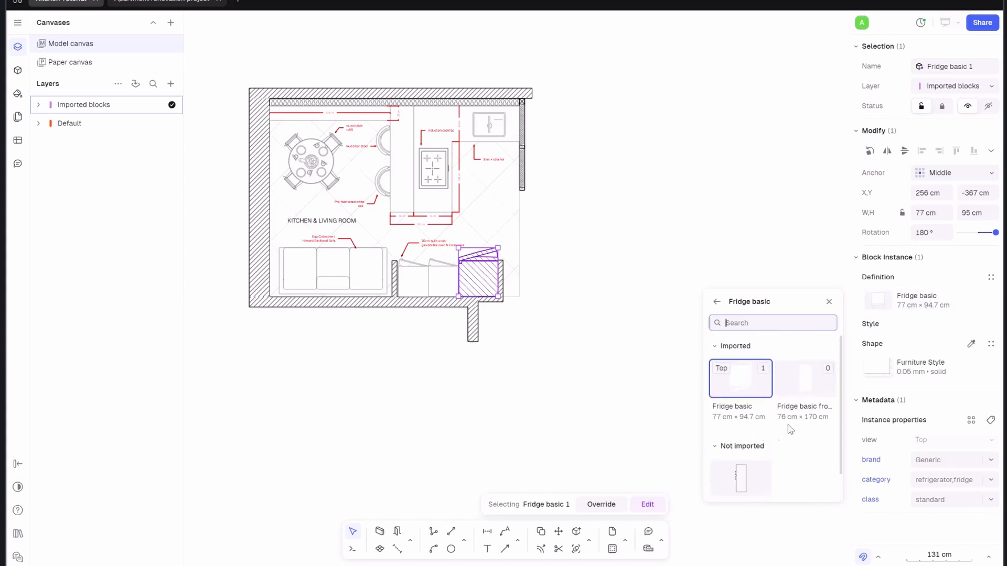
left_click(807, 387)
- Move the front-view fridge into the leftmost cabinet bay of the elevation, standing on the plinth line
left_click_drag(470, 263, 385, 386)
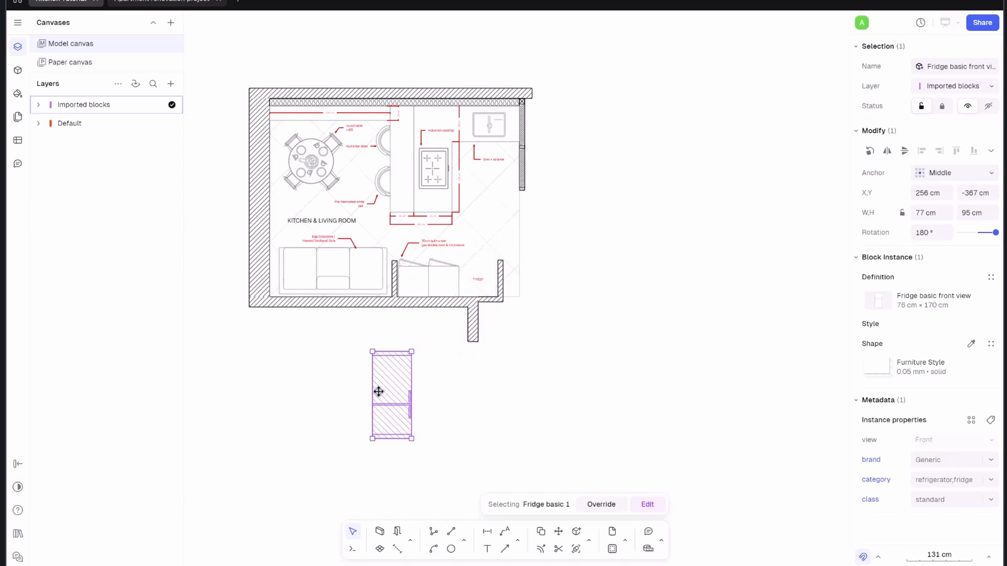
scroll(375, 393, "down", 5)
middle_click_drag(373, 397, 379, 78)
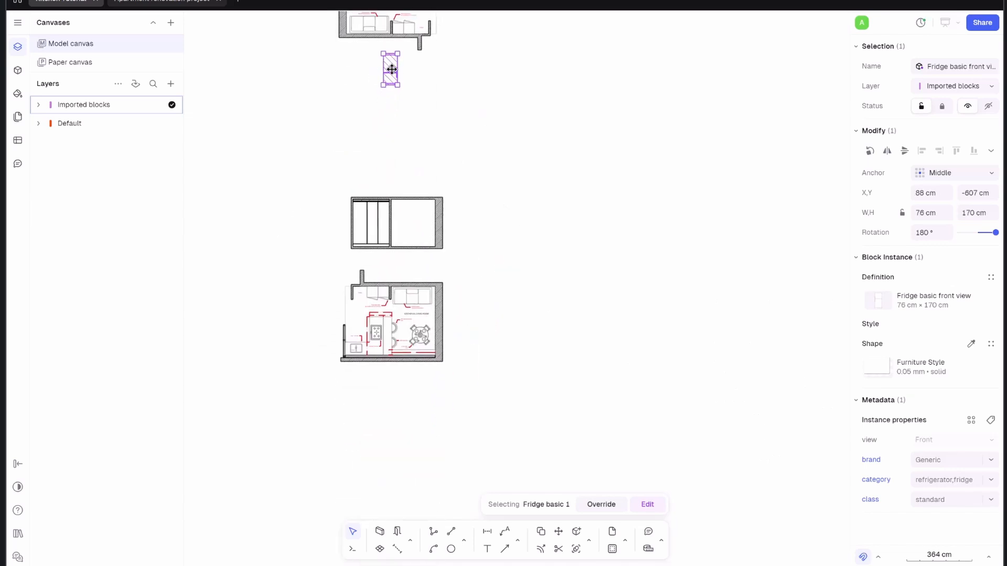
mouse_move(392, 68)
left_mouse_down()
mouse_move(370, 203)
mouse_move(308, 322)
mouse_move(315, 309)
left_mouse_up()
scroll(370, 203, "up", 5)
left_click(262, 239)
- Inspect the fridge position in the upper floor plan and return to the elevation
scroll(262, 238, "down", 5)
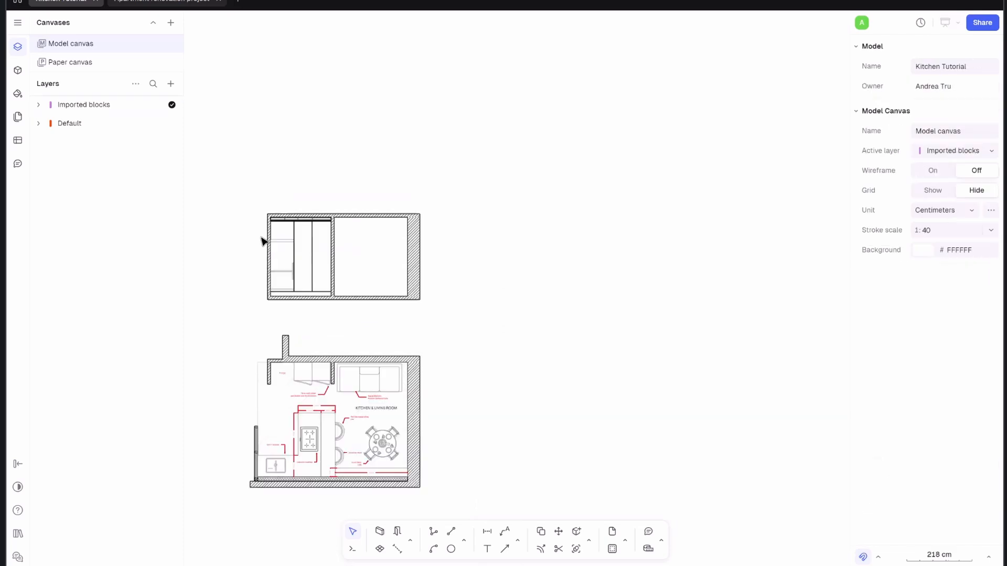
middle_click_drag(312, 159, 366, 506)
scroll(454, 307, "up", 5)
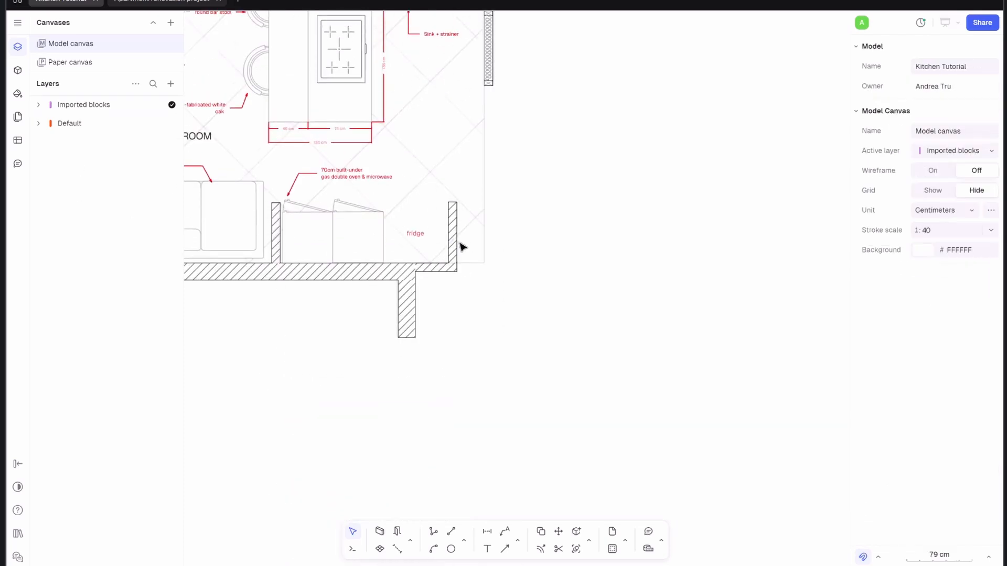
scroll(397, 244, "down", 5)
middle_click_drag(351, 368, 331, 165)
scroll(339, 227, "up", 5)
middle_click_drag(387, 256, 448, 240)
- Apply the 0.05 mm Style Black Lines to the front-view fridge block in the elevation
left_click(273, 241)
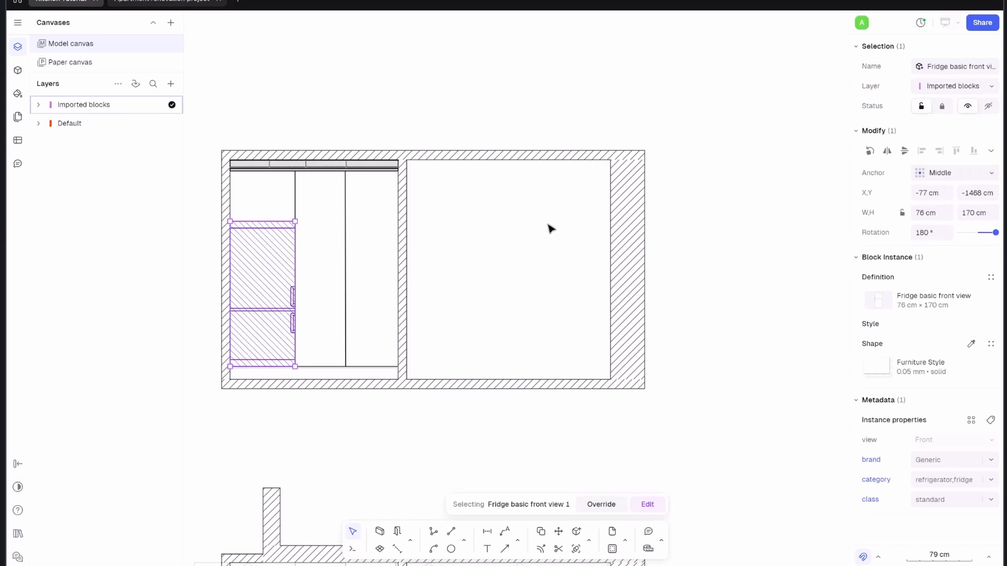
left_click(303, 216)
left_click(280, 238)
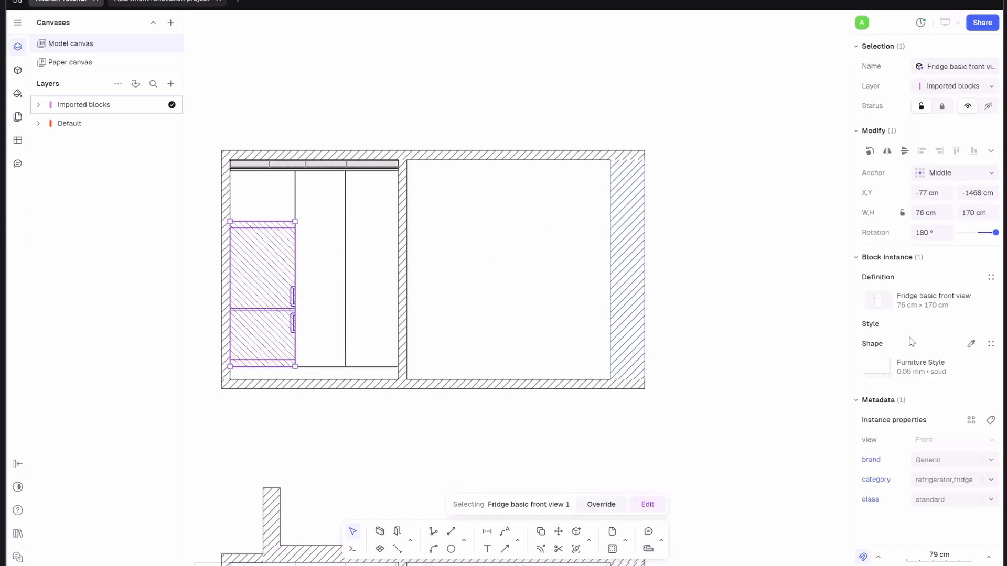
mouse_move(992, 369)
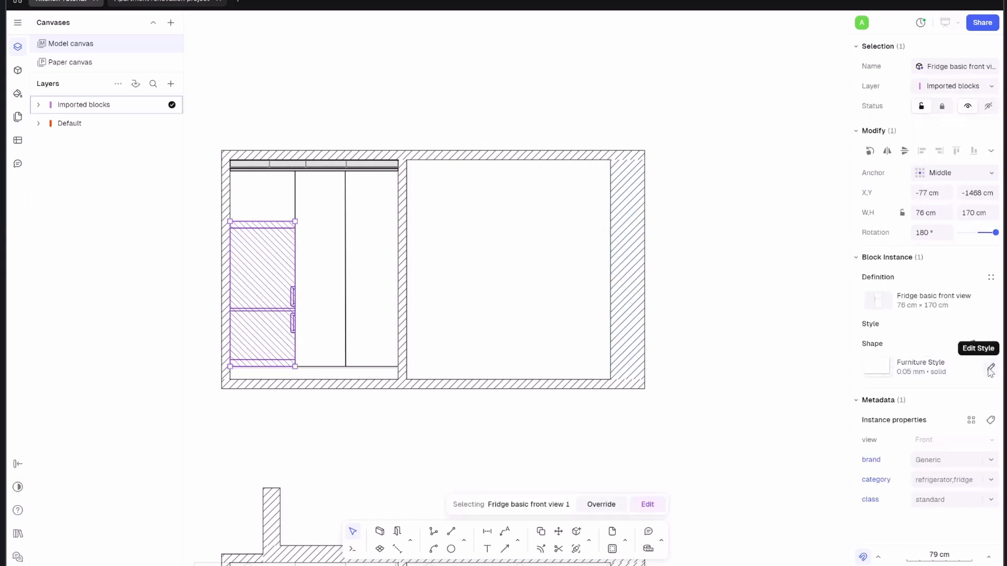
left_click(991, 343)
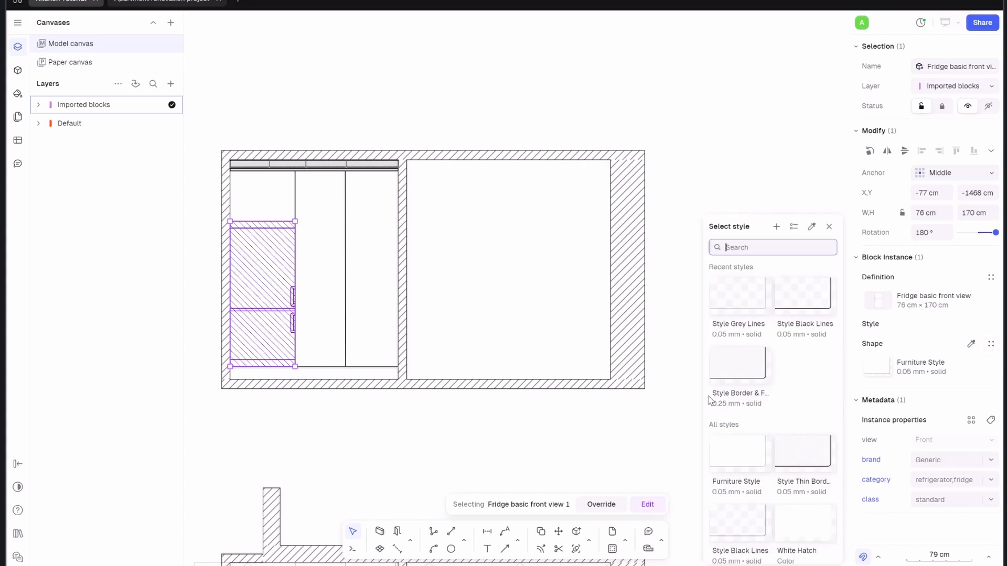
left_click(803, 311)
left_click(466, 253)
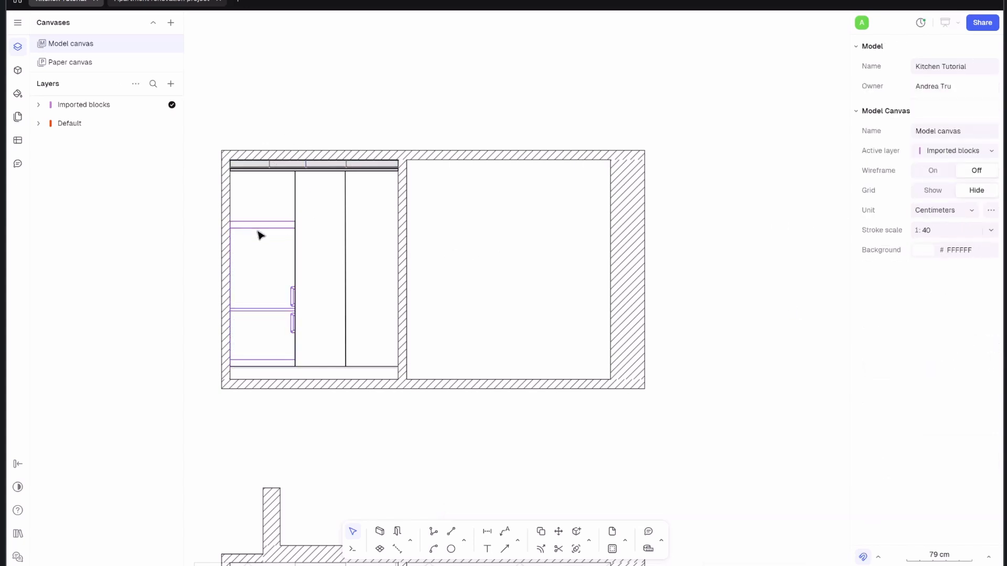
- Set the stroke opacity of the right-hand vertical cabinet division line to 43 %
scroll(261, 235, "up", 5)
mouse_move(452, 174)
left_mouse_down()
mouse_move(306, 173)
mouse_move(316, 175)
left_mouse_up()
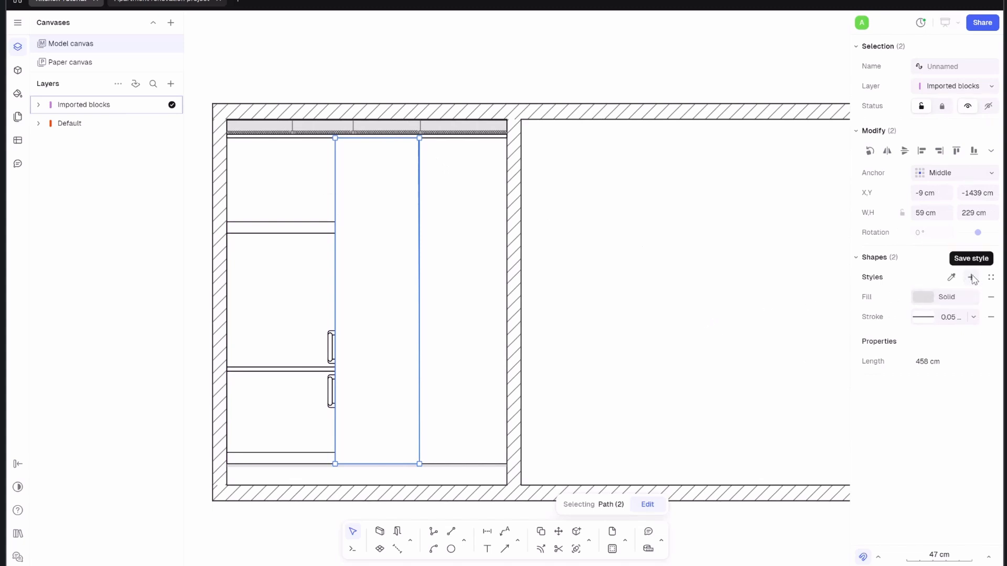
left_click_drag(457, 276, 401, 245)
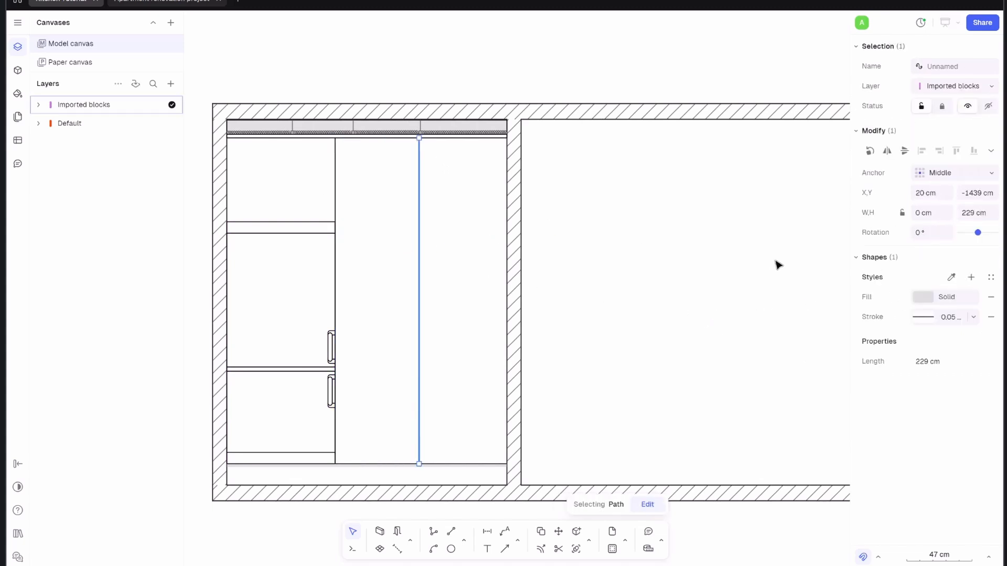
left_click(924, 317)
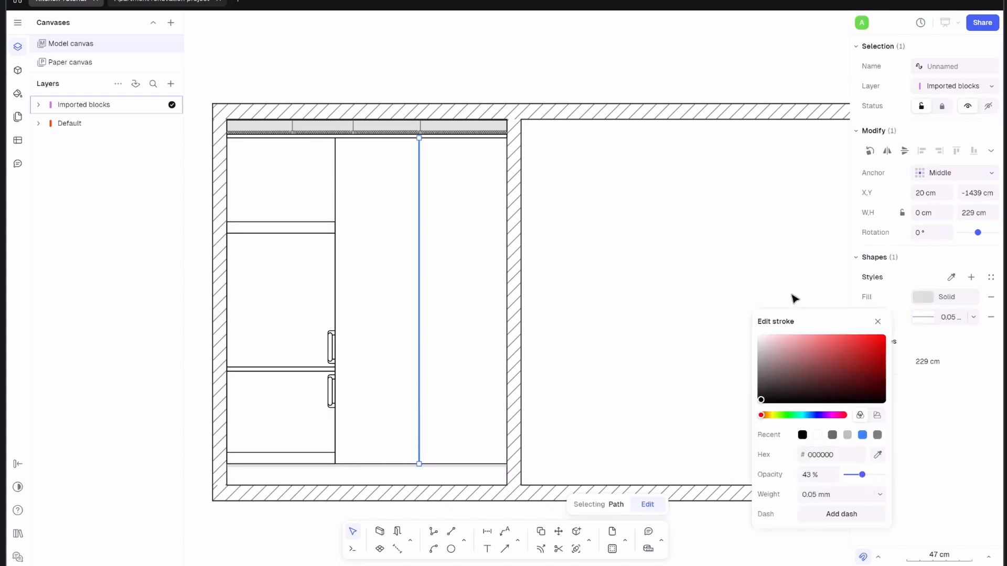
left_click(800, 279)
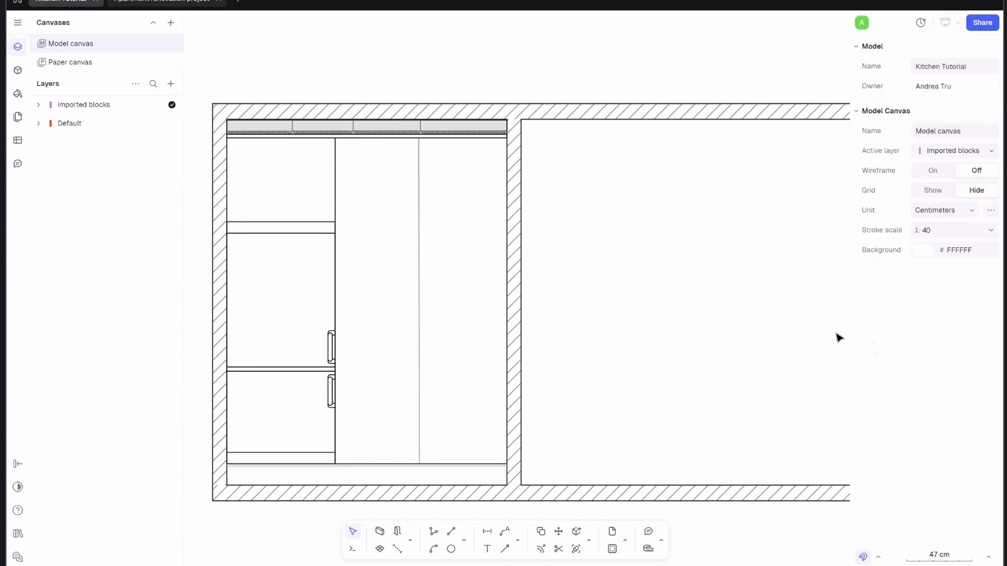
- Save the right-hand cabinet division line's formatting as a new style named Section Lines Style
left_click(419, 281)
left_click(971, 277)
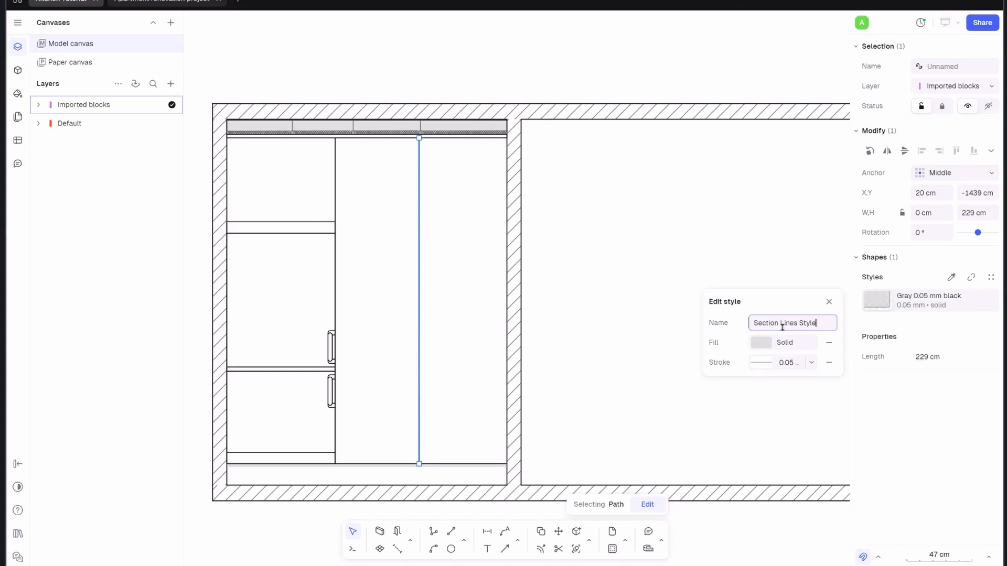
key("Return")
left_click(708, 266)
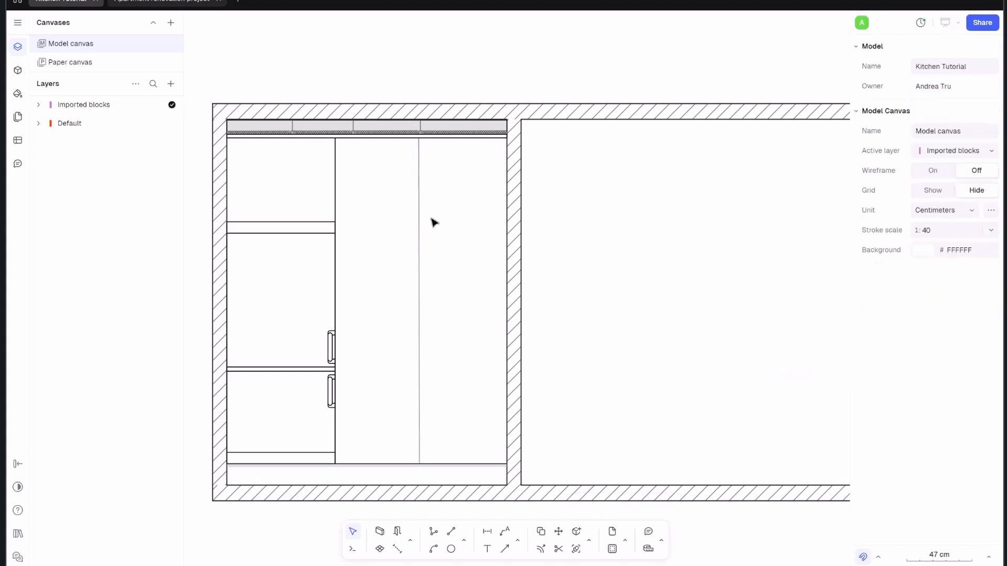
- Copy Section Lines Style from the right-hand cabinet division line to the division line beside the fridge
left_click(337, 190)
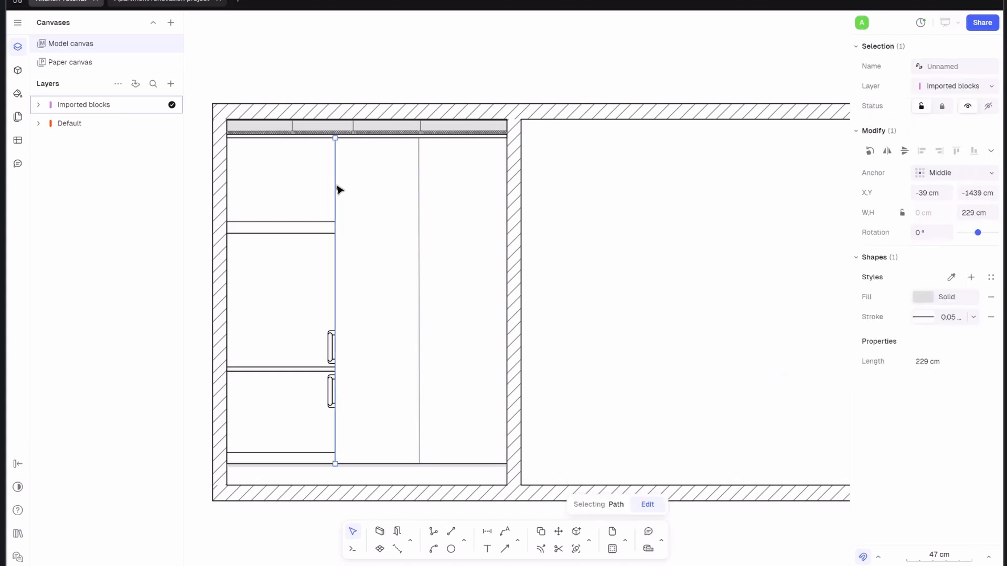
left_click(951, 277)
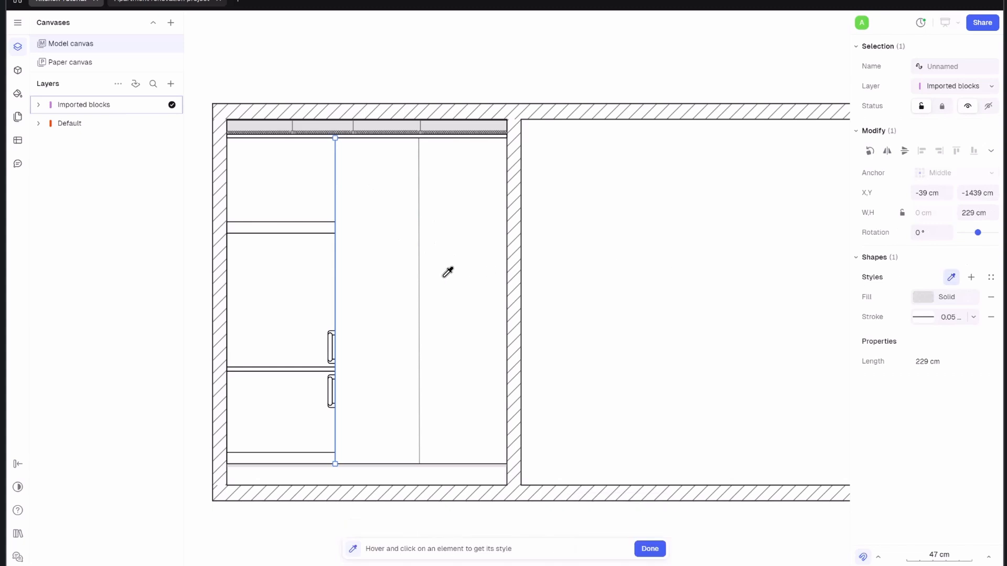
left_click(421, 277)
key("Escape")
left_click(419, 277)
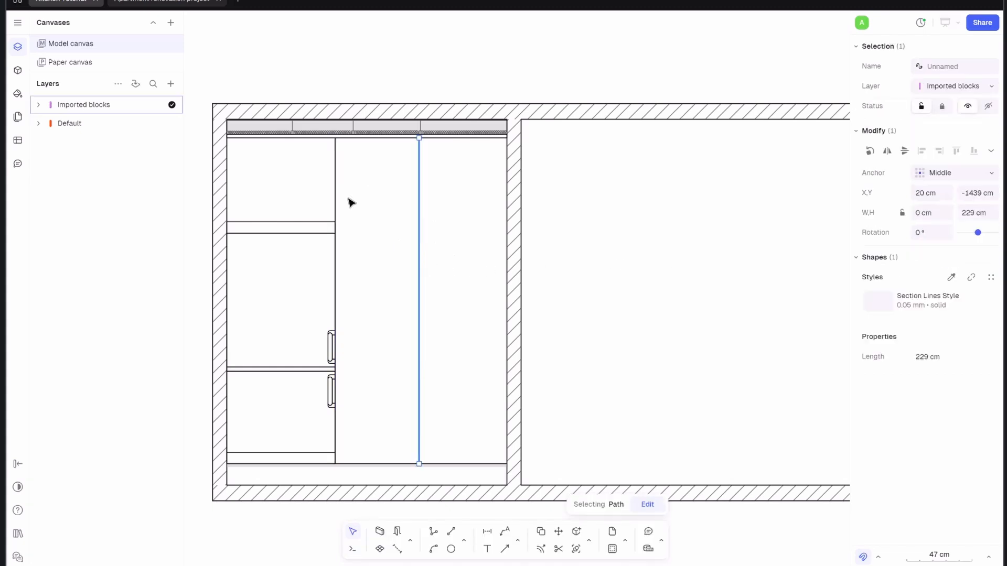
left_click_drag(342, 182, 320, 170)
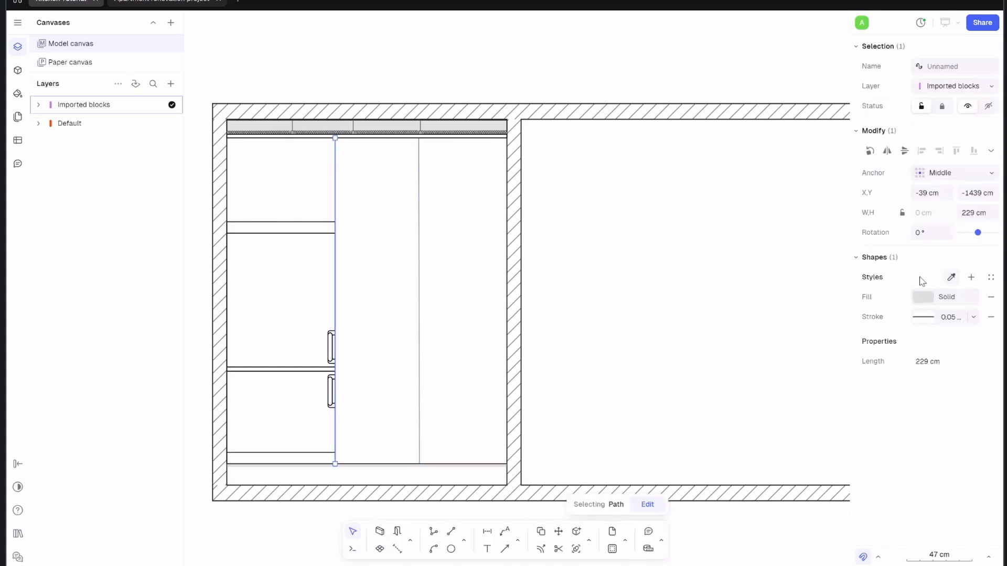
left_click(951, 277)
left_click(419, 223)
left_click(444, 243)
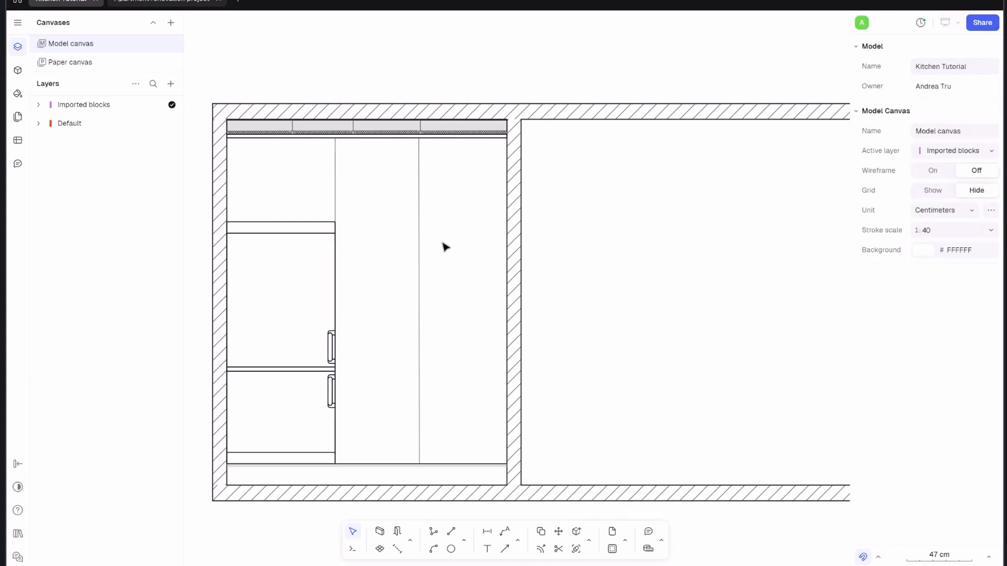
- Apply Section Lines Style to the front-view fridge block in the elevation
middle_click_drag(343, 232, 364, 247)
middle_click_drag(382, 292, 419, 263)
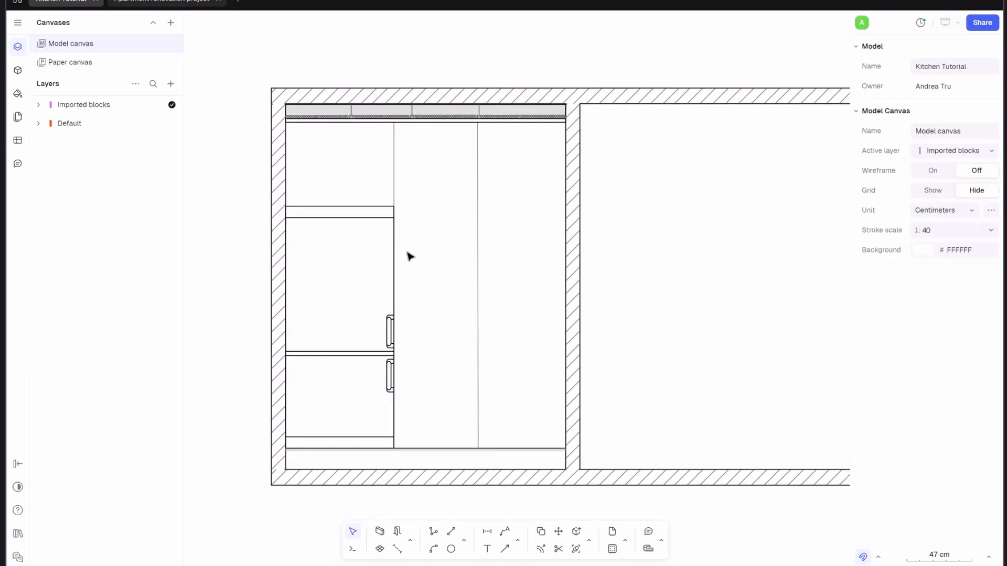
scroll(421, 319, "down", 4)
left_click(378, 310)
left_click(601, 265)
left_click(378, 264)
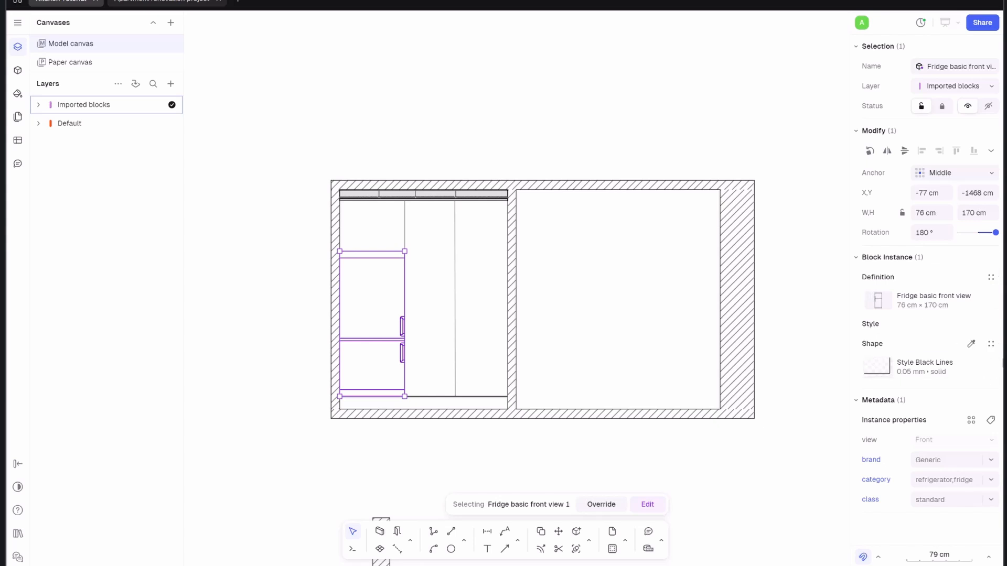
left_click(971, 343)
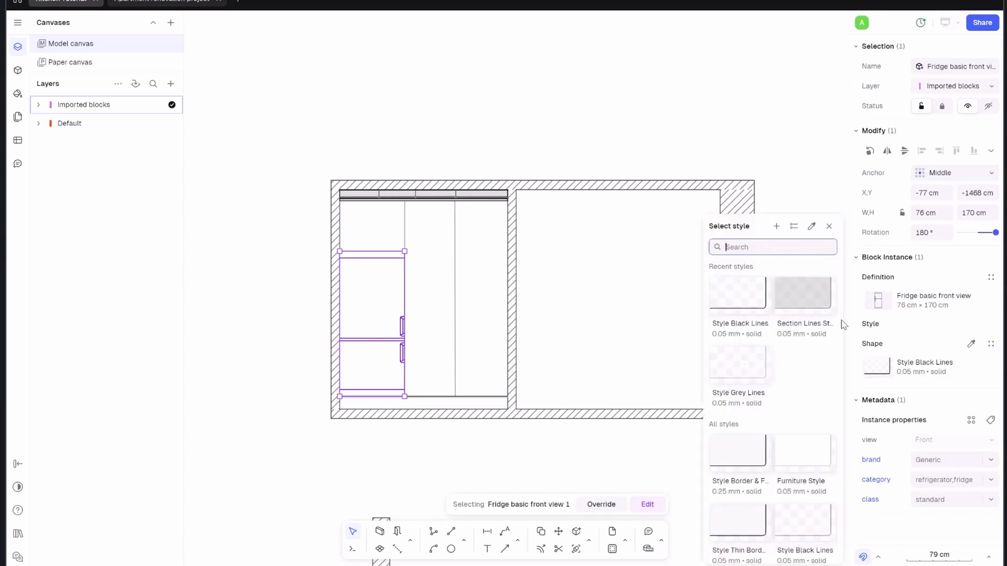
left_click(800, 297)
left_click(603, 285)
scroll(362, 262, "up", 4)
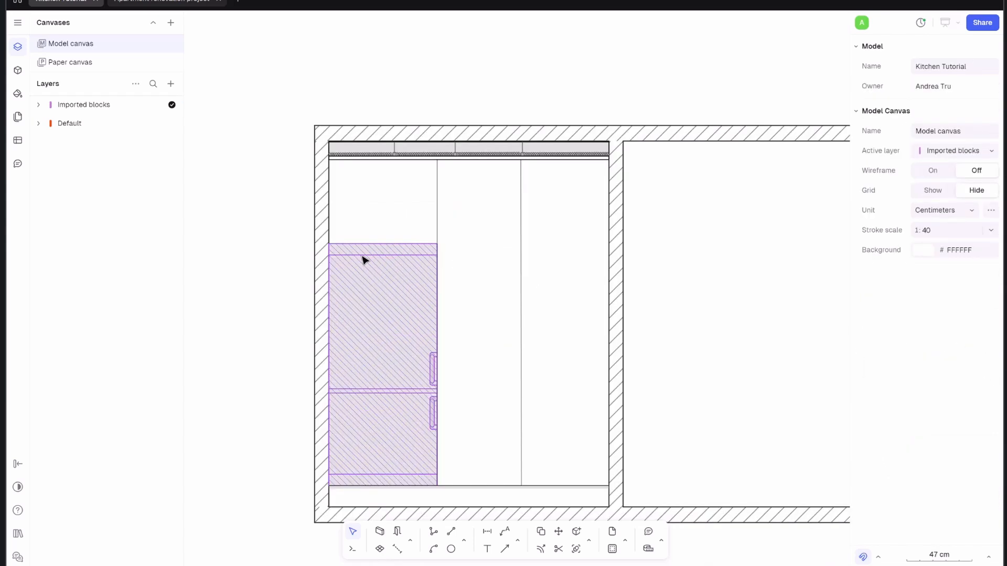
- Switch to the Apartment renovation project and check the cabinet fronts and built-in oven in View B
scroll(465, 280, "down", 4)
scroll(430, 275, "right", 2)
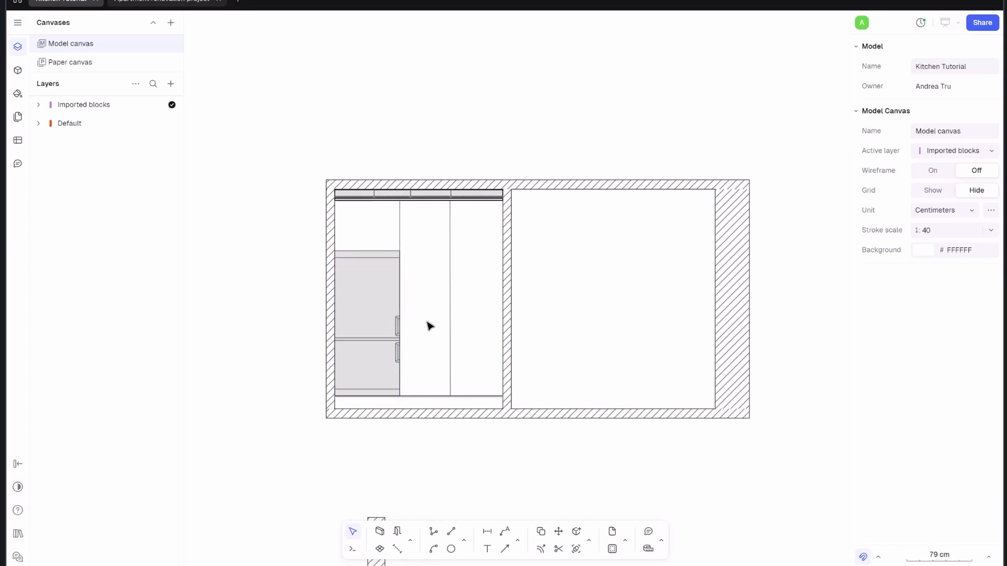
scroll(420, 322, "down", 1)
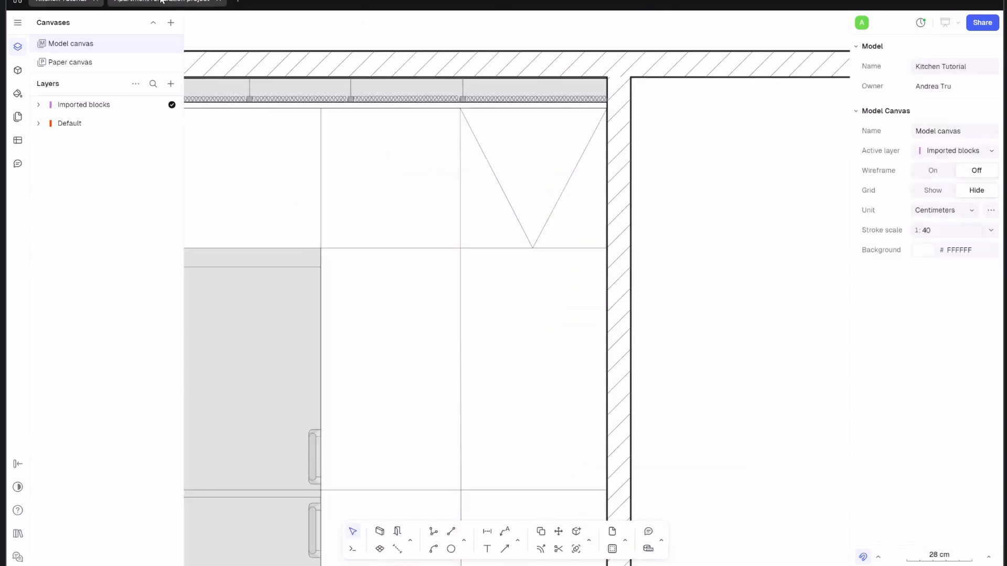
left_click(162, 2)
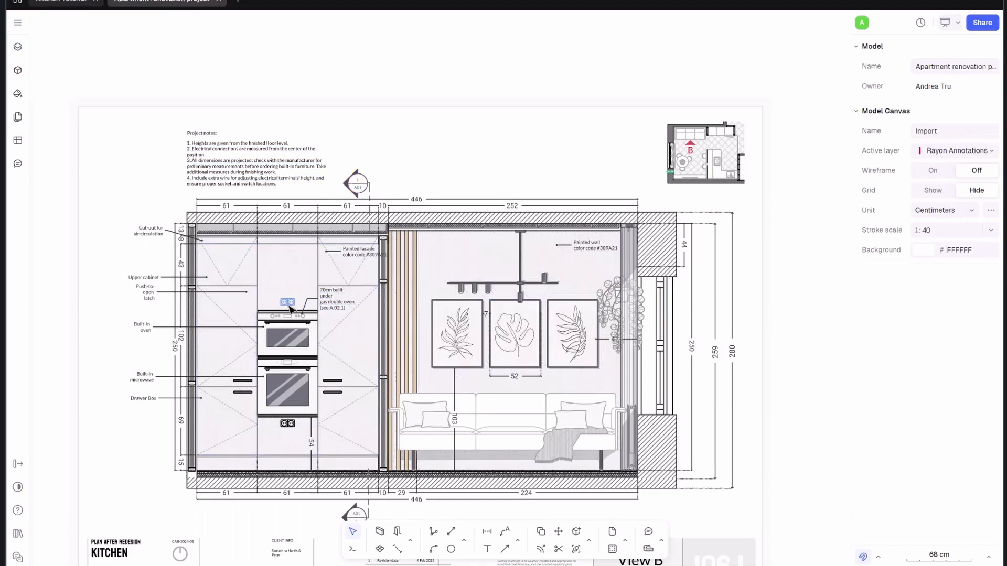
- In the Kitchen Tutorial project, detach Section Lines Style from both diagonal opening lines on the upper right-hand cabinet front
scroll(428, 206, "up", 5)
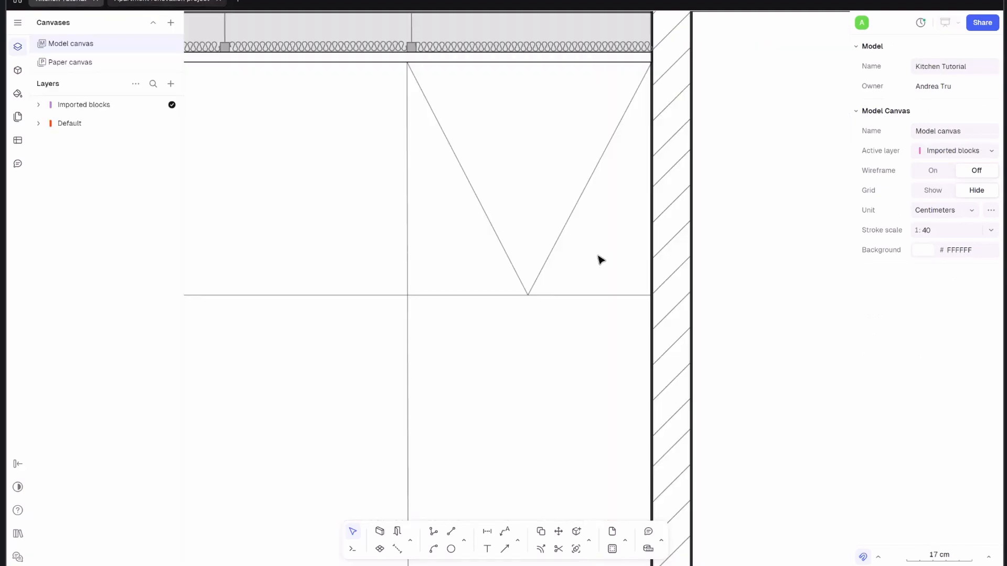
left_click_drag(477, 210, 486, 209)
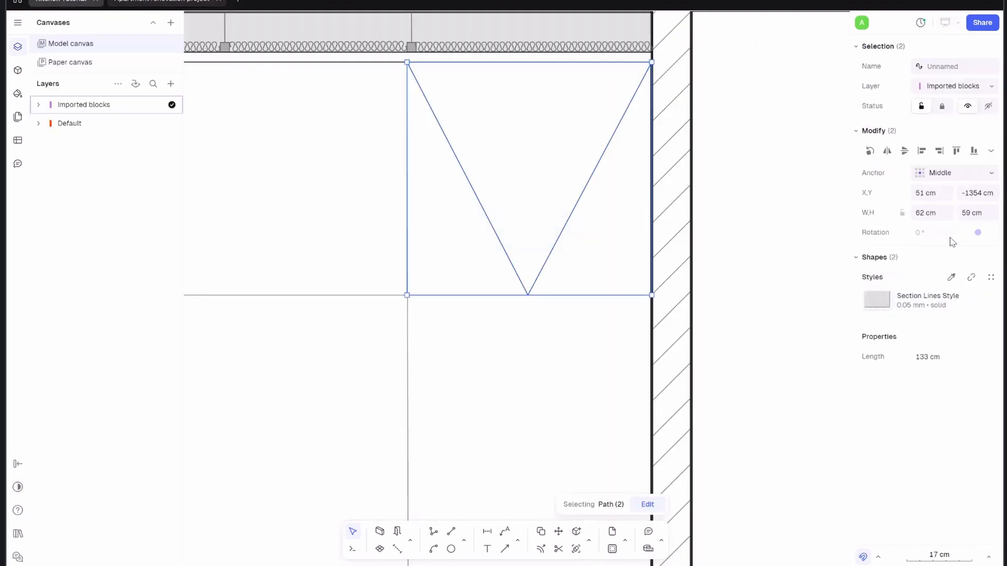
left_click(573, 207)
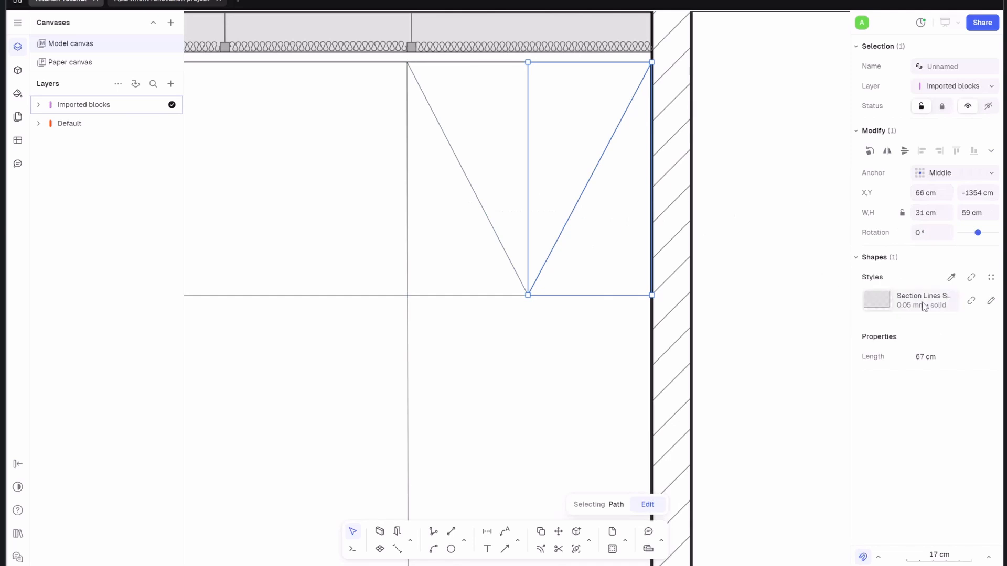
left_click(972, 300)
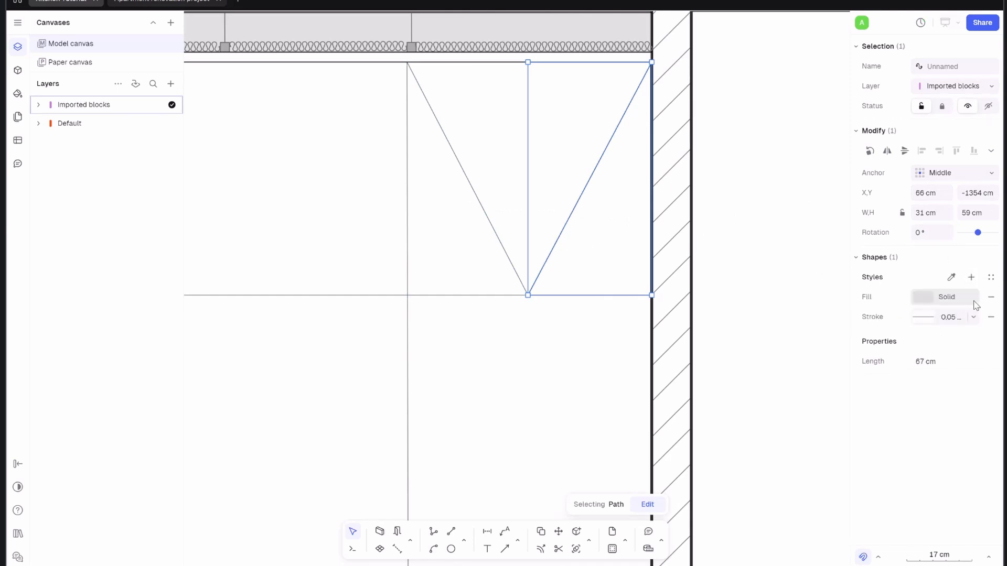
left_click(591, 325)
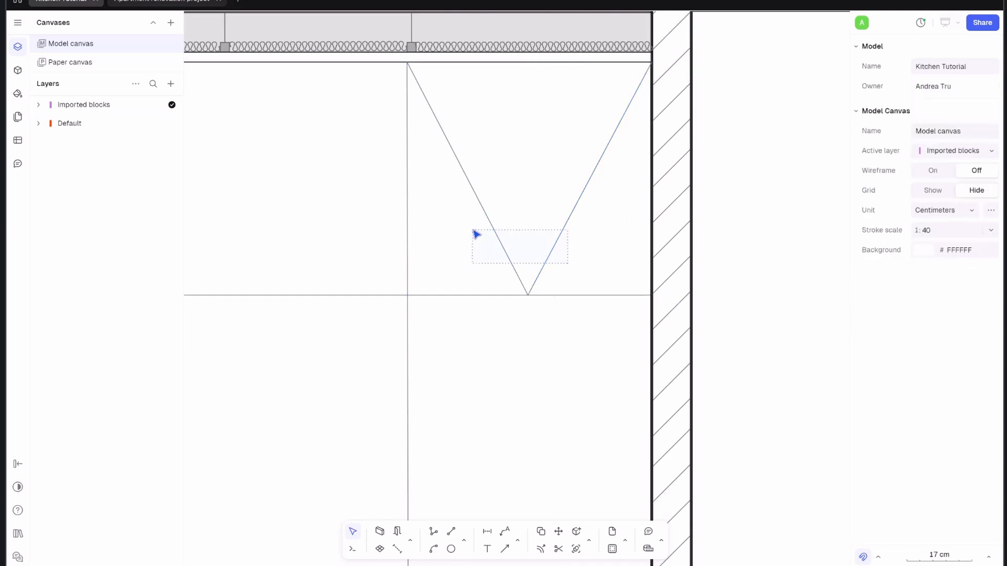
left_click_drag(476, 233, 475, 232)
left_click(972, 278)
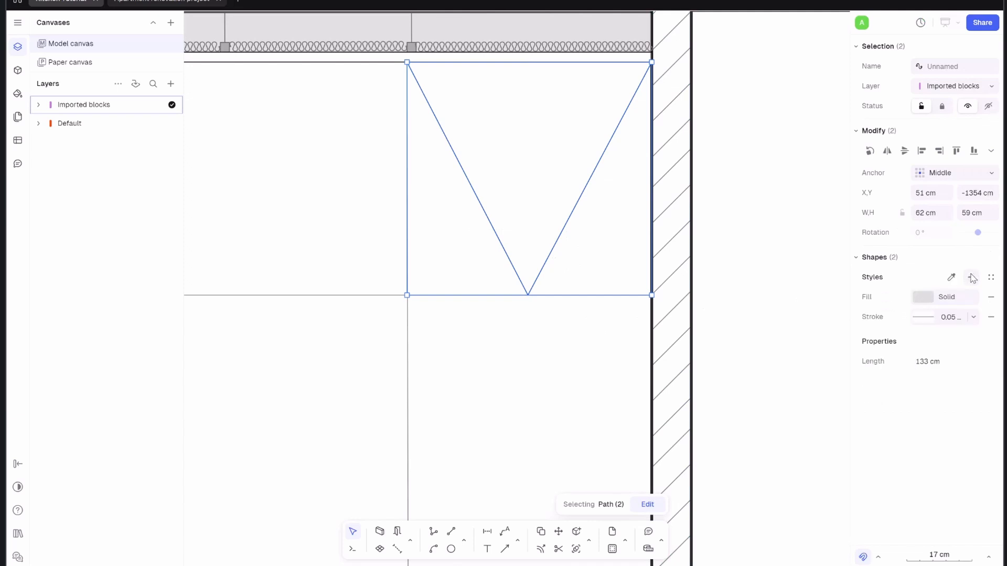
- Give the two diagonal opening lines on the upper right-hand cabinet front a Dashed (.5x) stroke pattern
left_click(924, 318)
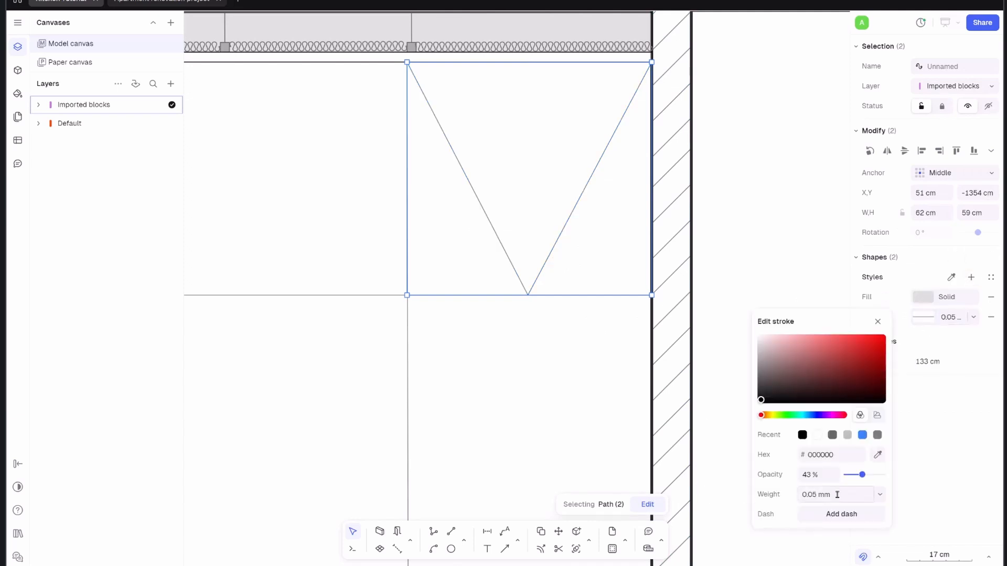
left_click(837, 514)
left_click(812, 516)
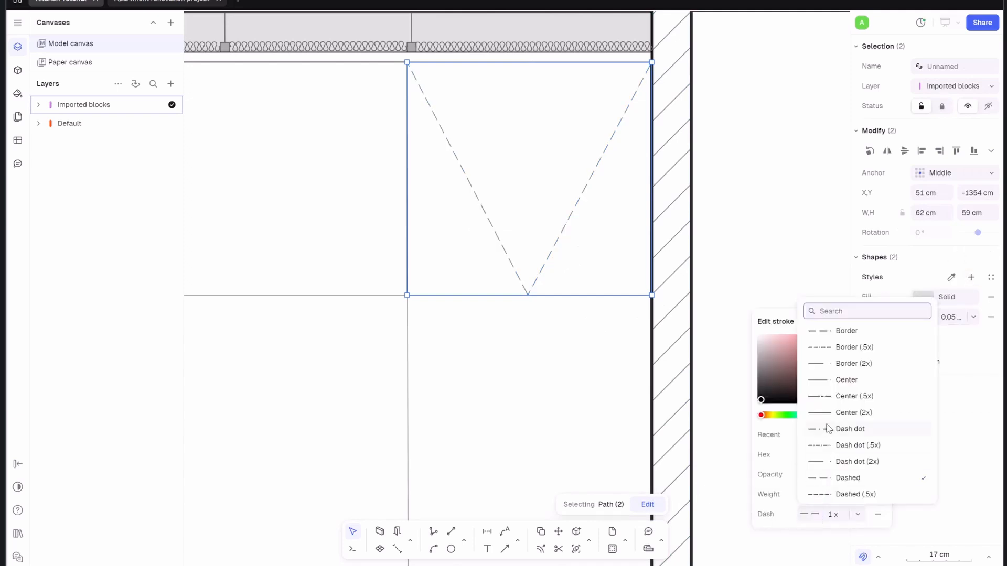
left_click(822, 493)
left_click(568, 394)
scroll(525, 367, "down", 5)
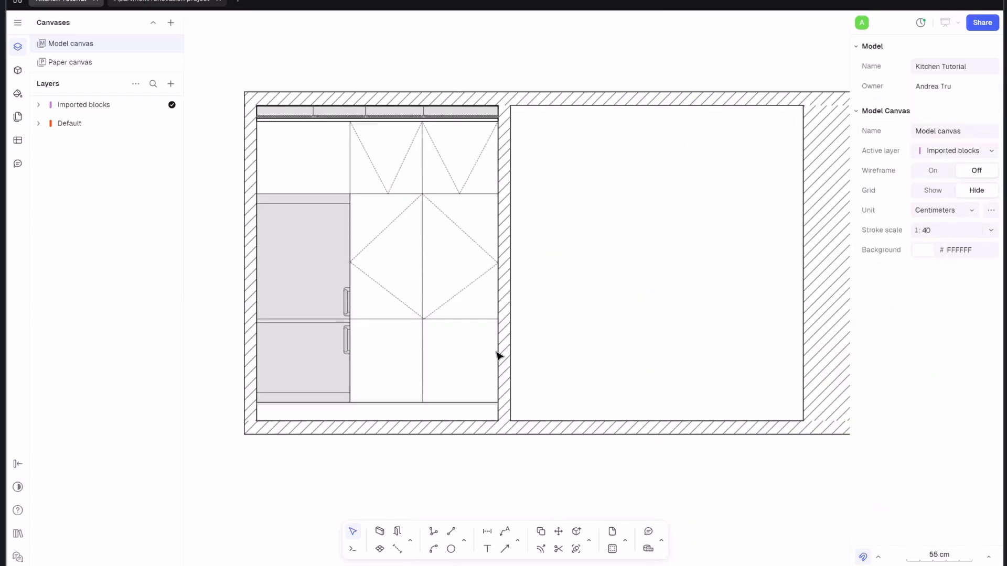
- Draw V-shaped opening lines across the cabinet front above the fridge with the Line tool
scroll(298, 149, "up", 3)
type("l")
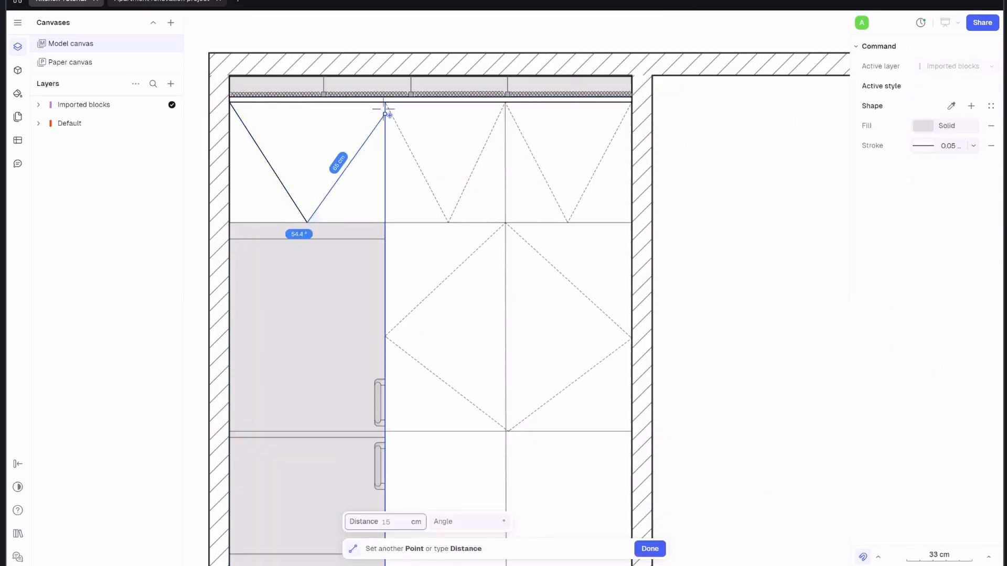
- Finish the V-shaped opening lines above the fridge and draw a sideways V polyline across the lower middle cabinet
left_click(383, 103)
key("Escape")
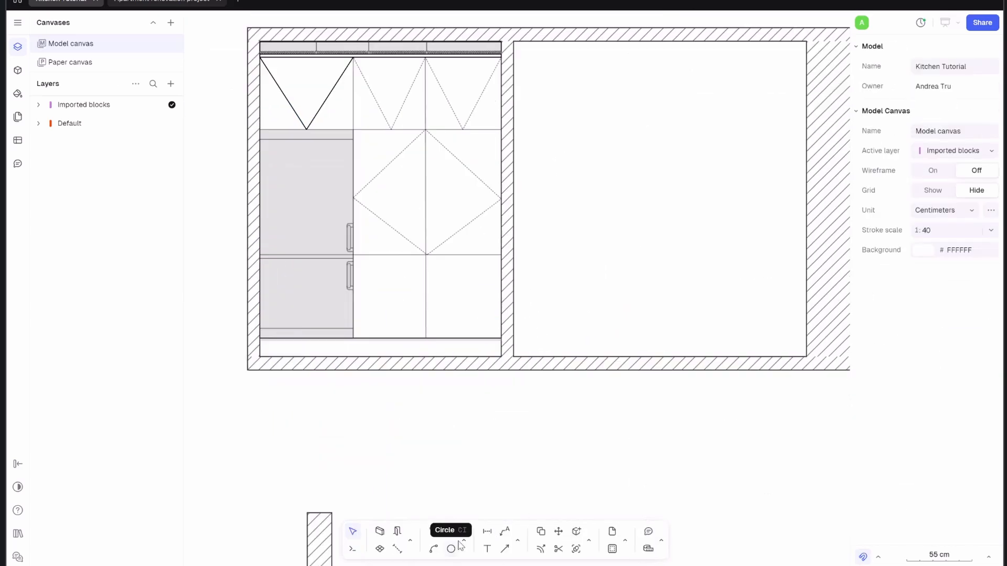
left_click(450, 548)
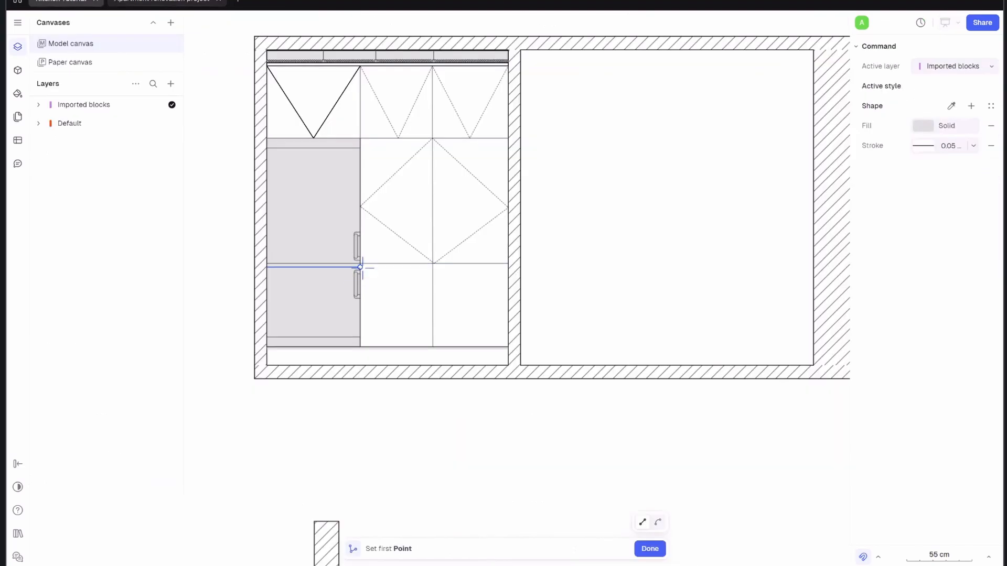
scroll(361, 267, "up", 3)
left_click(358, 259)
left_click(479, 327)
left_click(358, 400)
key("Escape")
- Duplicate the sideways V onto the neighbouring lower cabinet and mirror the copy horizontally
left_click(463, 337)
left_click_drag(463, 337, 585, 337, "alt")
left_click(887, 151)
- Copy the dashed line style from the cabinet doors above onto the opening lines of both lower cabinets
left_click(546, 290)
left_click(952, 278)
left_click(566, 195)
left_click(652, 247)
left_click(451, 312)
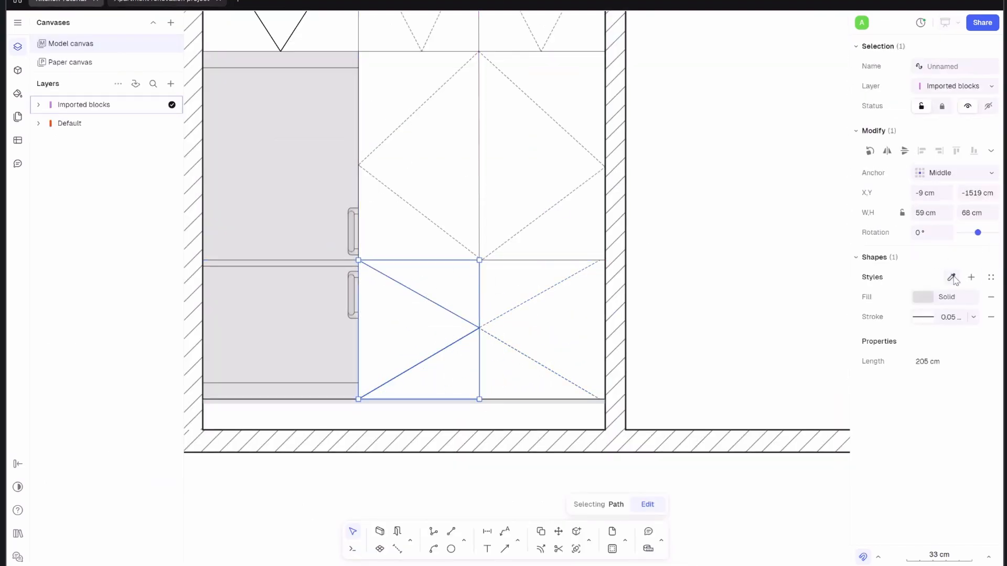
left_click(953, 278)
left_click(566, 196)
left_click(652, 251)
- Apply the dashed line style to the two V-shaped lines of the cabinet above the fridge
scroll(545, 286, "down", 3)
left_click(313, 195)
left_click(283, 197, "shift")
left_click(952, 278)
left_click(466, 198)
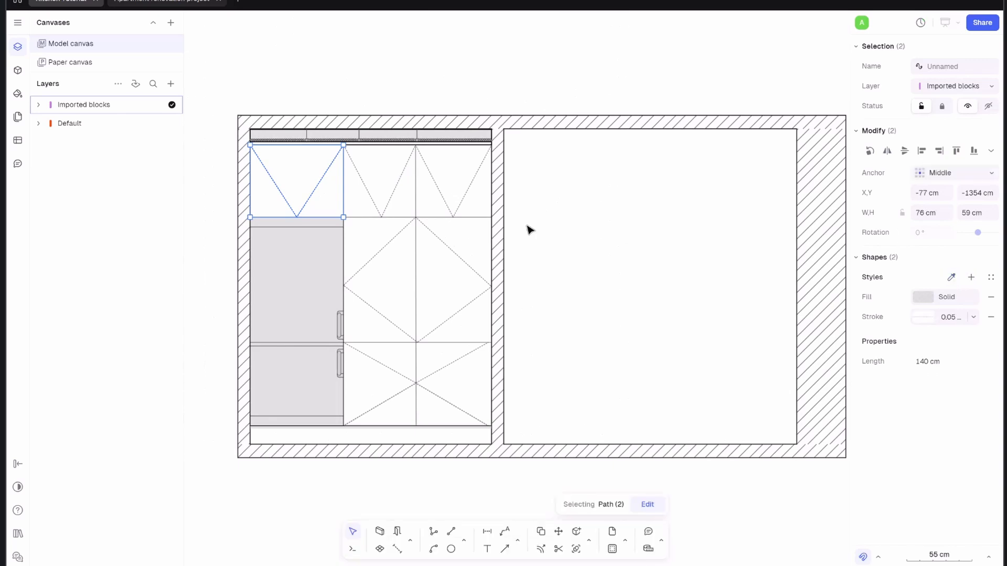
left_click(531, 229)
- Search the block libraries for "window" and import the Window EU 750 block
scroll(537, 257, "down", 3)
middle_click_drag(532, 285, 522, 206)
left_click(18, 71)
middle_click_drag(619, 144, 536, 238)
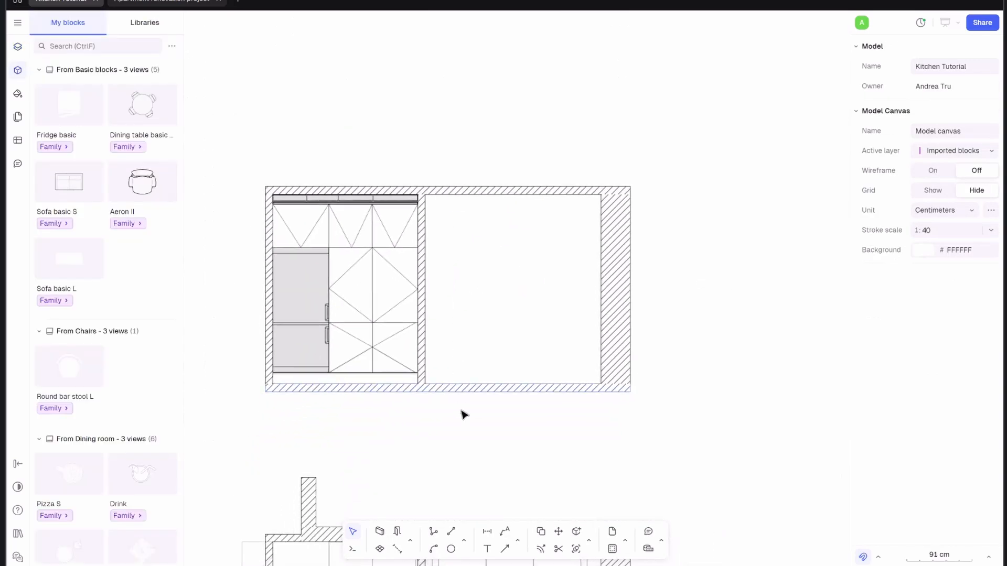
middle_click_drag(471, 414, 489, 372)
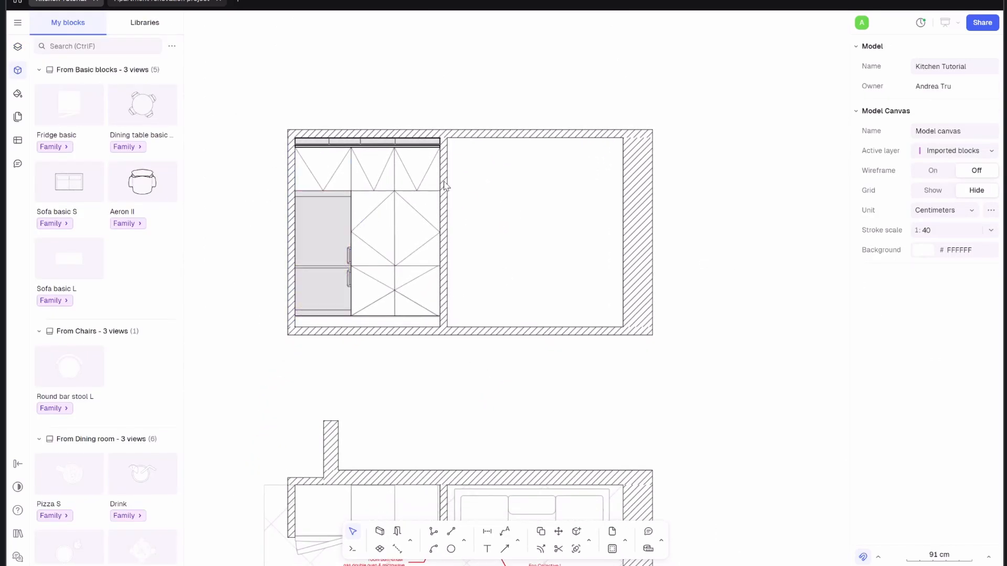
scroll(500, 279, "down", 3)
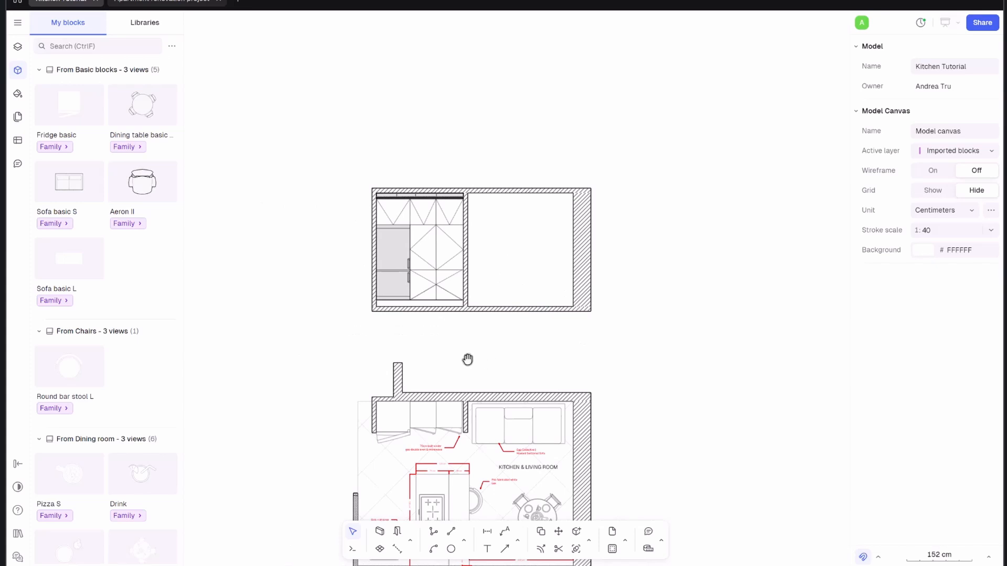
middle_click_drag(468, 360, 398, 374)
left_click(131, 24)
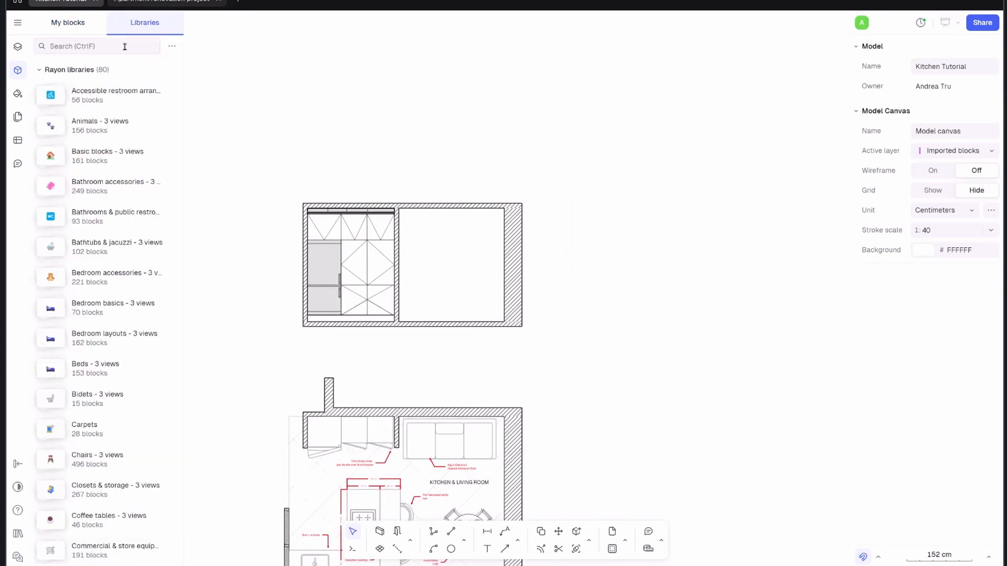
left_click(114, 49)
type("window")
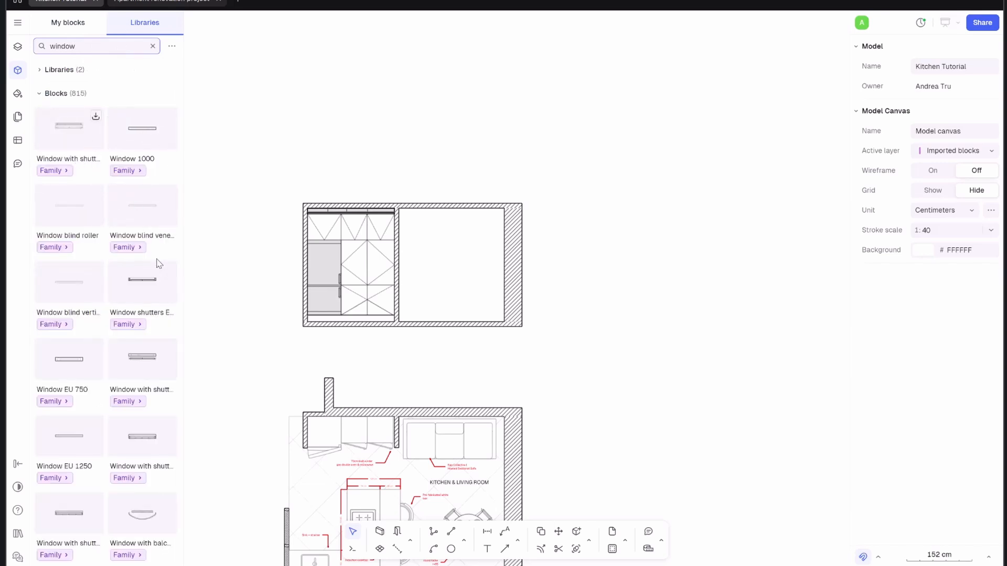
scroll(138, 320, "down", 3)
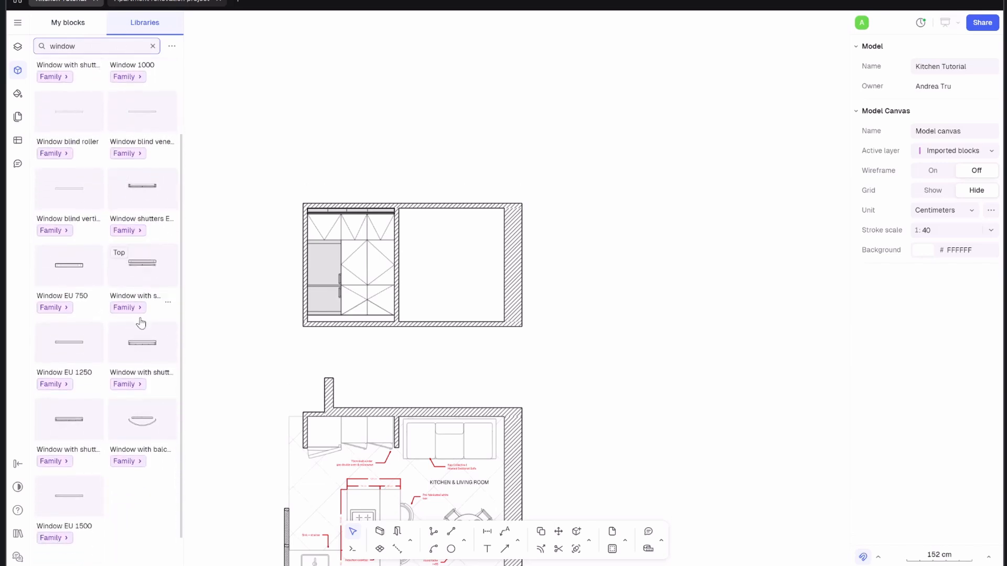
left_click(95, 303)
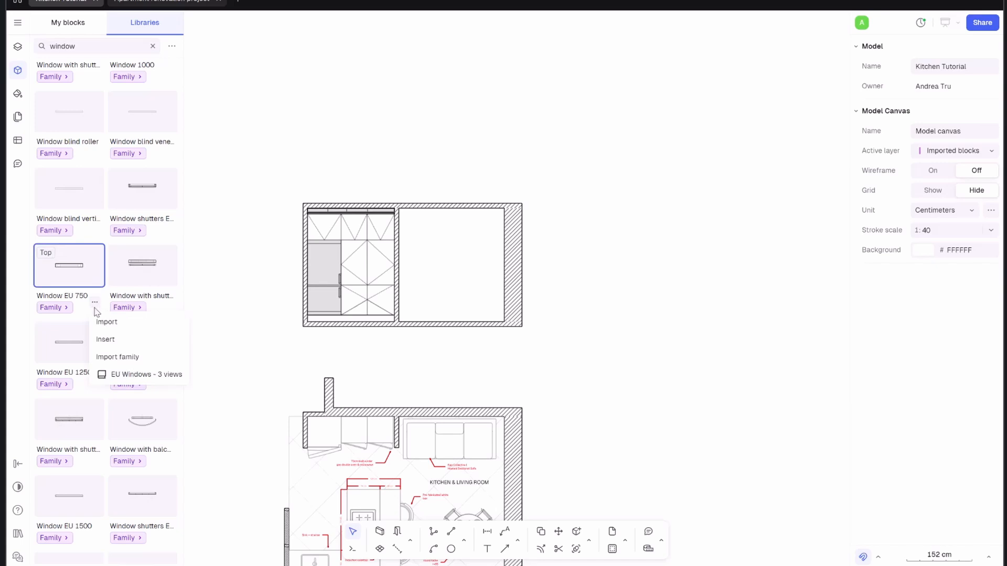
left_click(104, 322)
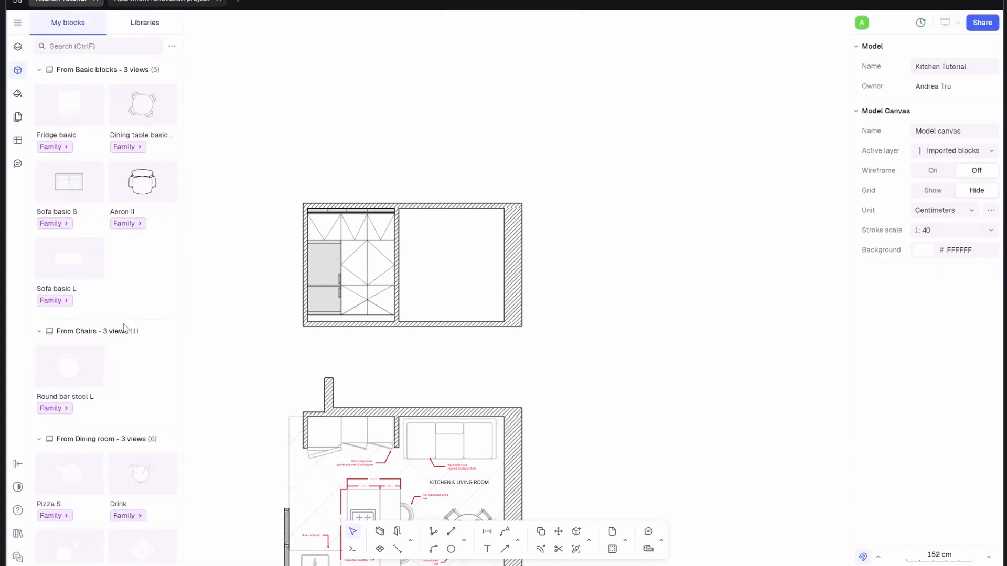
- Place the Window with shutters US 42" block in the thick exterior wall of the upper elevation
scroll(121, 341, "down", 15)
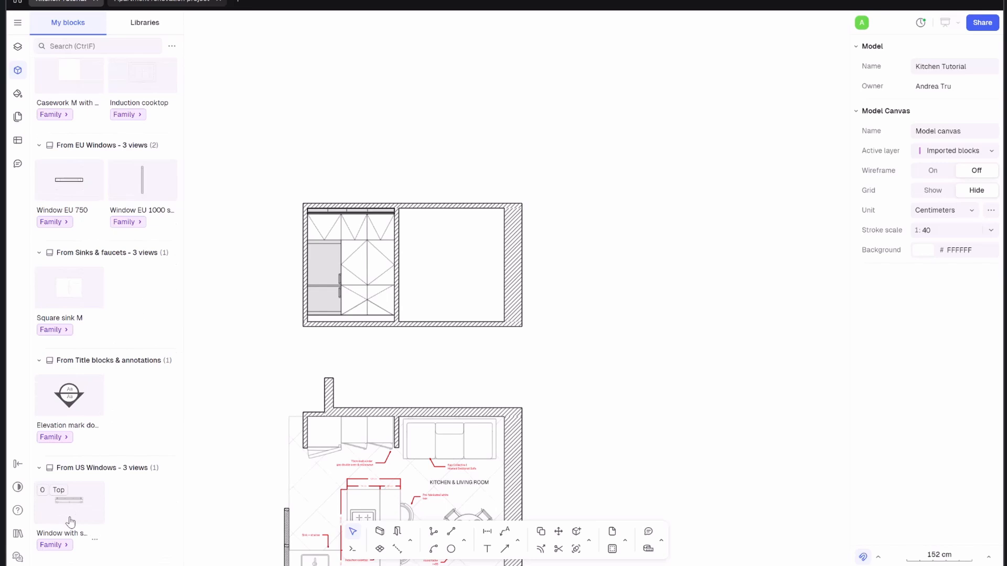
left_click_drag(71, 522, 487, 180)
scroll(515, 285, "up", 5)
scroll(513, 282, "up", 4)
scroll(488, 202, "down", 7)
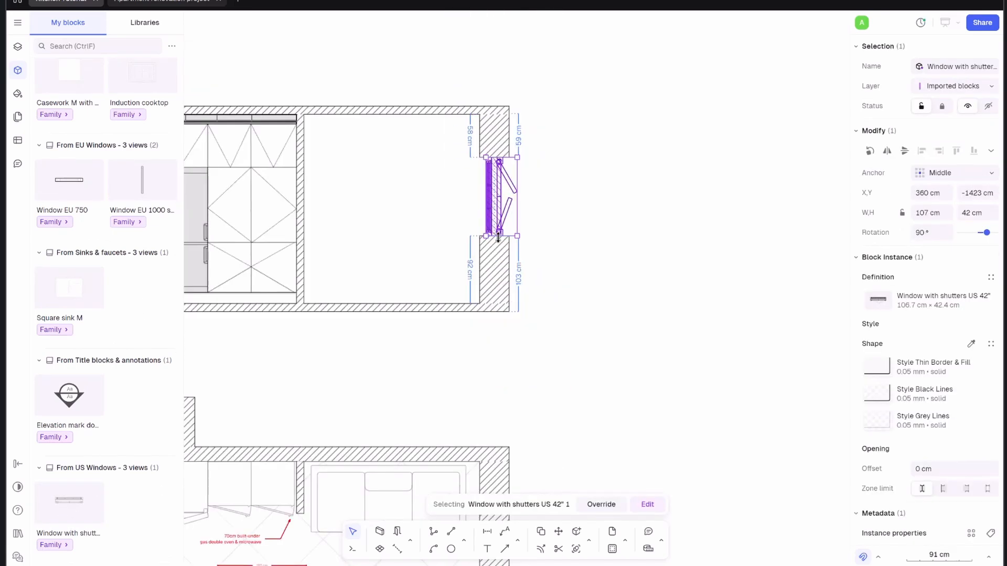
- Stretch the shuttered window at both ends to a length of about 153 cm
left_click_drag(499, 237, 498, 260)
scroll(501, 158, "up", 3)
left_click_drag(498, 158, 493, 141)
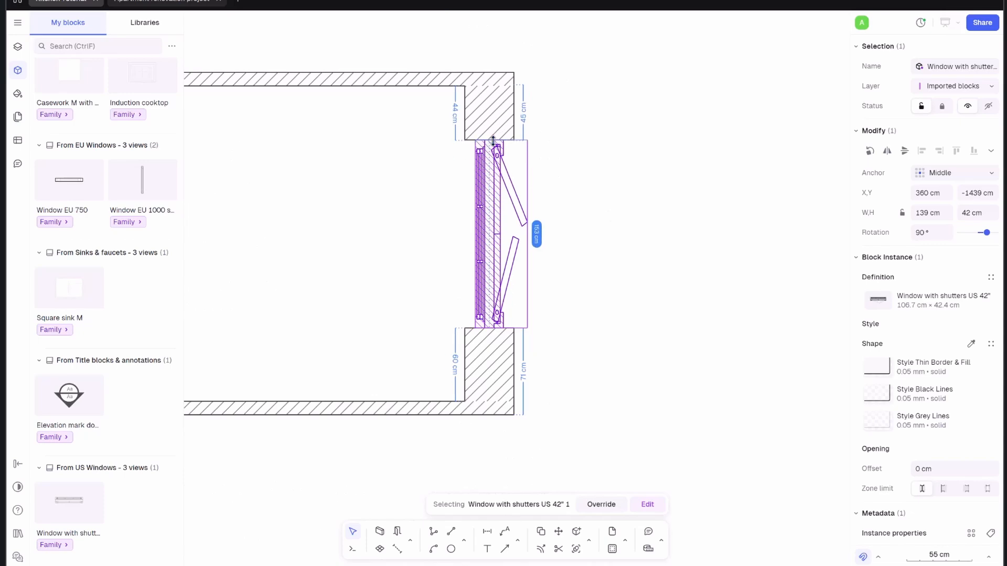
left_click(523, 216)
left_click(519, 215)
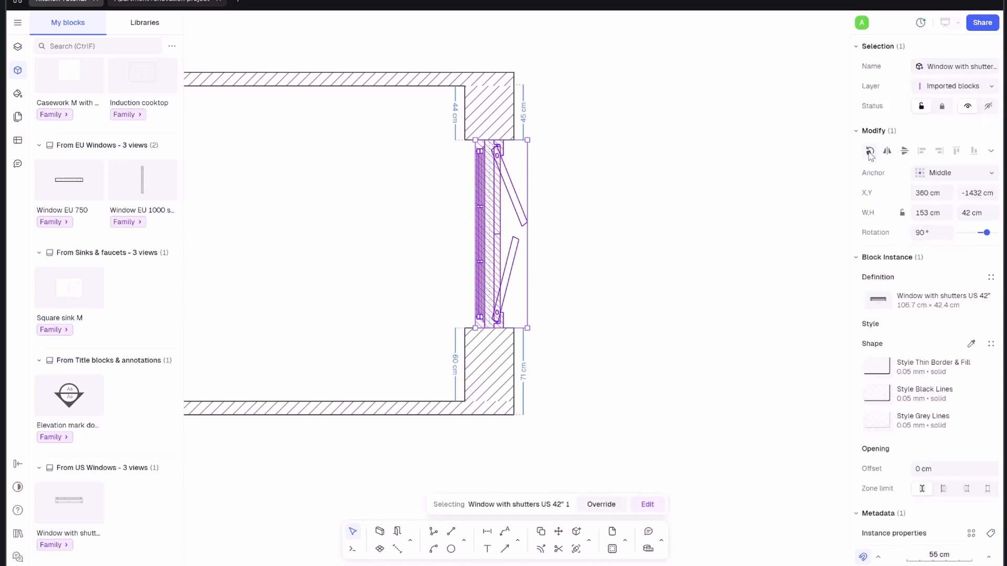
key("ctrl+z")
key("ctrl+z")
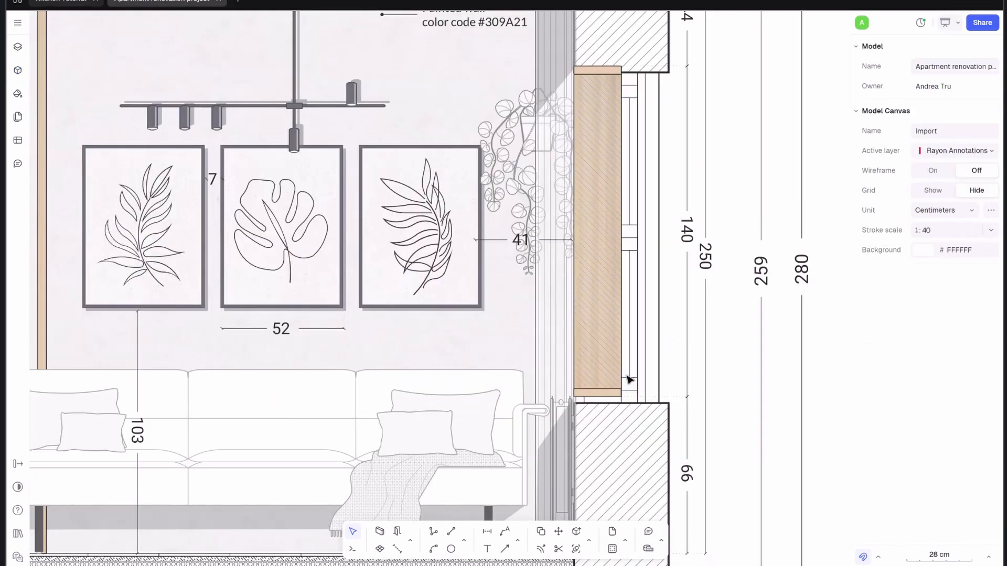
- Examine the window opening and its wood panel in the Apartment renovation project's living-room elevation
scroll(609, 252, "down", 3)
scroll(609, 252, "up", 3)
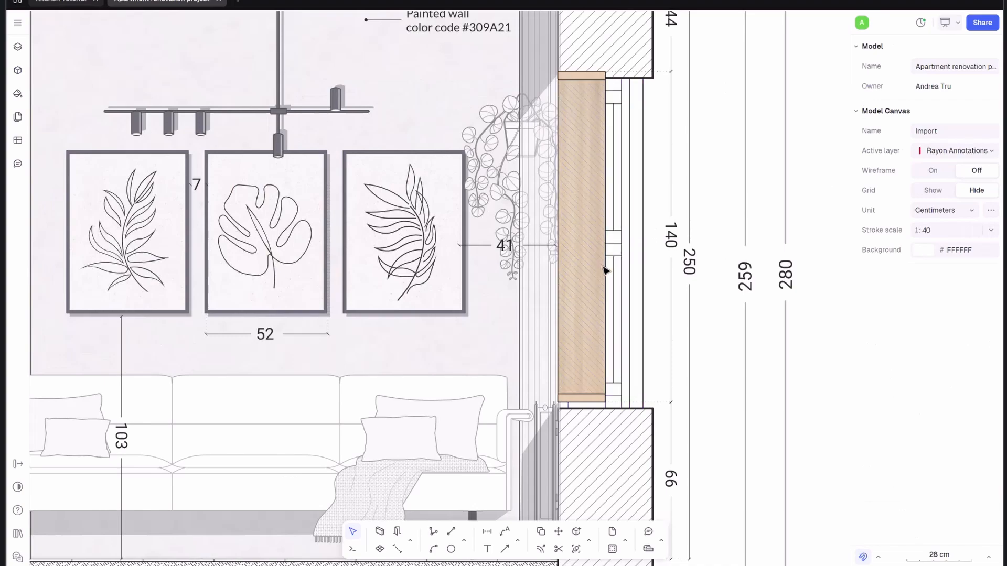
scroll(580, 241, "down", 3)
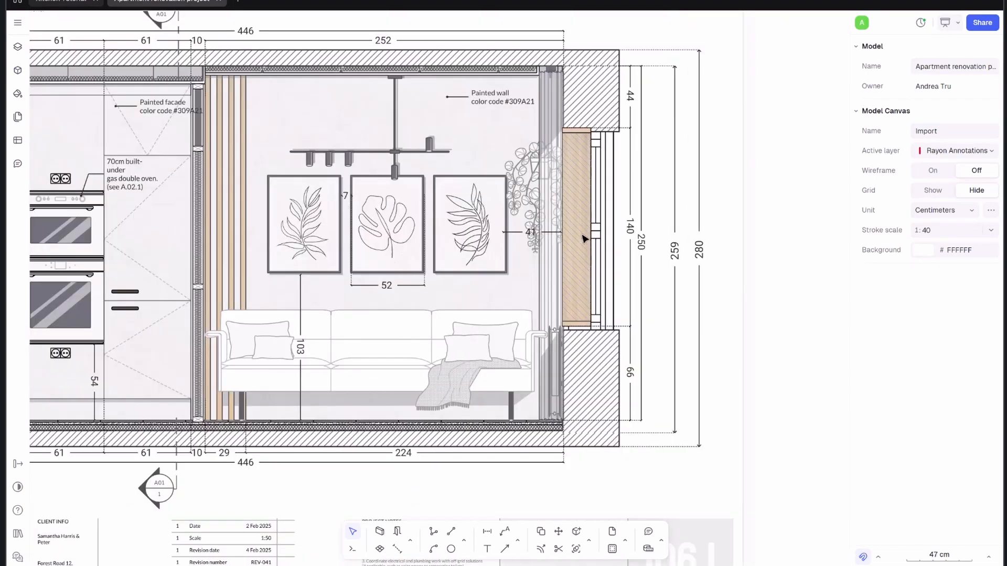
scroll(587, 242, "up", 3)
scroll(586, 244, "down", 5)
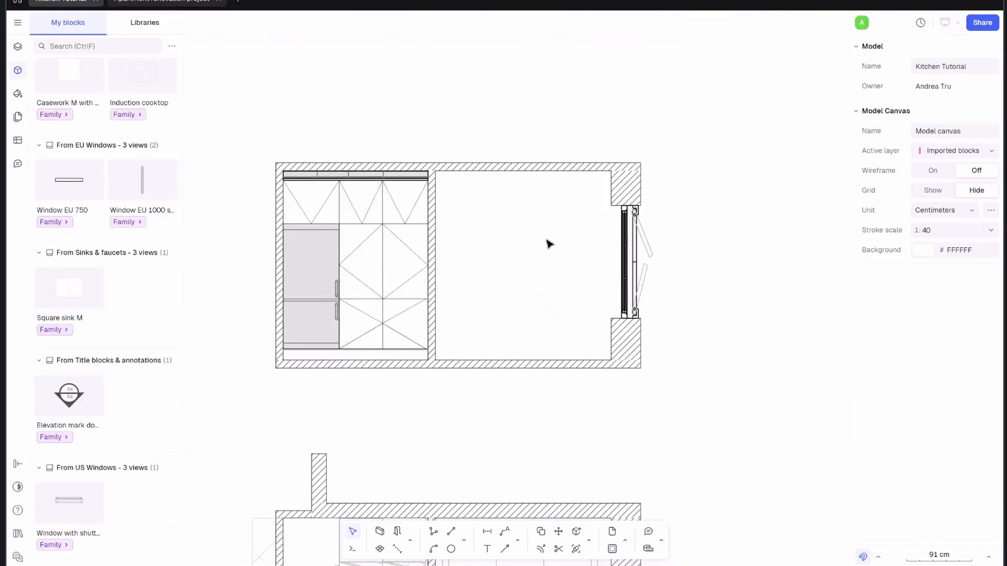
- Draw a rectangle about 14 cm wide and 153 cm high between the inner wall face and the window
scroll(632, 277, "up", 3)
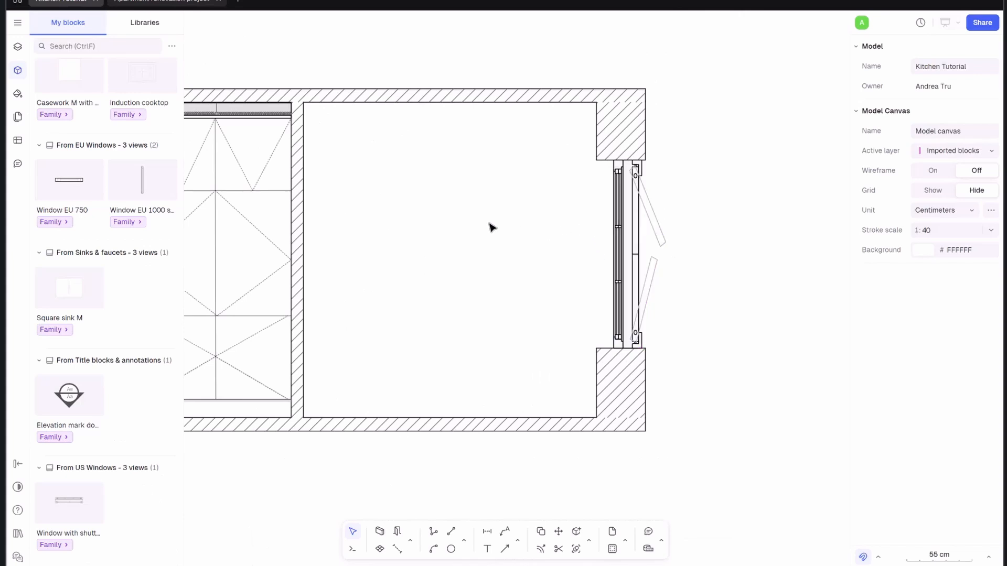
left_click(464, 542)
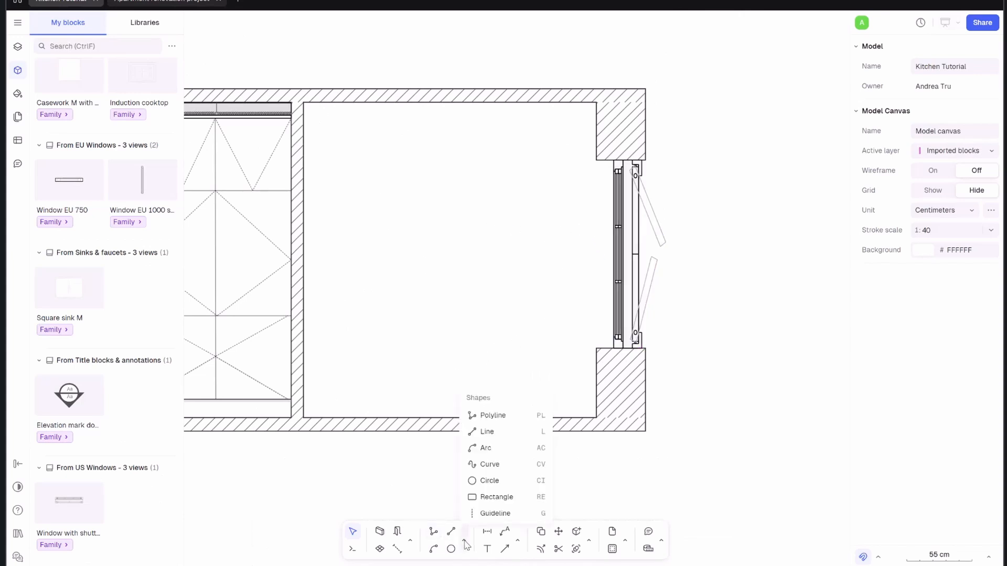
left_click(493, 498)
left_click(597, 162)
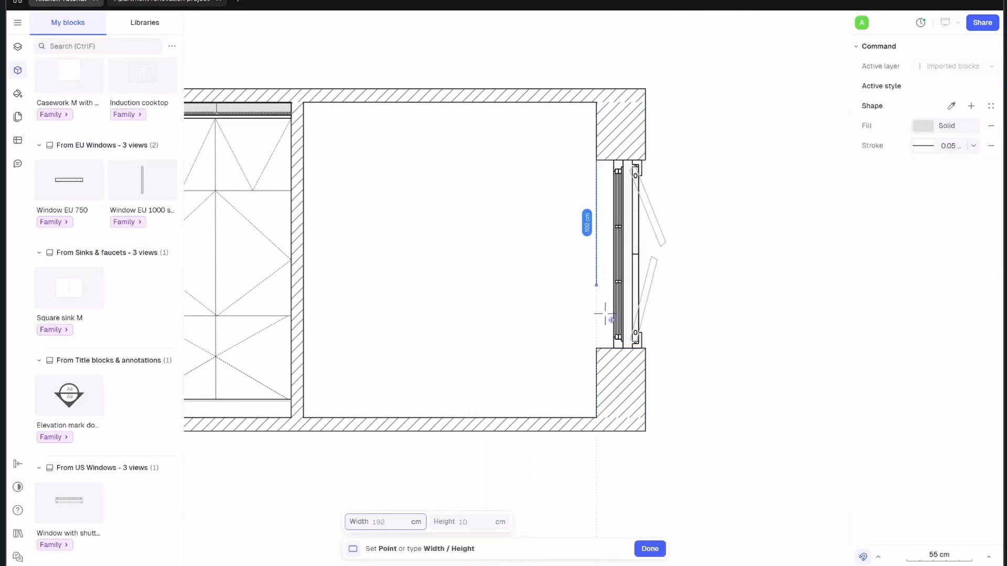
scroll(613, 347, "up", 5)
left_click(613, 345)
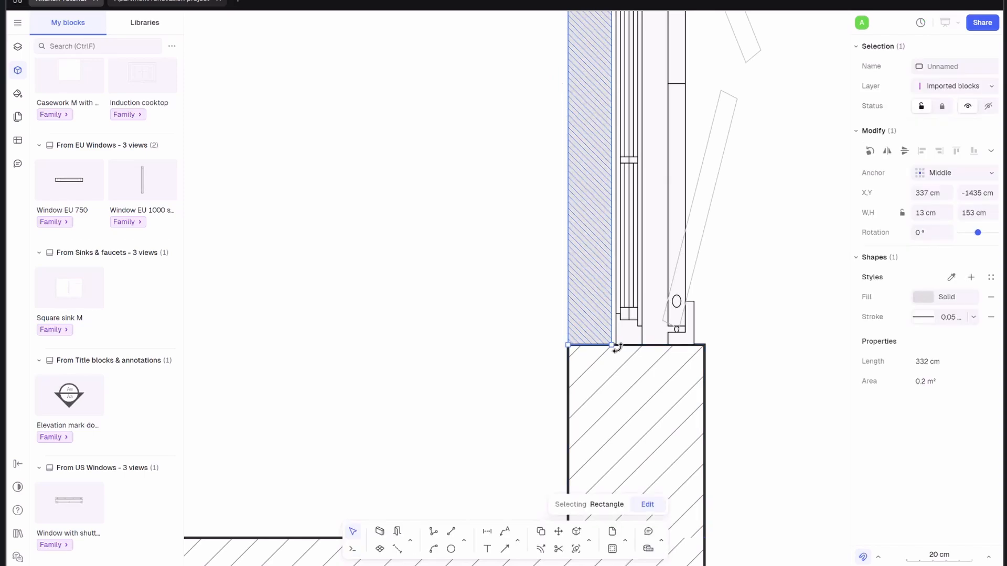
scroll(616, 344, "up", 3)
left_click_drag(607, 287, 612, 288)
key("Escape")
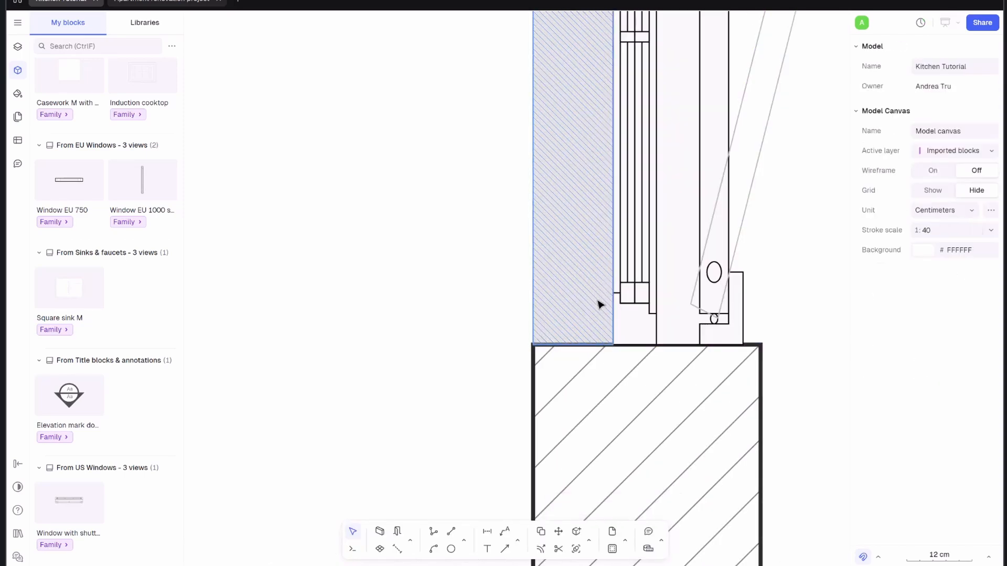
- Replace the rectangle's solid fill with an image fill using a seamless wood texture file
scroll(597, 302, "down", 3)
left_click(598, 301)
left_click(918, 297)
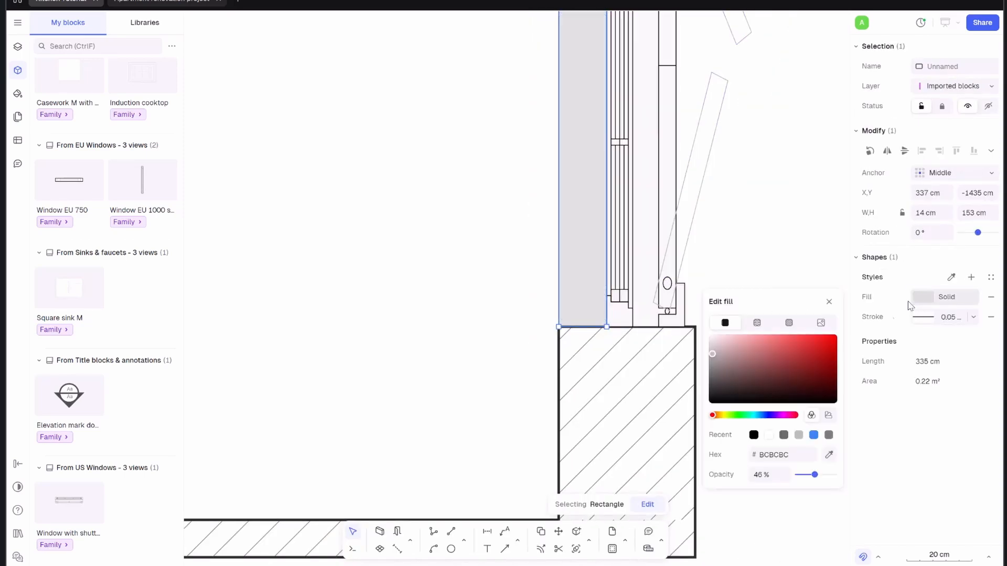
left_click(820, 322)
mouse_move(750, 399)
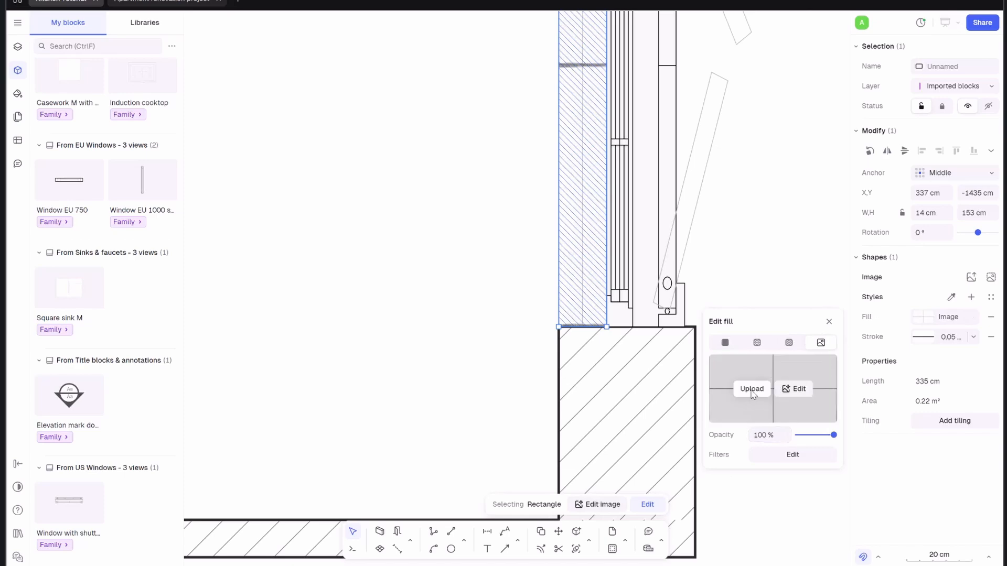
left_click(747, 364)
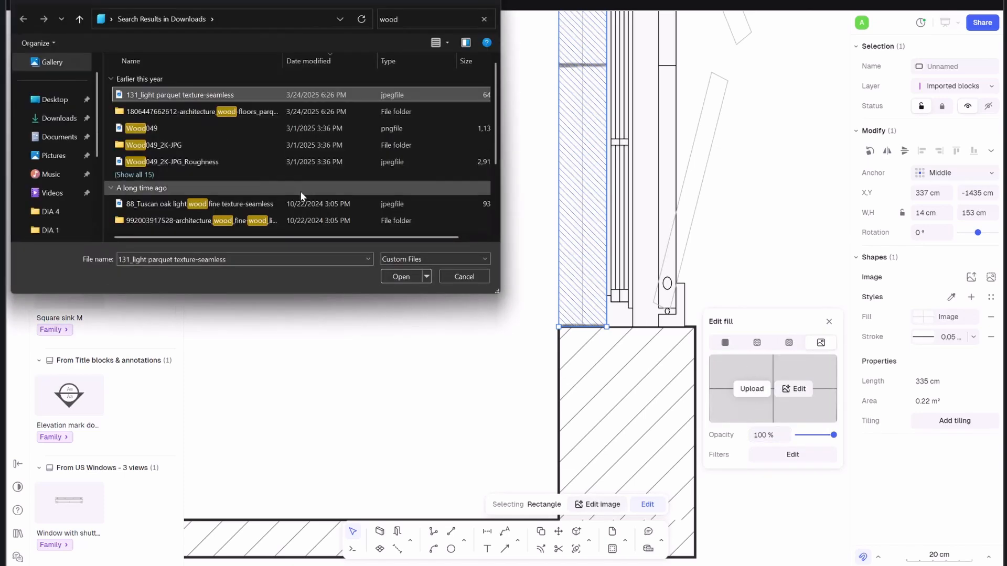
left_click(397, 276)
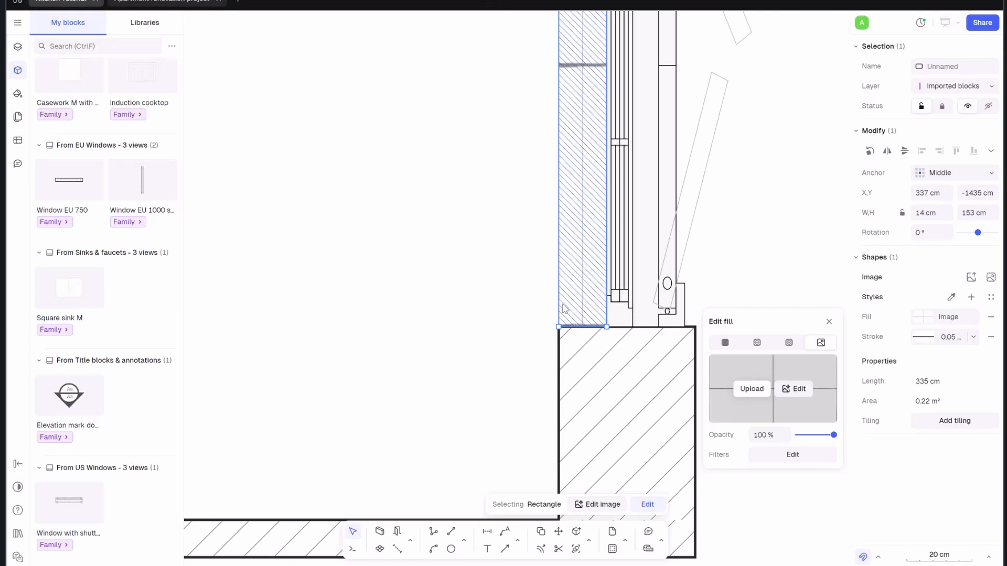
- Reduce the opacity of the rectangle's wood image fill
scroll(548, 239, "down", 5)
scroll(548, 239, "up", 3)
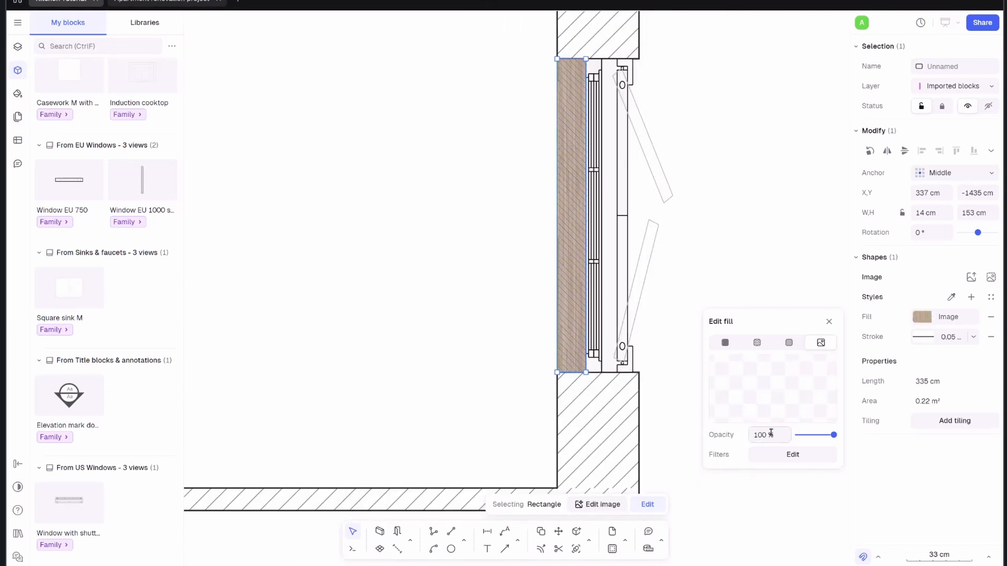
left_click(812, 435)
left_click(767, 259)
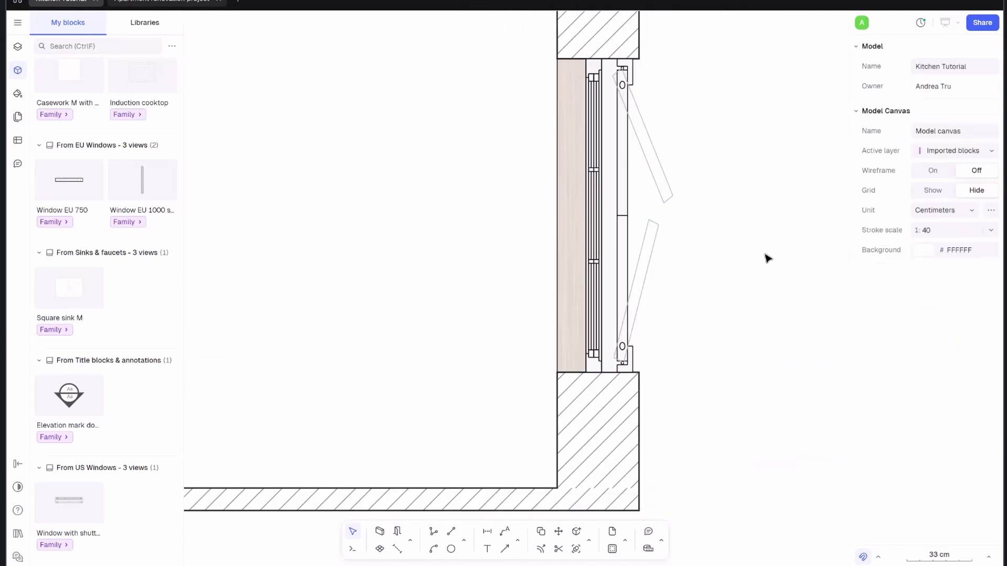
- Switch to the Apartment renovation project and examine the sofa and wall decor in the View B elevation
scroll(747, 261, "down", 3)
scroll(585, 236, "up", 2)
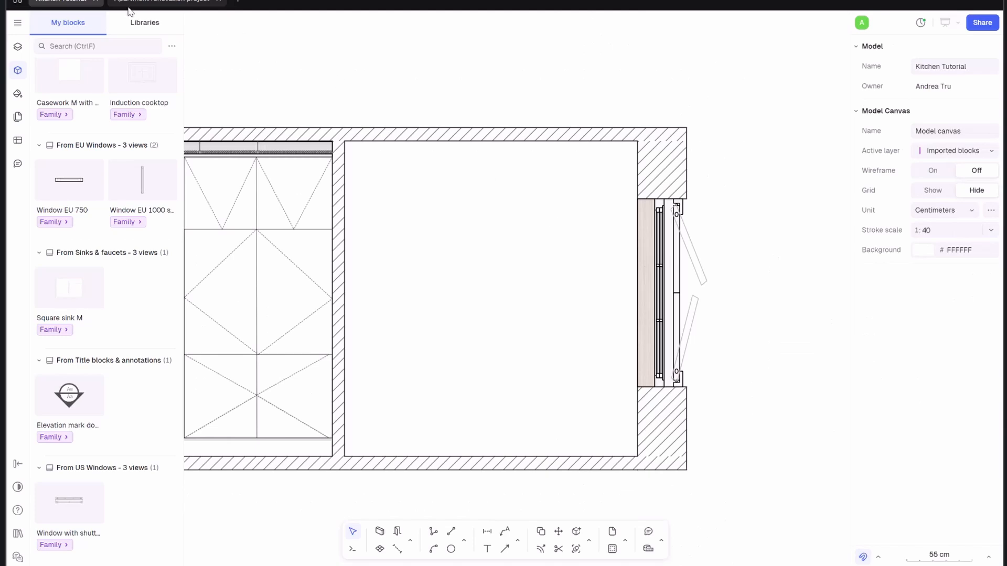
left_click(129, 6)
scroll(569, 189, "up", 3)
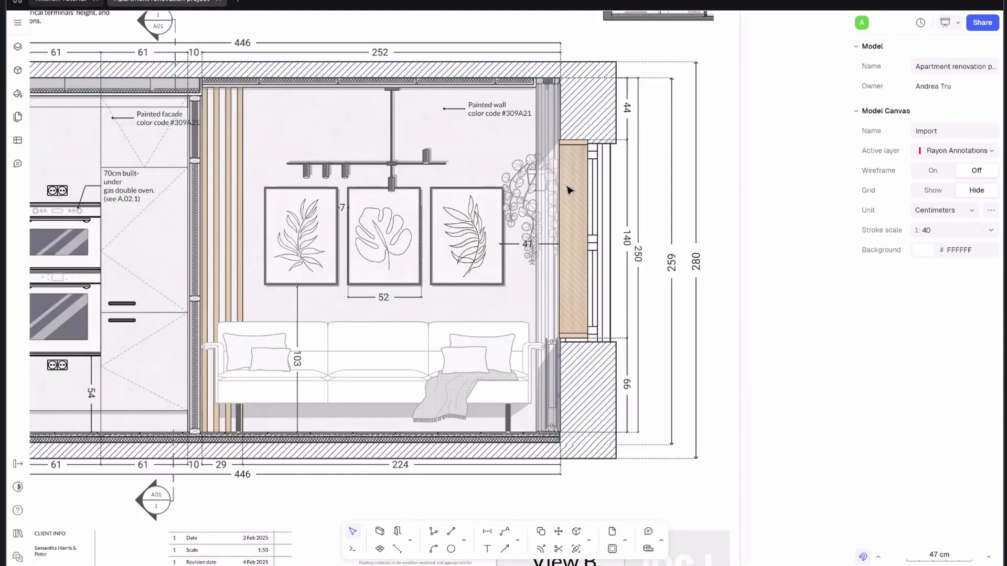
scroll(571, 195, "down", 3)
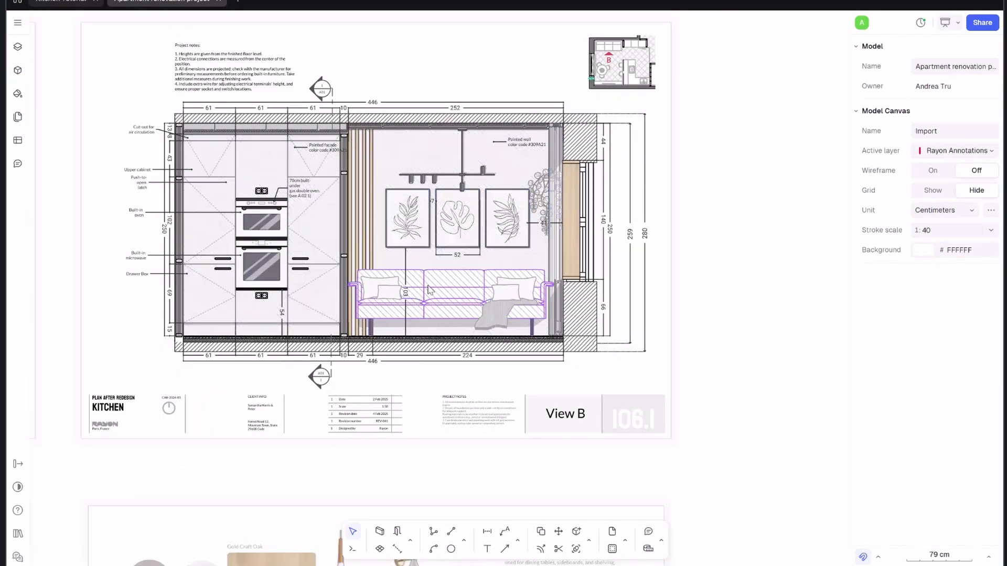
scroll(441, 314, "up", 3)
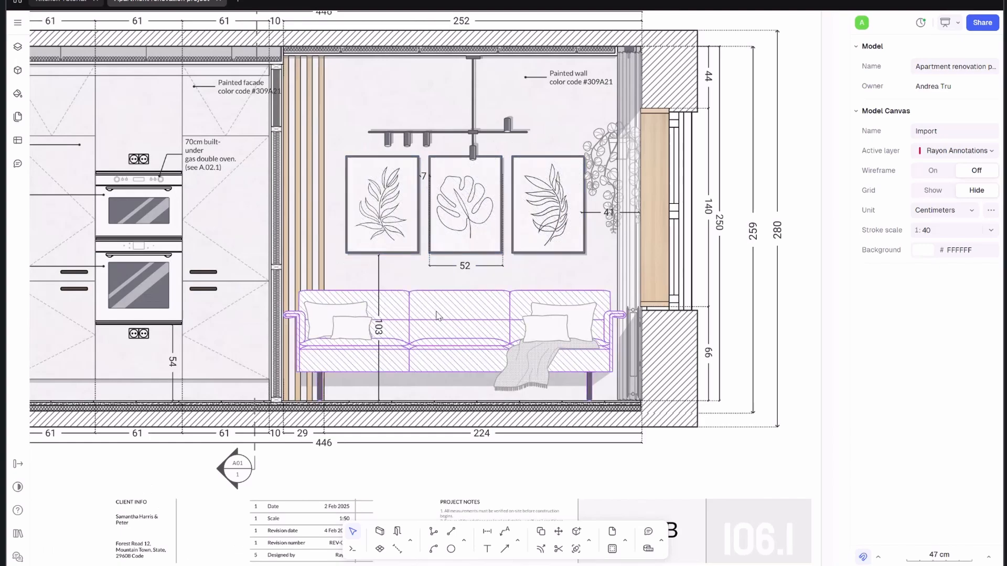
- Import the Mantle settee L family from the block library and place its front view on the living room floor
scroll(385, 230, "down", 3)
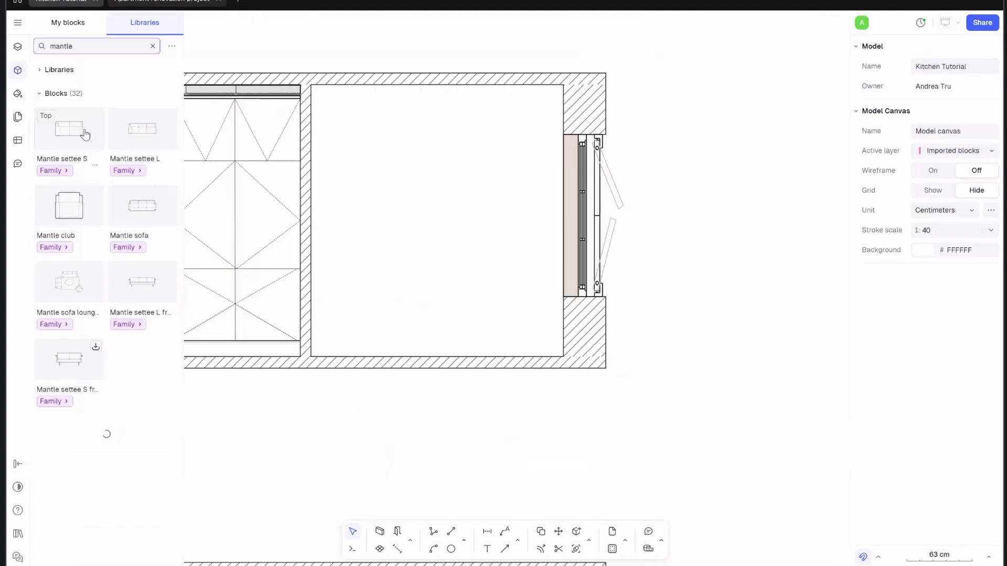
left_click(143, 171)
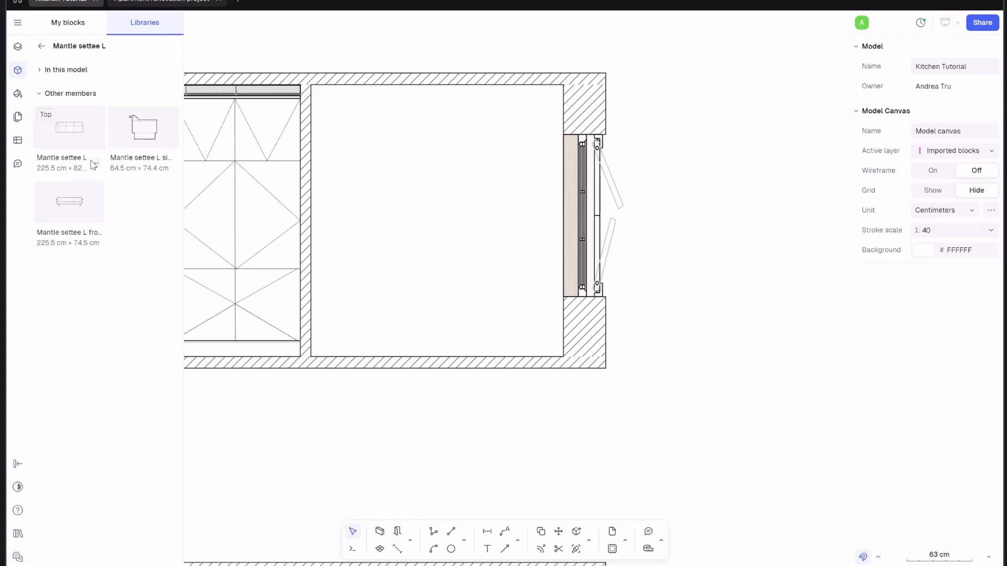
left_click(106, 183)
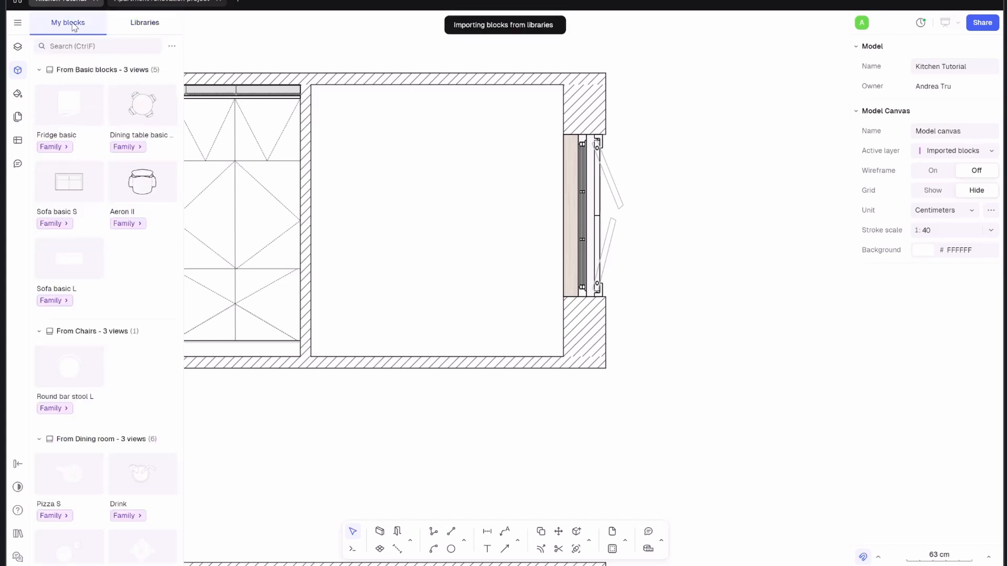
left_click(140, 293)
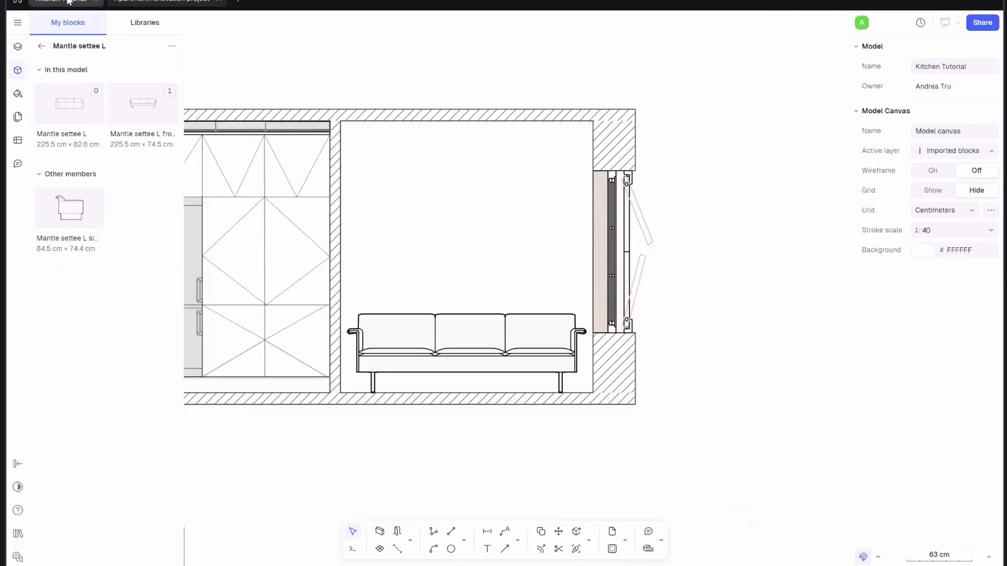
- Apply Furniture Style to the shapes of the sofa block
left_click(448, 331)
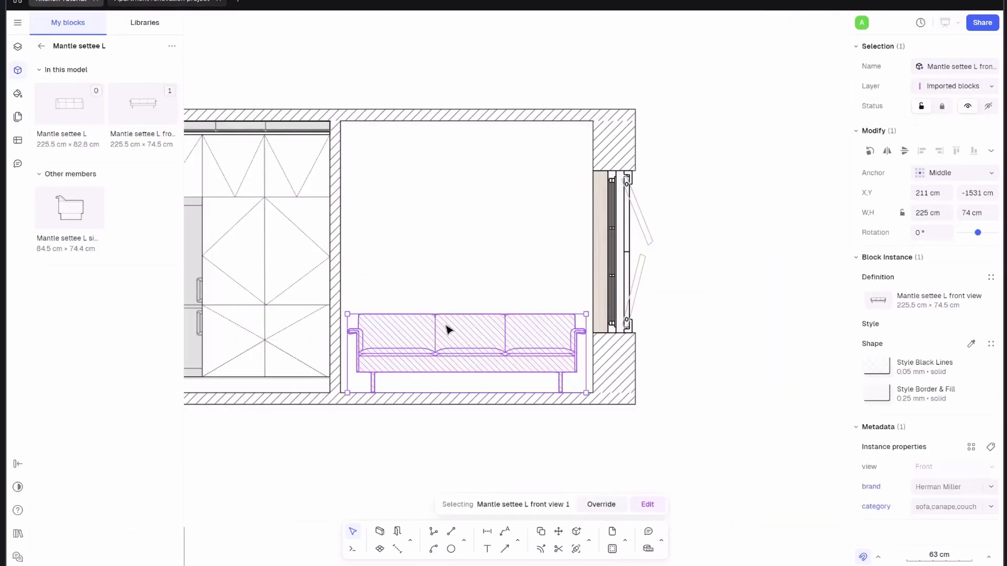
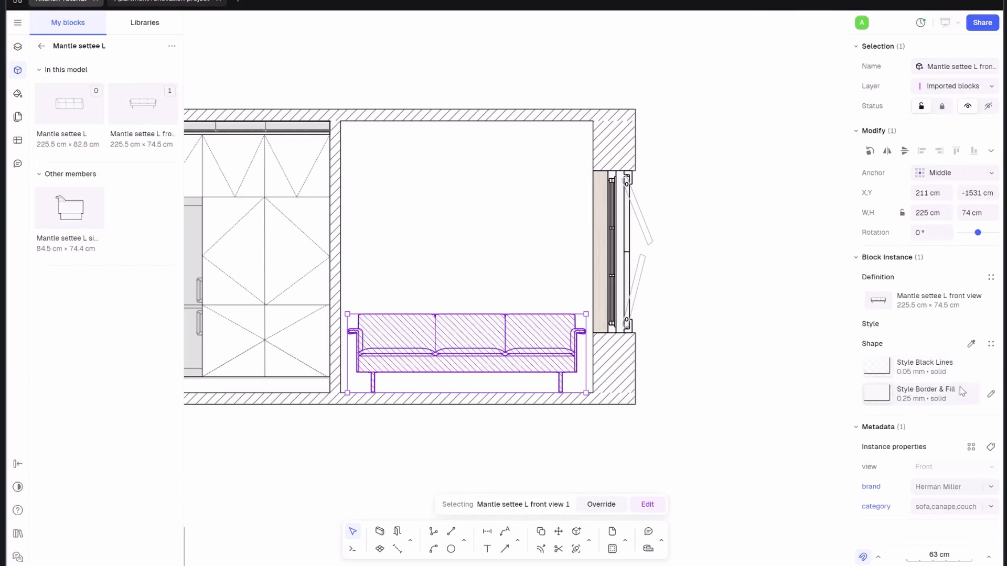
left_click(991, 344)
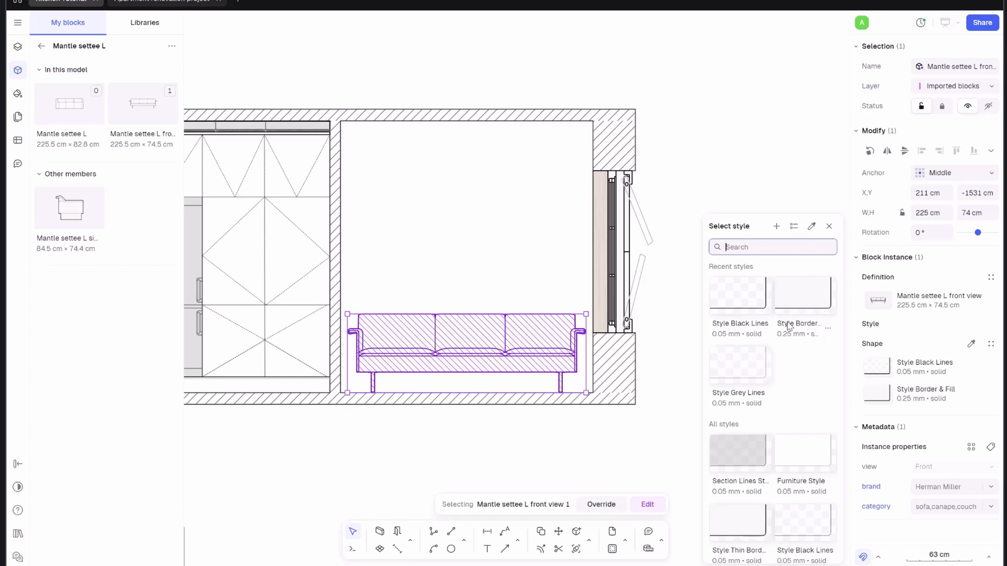
scroll(792, 328, "down", 3)
left_click(810, 328)
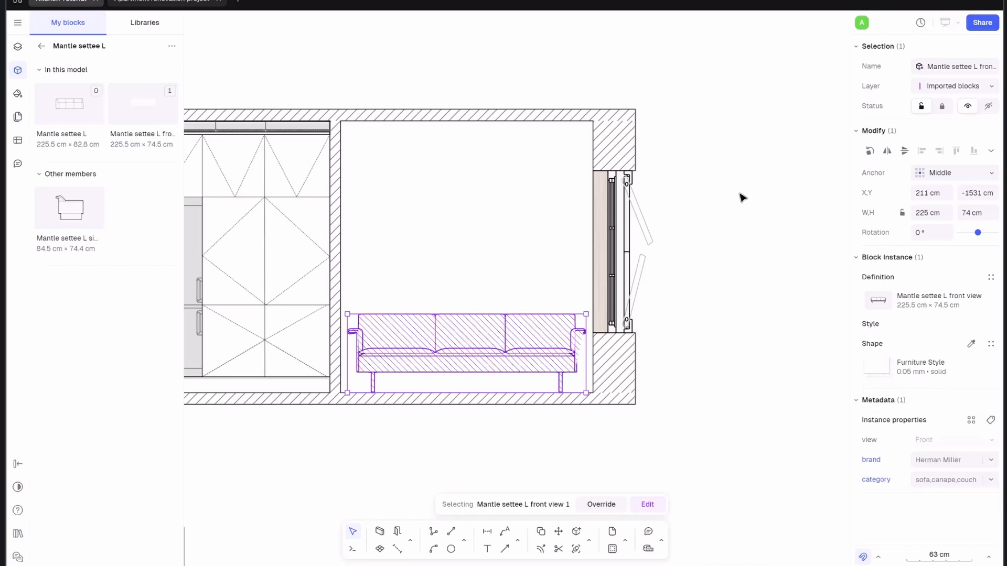
left_click(742, 198)
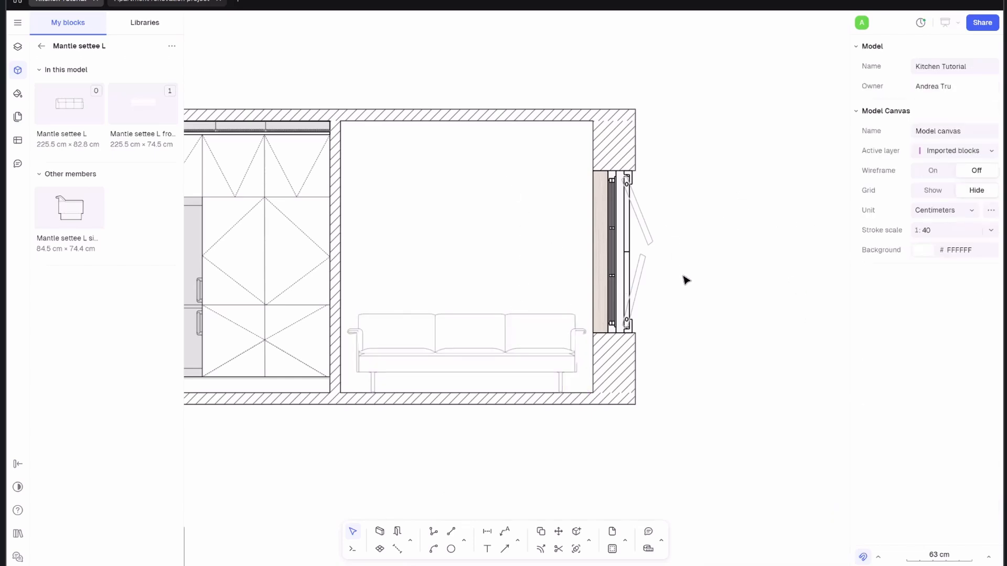
- Draw a vertical slat rectangle about 5 cm wide and 257 cm high, floor to ceiling, close to the partition wall beside the sofa
scroll(436, 286, "down", 3)
middle_click_drag(437, 279, 481, 318)
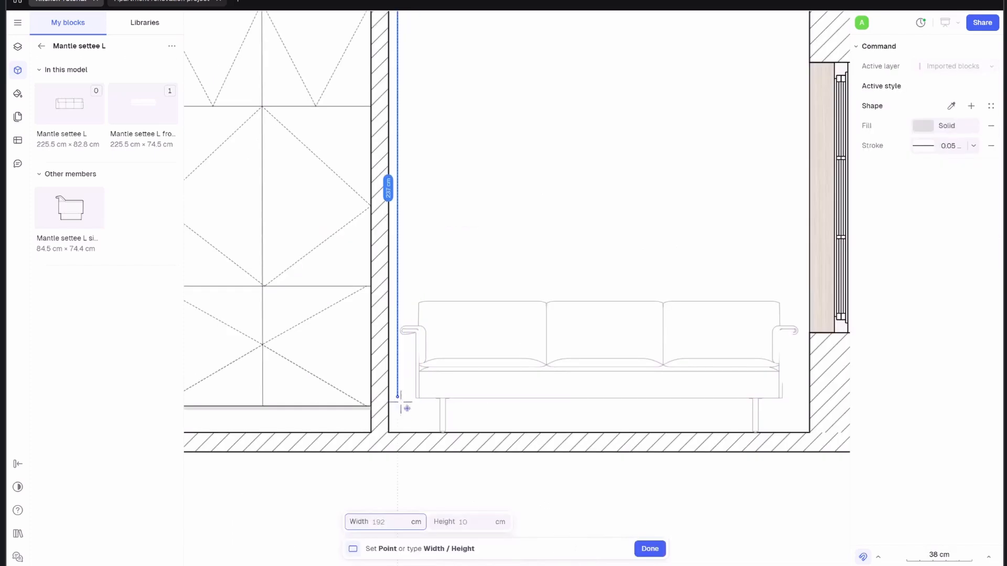
left_click(408, 433)
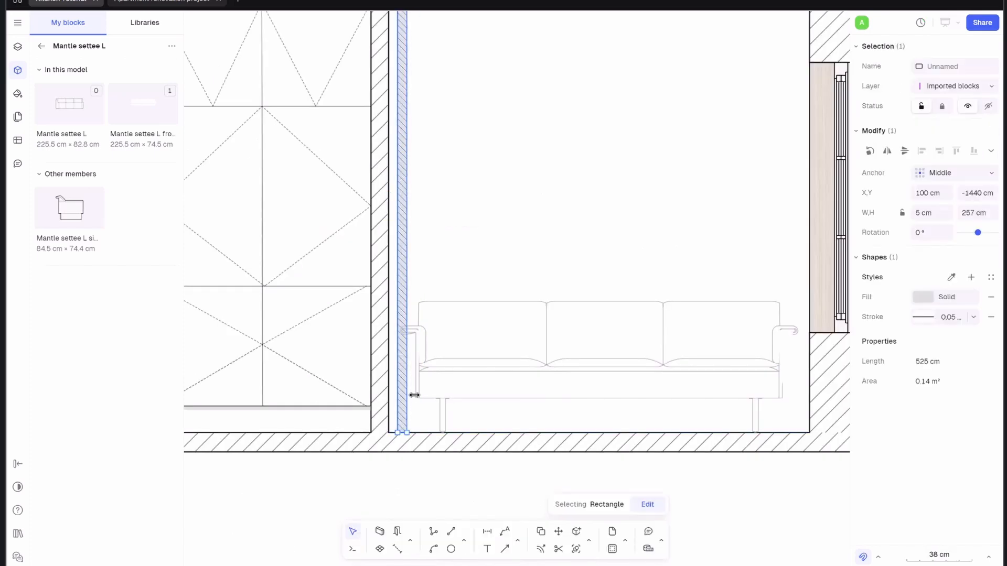
key("r")
key("Escape")
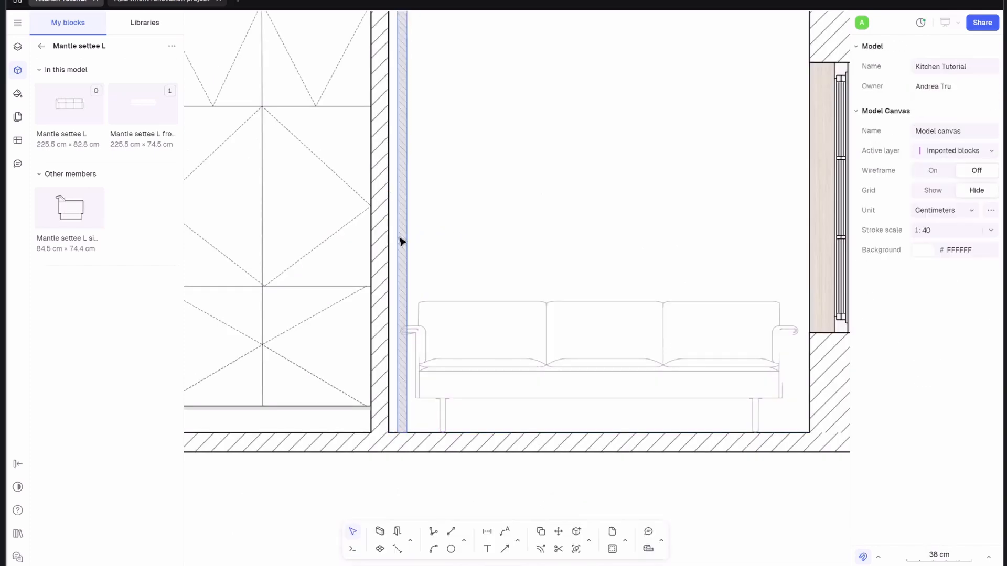
- Replace the slat's solid fill with an image fill using the wood texture
left_click(403, 242)
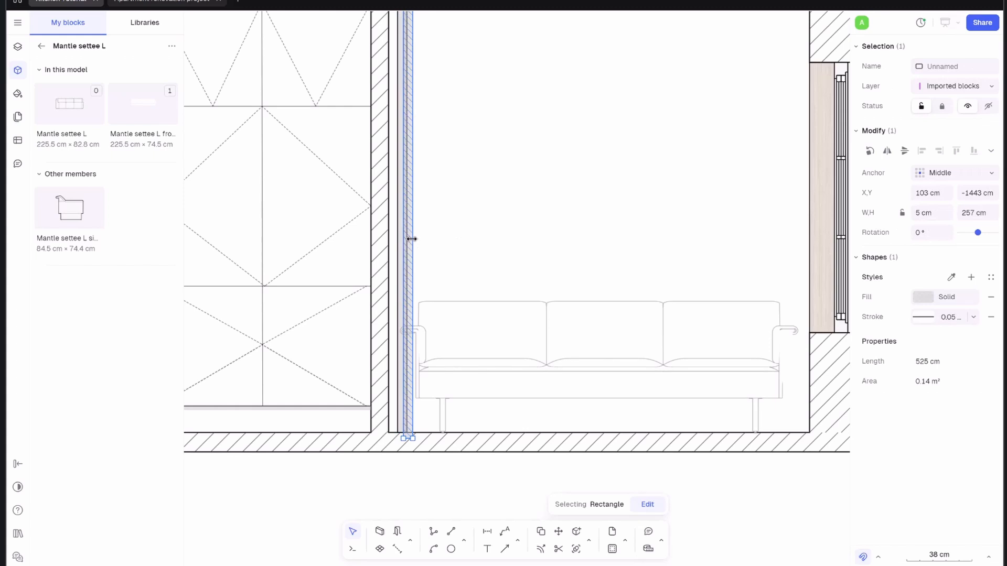
left_click_drag(413, 239, 407, 228)
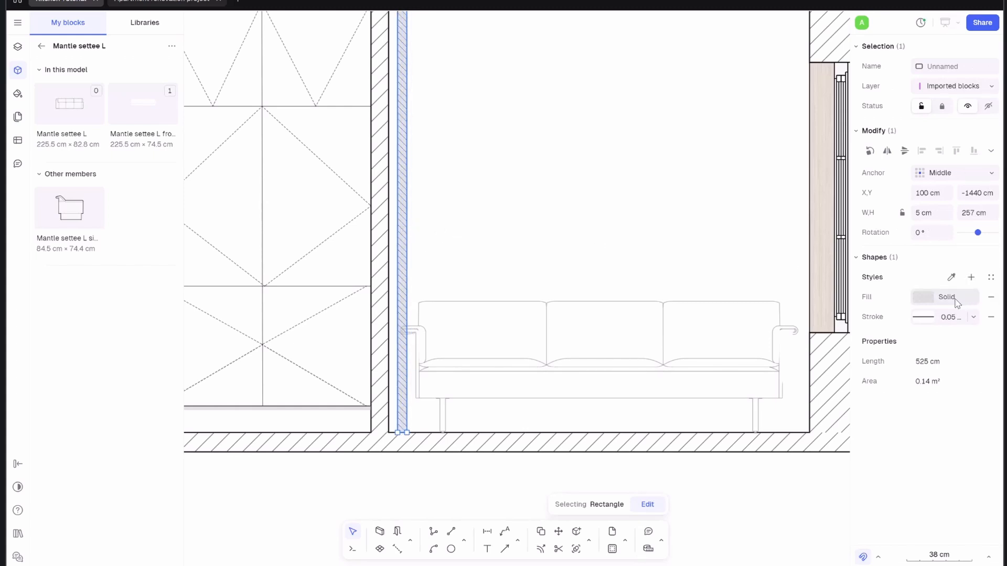
left_click(926, 302)
left_click(821, 323)
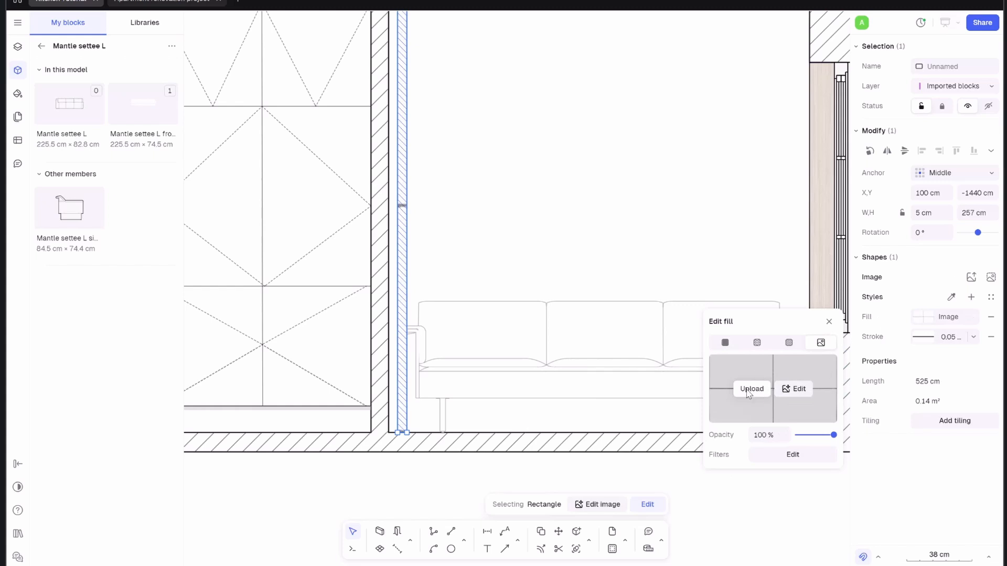
left_click(561, 220)
scroll(477, 252, "up", 3)
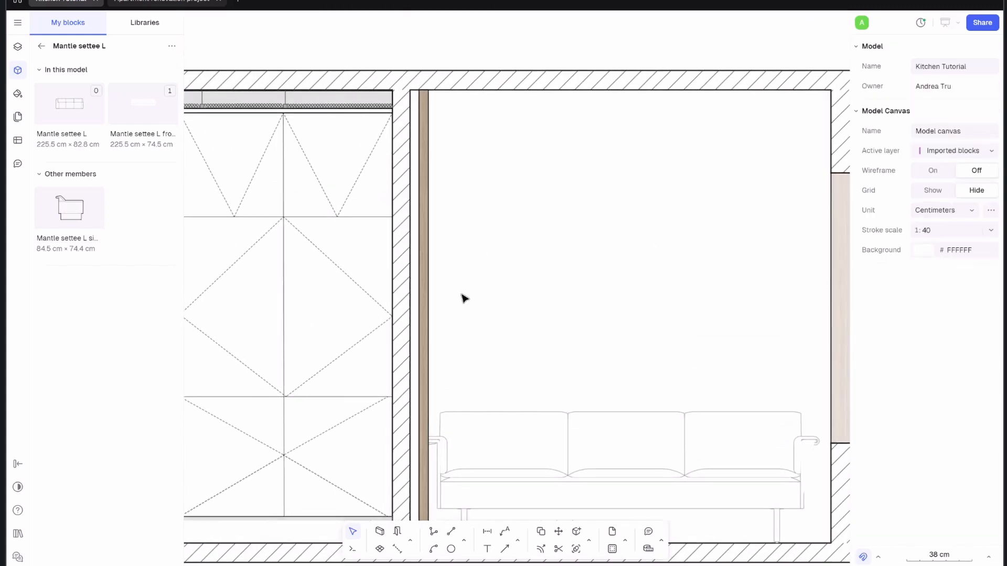
- Reduce the opacity of the slat's wood image fill
left_click(426, 278)
left_click(922, 317)
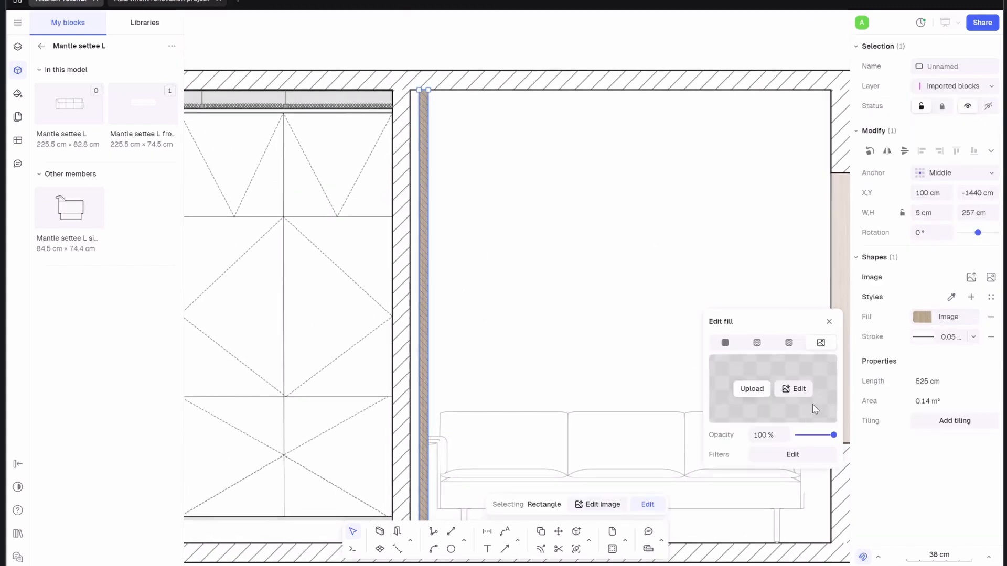
left_click(630, 313)
scroll(433, 236, "down", 3)
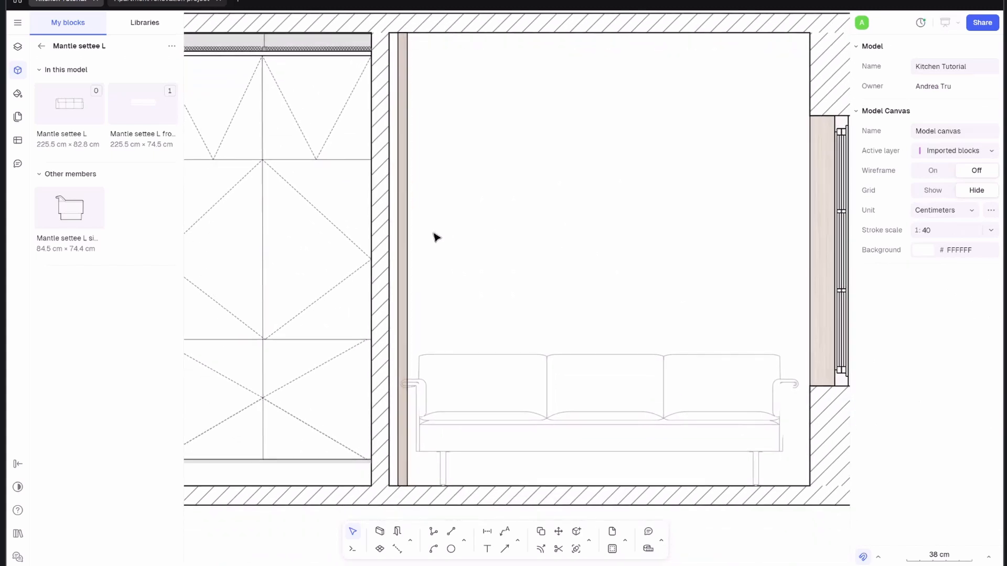
- Duplicate the wood slat twice and place the copies side by side between the partition wall and the living room
left_click(410, 255)
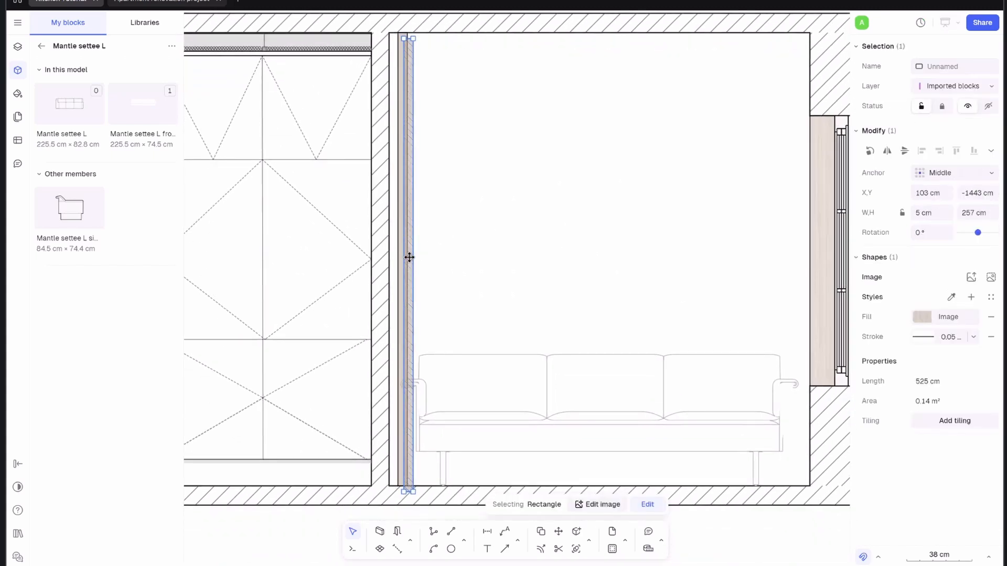
left_click_drag(409, 257, 441, 245)
left_click(517, 247)
scroll(517, 248, "down", 3)
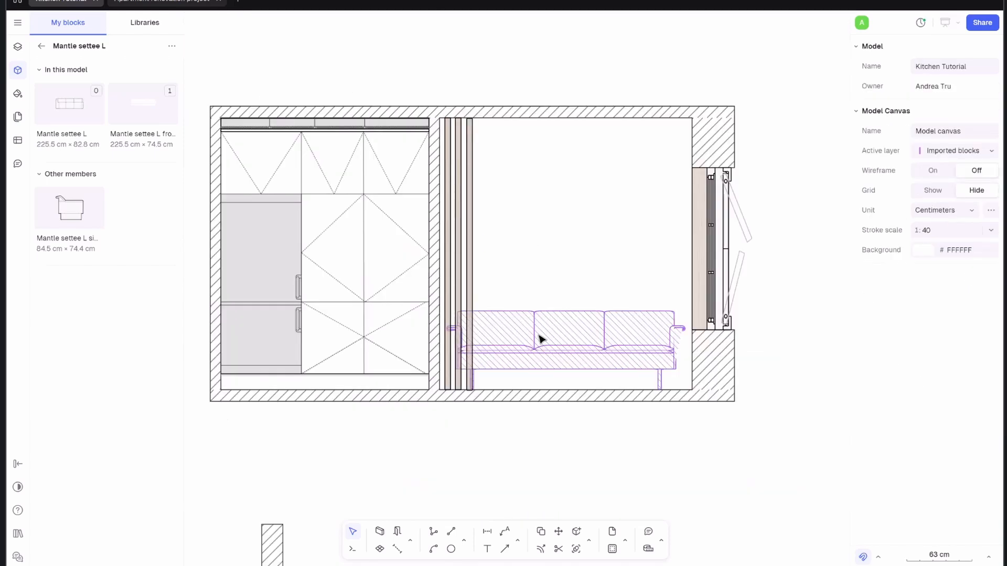
- Select the sofa and examine its place in the stacking order of the Imported blocks layer
left_click(540, 344)
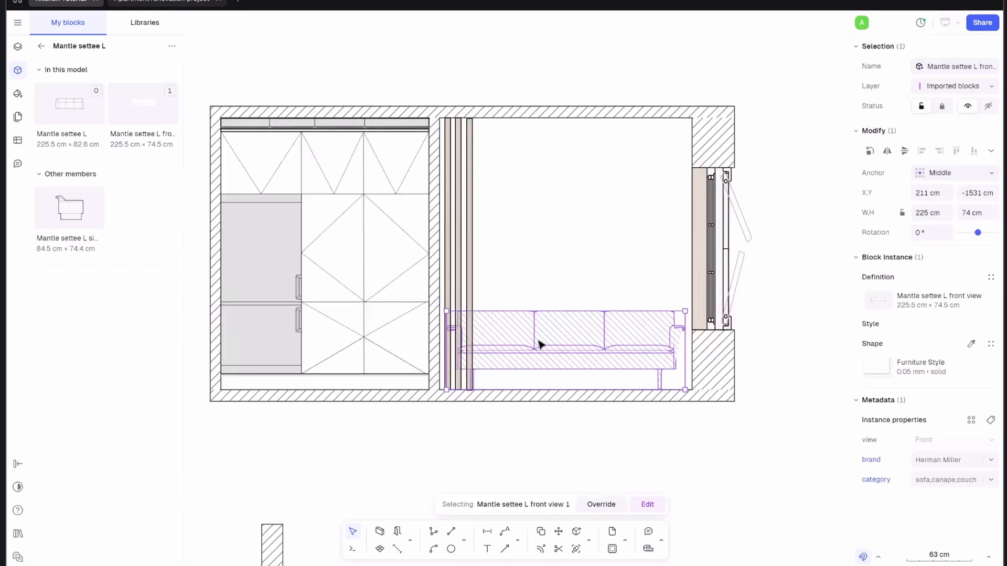
left_click(540, 240)
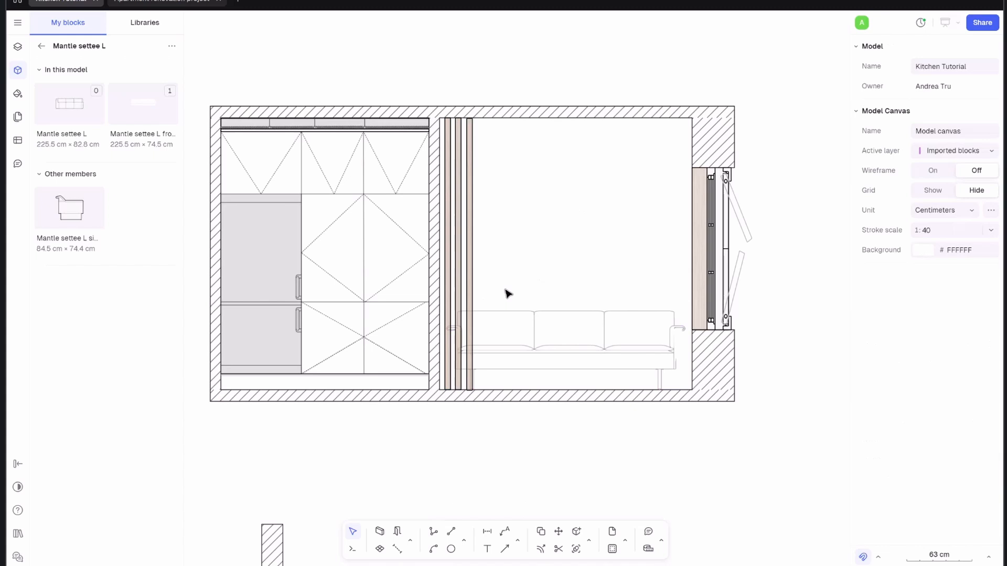
left_click(525, 339)
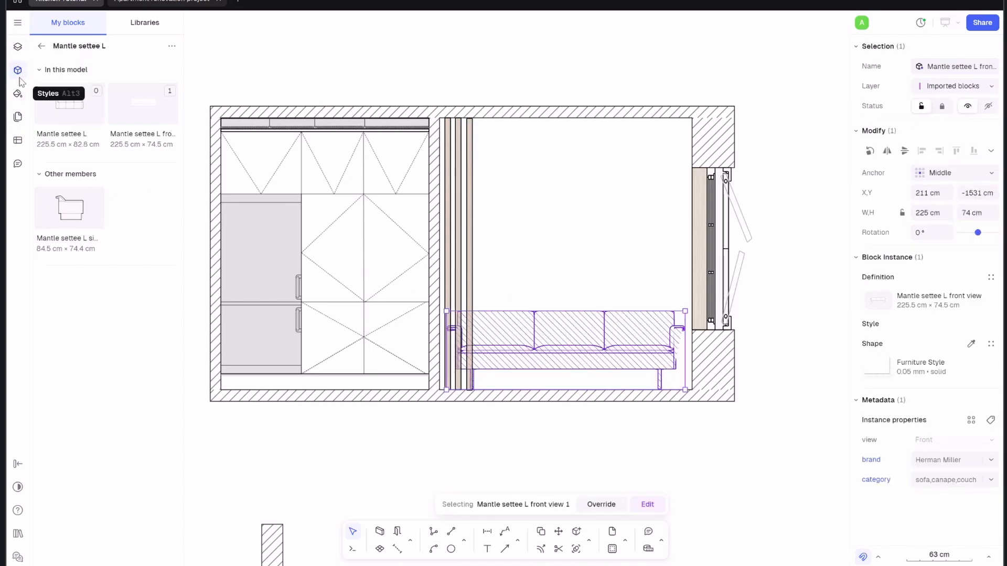
left_click(17, 46)
left_click(38, 104)
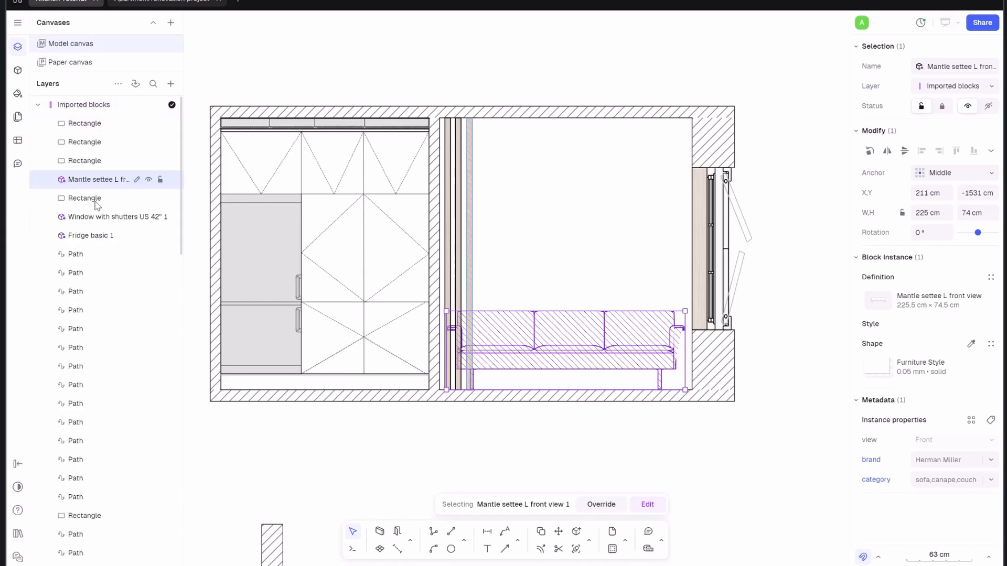
scroll(100, 236, "down", 10)
scroll(108, 271, "up", 10)
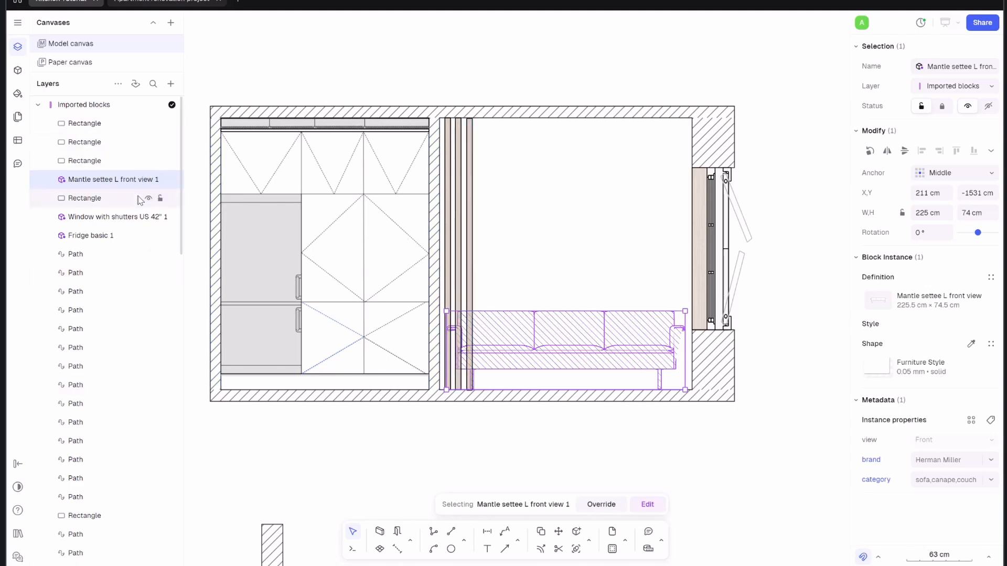
left_click(38, 105)
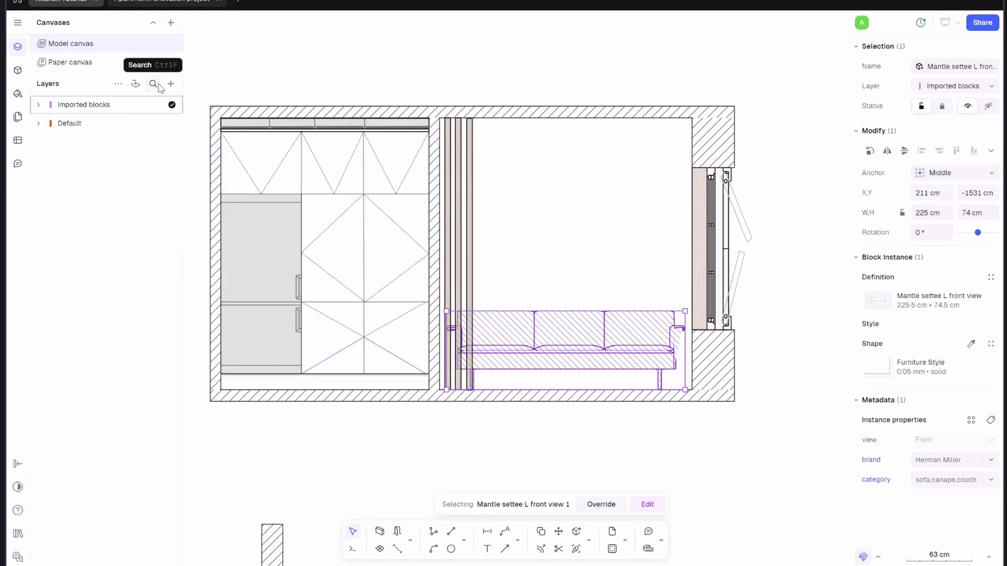
- Create a new layer named Furniture above the Imported blocks layer
left_click(171, 84)
left_click(181, 107)
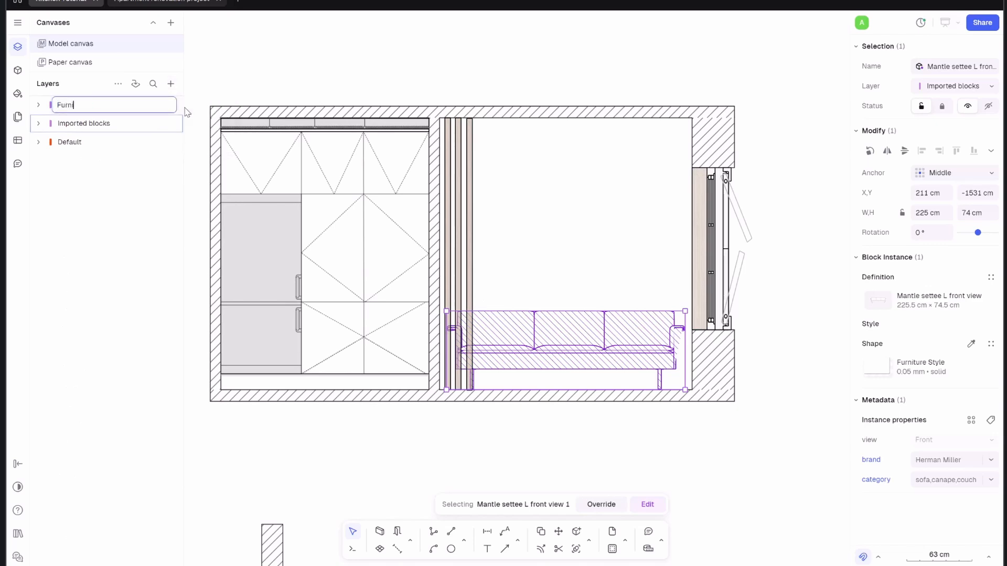
key("Return")
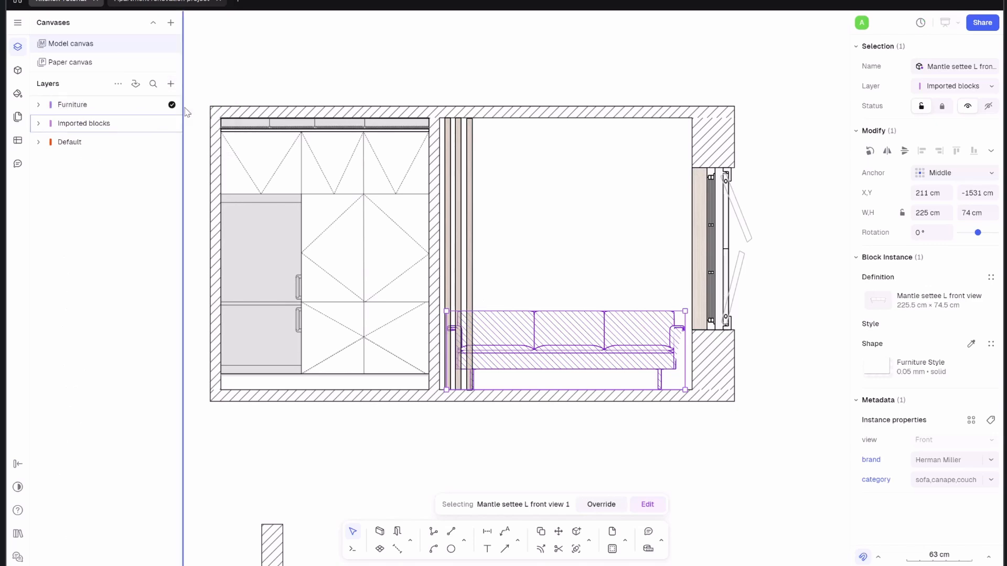
- Move the sofa block to the Furniture layer so it sits in front of the wood slats
left_click(589, 212)
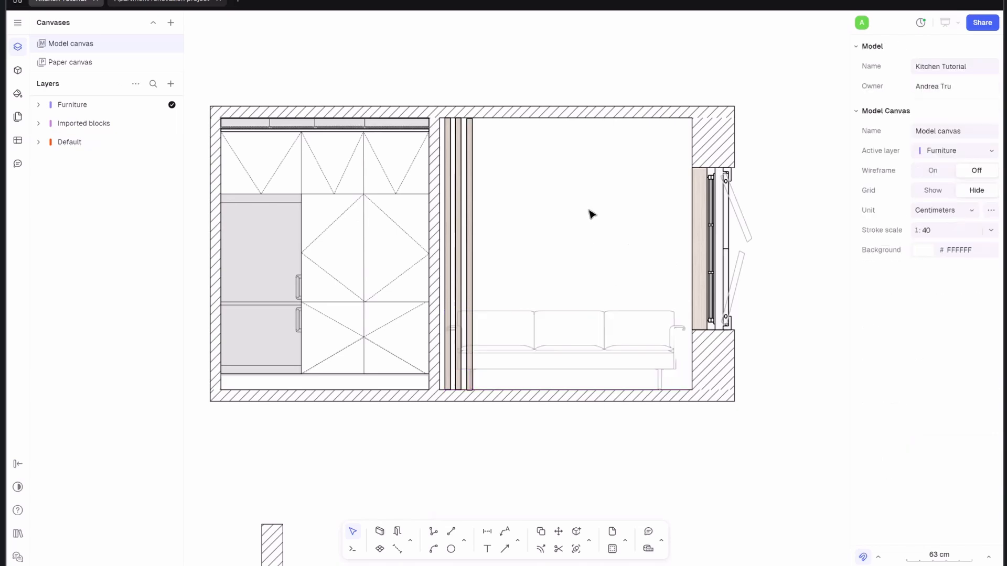
left_click(605, 321)
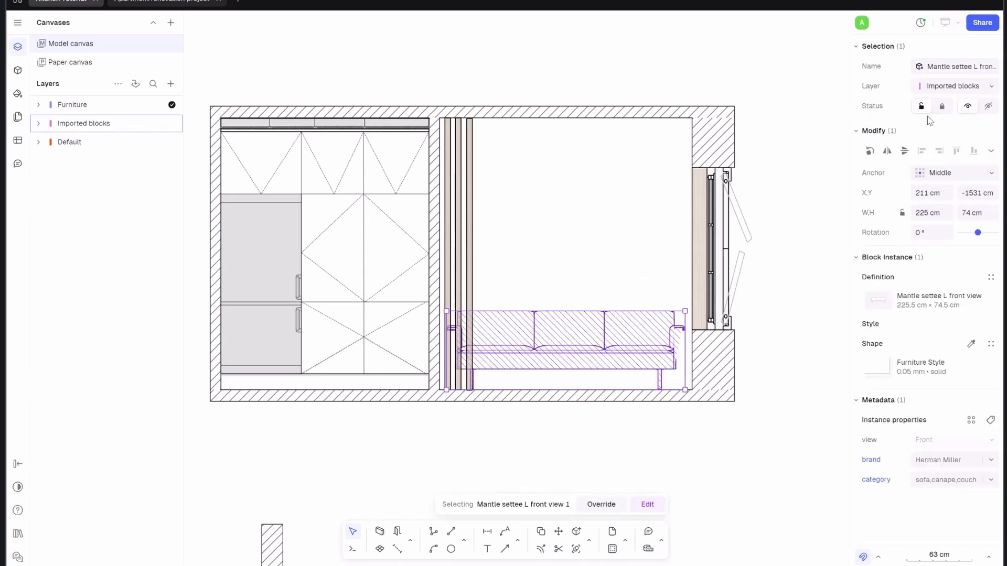
left_click(958, 88)
left_click(942, 87)
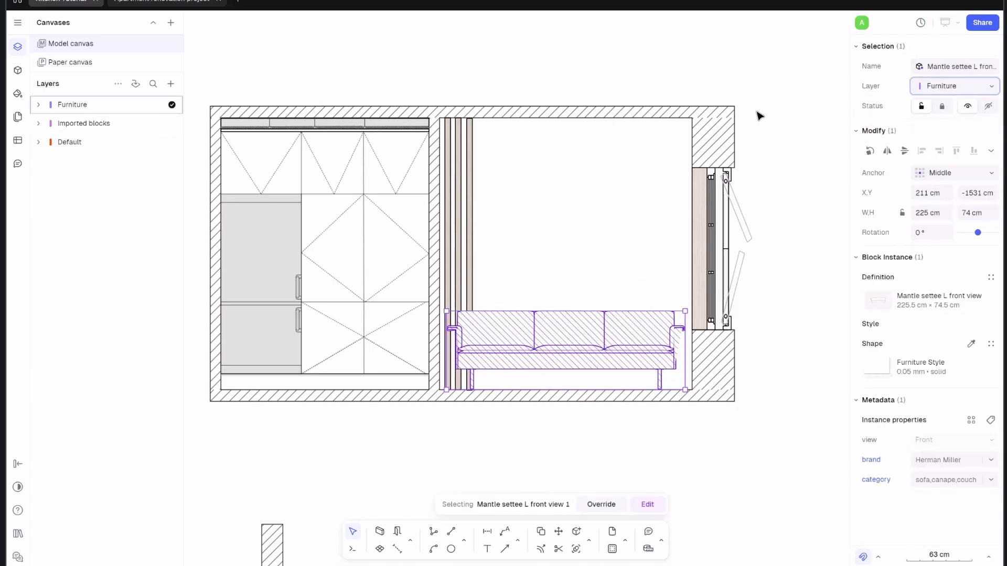
left_click(763, 107)
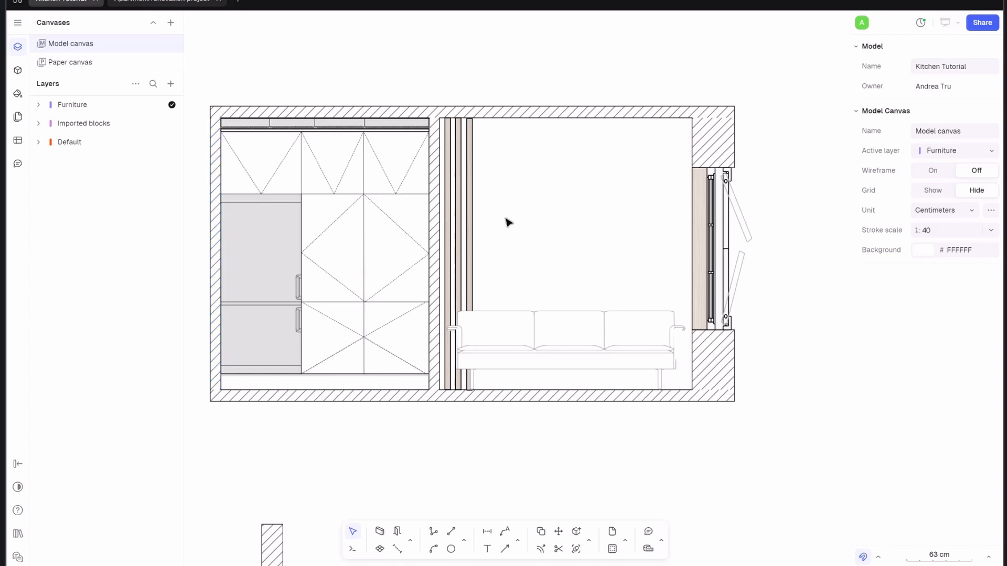
- Switch to the Apartment renovation project and examine the wall finish and furnishings in the View B elevation
scroll(536, 207, "up", 1)
left_click(183, 2)
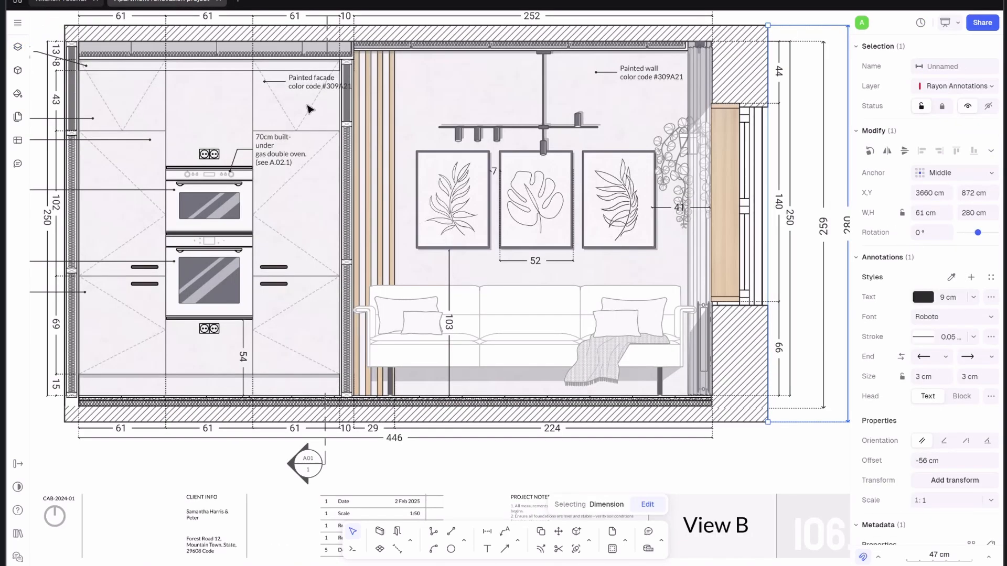
scroll(367, 214, "down", 3)
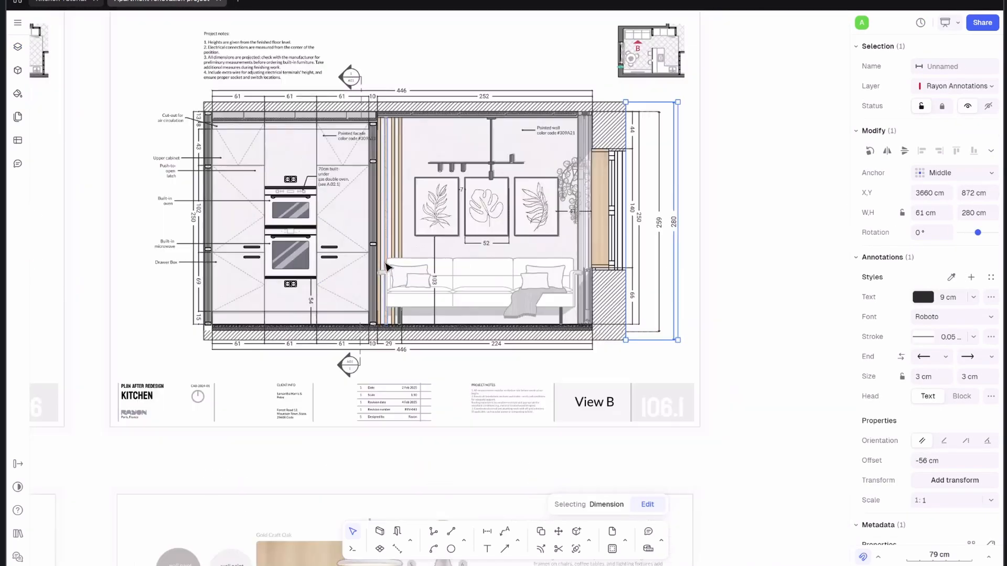
scroll(317, 172, "up", 2)
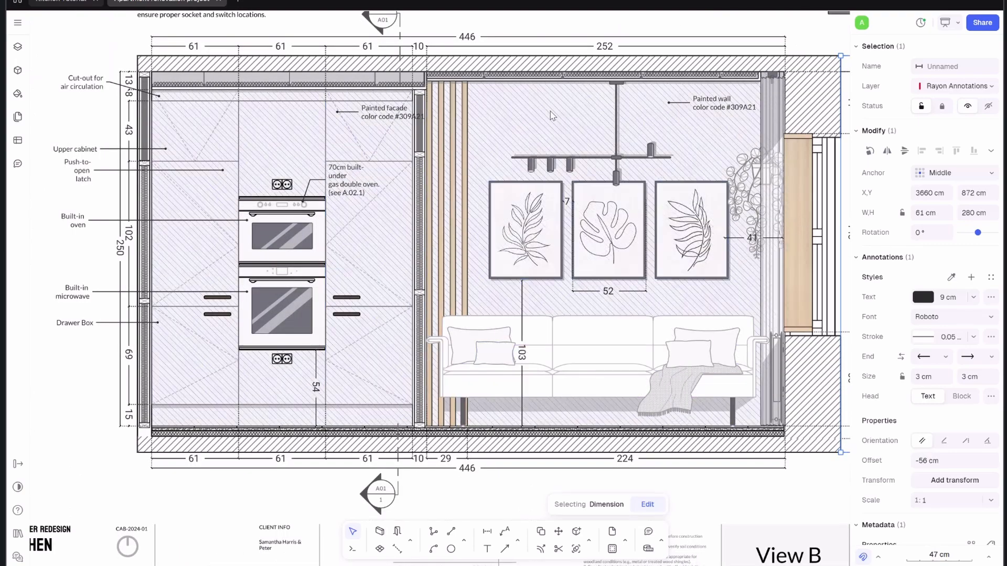
- Switch to the Kitchen Tutorial drawing and draw a 197 by 244 cm rectangle covering the whole cabinet front
scroll(651, 157, "up", 2)
scroll(310, 233, "down", 2)
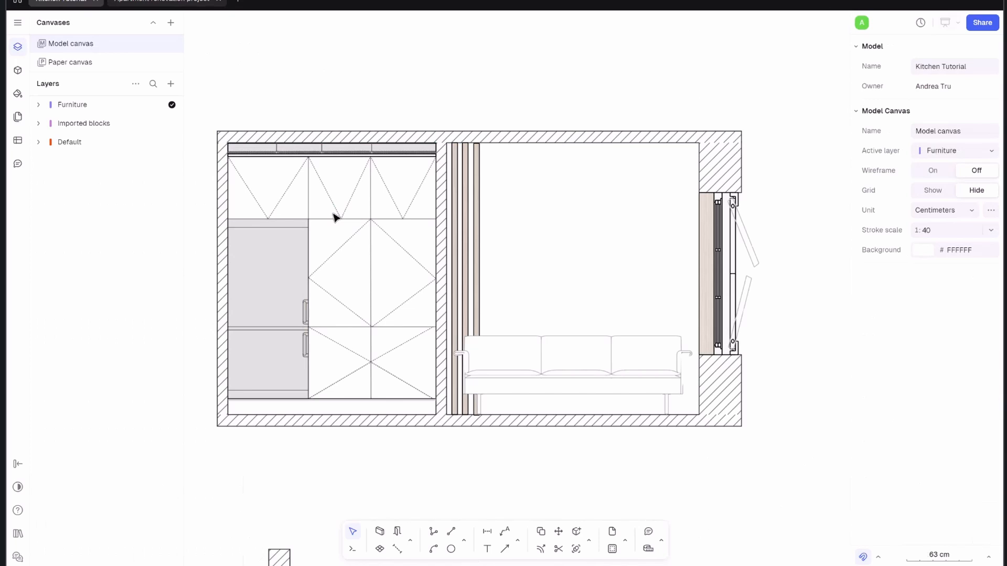
scroll(335, 216, "down", 2)
scroll(455, 267, "up", 2)
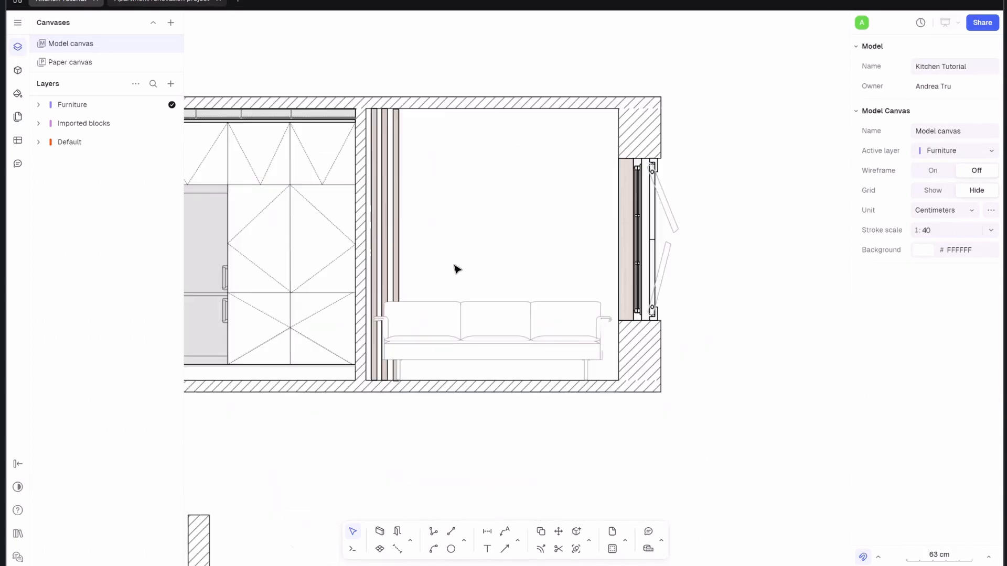
middle_click_drag(452, 223, 582, 223)
type("rec")
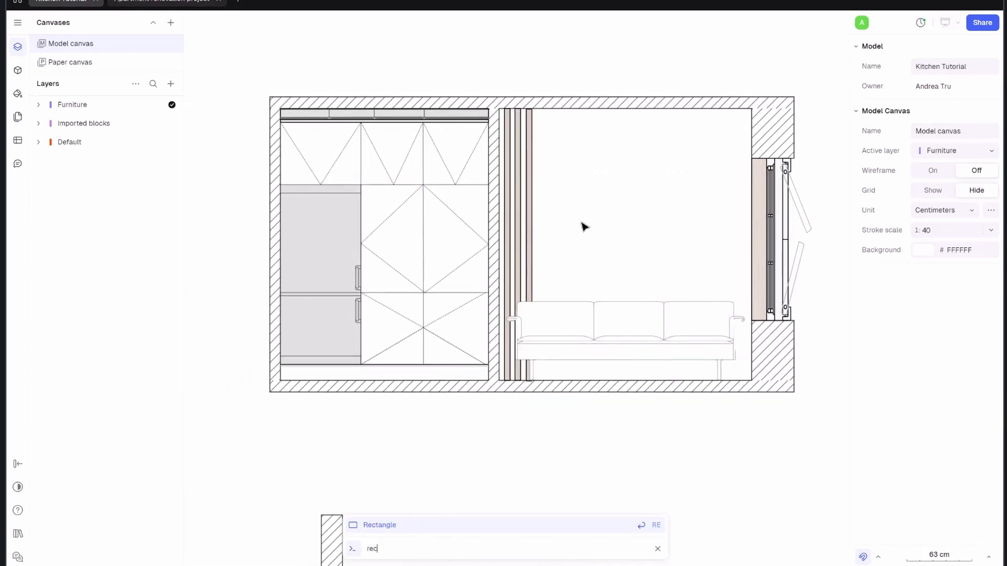
key("Return")
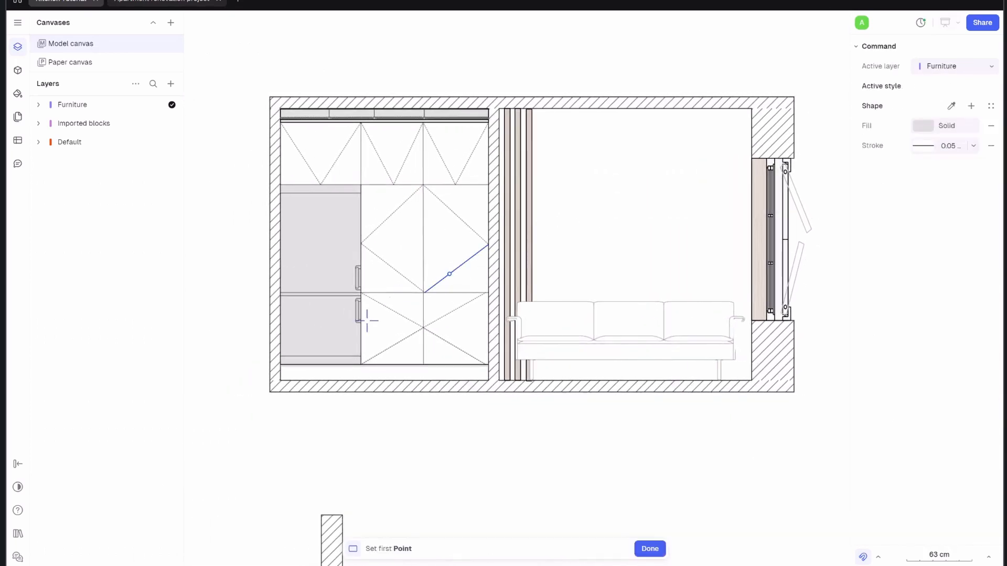
left_click(281, 380)
left_click(489, 122)
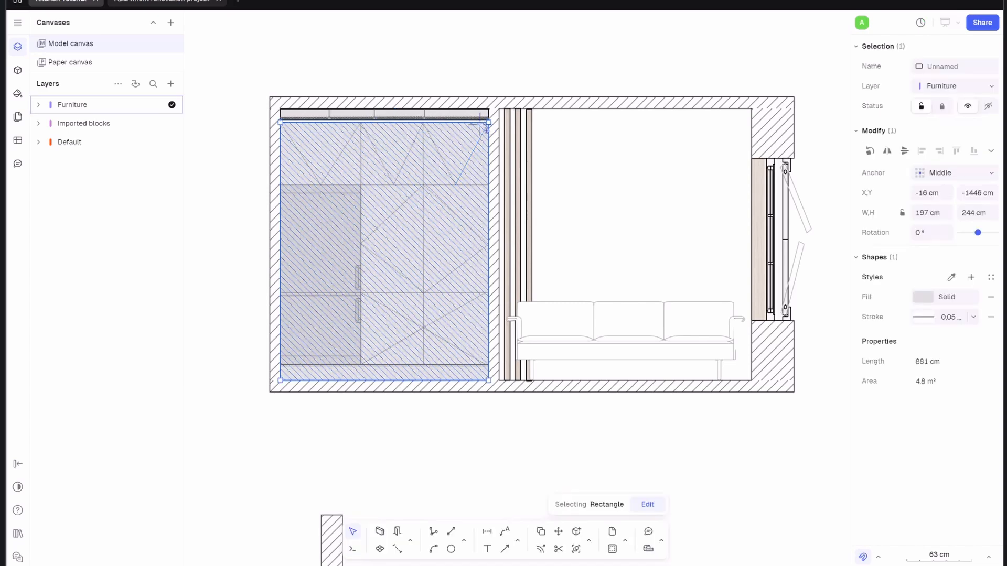
key("Escape")
- Change the cabinet rectangle's solid fill to a near-white tint at 46% opacity
left_click(508, 175)
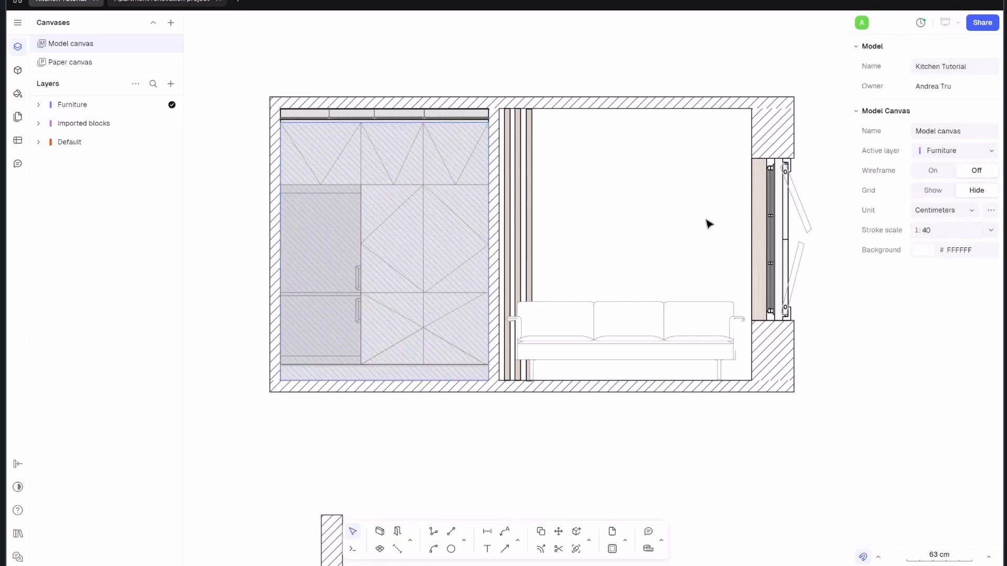
left_click(950, 299)
left_click_drag(712, 355, 712, 338)
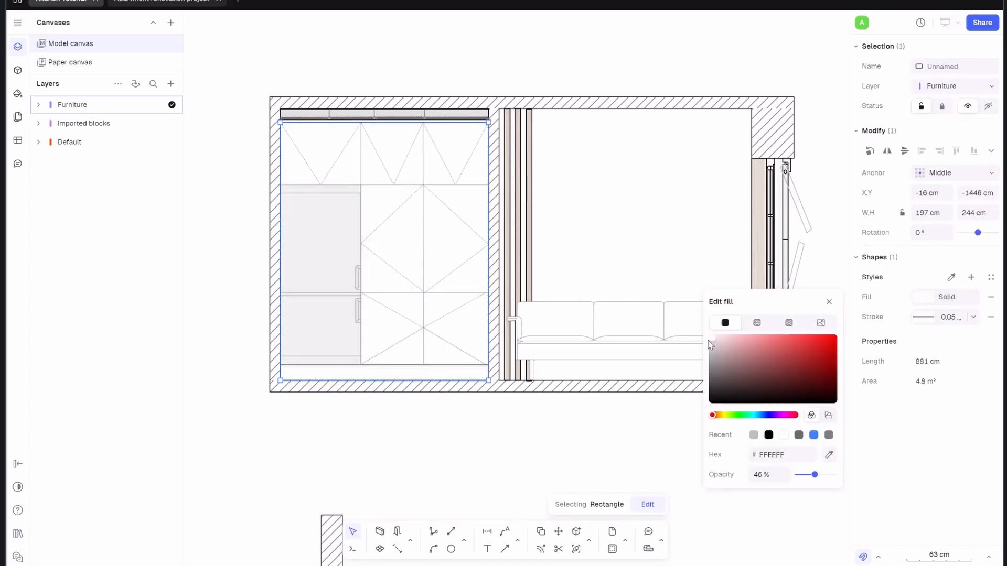
key("Escape")
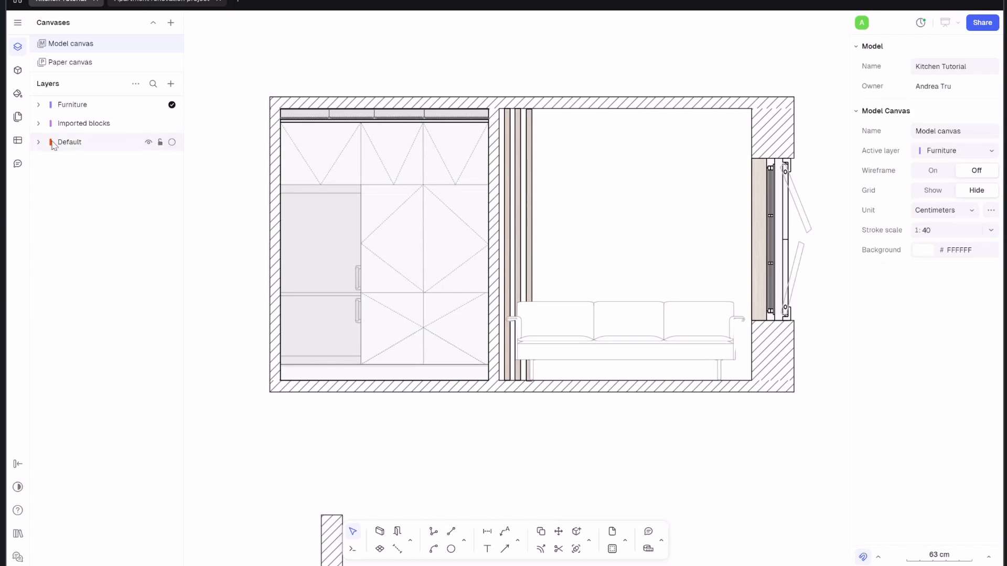
- Create a new layer named Background
left_click(425, 140)
key("Escape")
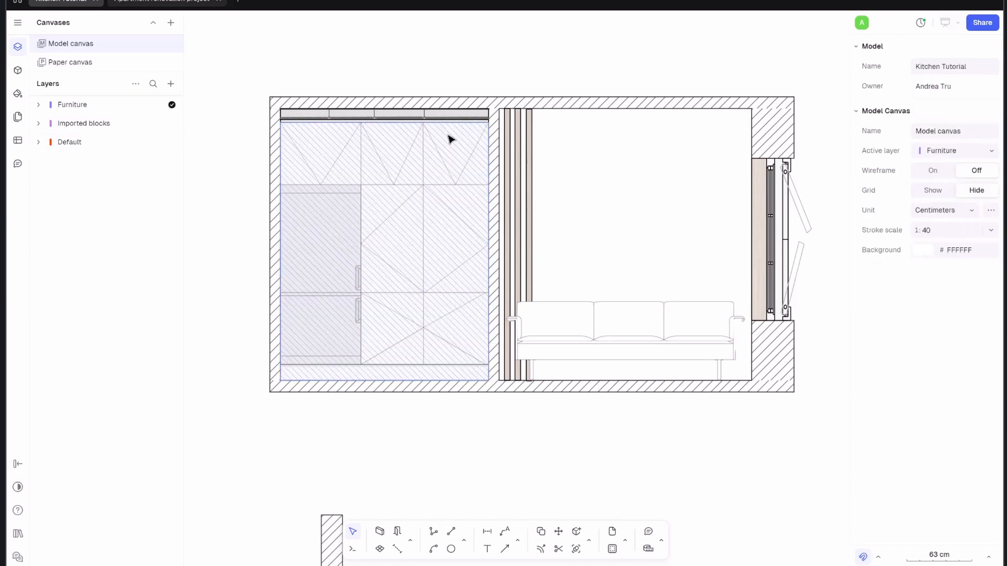
left_click(450, 137)
key("Escape")
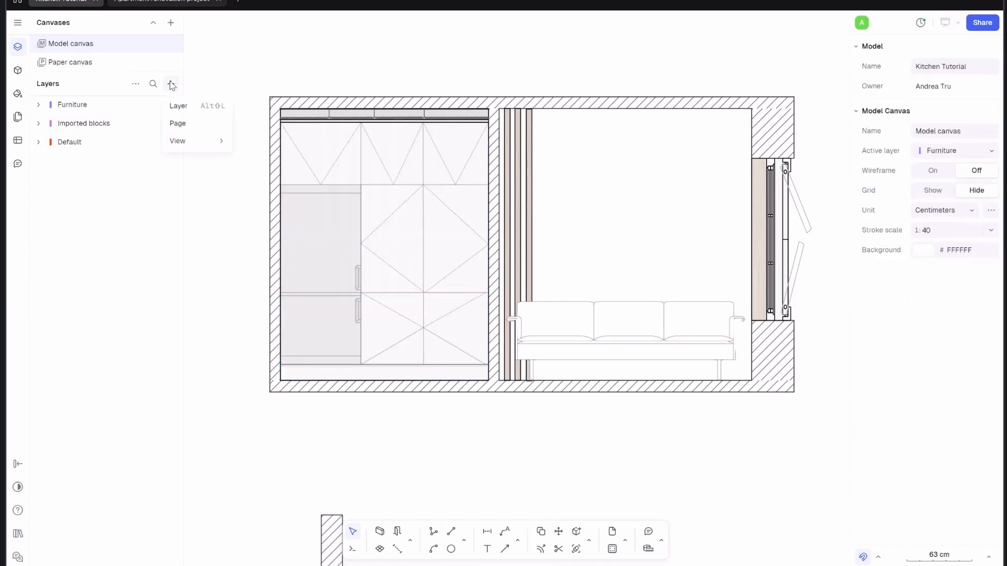
left_click(179, 106)
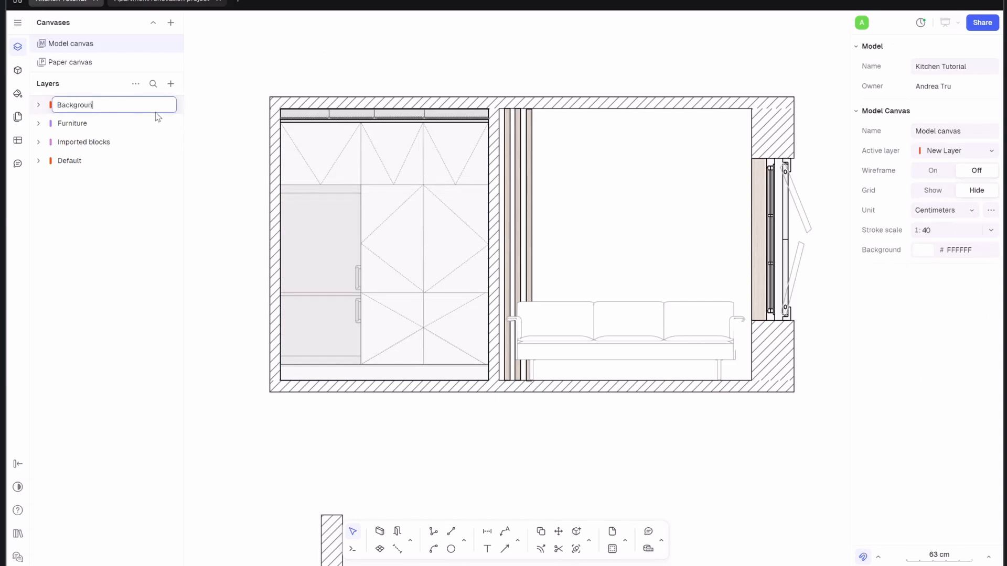
key("Return")
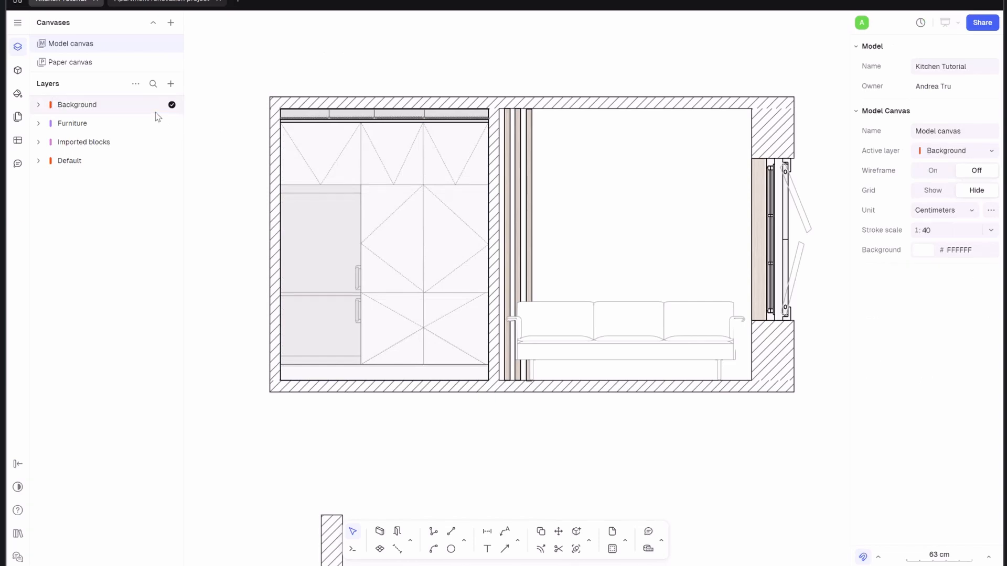
- Move the tinted rectangle to the Background layer and place that layer below Default in the layer order
left_click(407, 163)
left_click(951, 85)
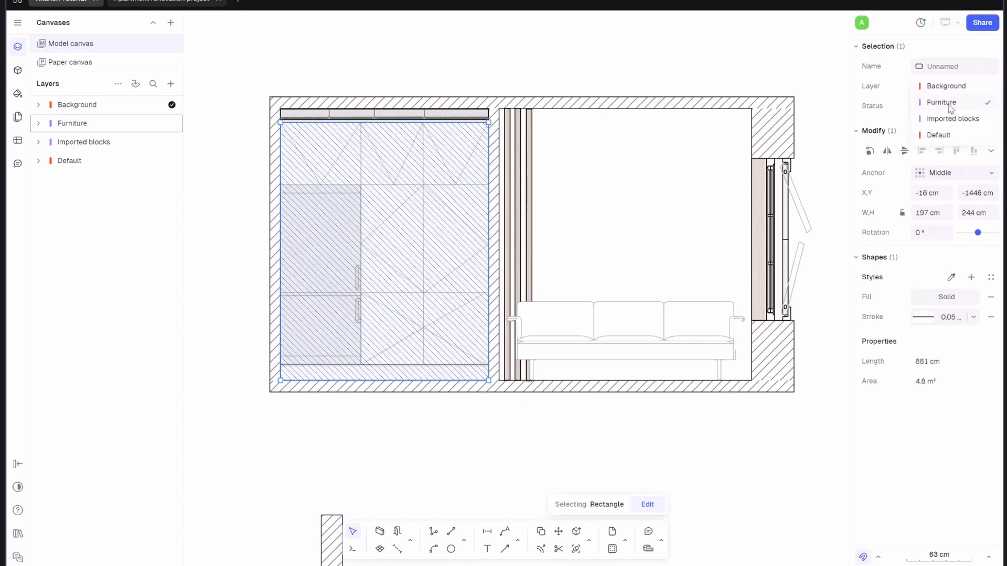
left_click(944, 87)
left_click_drag(89, 103, 84, 175)
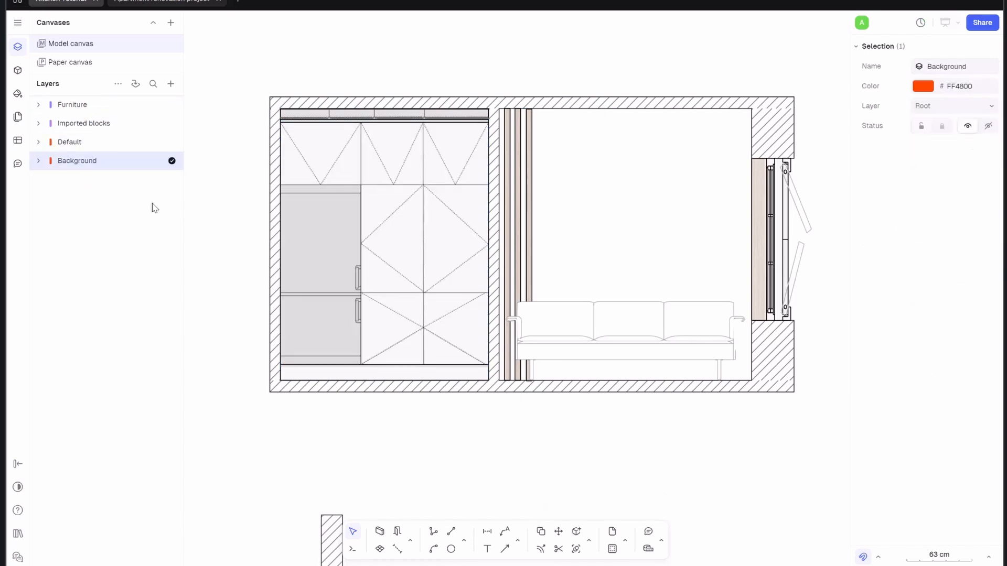
- Copy the tinted rectangle into the living room and stretch it to fill the wall up to the window and floor
left_click(407, 136)
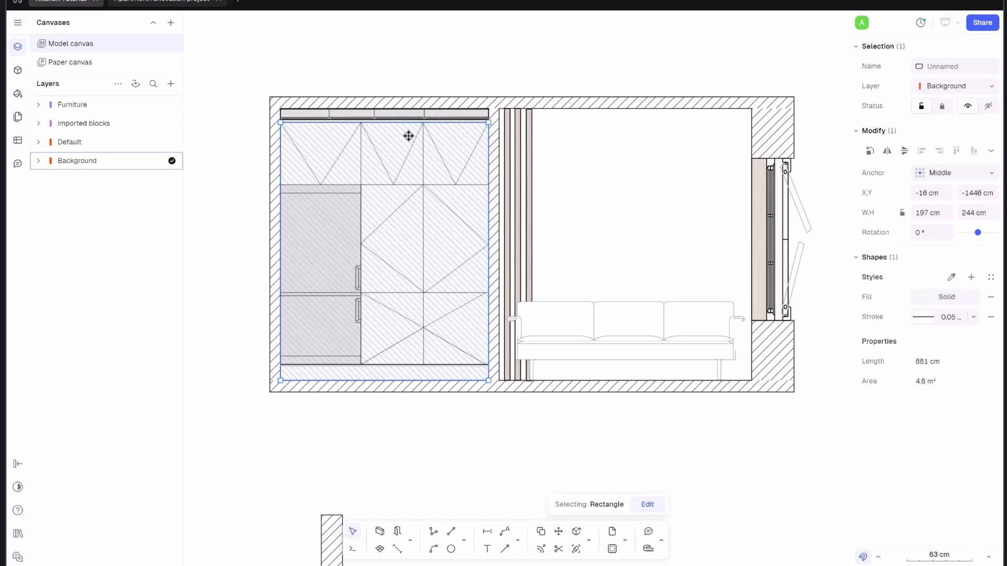
left_click_drag(409, 136, 621, 160)
left_click_drag(749, 201, 752, 199)
left_click_drag(630, 370, 627, 381)
left_click(568, 436)
middle_click_drag(536, 438, 502, 457)
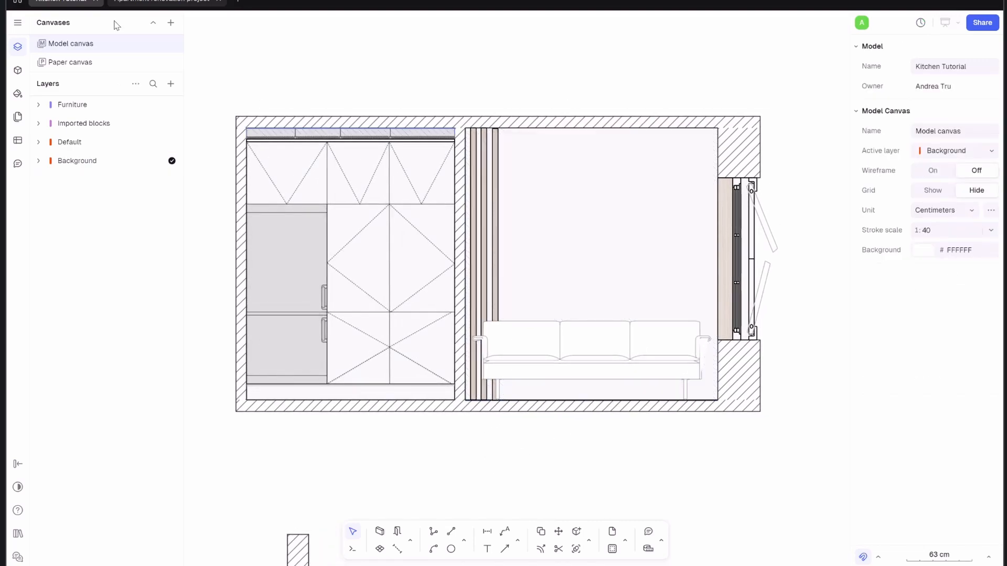
- Check the wall pictures in the Apartment renovation project, and draw a rectangle about 152 by 112 cm above the sofa
left_click(140, 2)
scroll(510, 207, "up", 5)
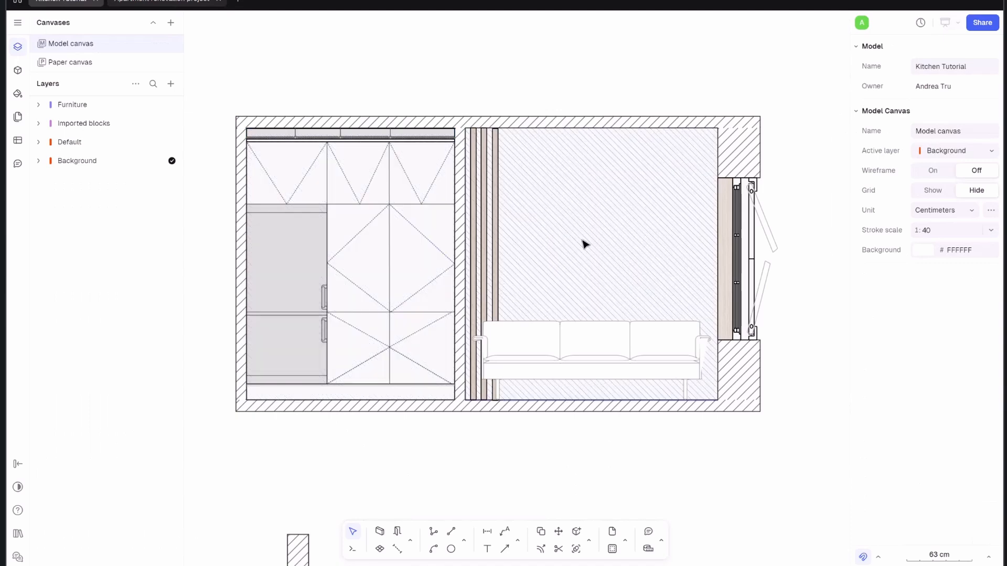
middle_click_drag(584, 244, 485, 247)
type("rec")
key("Return")
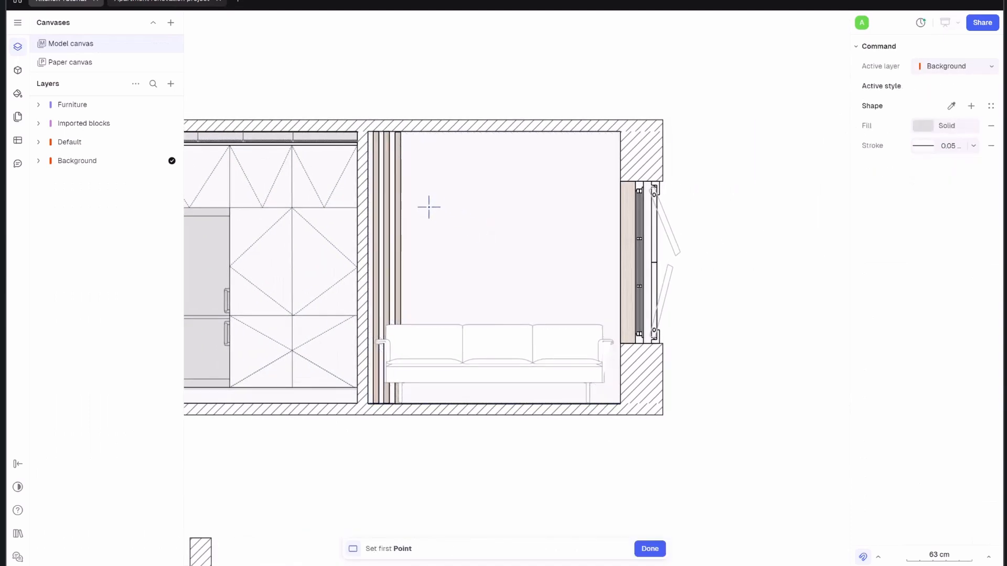
left_click(420, 187)
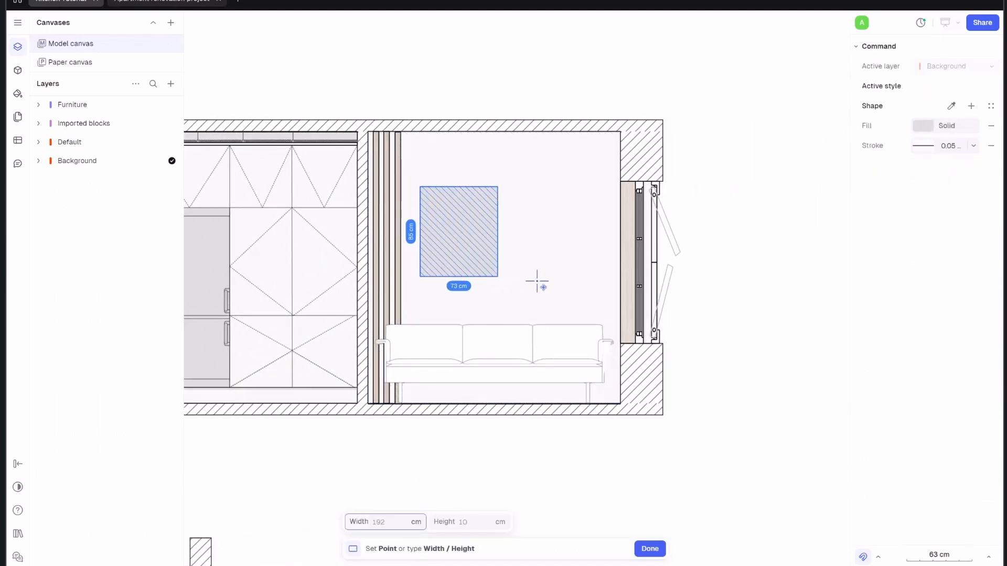
left_click(581, 305)
left_click(591, 284)
left_click(528, 236)
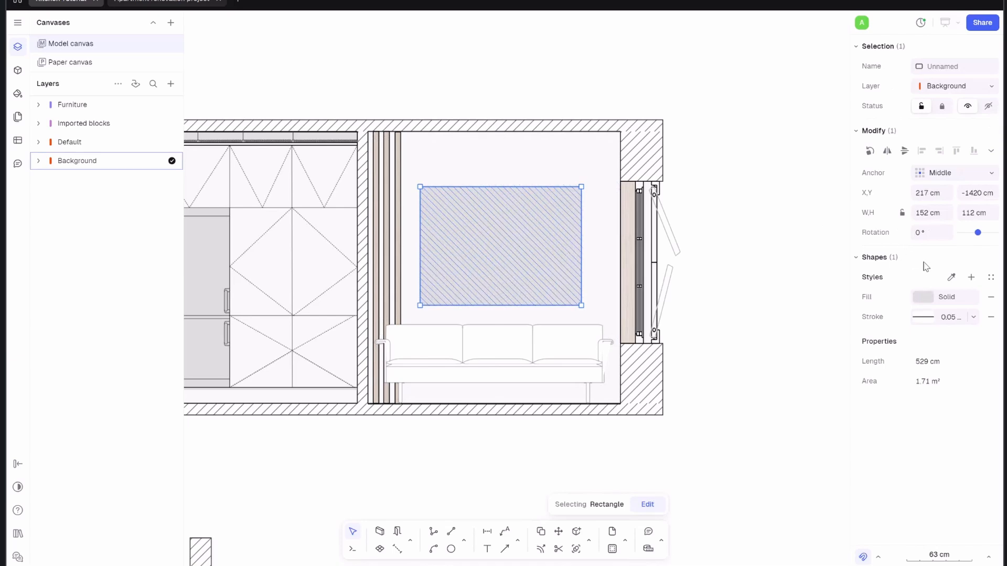
- Fill the rectangle above the sofa with black at a reduced opacity and fade out its outline
left_click(926, 297)
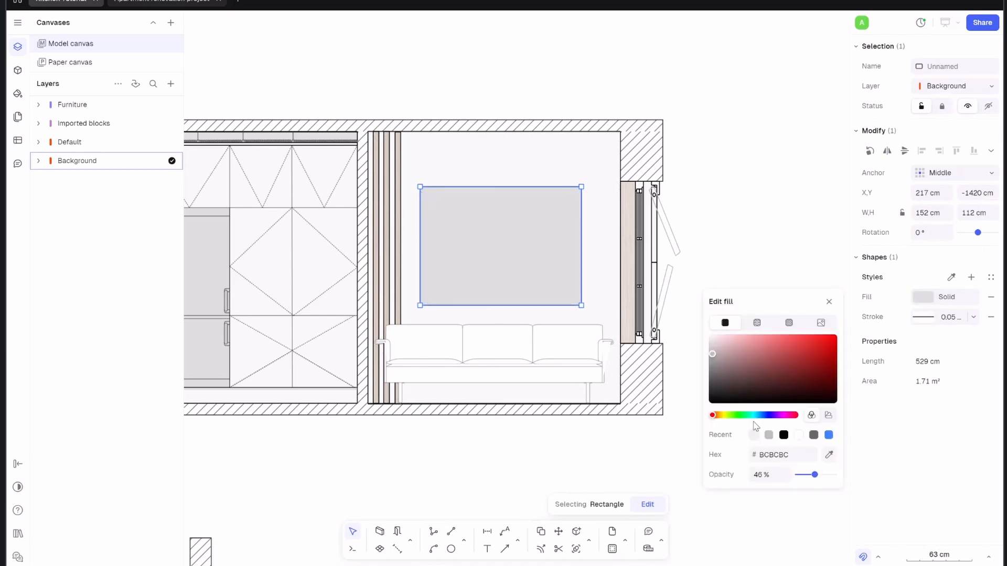
left_click(783, 435)
left_click_drag(815, 475, 806, 479)
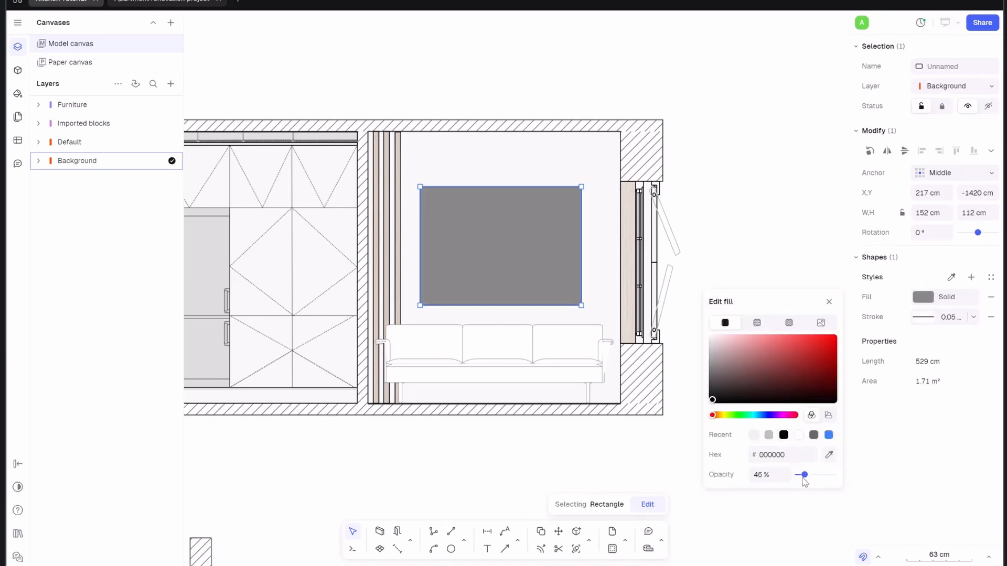
left_click(753, 282)
left_click(576, 267)
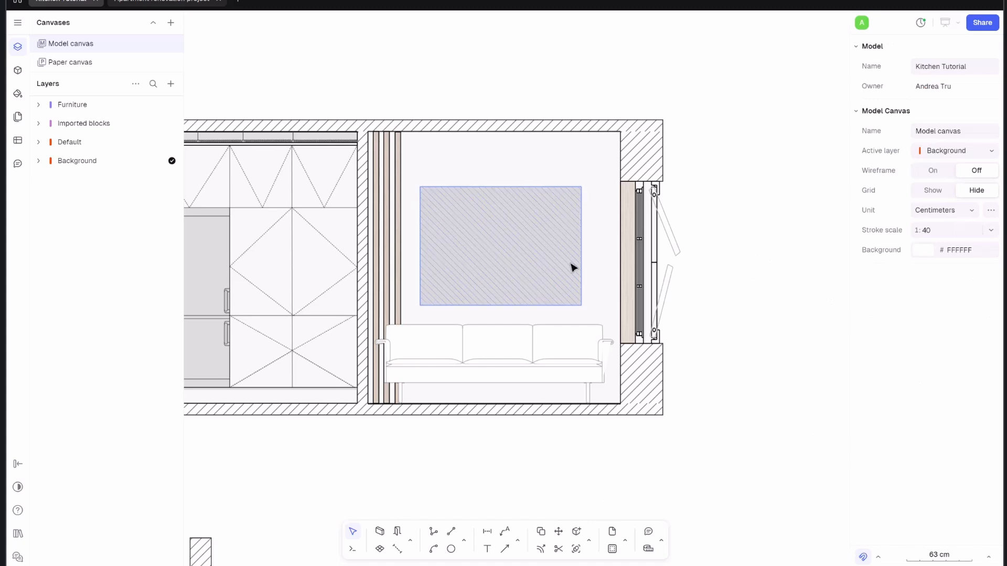
left_click(922, 319)
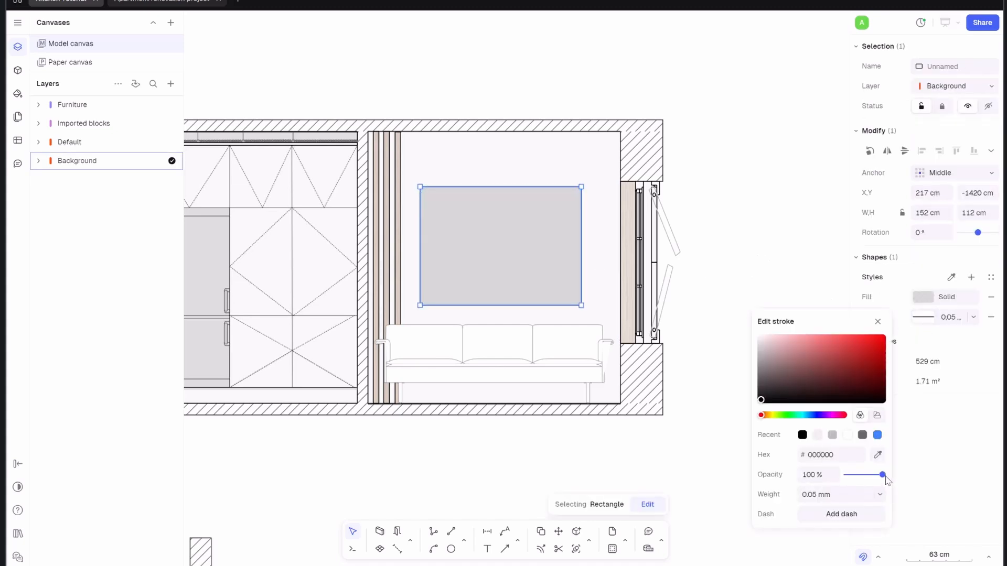
left_click(726, 180)
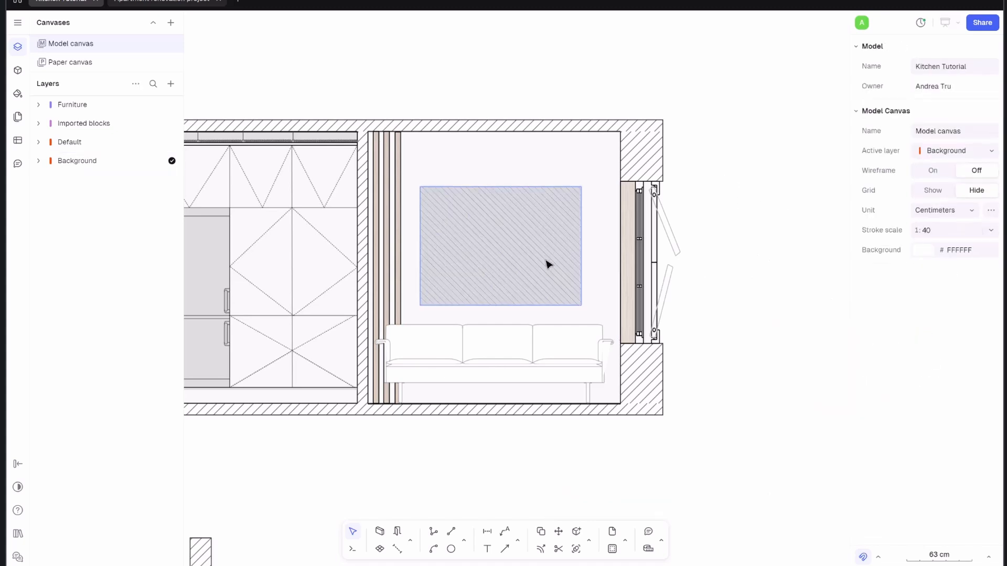
- Draw nested rectangles inside the light grey one, forming a darker grey frame around a white picture panel
type("rec")
key("Return")
scroll(421, 300, "up", 3)
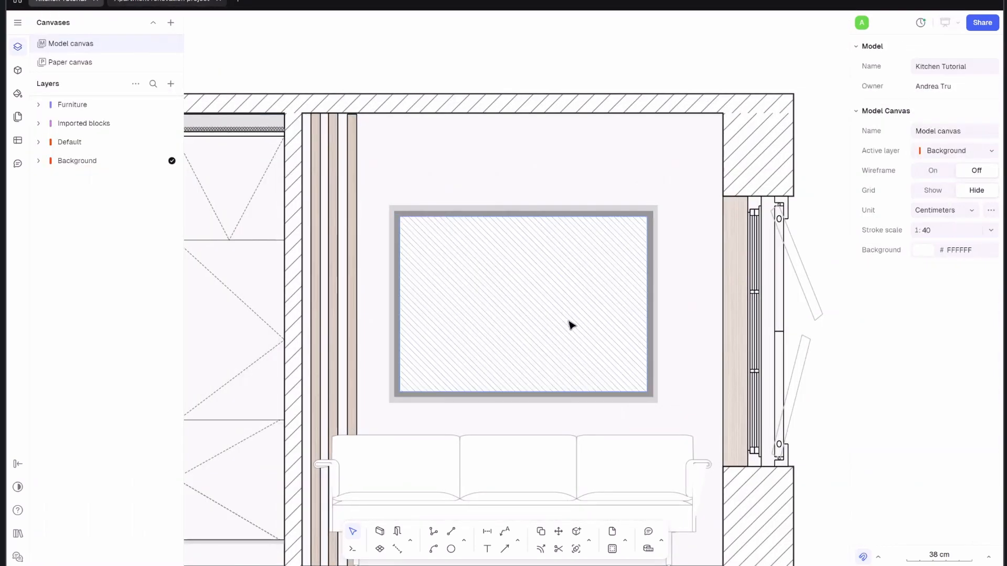
- Sketch a looping abstract curve through freehand points inside the white picture panel above the sofa
middle_click_drag(572, 325, 513, 279)
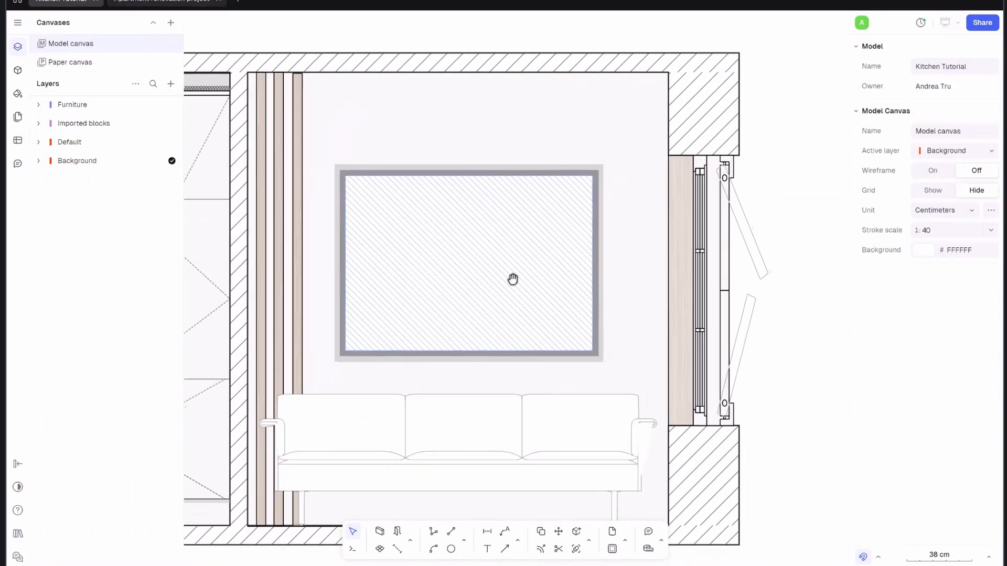
left_click(464, 542)
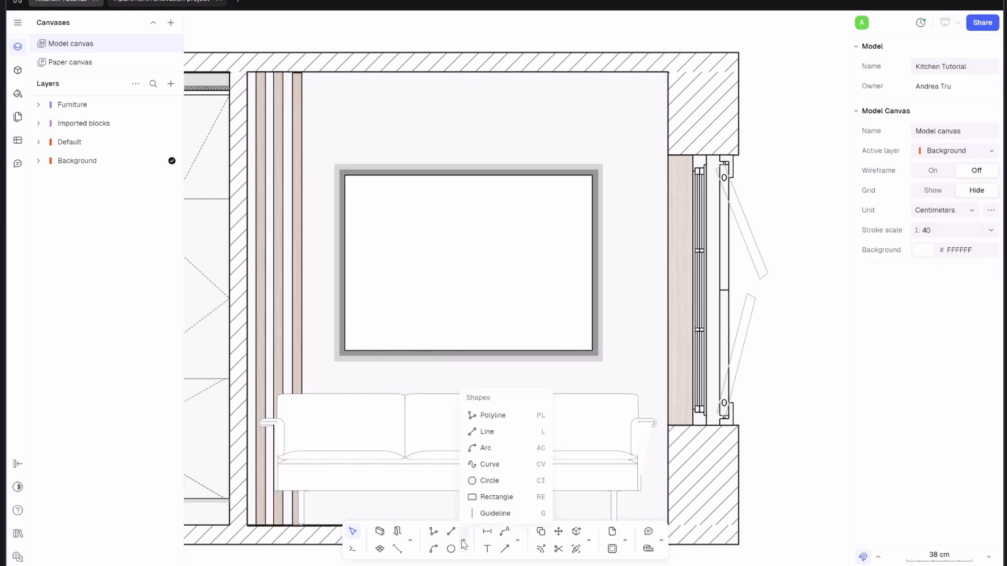
left_click(490, 464)
left_click(383, 324)
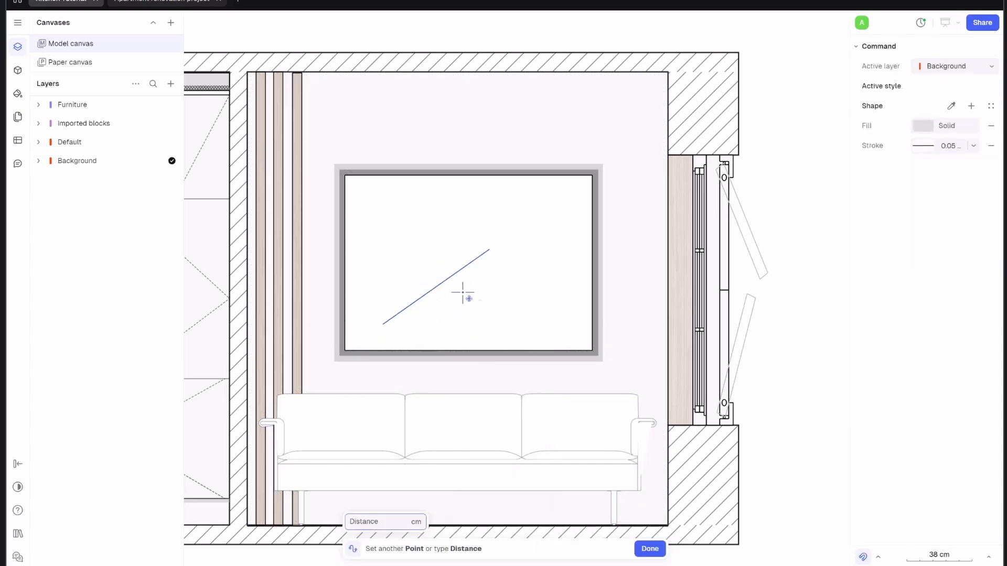
left_click(479, 264)
left_click(425, 207)
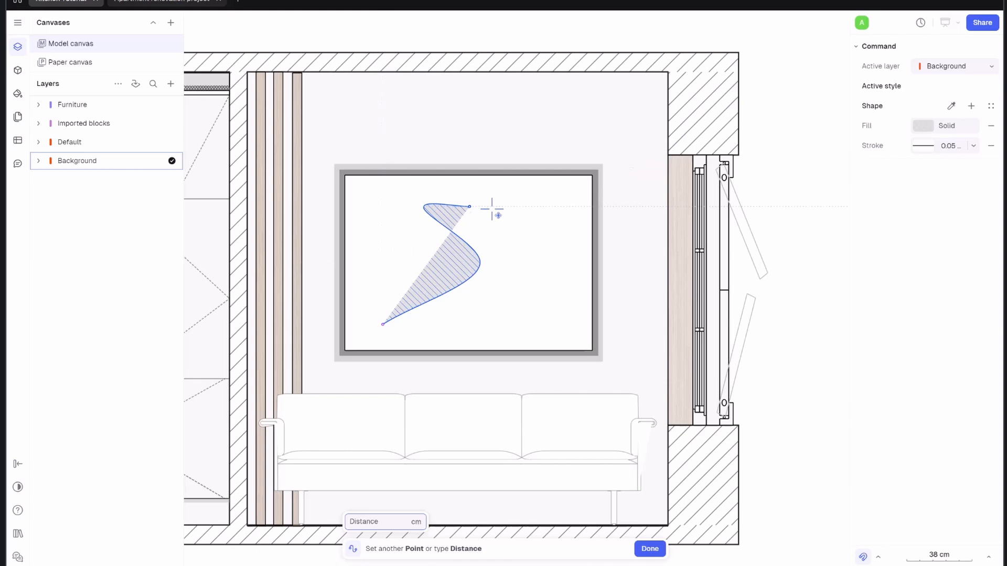
left_click(530, 300)
left_click(543, 200)
left_click(383, 202)
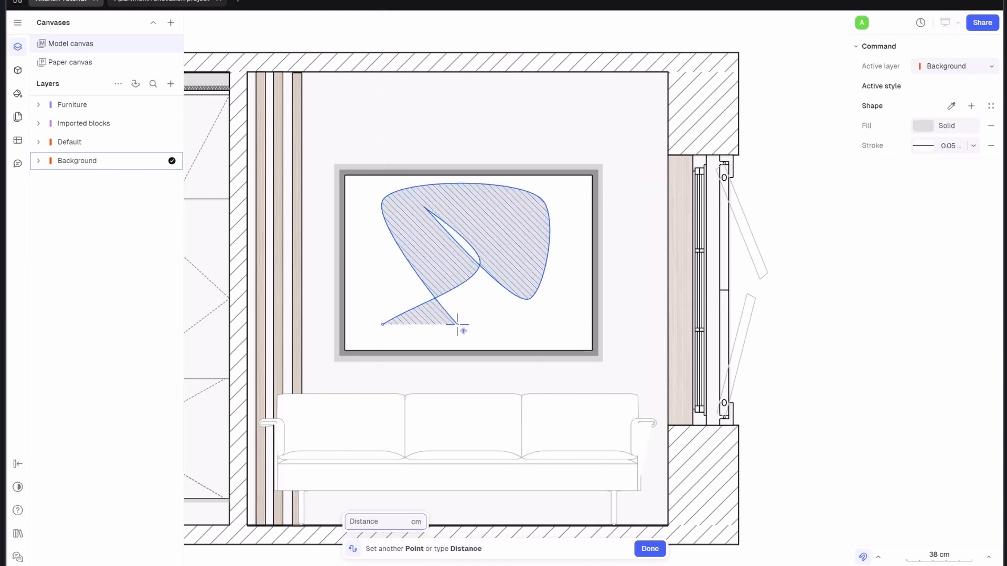
left_click(458, 325)
left_click(532, 299)
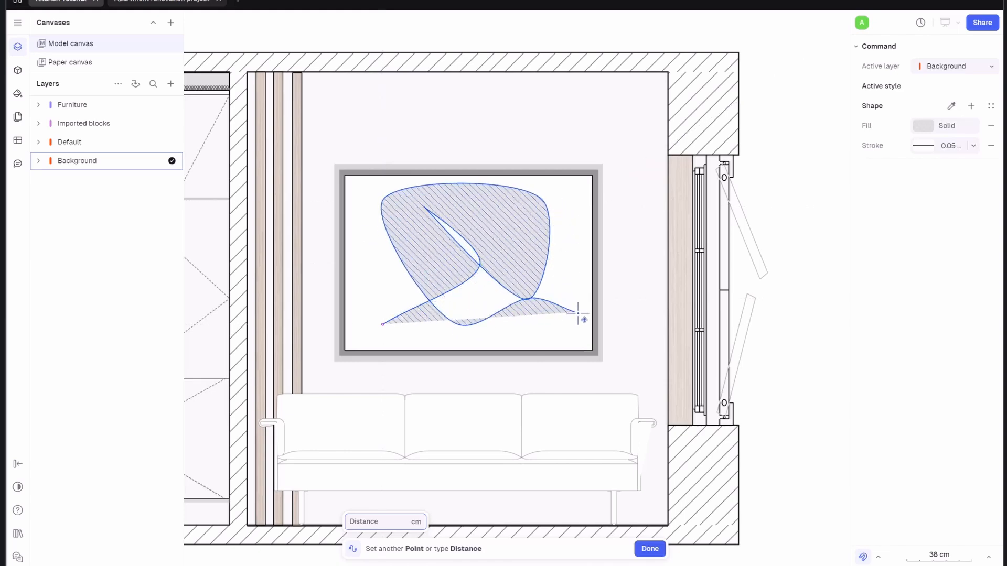
left_click(582, 307)
left_click(570, 211)
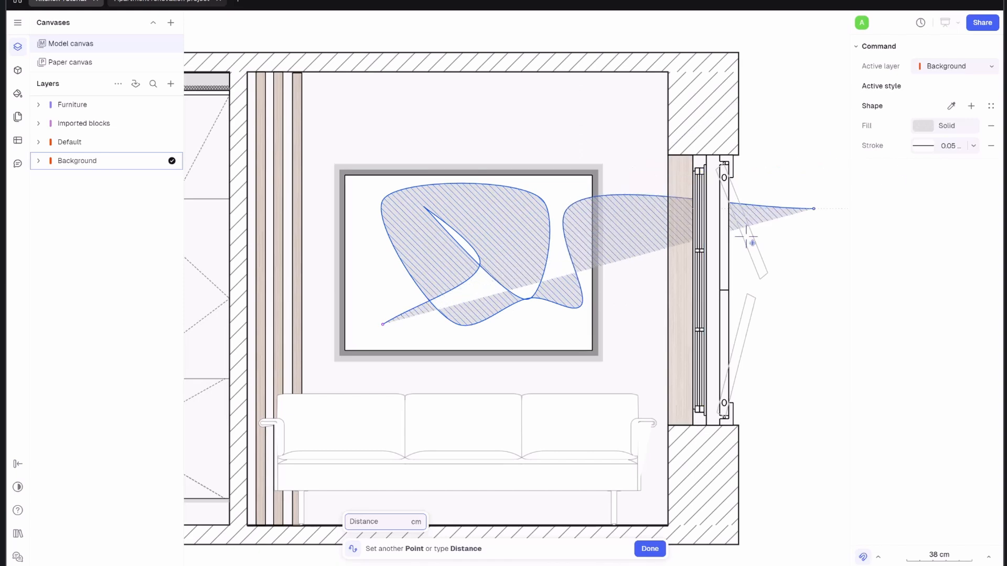
- Remove the fill from the curve and close it at its starting point, making a shape about 116 by 81 cm
left_click(926, 130)
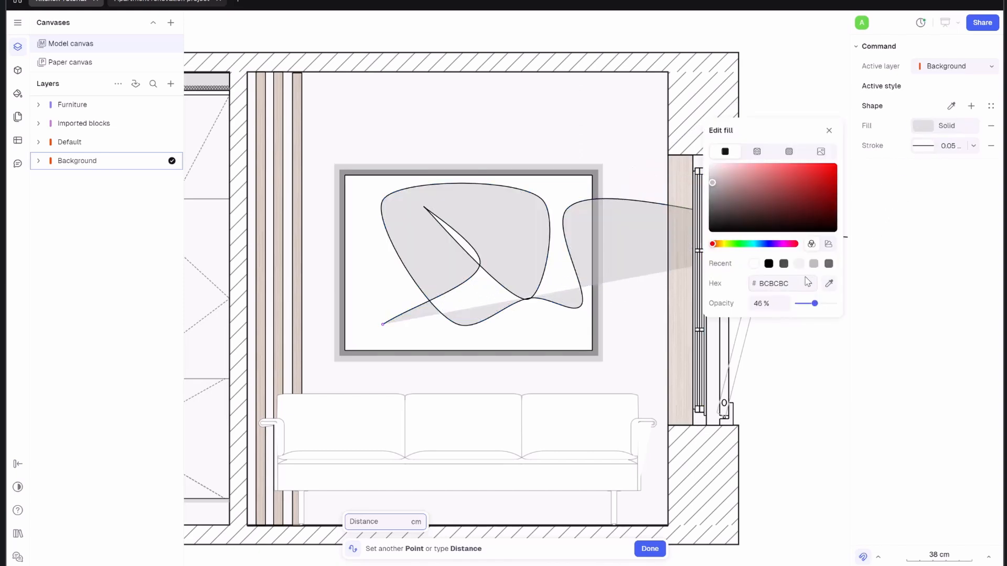
left_click(991, 126)
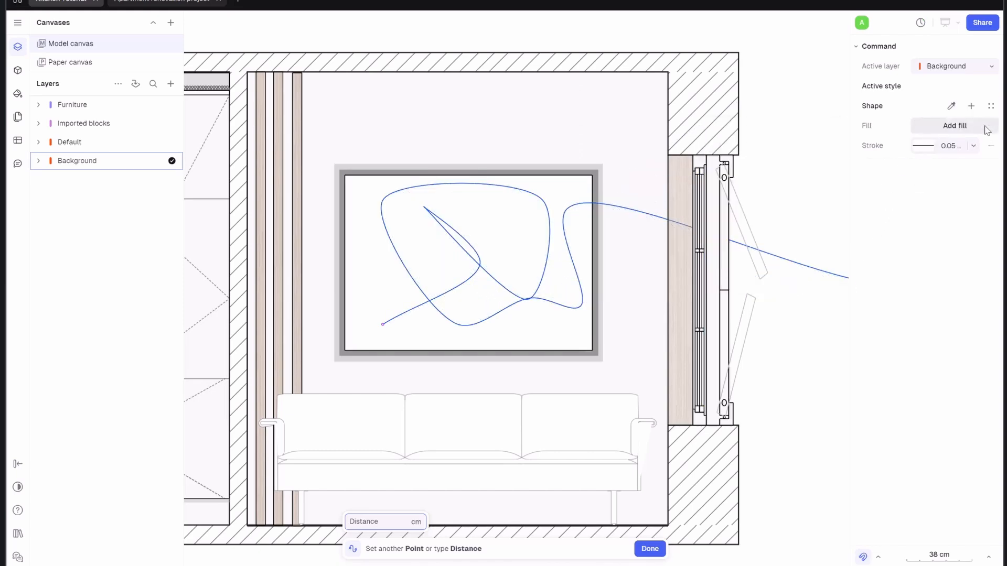
left_click(383, 323)
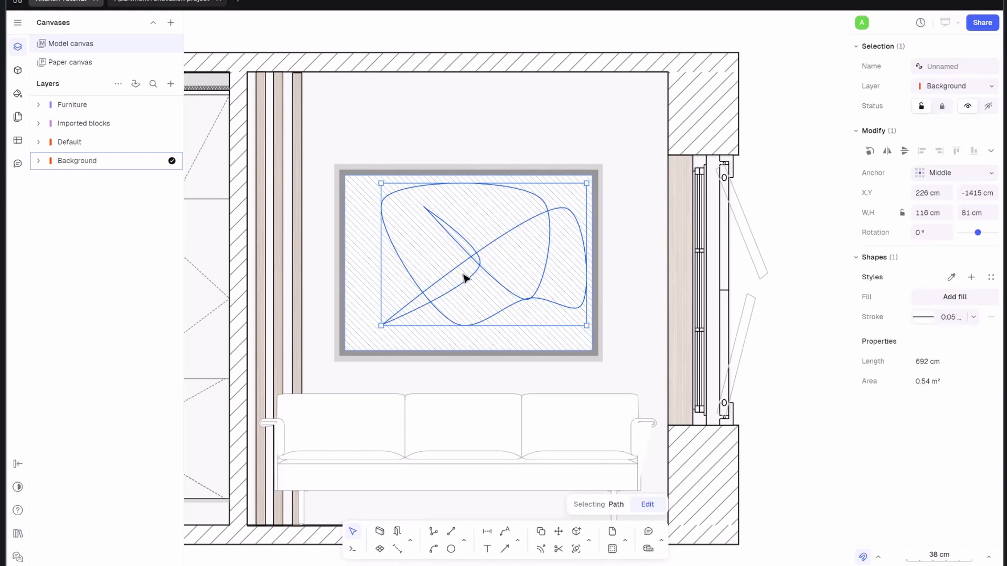
- Move the abstract curve to the middle of the white picture panel
mouse_move(465, 279)
left_mouse_down()
mouse_move(472, 258)
mouse_move(467, 267)
left_mouse_up()
left_click(445, 134)
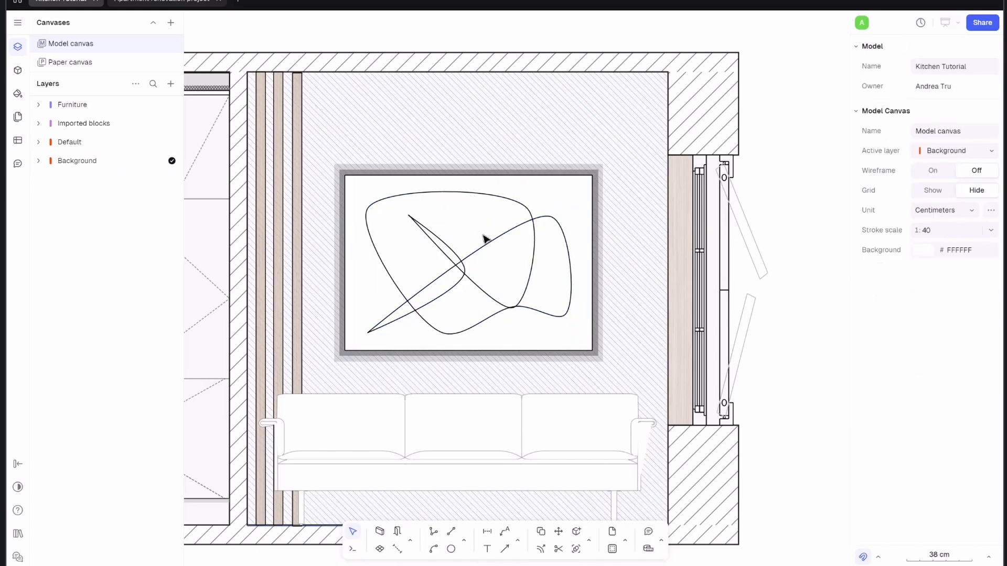
scroll(498, 265, "down", 5)
scroll(701, 297, "up", 3)
middle_click_drag(619, 304, 742, 317)
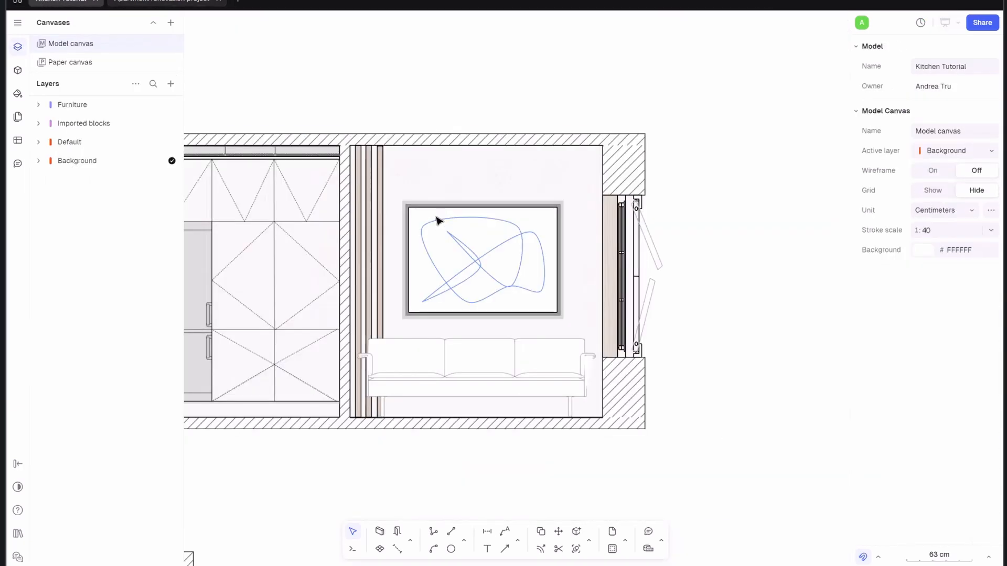
- Select the artwork's three nested frame rectangles together with the abstract curve
scroll(415, 198, "up", 4)
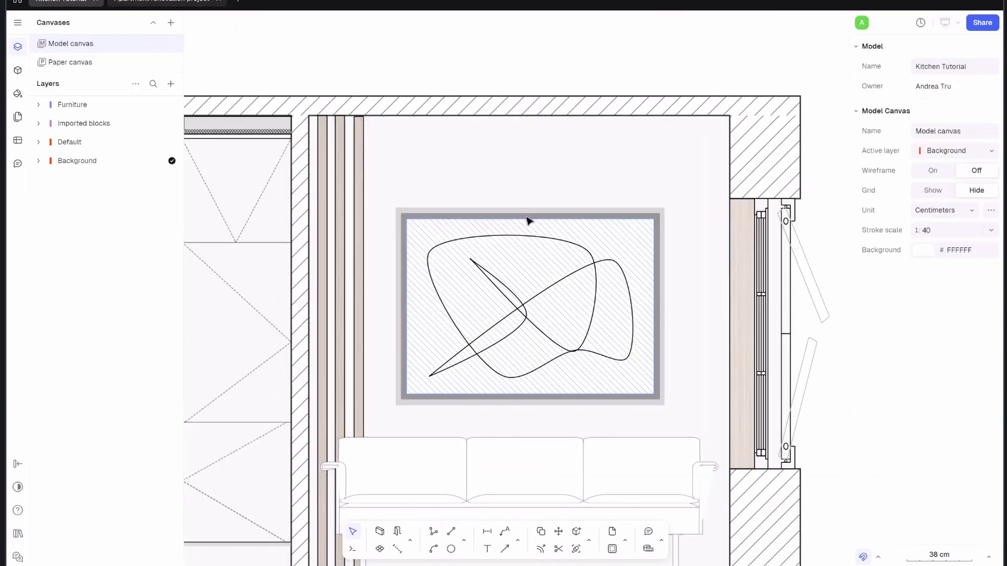
left_click(526, 209)
left_click(513, 242)
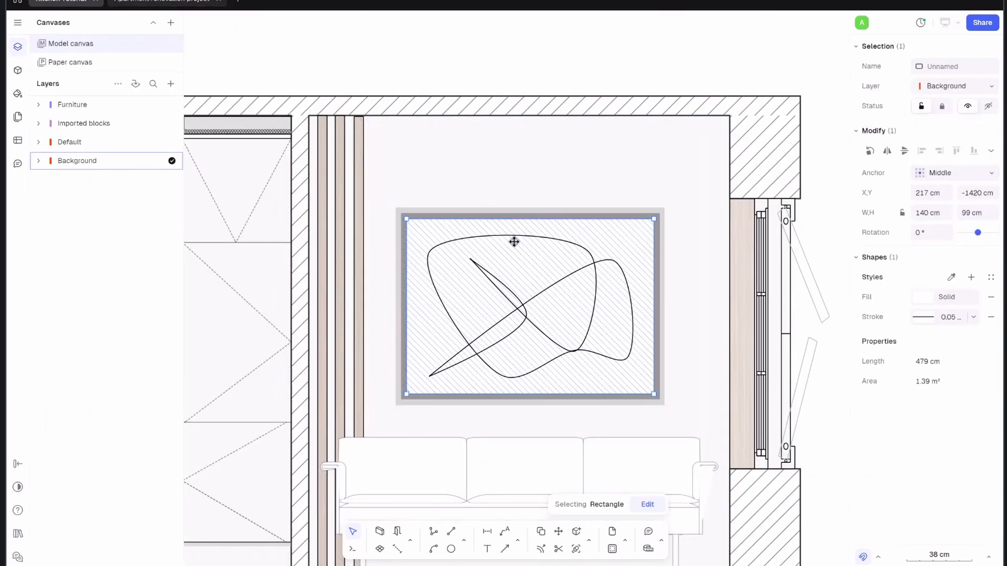
left_click(520, 237)
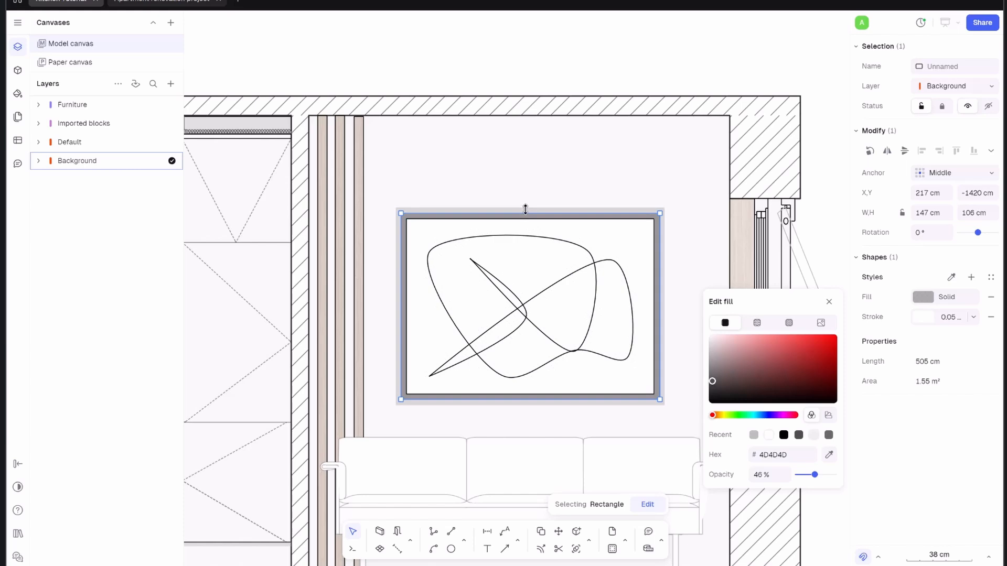
left_click(526, 211, "shift")
left_click(520, 234, "shift")
left_click(518, 241, "shift")
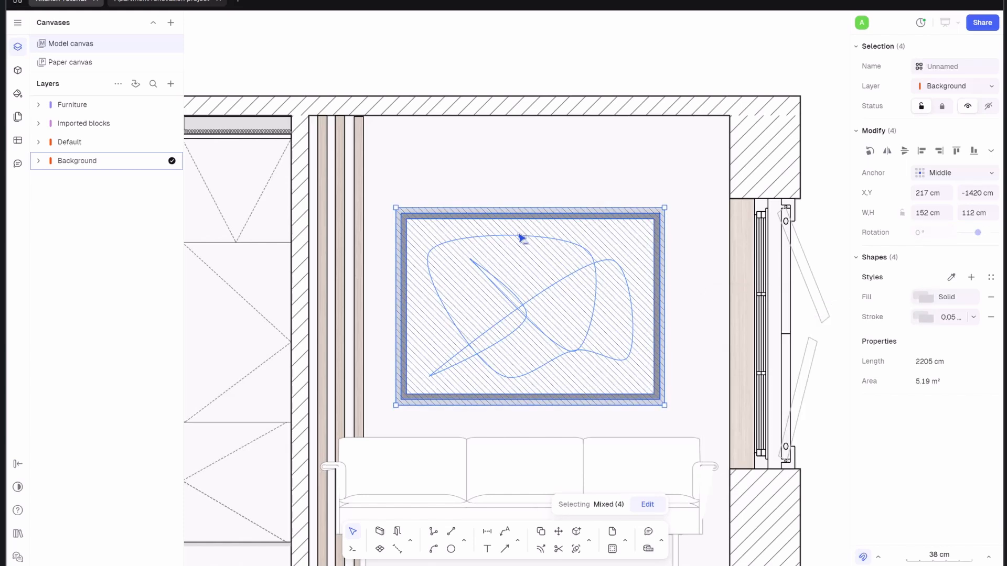
right_click(520, 237)
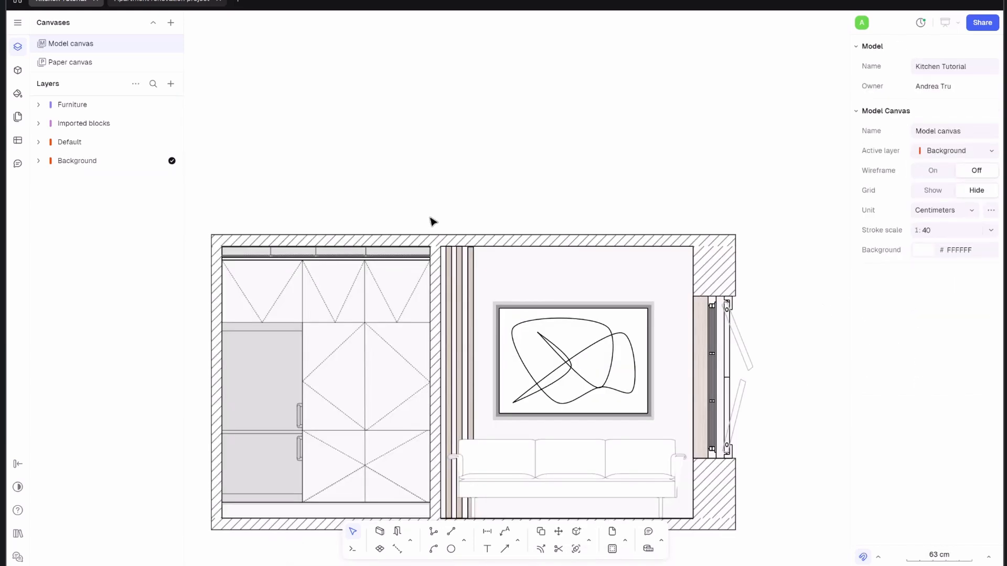
- Set the Dimension tool to the Red Dimensions annotation style
mouse_move(430, 217)
middle_mouse_down()
mouse_move(430, 140)
mouse_move(452, 149)
middle_mouse_up()
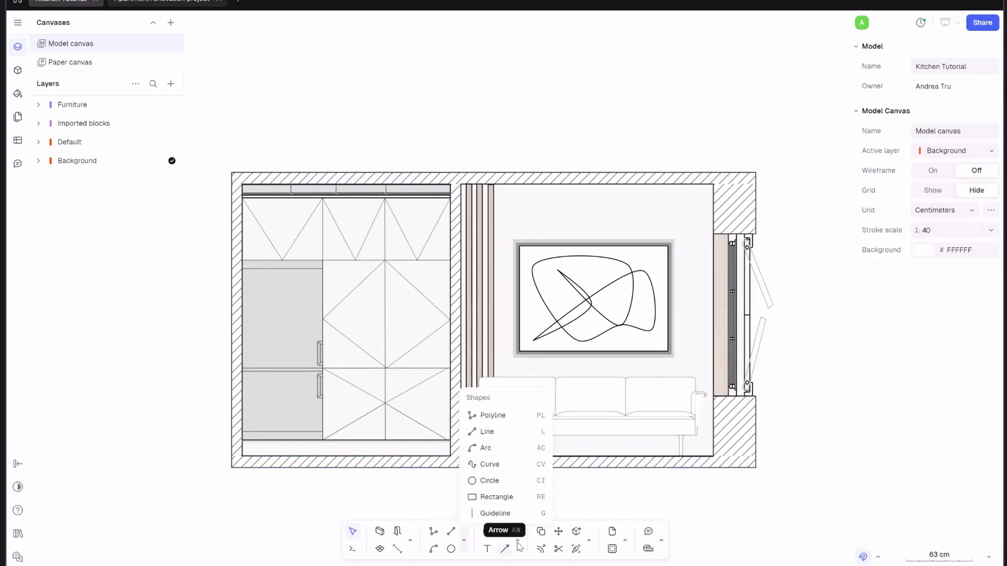
mouse_move(520, 543)
left_click(544, 449)
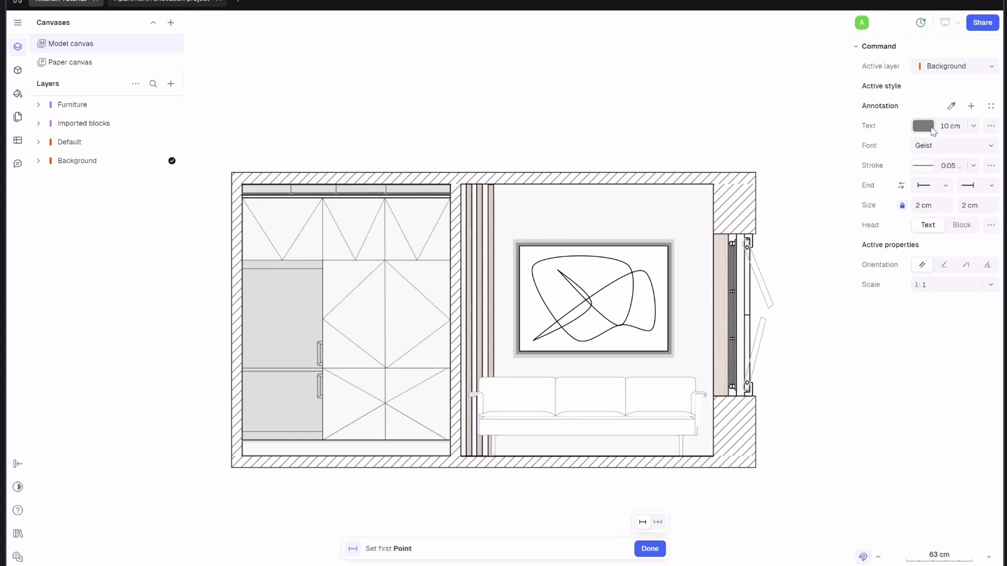
left_click(991, 107)
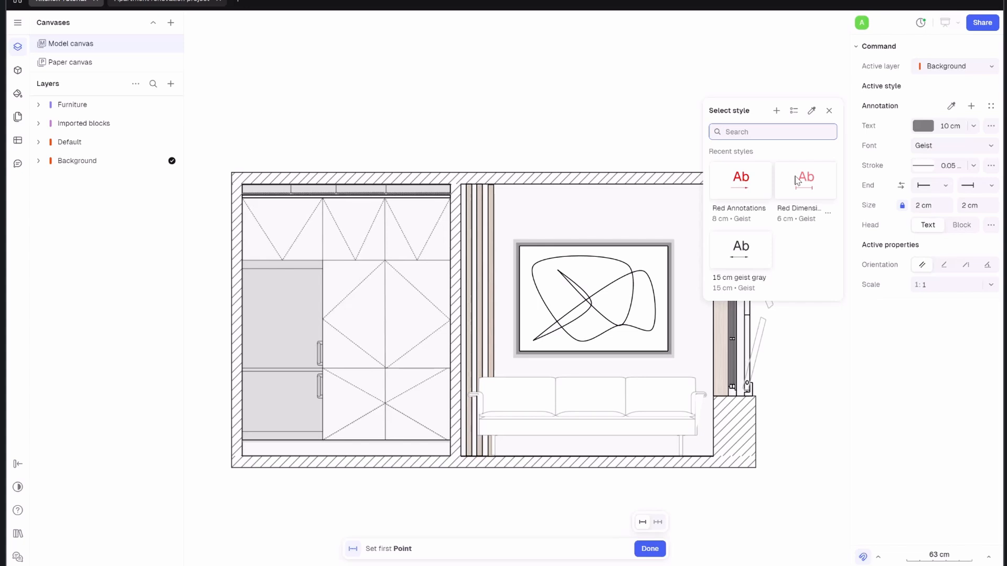
left_click(826, 187)
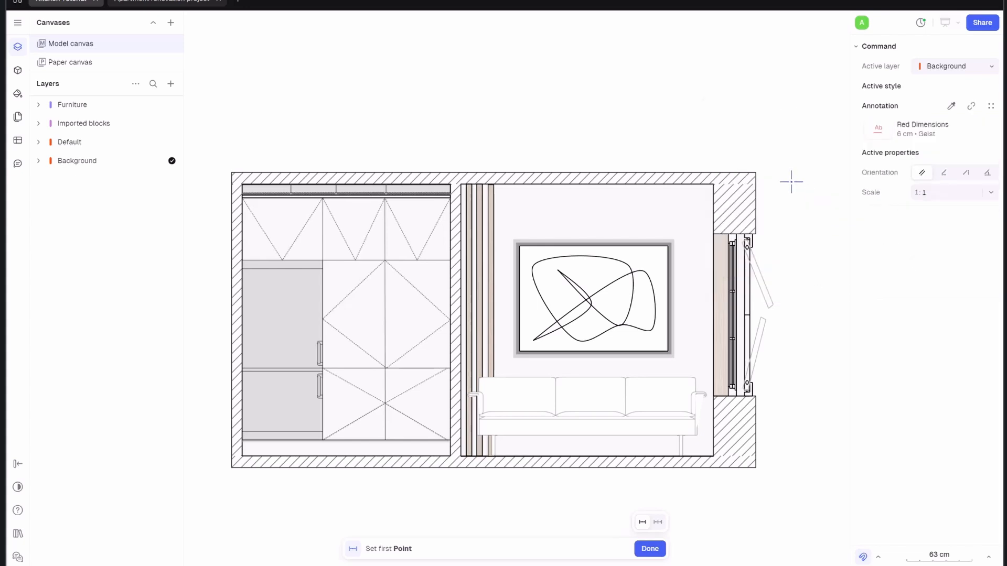
- Dimension the widths of the three upper kitchen cabinets, placing the dimension lines in one row just below their top edge
scroll(283, 183, "up", 3)
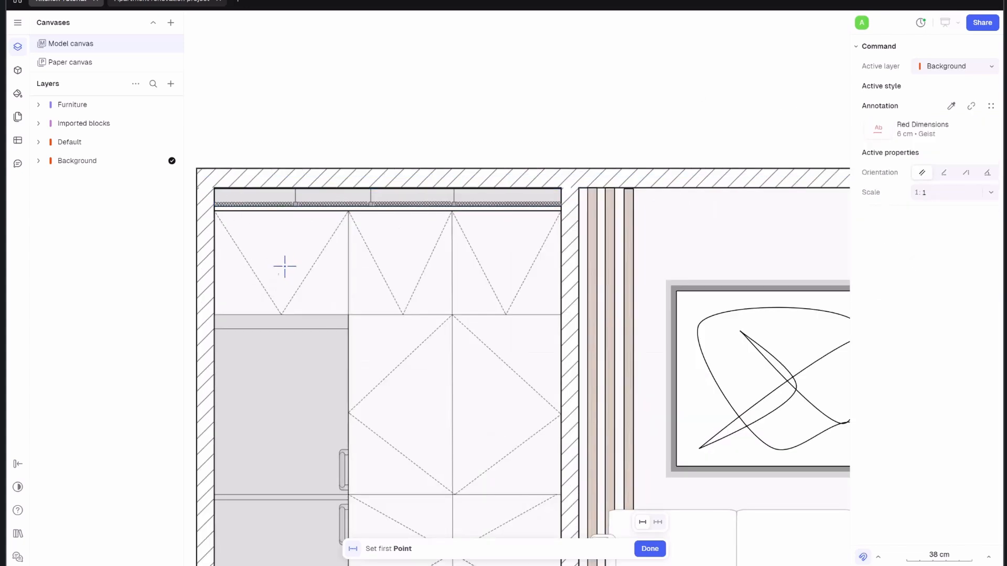
left_click(215, 210)
left_click(348, 212)
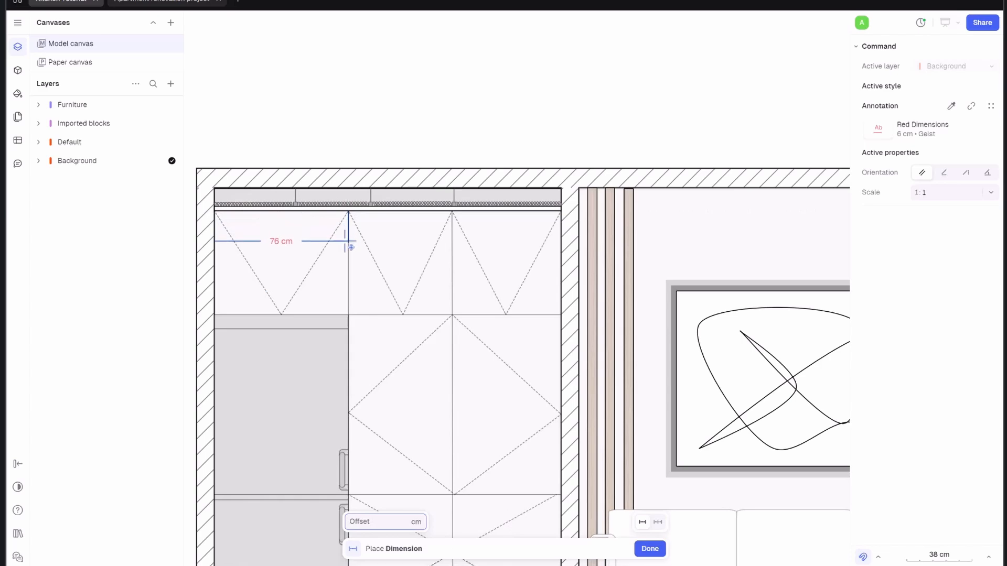
left_click(350, 242)
key("d")
left_click(349, 211)
left_click(452, 212)
left_click(452, 241)
key("d")
left_click(453, 211)
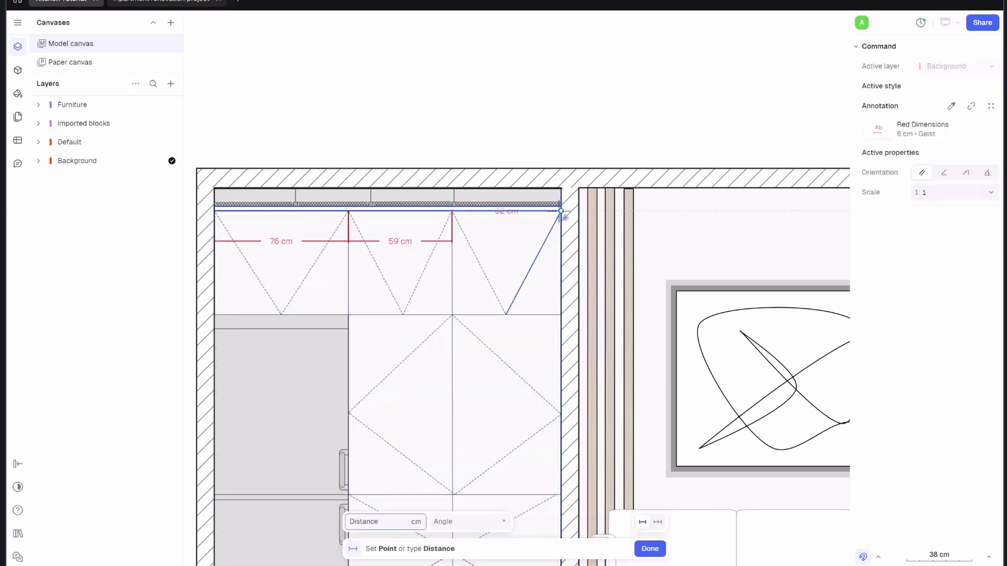
left_click(562, 211)
left_click(561, 241)
- Dimension the interior widths of the kitchen and the living room, placing both dimension lines above the ceiling slab
key("d")
scroll(203, 90, "down", 3)
left_click(210, 149)
left_click(418, 150)
key("d")
left_click(428, 149)
left_click(682, 150)
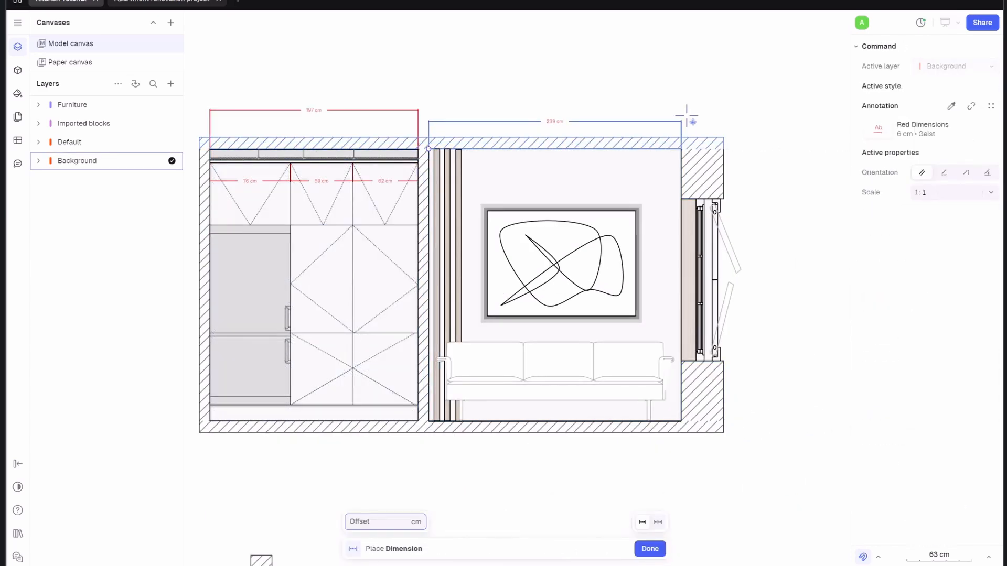
left_click(688, 110)
- Dimension the overall height of the elevation, placing the dimension line outside the window wall
scroll(211, 247, "down", 5)
left_click_drag(183, 157, 183, 105)
key("d")
left_click(538, 149)
left_click(538, 326)
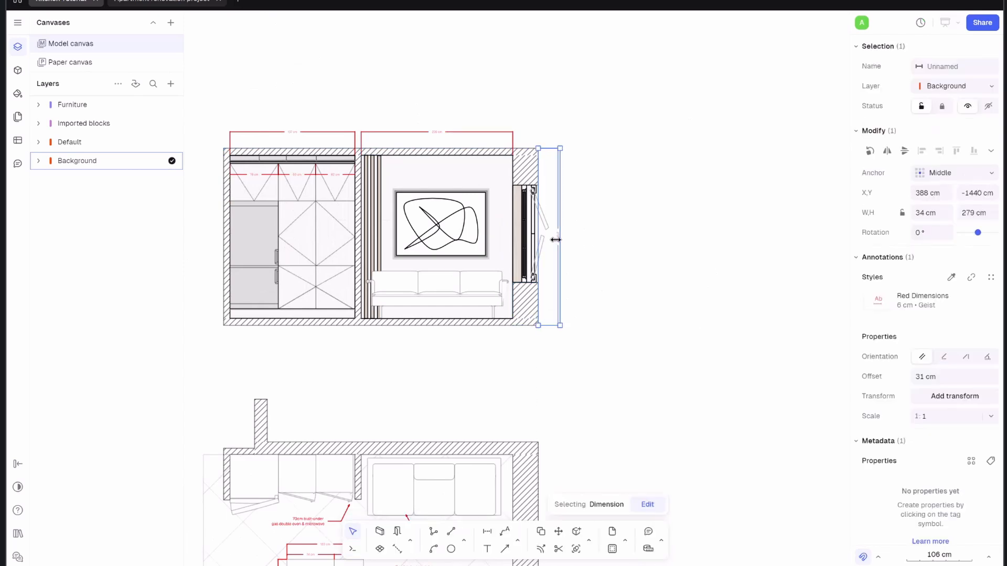
left_click(558, 241)
scroll(625, 240, "left", 2)
scroll(472, 274, "up", 3)
key("d")
scroll(467, 272, "left", 3)
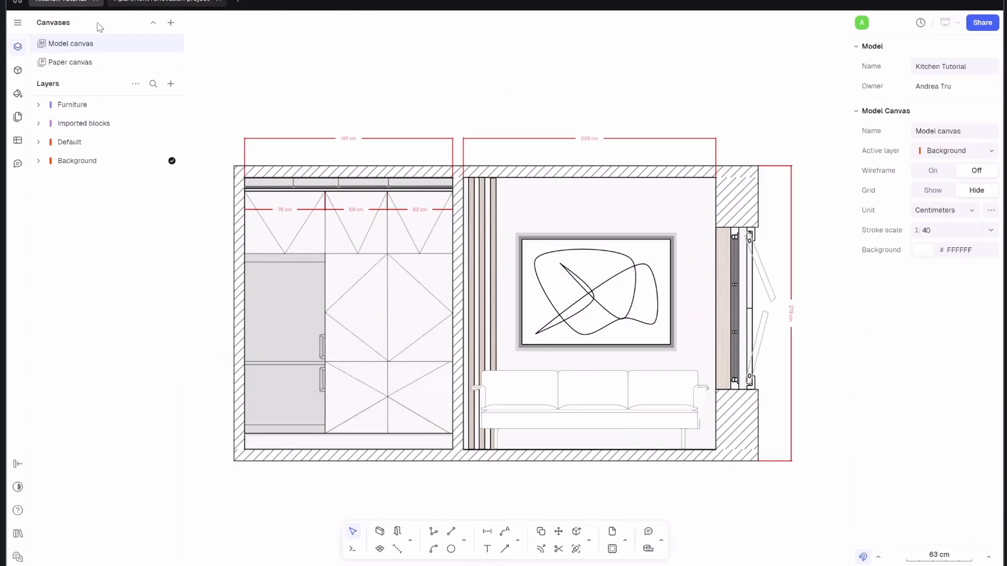
scroll(382, 130, "down", 2)
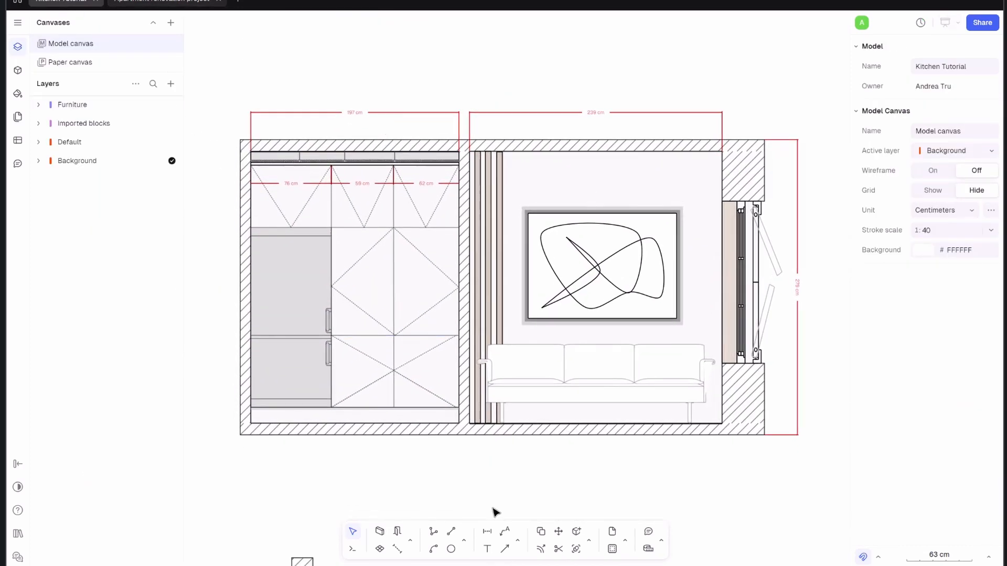
- Add a red leader with 8 cm text from outside the kitchen wall to the upper refrigerator door, labelled with the refrigerator and its width
left_click(516, 543)
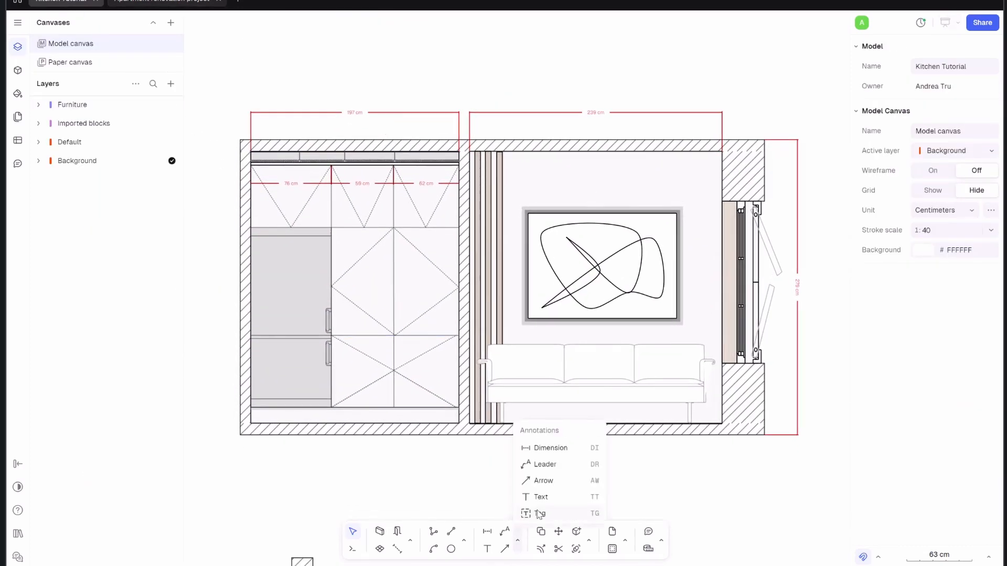
left_click(545, 465)
scroll(472, 429, "down", 2)
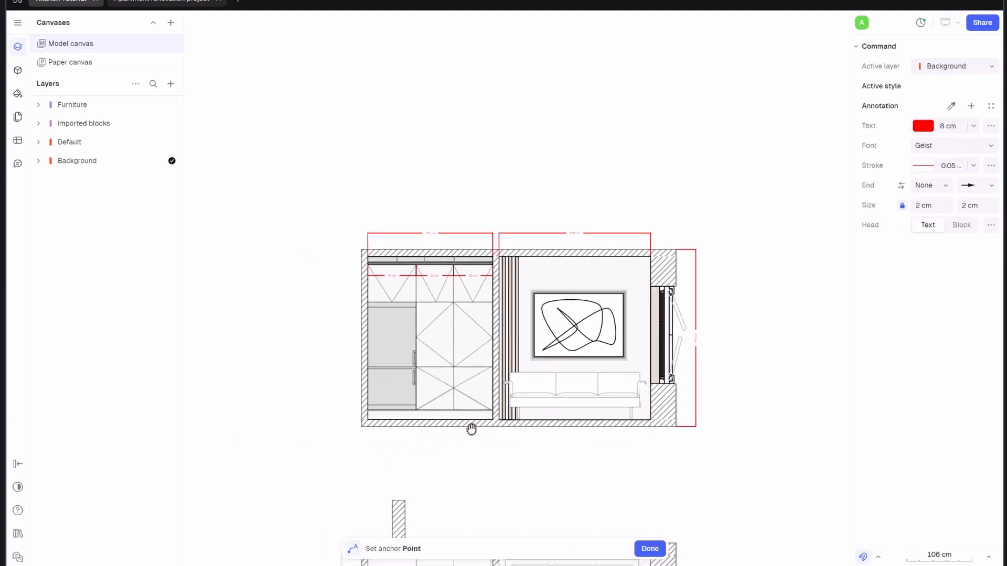
scroll(404, 312, "up", 5)
scroll(468, 366, "down", 2)
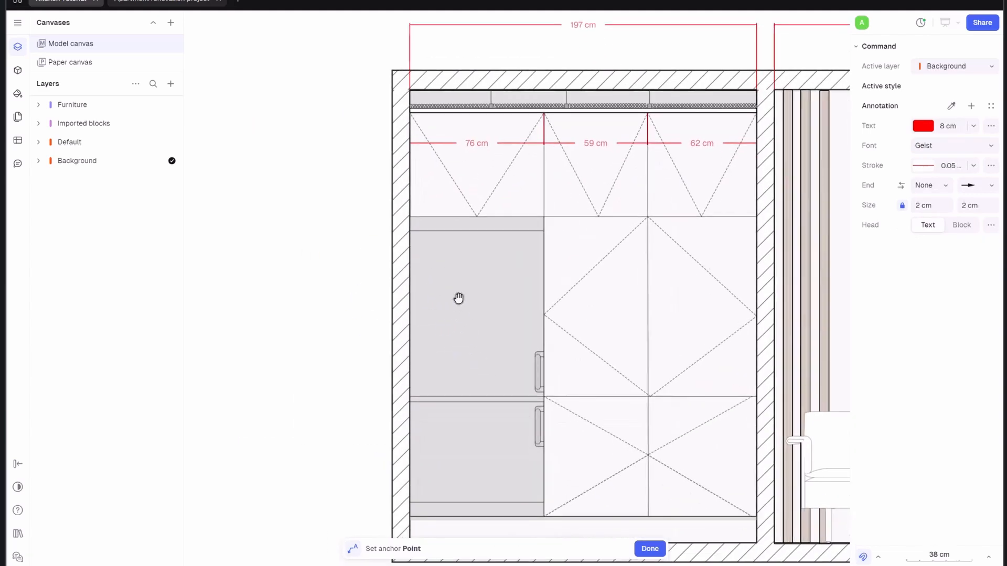
left_click(458, 303)
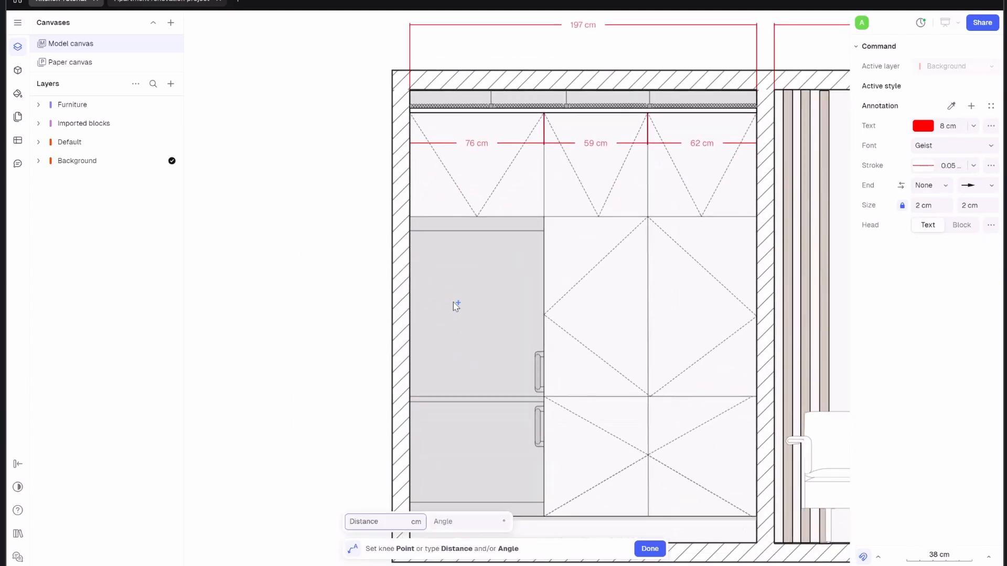
left_click(334, 303)
scroll(410, 305, "left", 5)
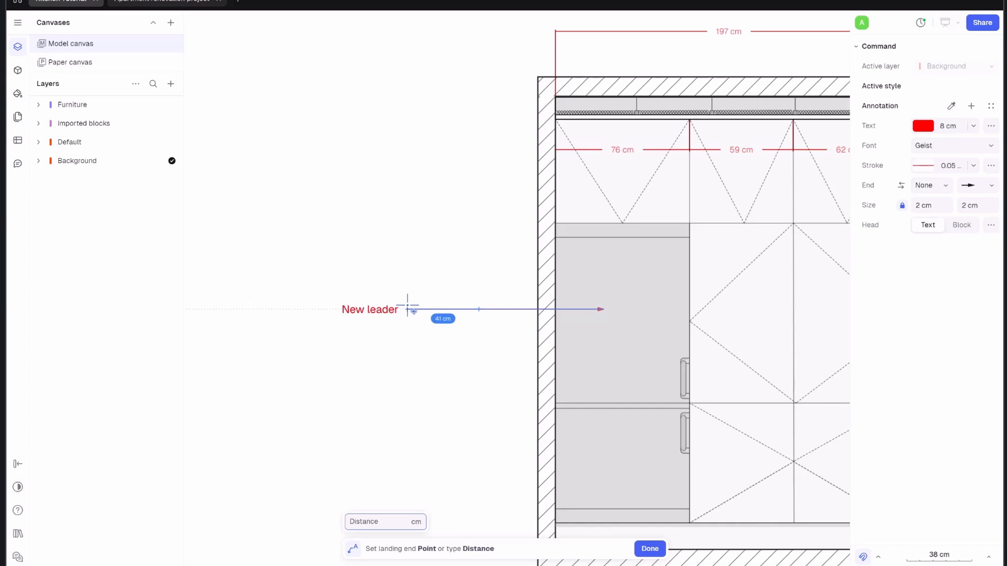
left_click(410, 310)
type("RE")
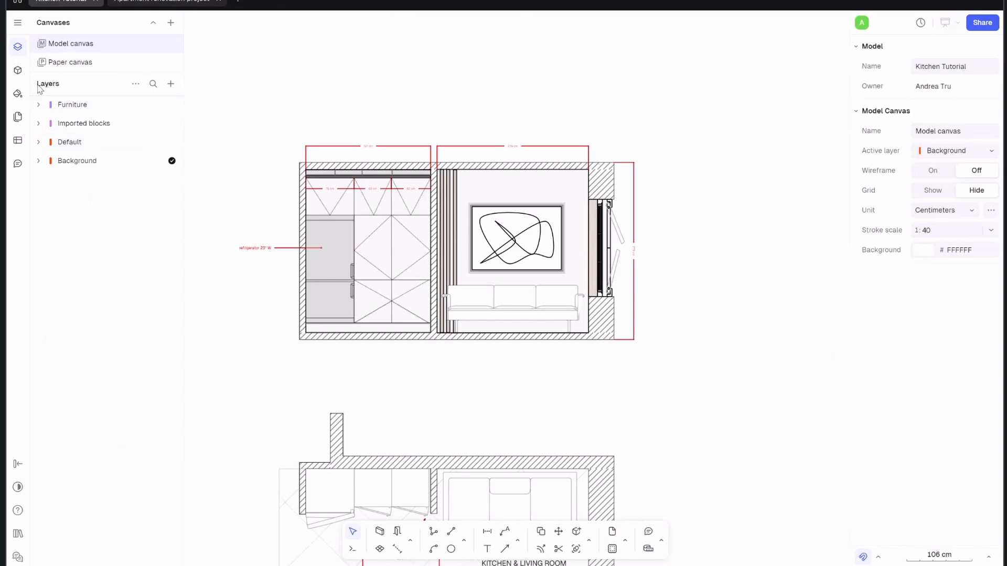
- Draw a small rectangle for an outlet plate on the living room wall beneath the sofa, beside its window-side leg
left_click(17, 69)
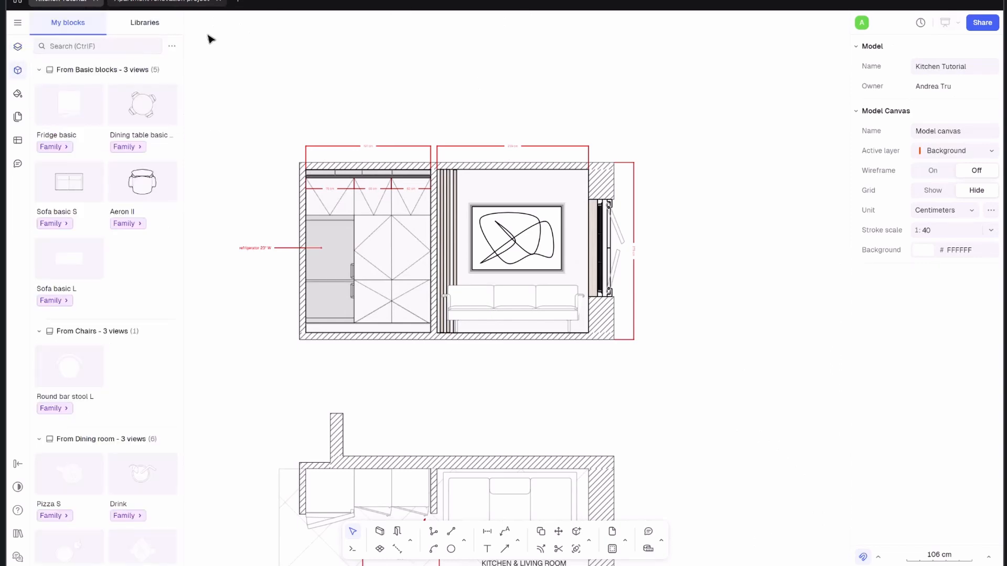
scroll(373, 264, "up", 3)
scroll(375, 278, "down", 3)
scroll(300, 279, "up", 3)
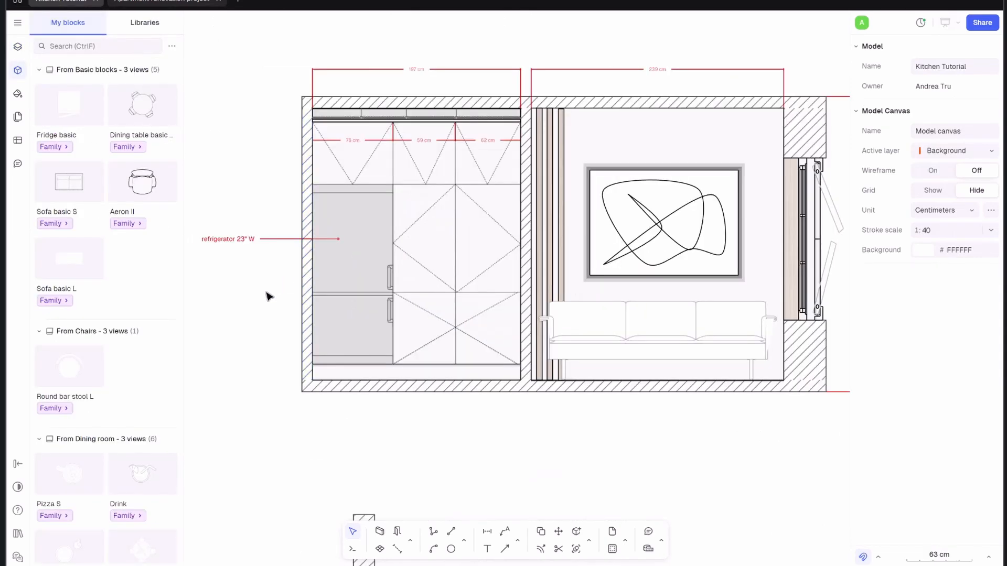
scroll(267, 294, "down", 3)
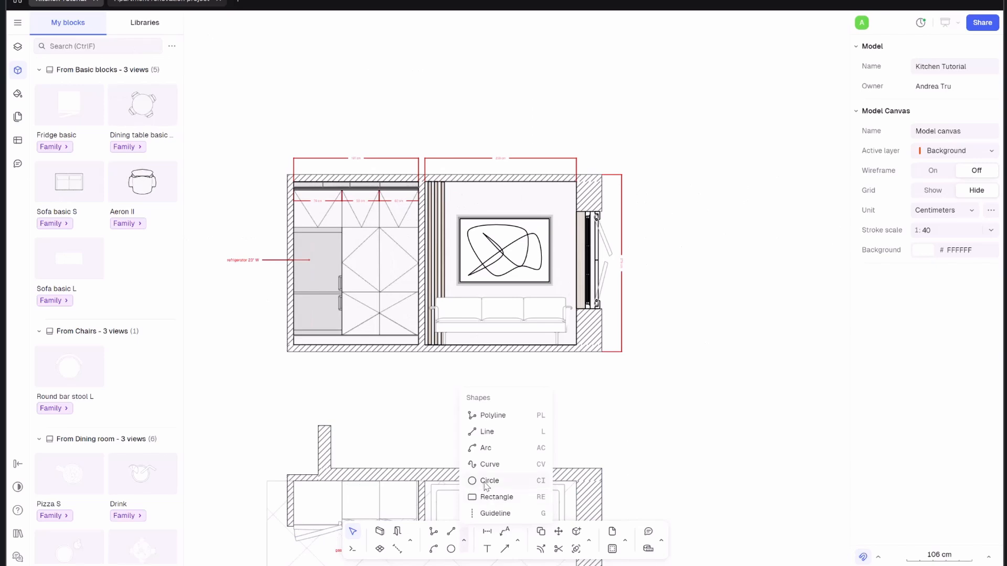
left_click(493, 496)
scroll(550, 319, "up", 10)
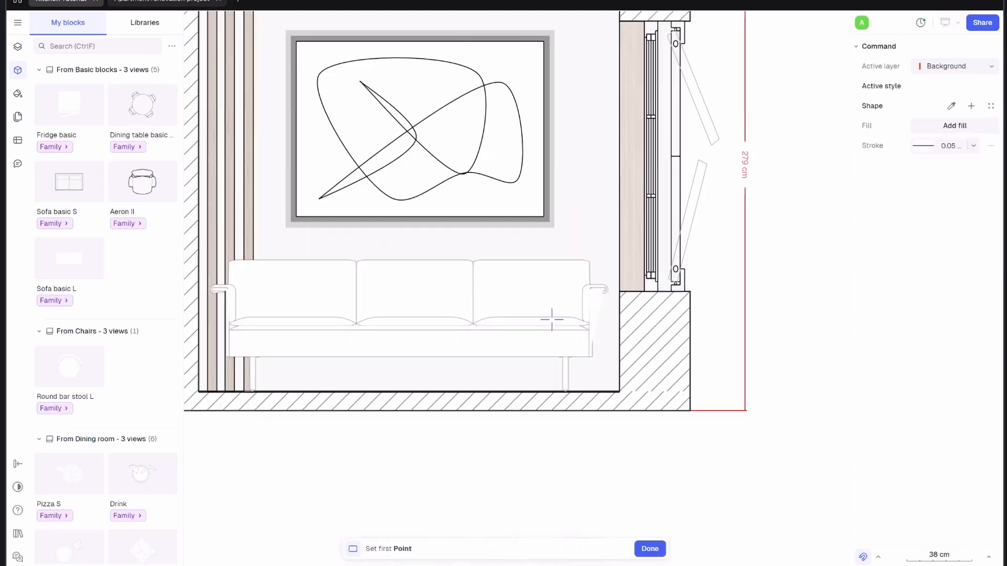
left_click(451, 403)
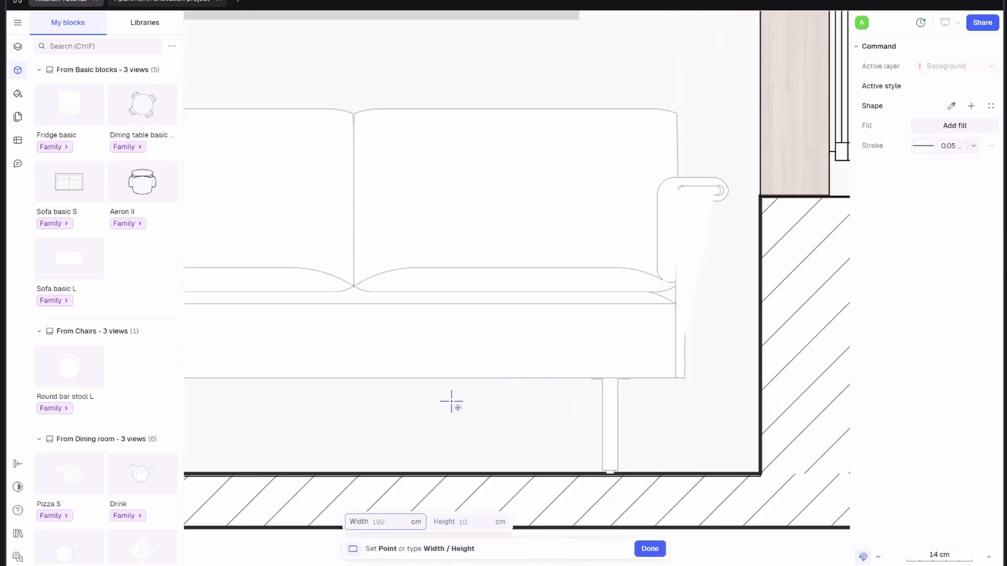
left_click(540, 456)
- Draw a circle in one half of the outlet rectangle and copy it into the other half to form a double socket
left_click(464, 543)
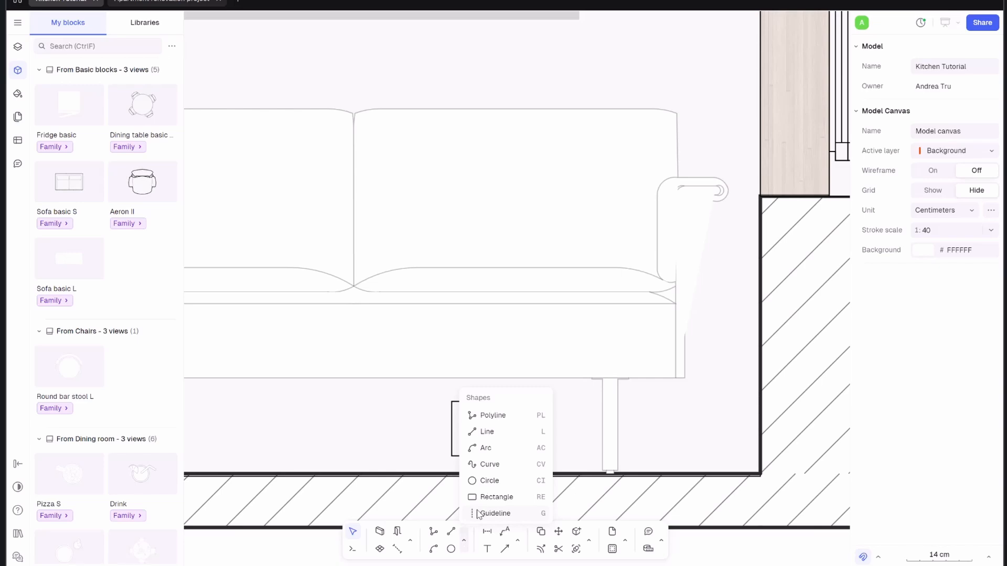
left_click(487, 481)
scroll(472, 427, "up", 5)
left_click(454, 398)
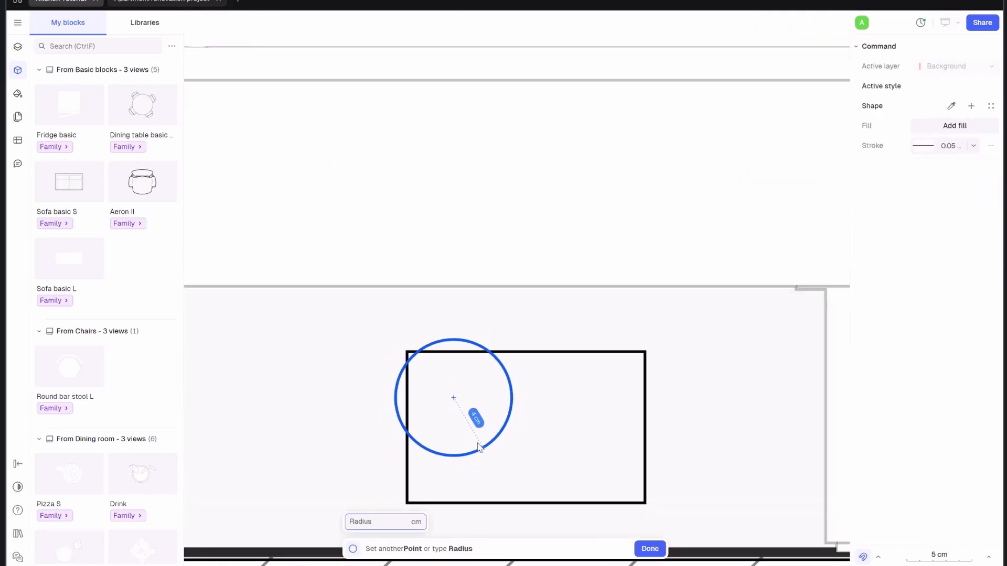
left_click(473, 431)
double_click(474, 431)
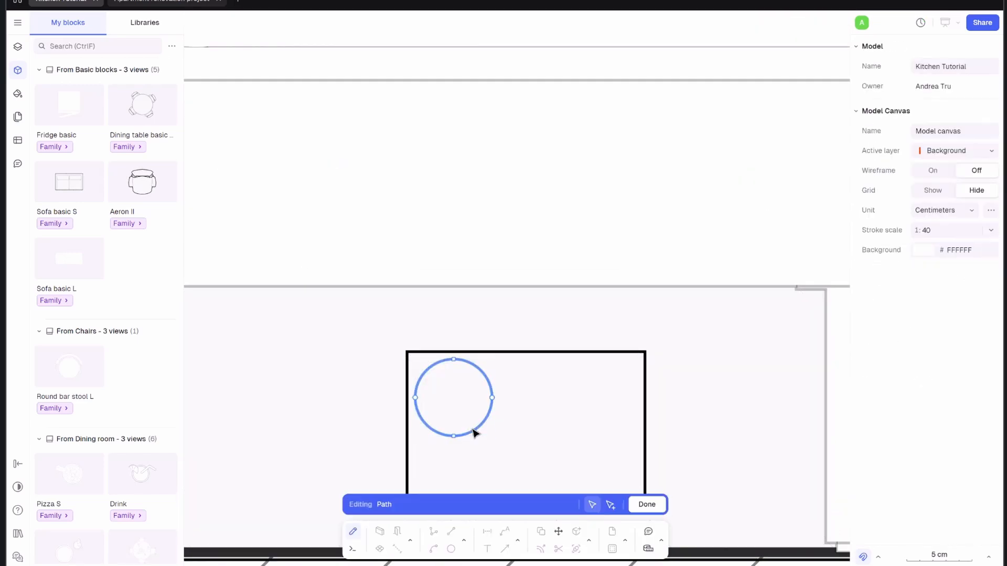
key("Escape")
left_click_drag(463, 400, 573, 434)
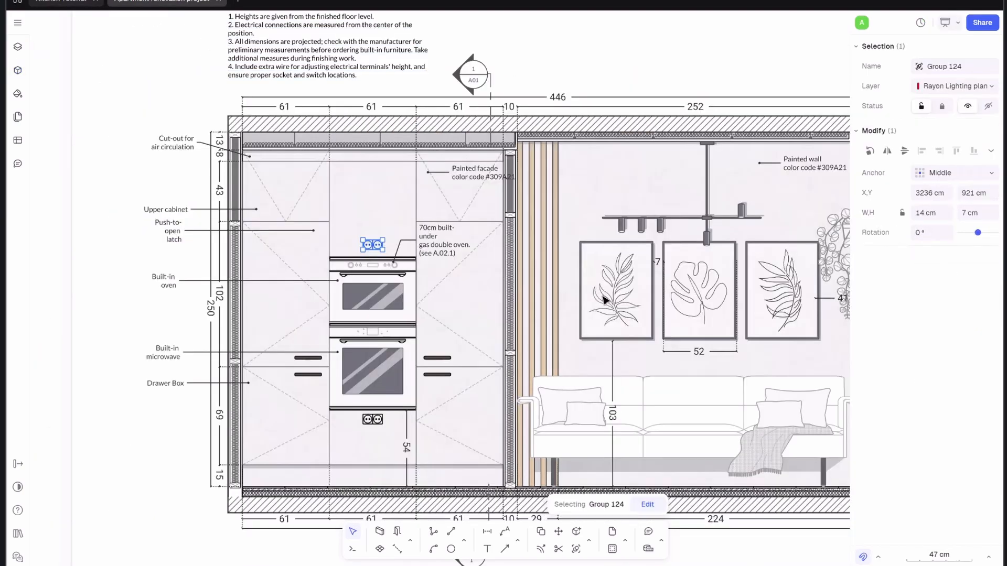
- Examine the living room furnishings in View B of the Apartment renovation project and return to the Kitchen Tutorial drawing
scroll(738, 287, "down", 3)
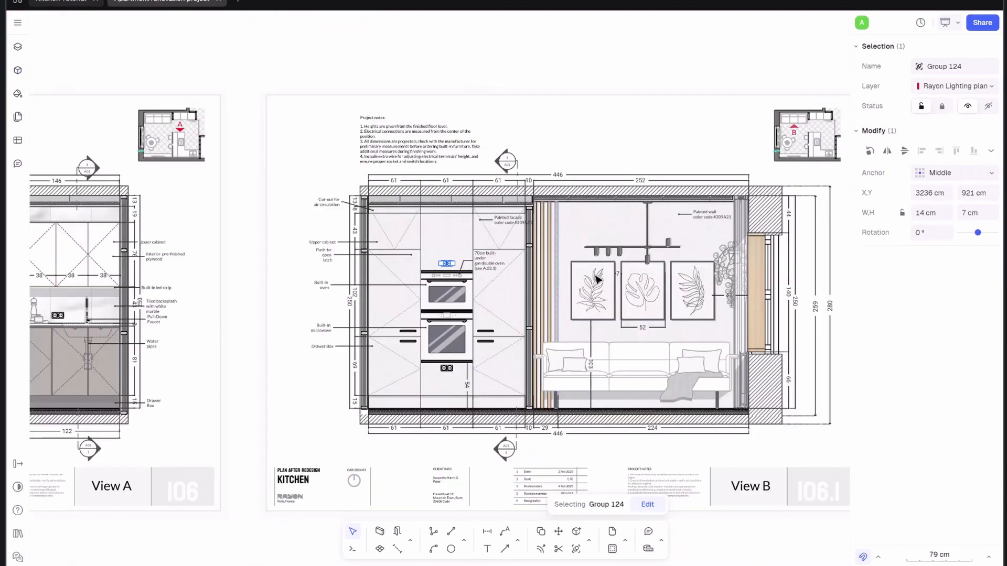
scroll(726, 276, "up", 3)
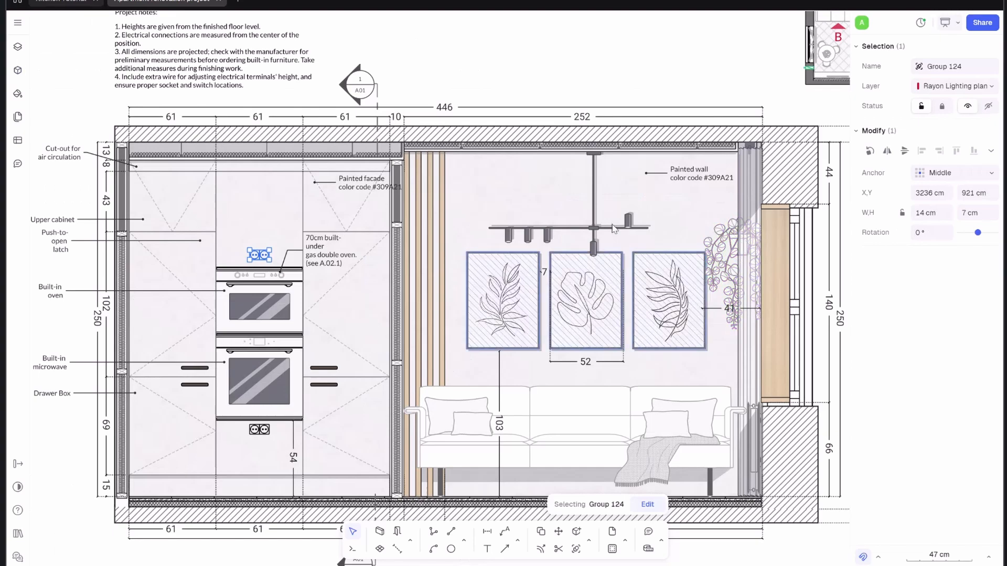
scroll(595, 226, "down", 3)
left_click(62, 2)
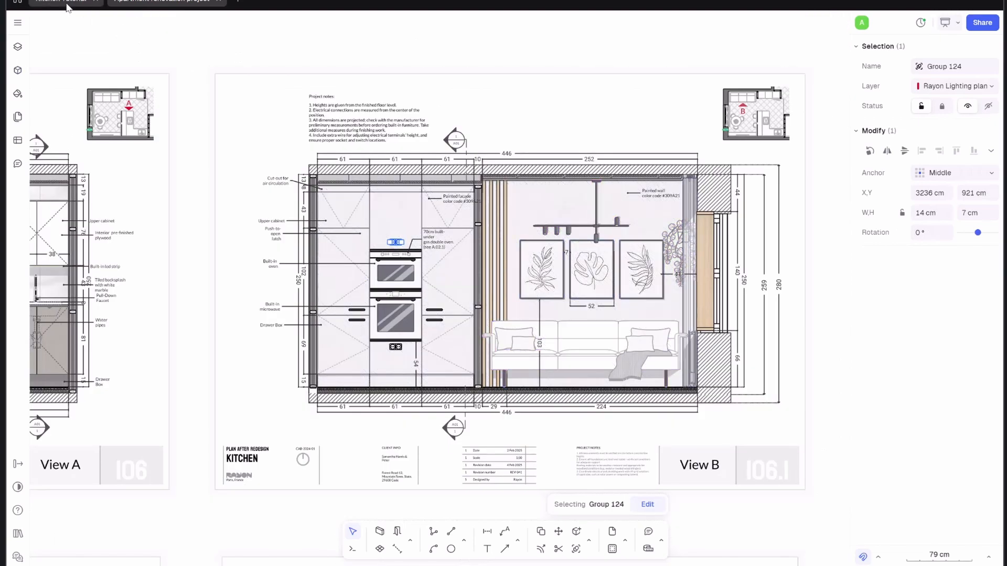
- Search the block libraries for plant and browse the Plants - 3 views library, including the Croton family
scroll(218, 130, "down", 3)
left_click(145, 22)
left_click(106, 46)
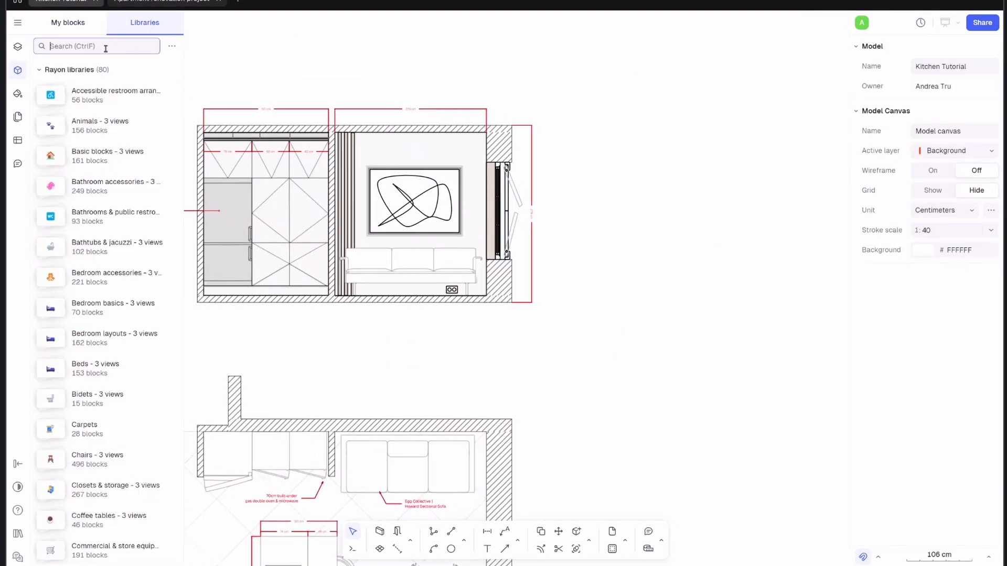
type("PLANT")
left_click(111, 68)
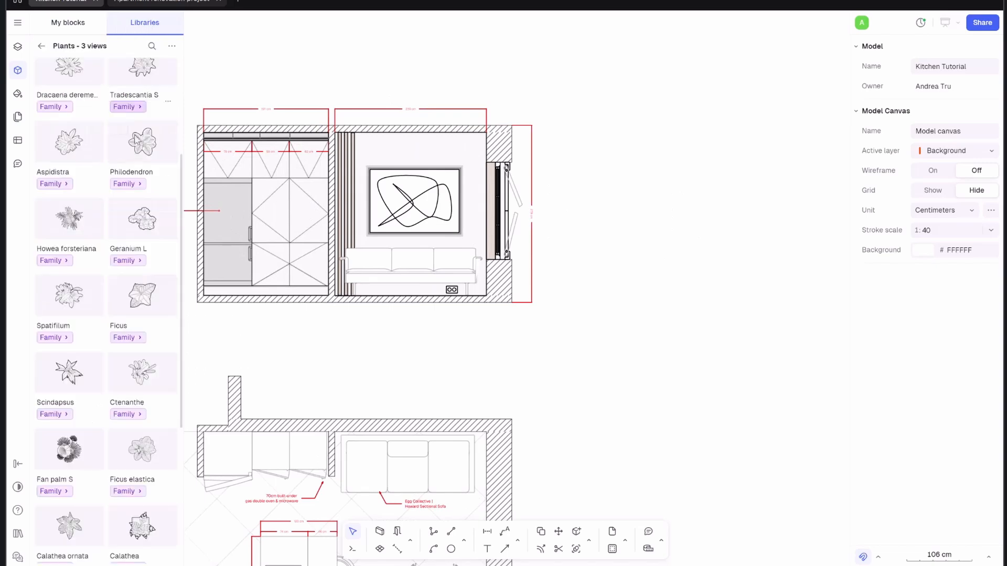
scroll(124, 353, "down", 5)
scroll(125, 353, "up", 8)
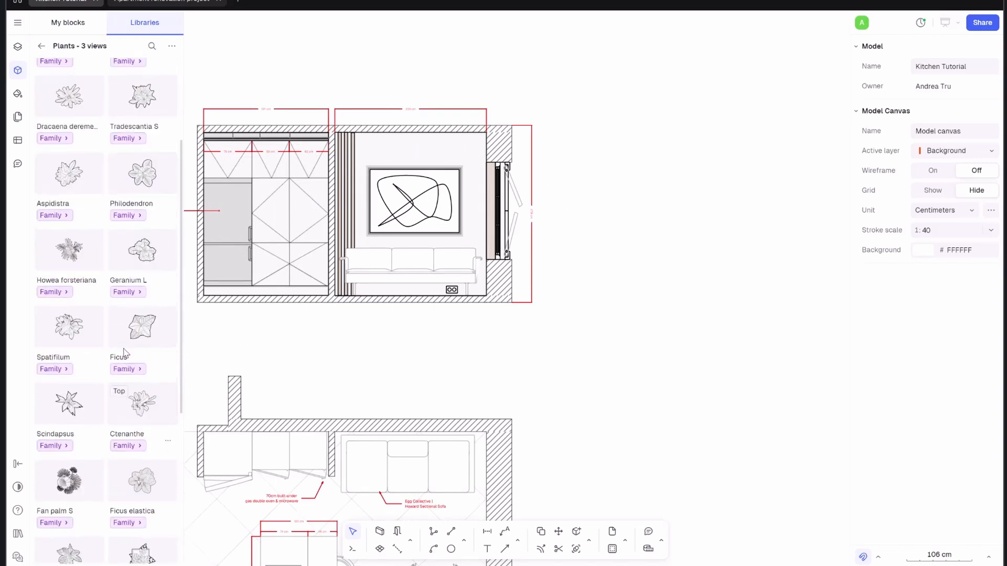
left_click(63, 129)
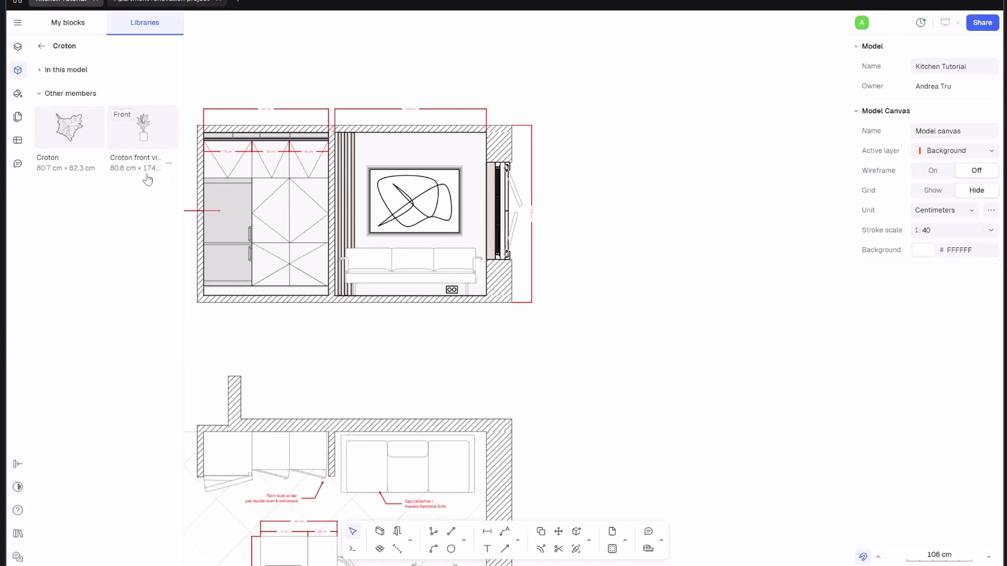
left_click(41, 47)
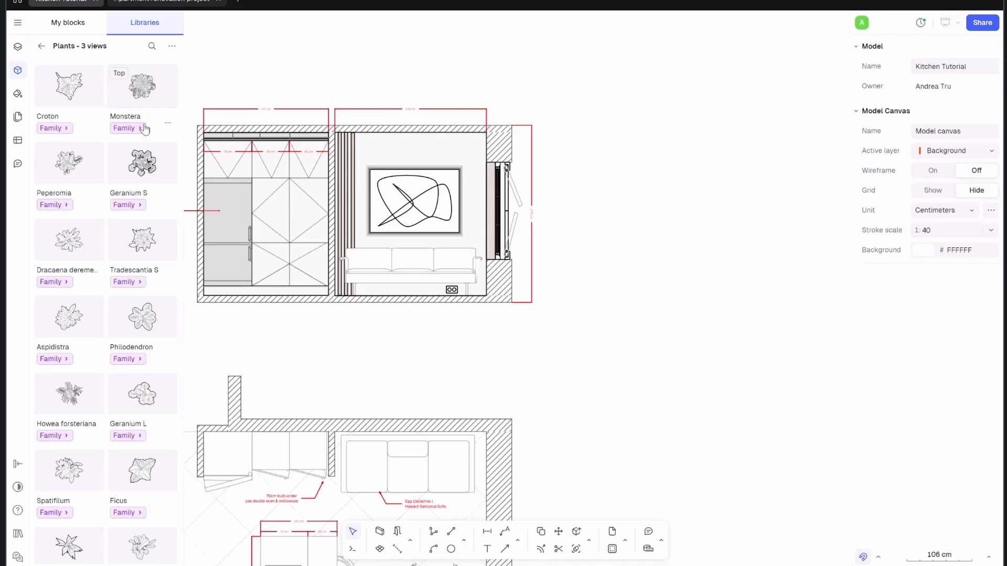
scroll(139, 209, "down", 1)
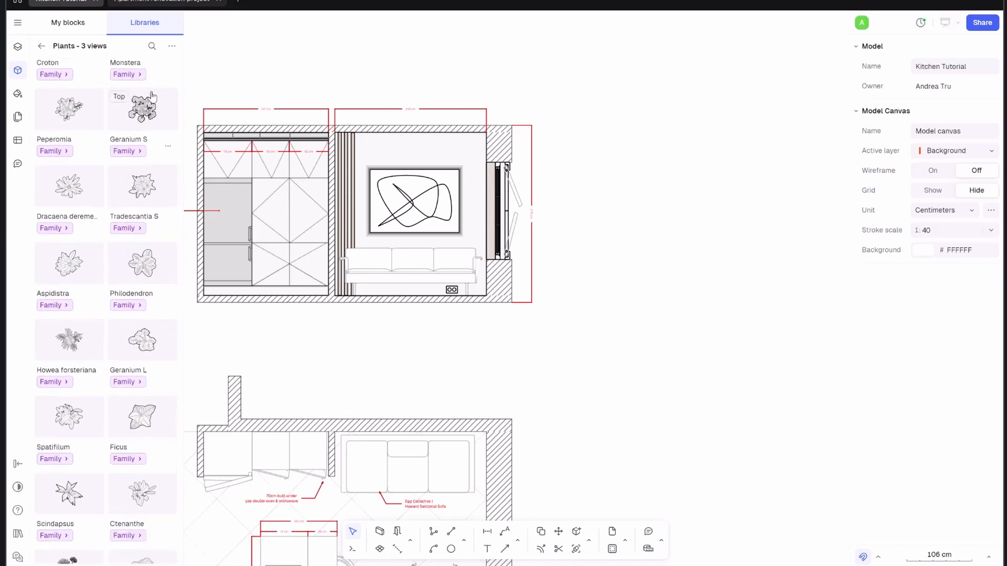
- Search the Plants - 3 views library for hanging plants and return to the full list of libraries
left_click(153, 47)
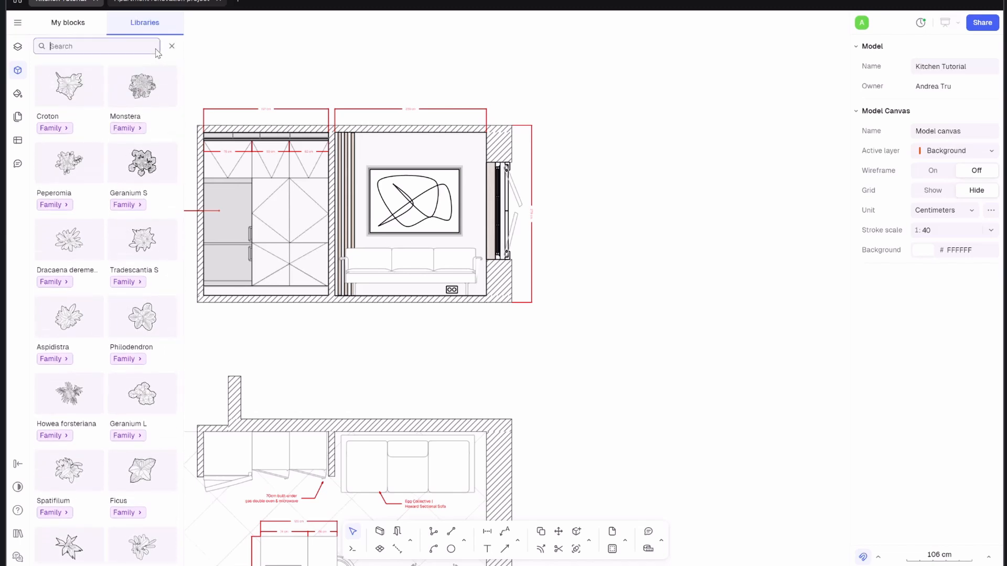
type("HAN")
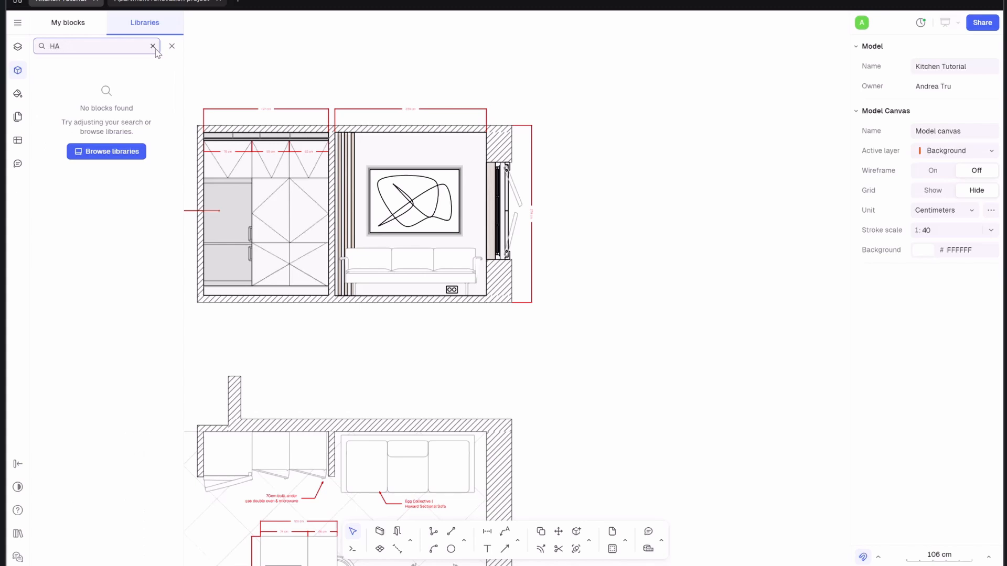
key("BackSpace")
key("BackSpace")
type("hangi")
left_click(137, 153)
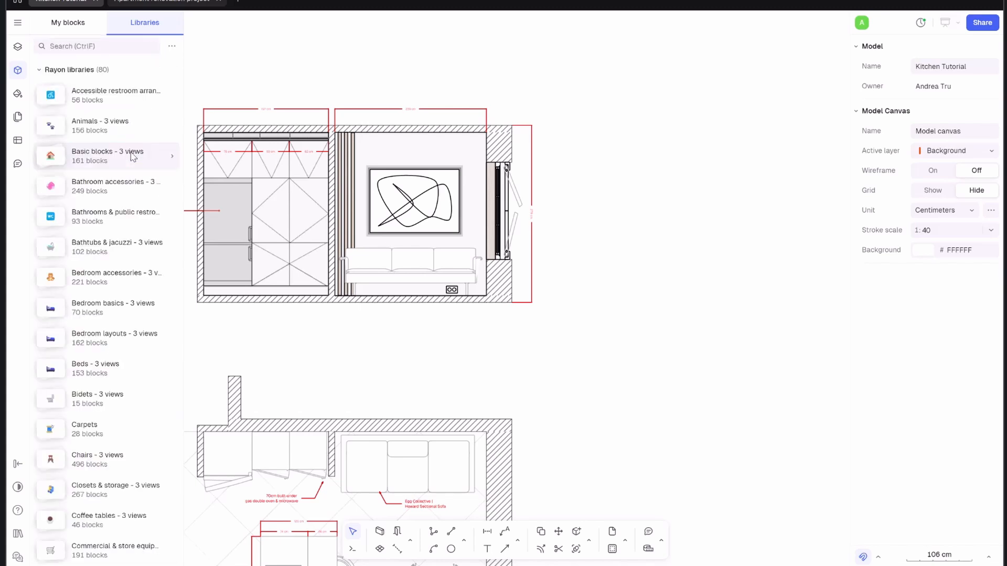
- Identify the hanging plant block beside the window in the Apartment renovation project and return to the Kitchen Tutorial drawing
left_click(111, 2)
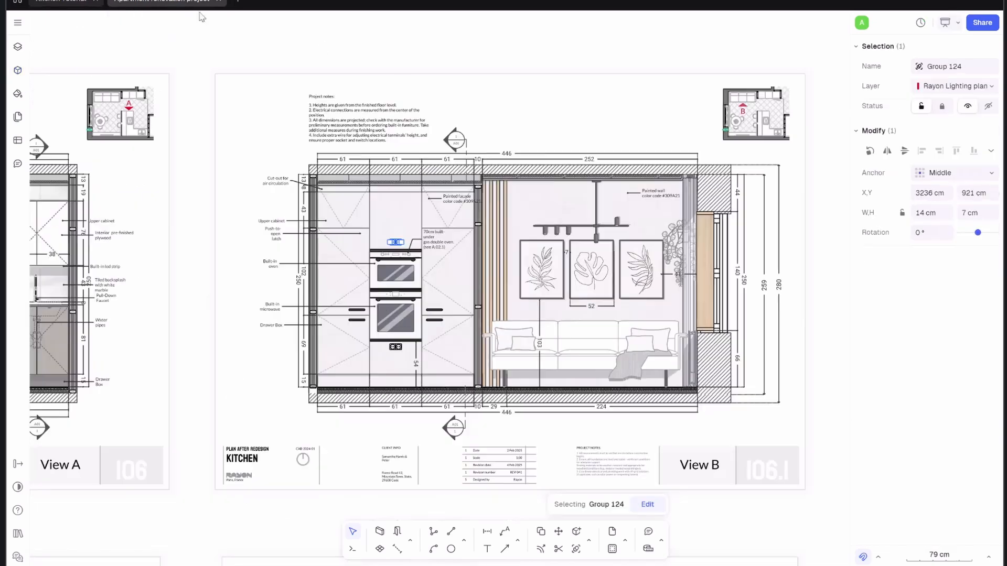
left_click(676, 237)
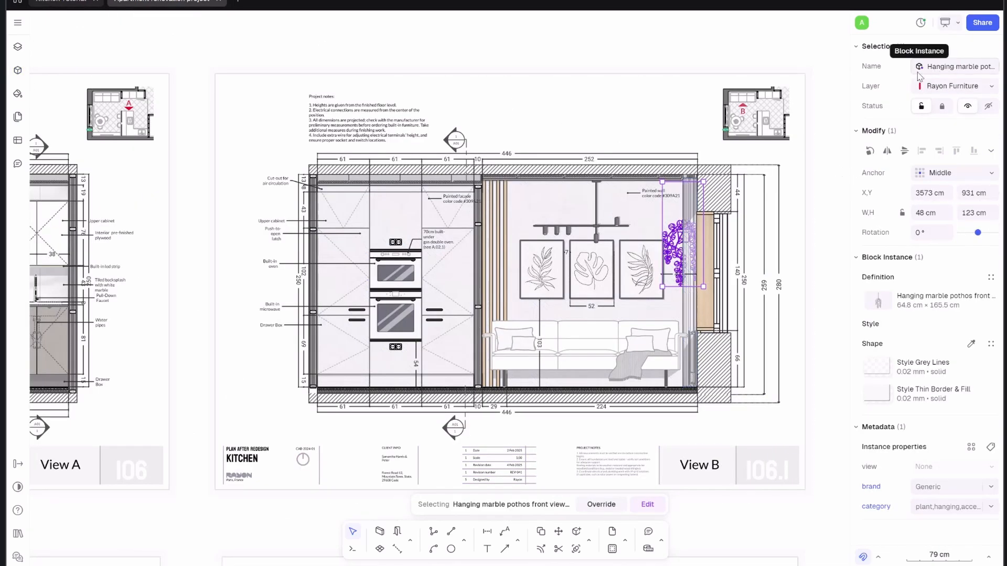
left_click(63, 2)
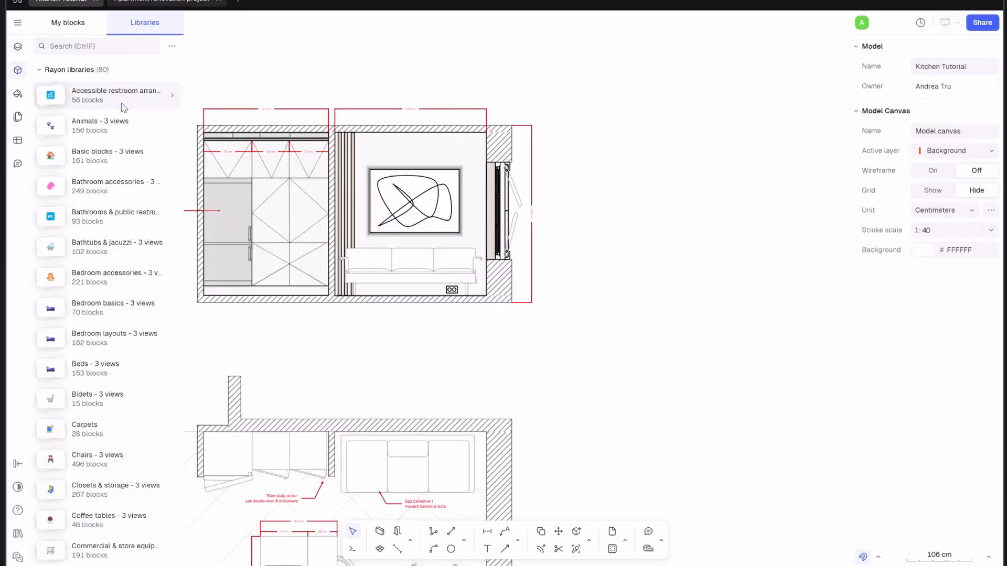
- Search the libraries for "marble pot" and import the front view of the Hanging marble pothos family into the model
left_click(105, 47)
type("marble pot")
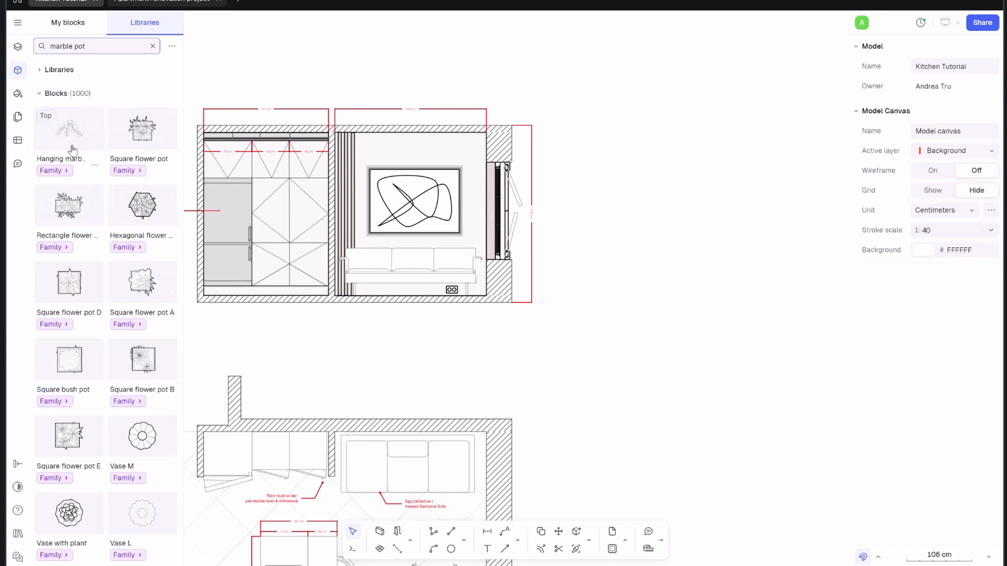
left_click(73, 176)
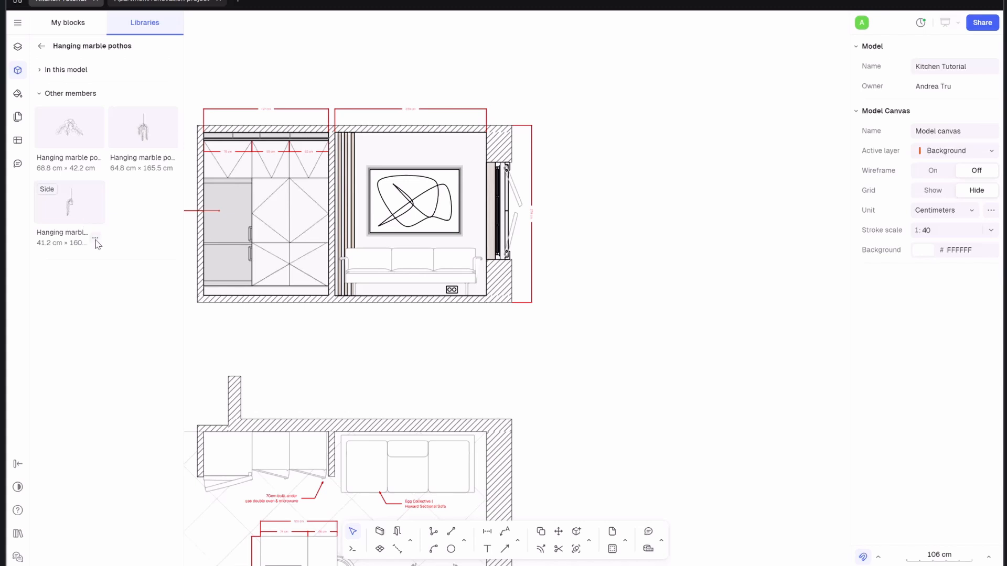
left_click(95, 240)
left_click(166, 164)
left_click(168, 163)
left_click(181, 184)
- Place the Hanging marble pothos front view in the living room, hanging from the ceiling between the artwork and the window
left_click(68, 22)
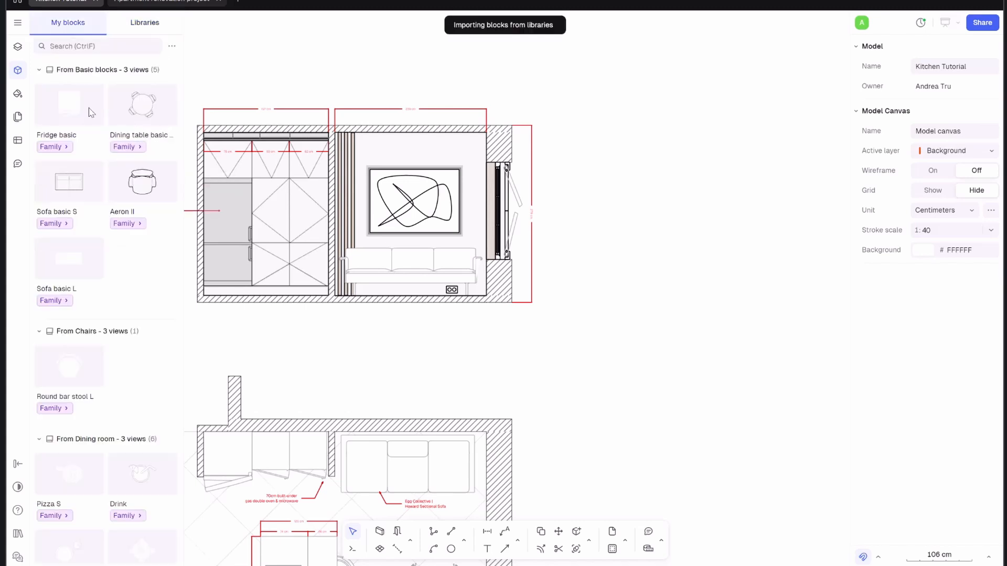
scroll(79, 231, "down", 10)
scroll(79, 273, "up", 6)
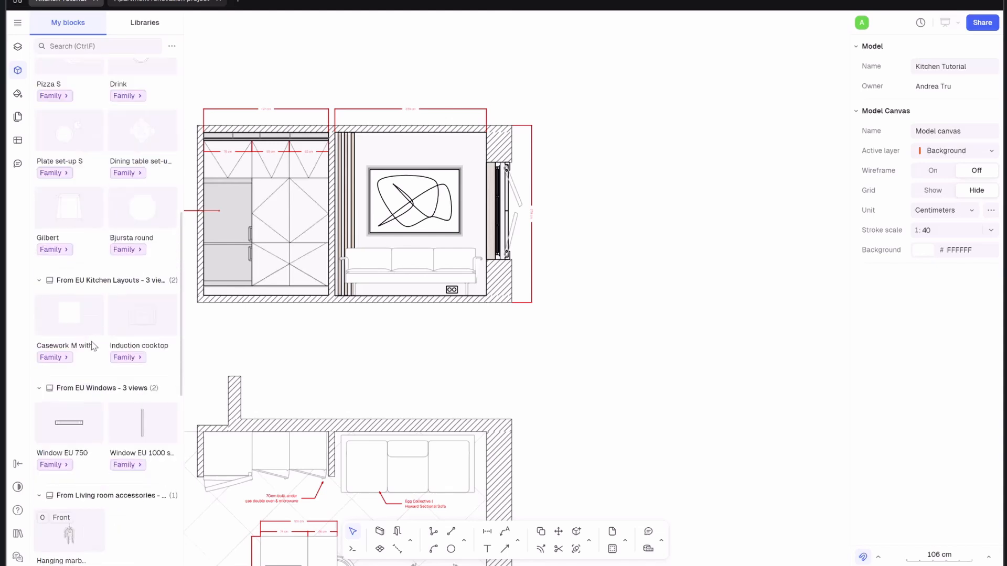
scroll(76, 304, "down", 5)
mouse_move(75, 314)
left_mouse_down()
mouse_move(406, 183)
mouse_move(459, 184)
mouse_move(481, 165)
mouse_move(477, 198)
left_mouse_up()
scroll(459, 184, "up", 5)
scroll(466, 199, "down", 5)
left_click(716, 137)
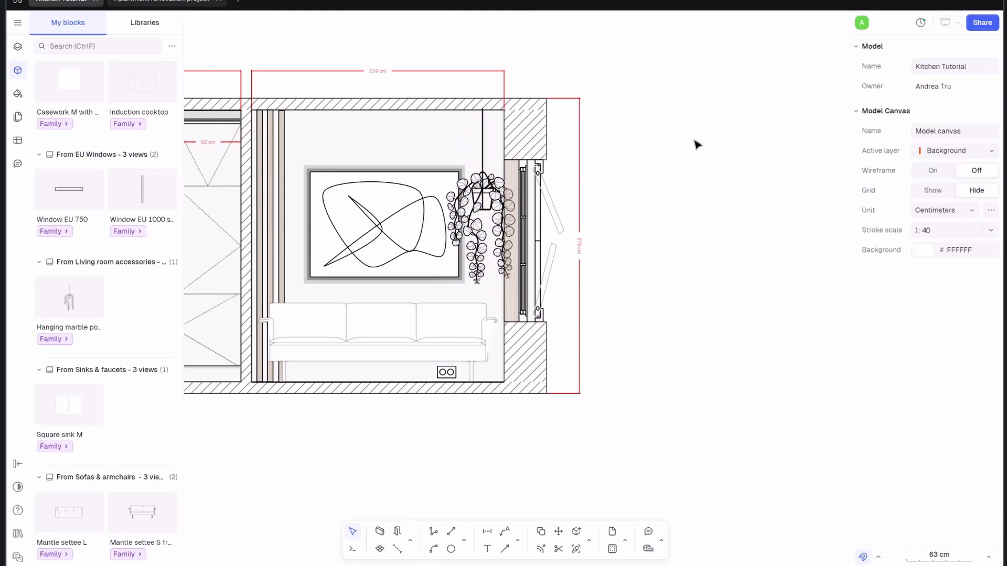
- Replace the black line style of the hanging plant with Furniture Style
left_click(479, 198)
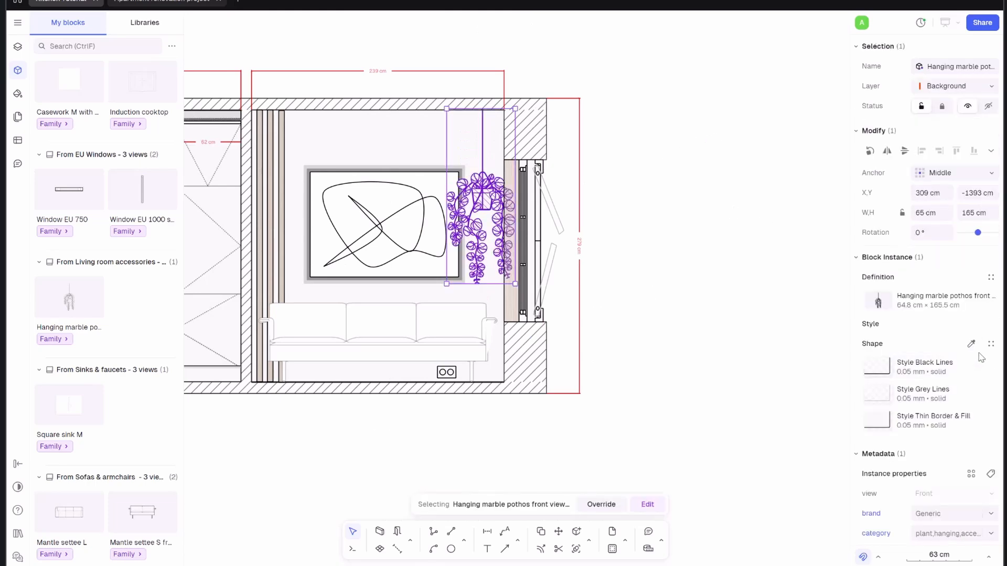
scroll(756, 409, "down", 3)
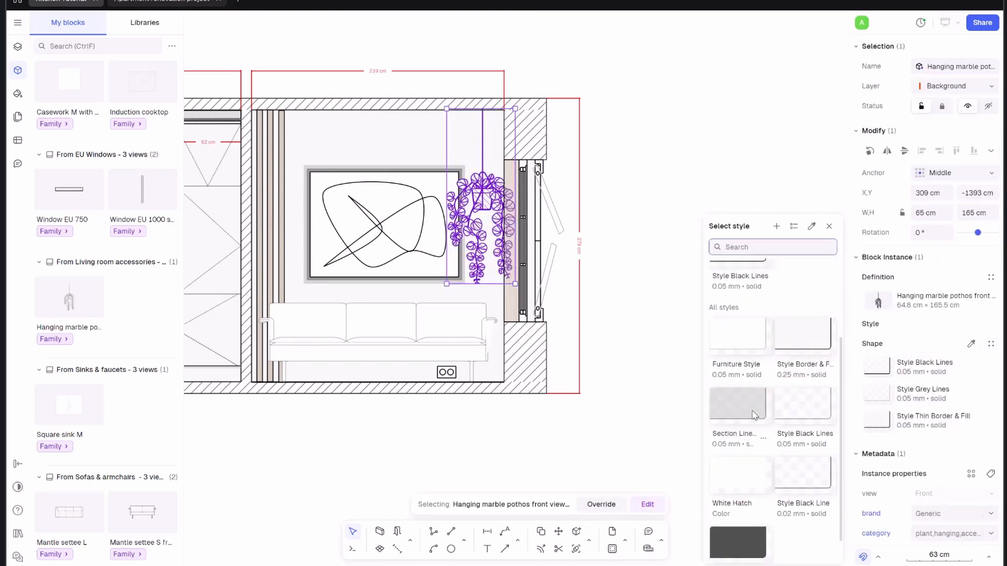
left_click(748, 347)
left_click(652, 158)
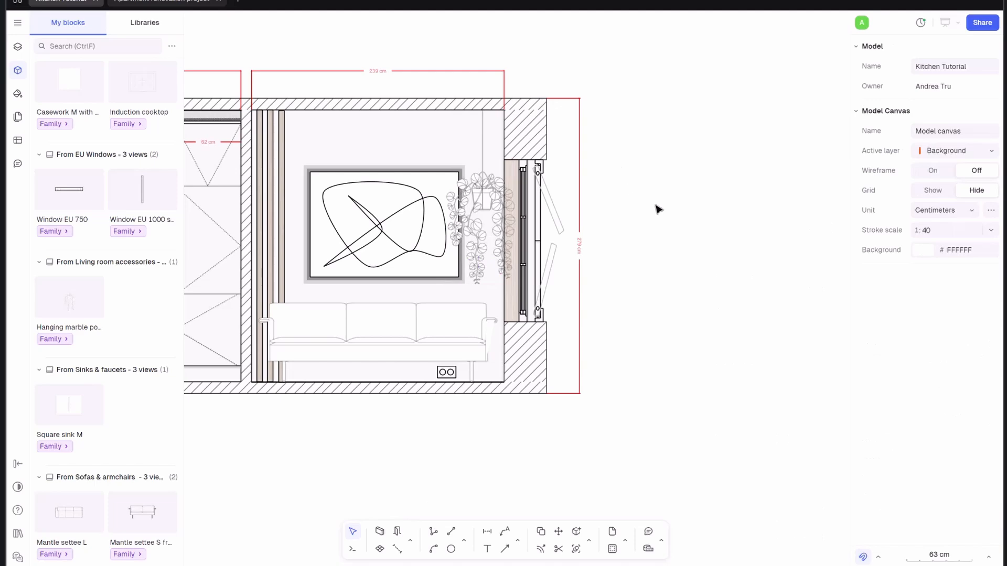
middle_click_drag(656, 205, 707, 236)
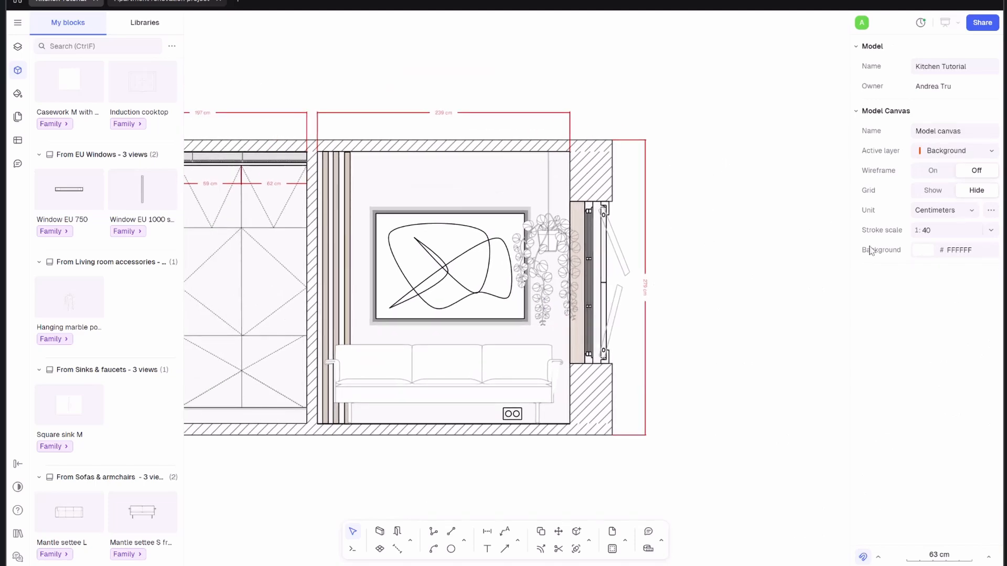
scroll(671, 264, "down", 3)
scroll(667, 215, "up", 3)
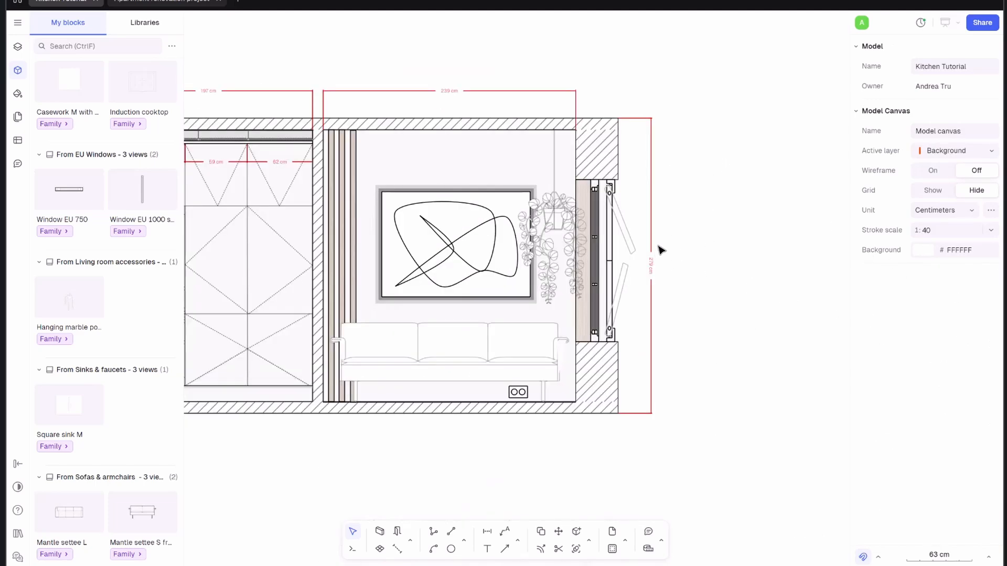
scroll(701, 256, "down", 3)
scroll(569, 420, "up", 5)
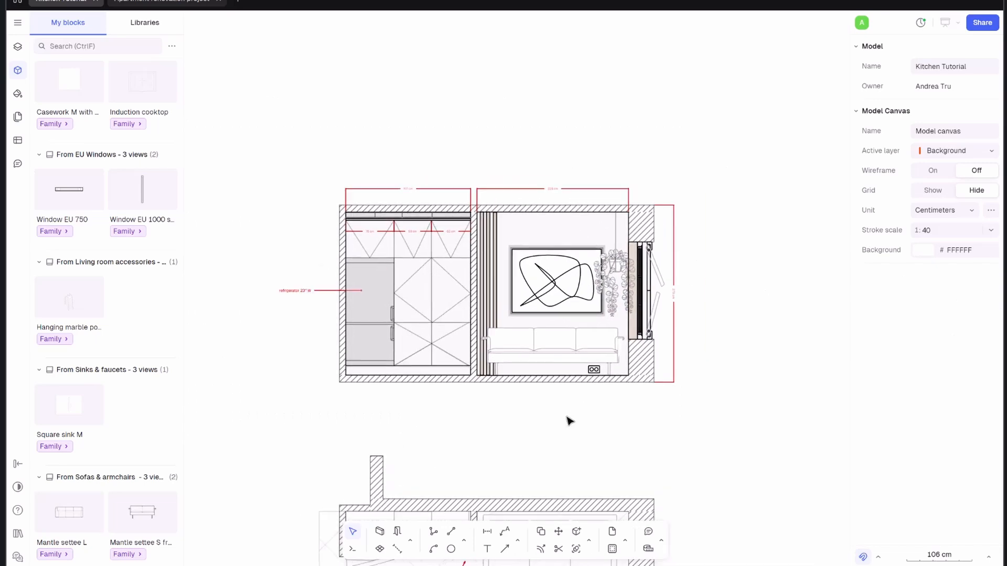
- Switch to the Apartment renovation project and examine the View B elevation's dimensions, material notes and section marks
middle_click_drag(569, 420, 601, 459)
left_click(177, 3)
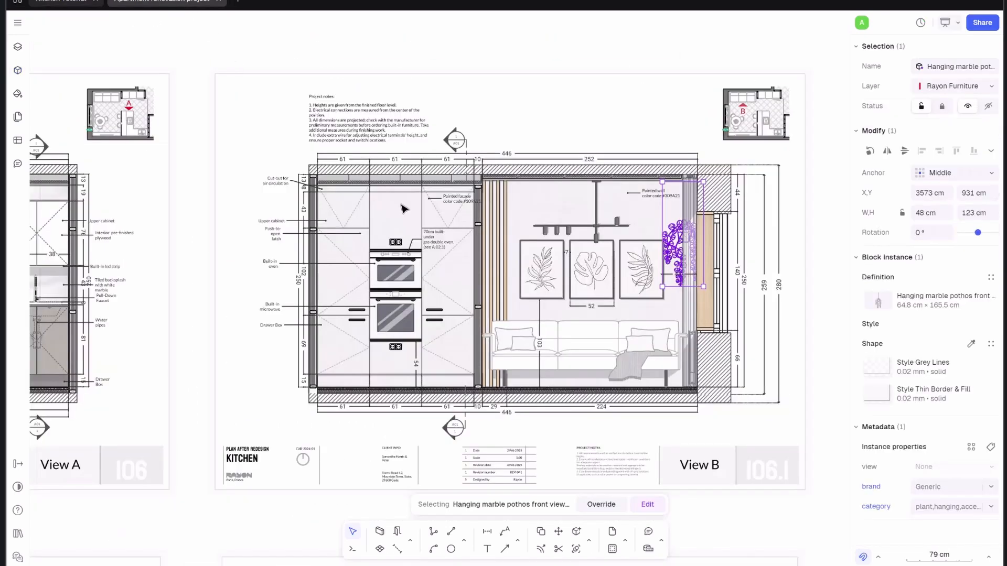
left_click(585, 93)
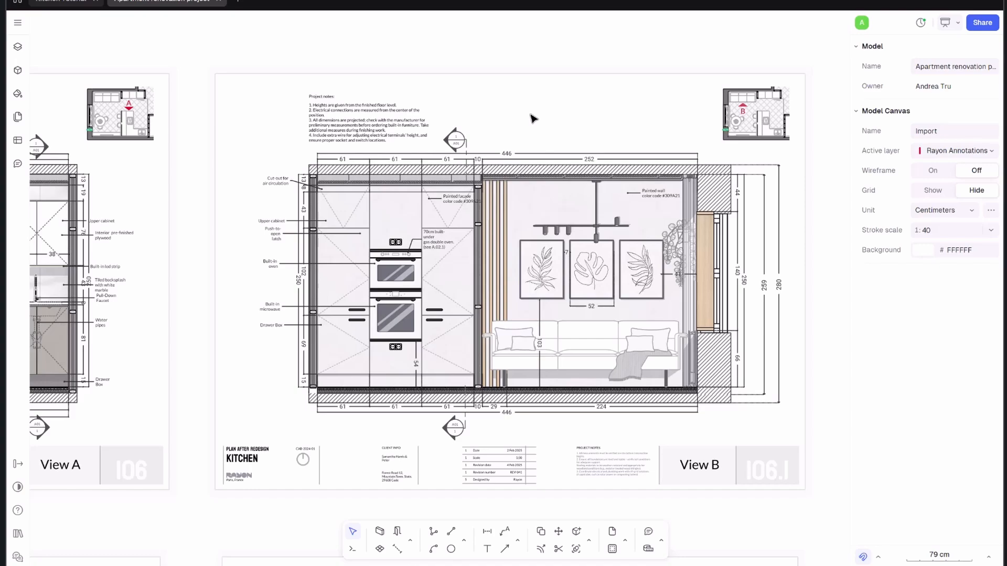
scroll(465, 141, "up", 10)
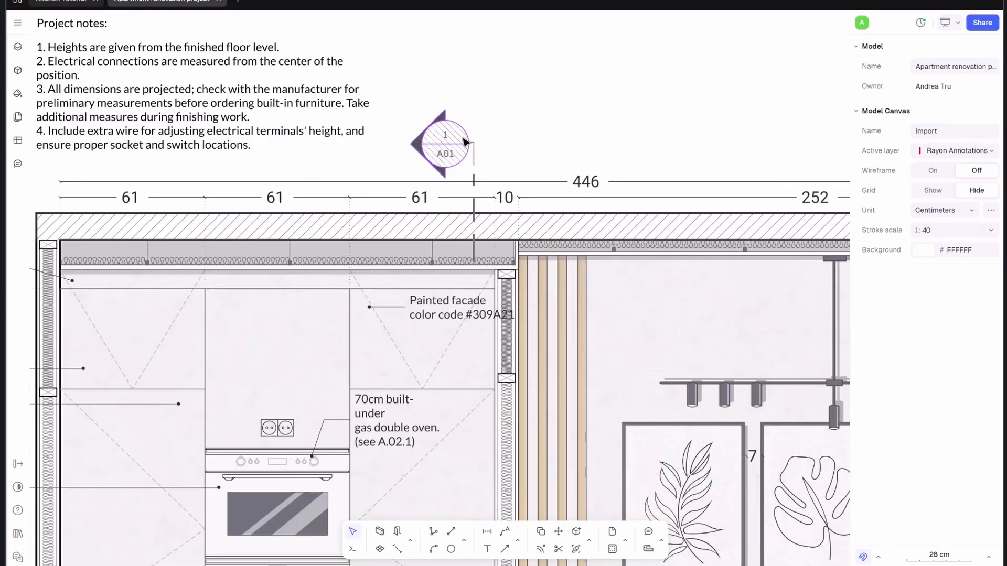
scroll(465, 142, "down", 10)
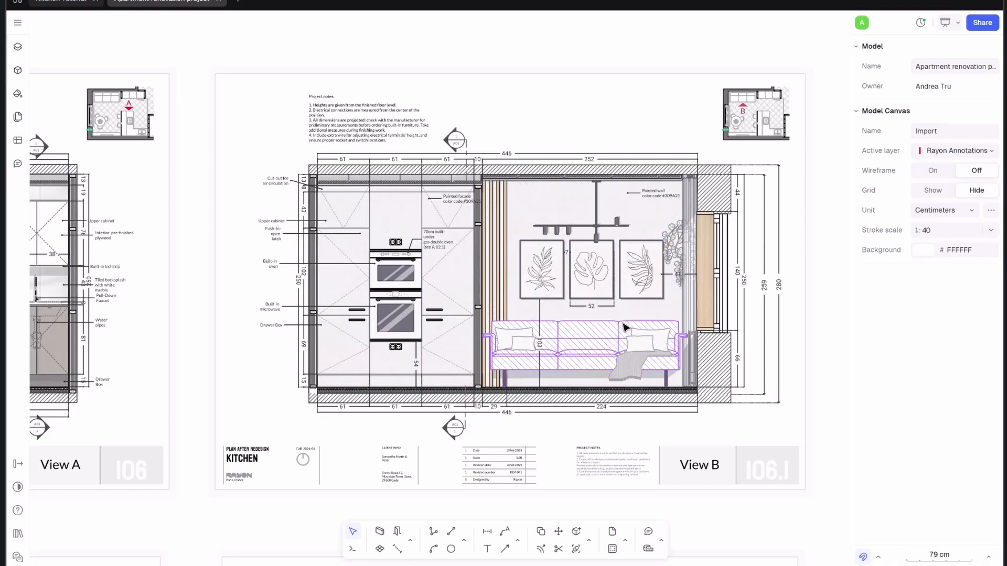
scroll(603, 261, "up", 5)
scroll(602, 261, "down", 10)
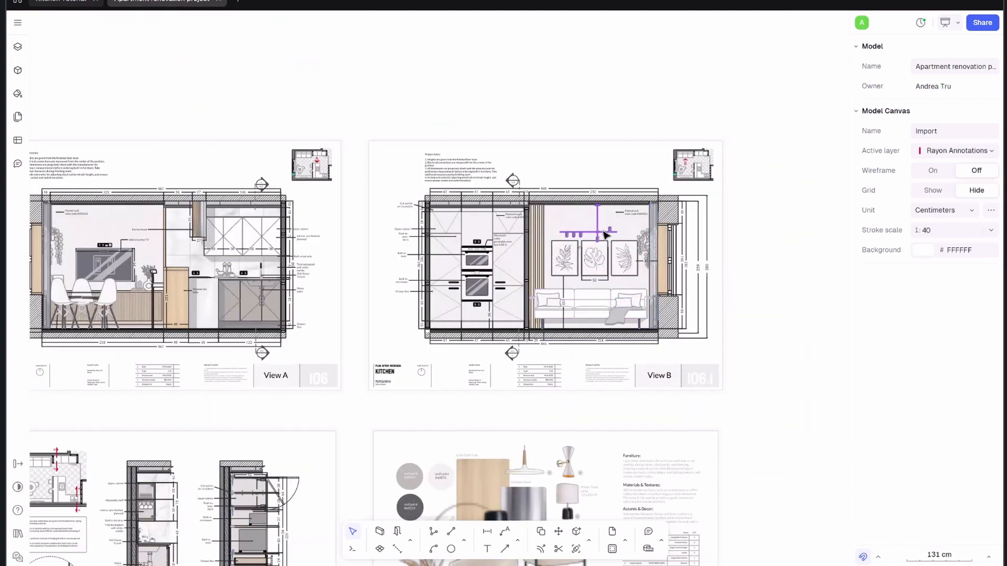
scroll(598, 235, "up", 10)
scroll(567, 226, "down", 6)
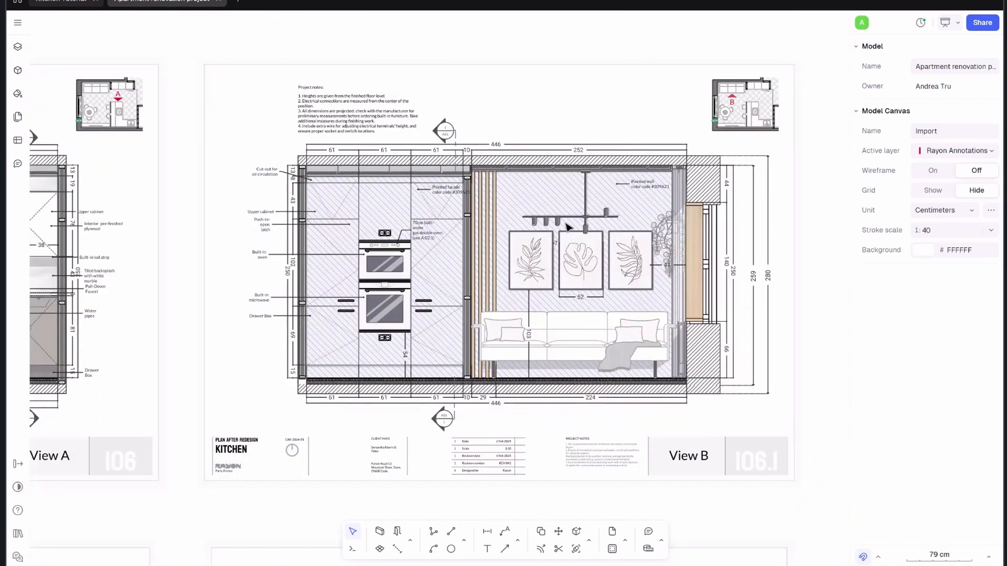
left_click(445, 418)
left_click(365, 79)
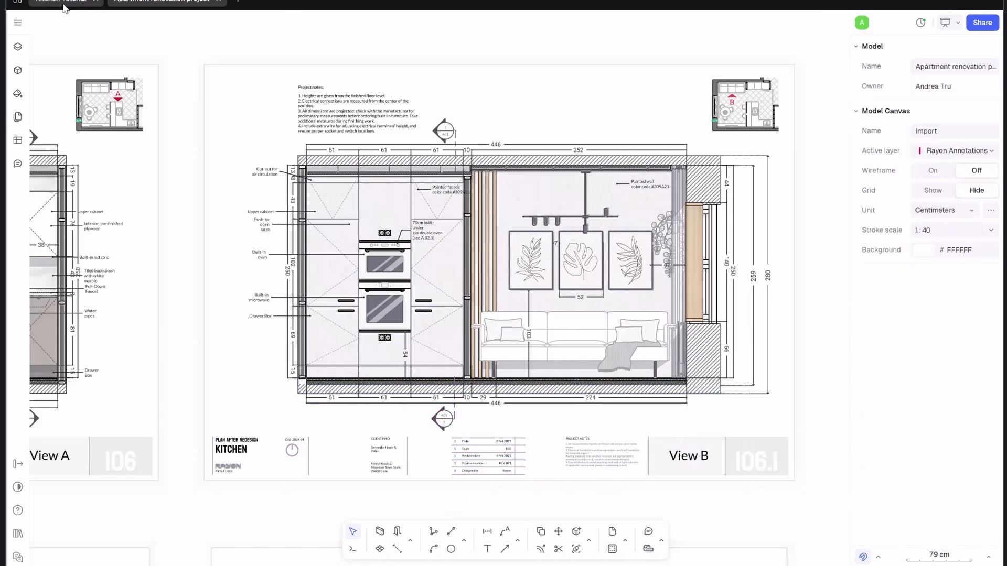
- Return to the Kitchen Tutorial drawing, search the libraries for "annotation" and open the Title blocks & annotations library
left_click(63, 4)
left_click(144, 23)
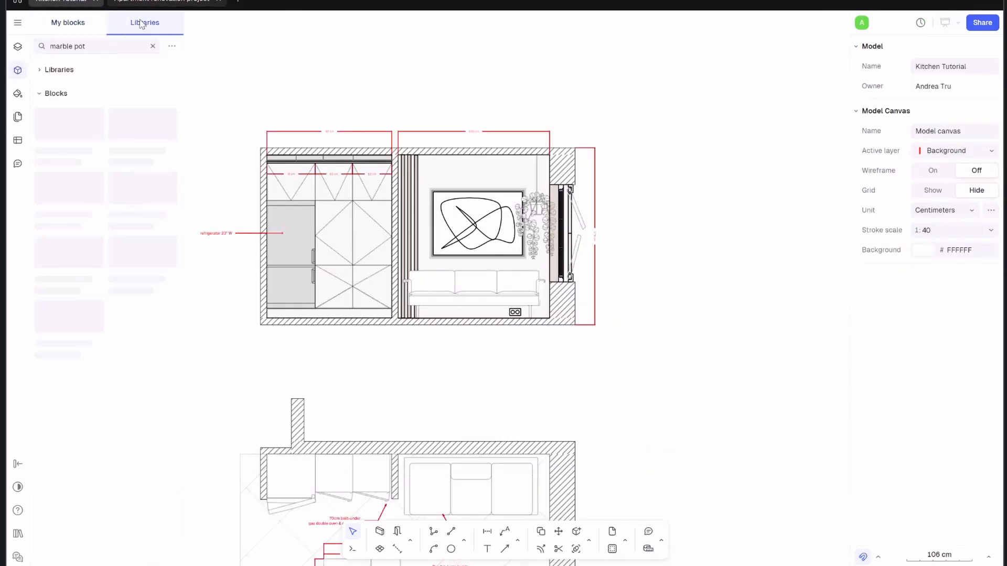
left_click(153, 45)
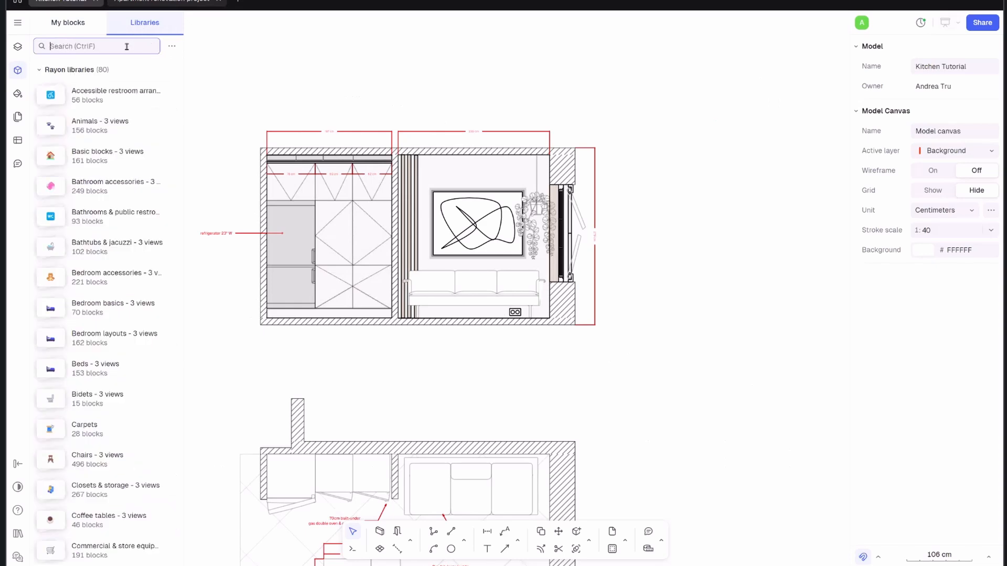
type("annotation")
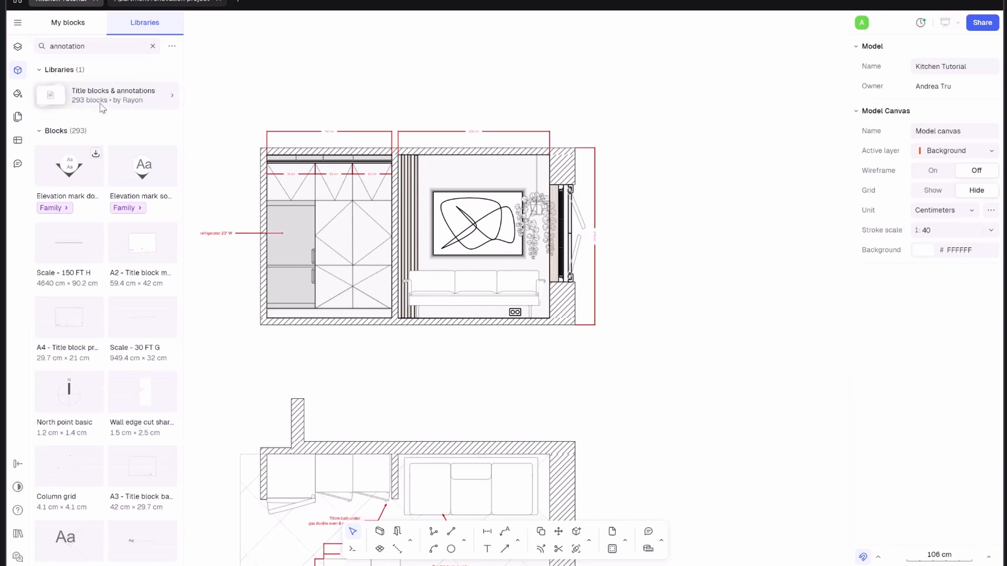
left_click(103, 99)
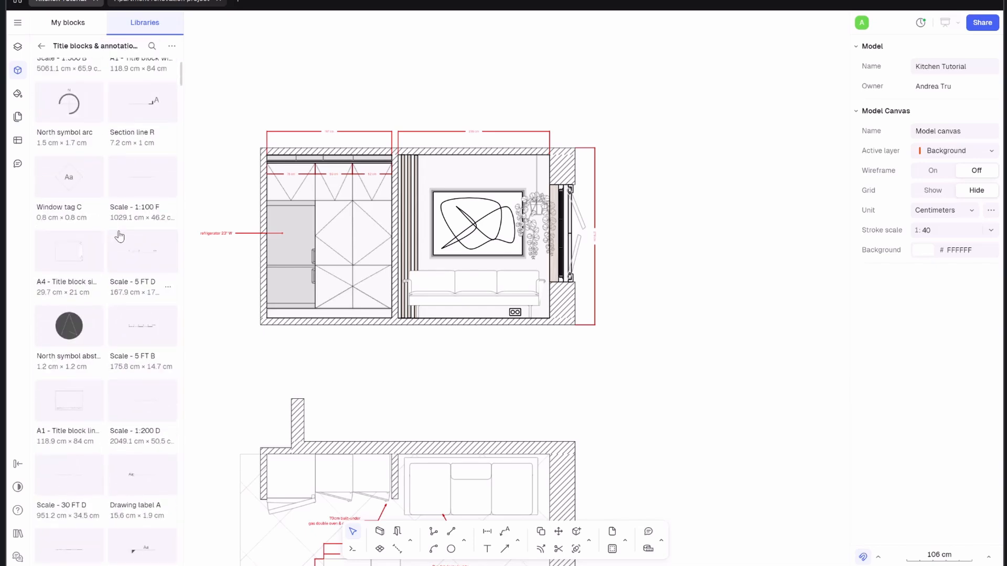
- Find the single-text elevation mark among the title blocks and annotations and open its family
scroll(120, 237, "down", 10)
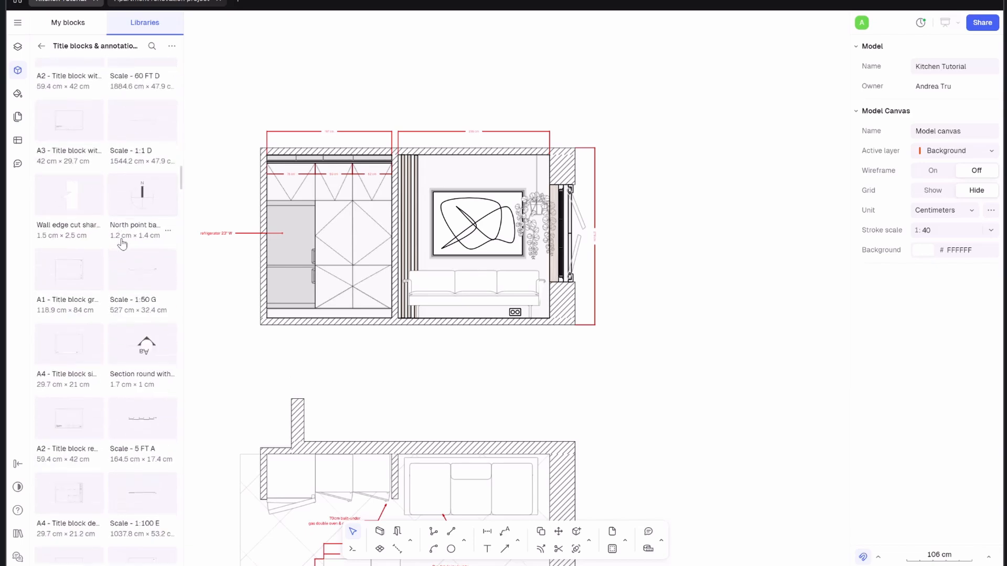
scroll(122, 243, "down", 10)
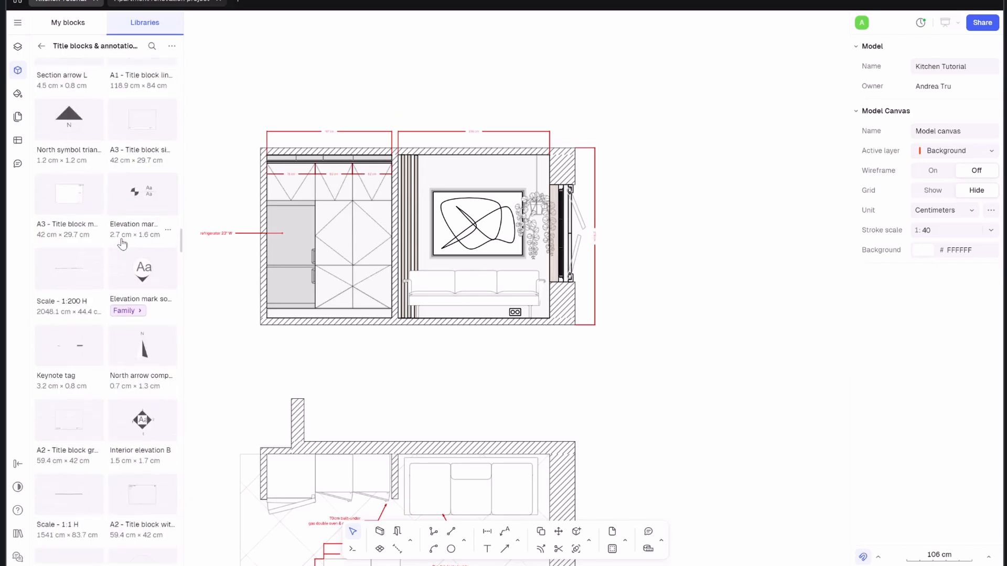
scroll(122, 243, "down", 10)
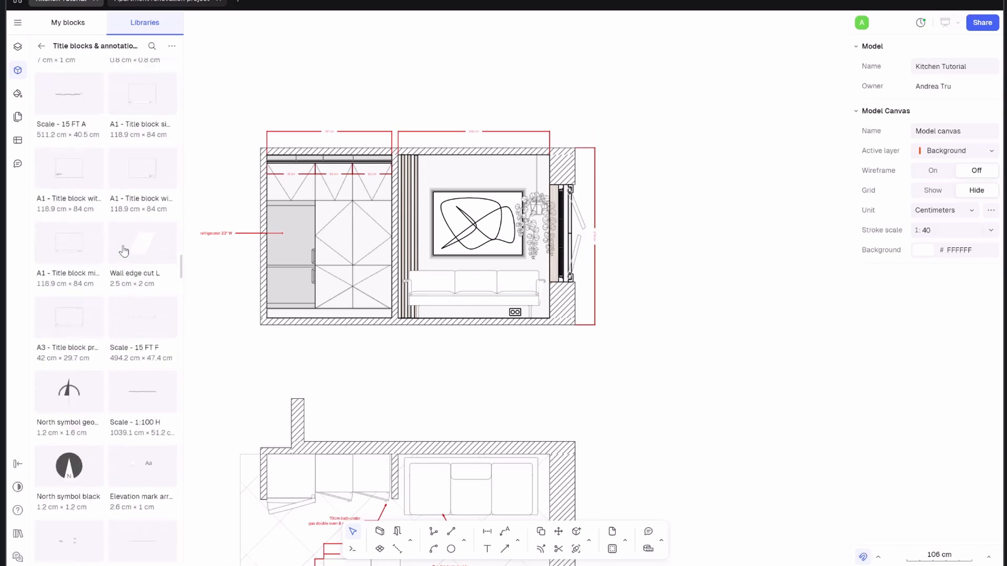
scroll(124, 251, "up", 8)
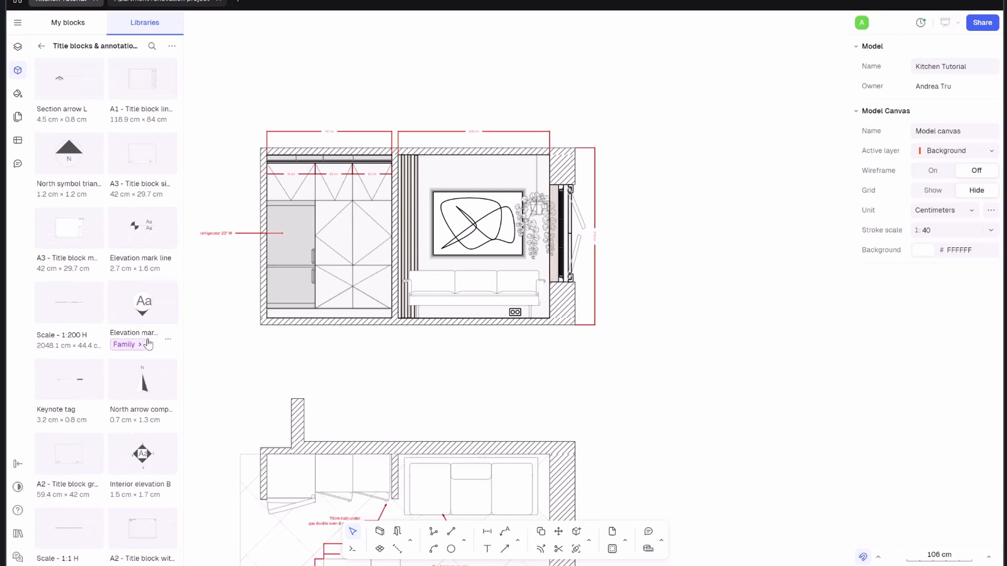
left_click(148, 344)
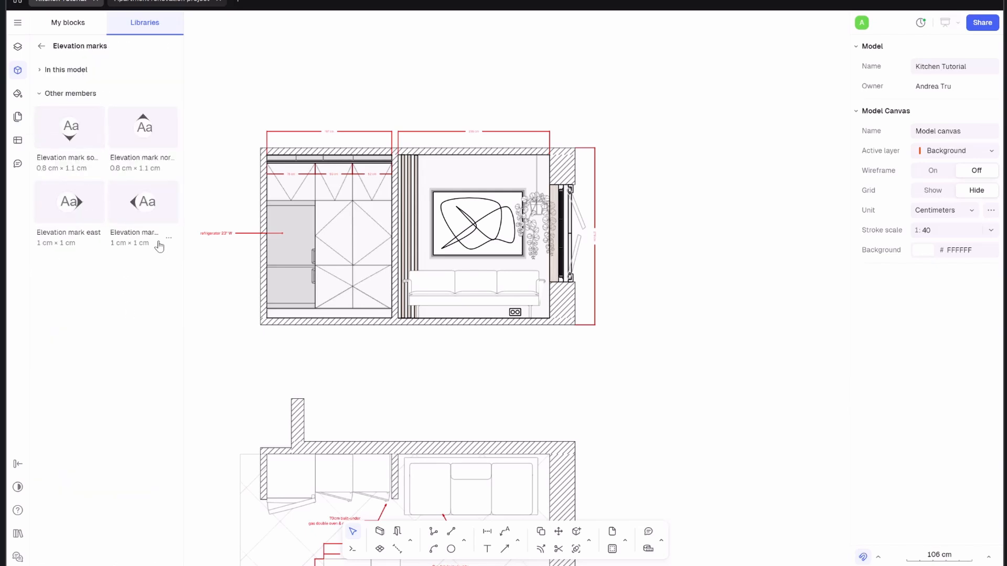
- Bring the kitchen and living room floor plan into view and import the Elevation mark south block into the model
scroll(307, 215, "down", 3)
scroll(309, 108, "up", 2)
middle_click_drag(309, 108, 328, 321)
scroll(333, 189, "up", 1)
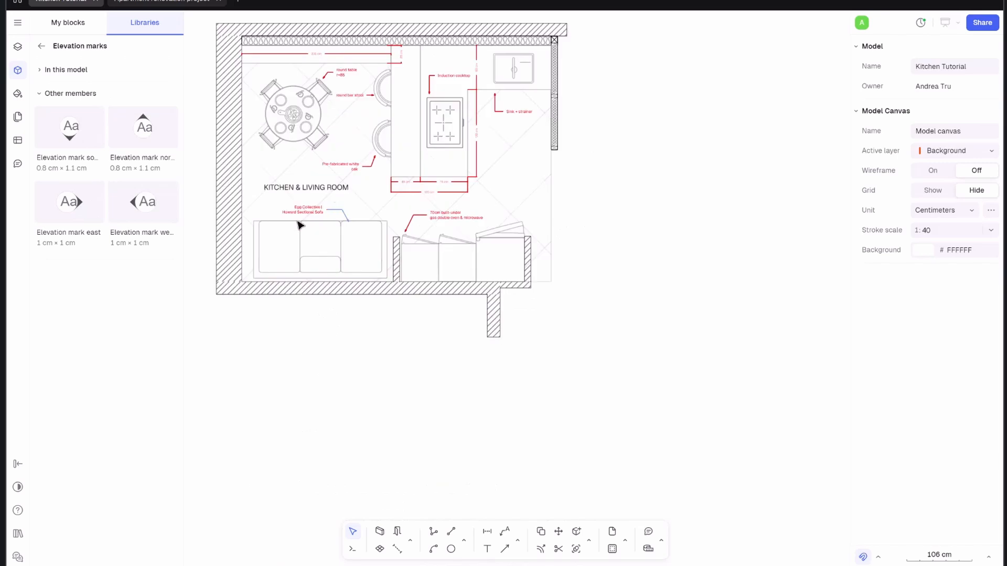
left_click(95, 162)
left_click(109, 186)
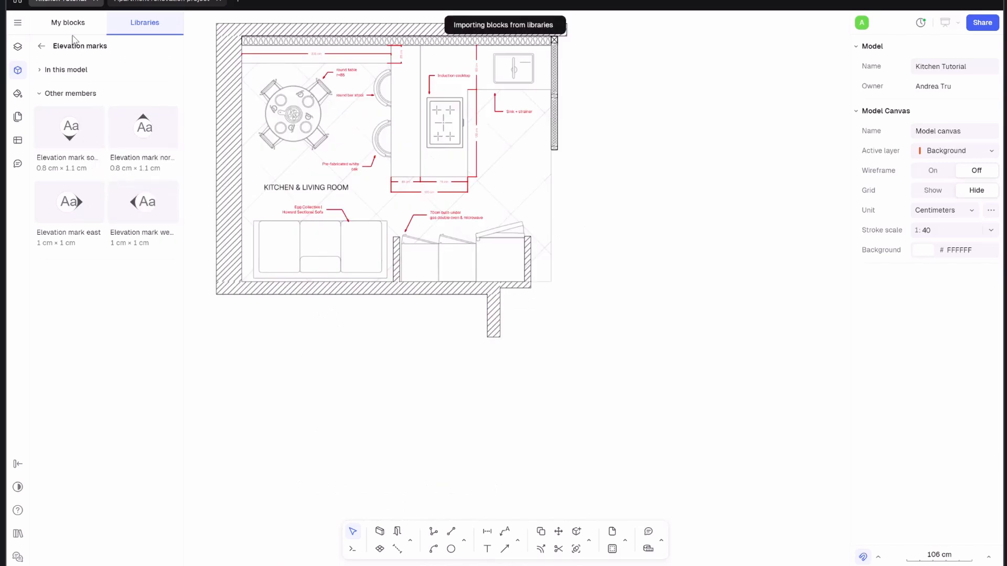
- Insert the Elevation mark south block into the floor plan above the KITCHEN & LIVING ROOM title
left_click(72, 26)
scroll(145, 321, "down", 15)
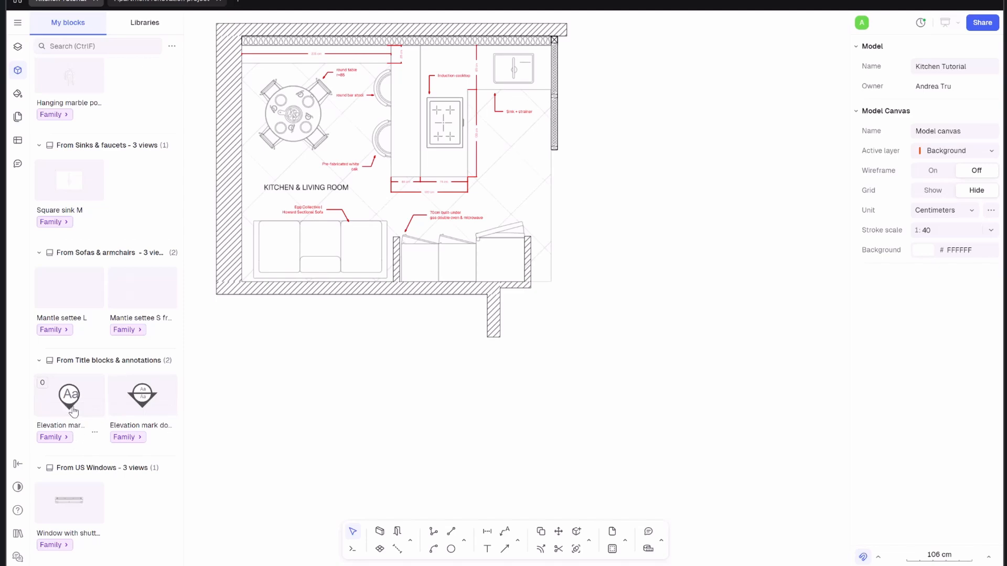
left_click_drag(189, 270, 308, 171)
scroll(308, 172, "up", 10, "ctrl")
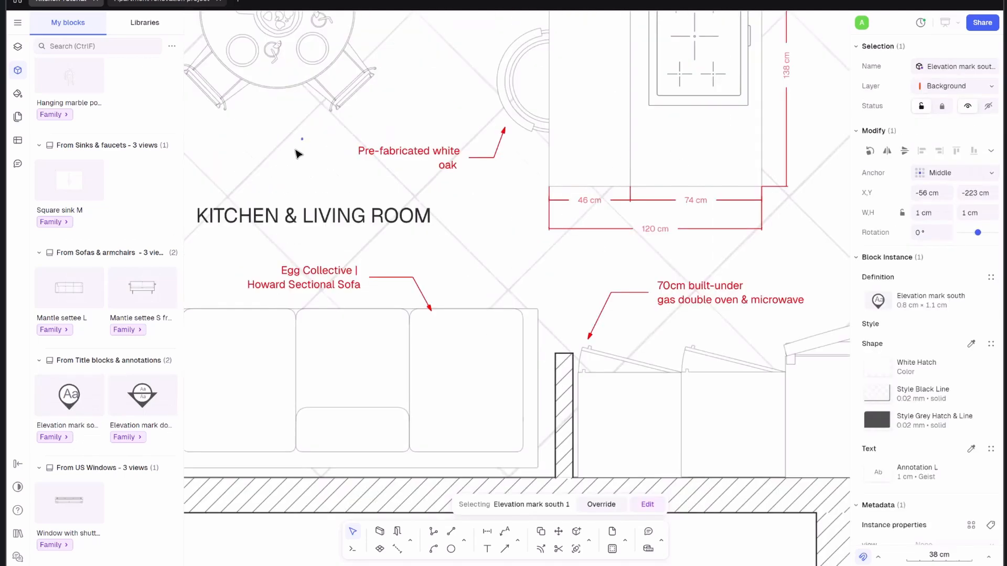
- Enlarge the south elevation mark to about 27 by 36 cm, keeping it just above the room title
left_click_drag(338, 100, 218, 296)
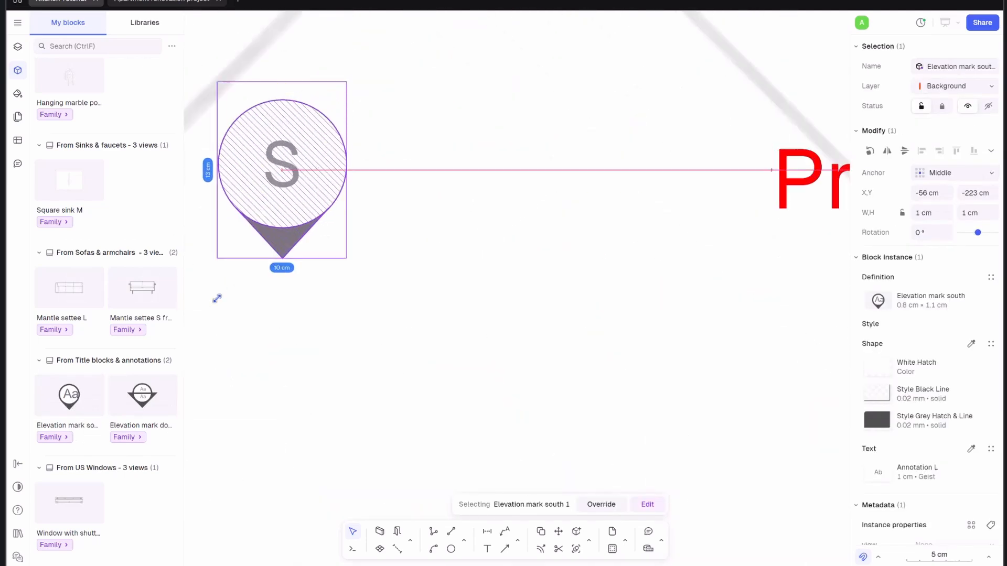
scroll(257, 293, "down", 5, "ctrl")
scroll(290, 268, "down", 3, "ctrl")
left_click_drag(301, 289, 342, 316)
scroll(342, 316, "down", 3, "ctrl")
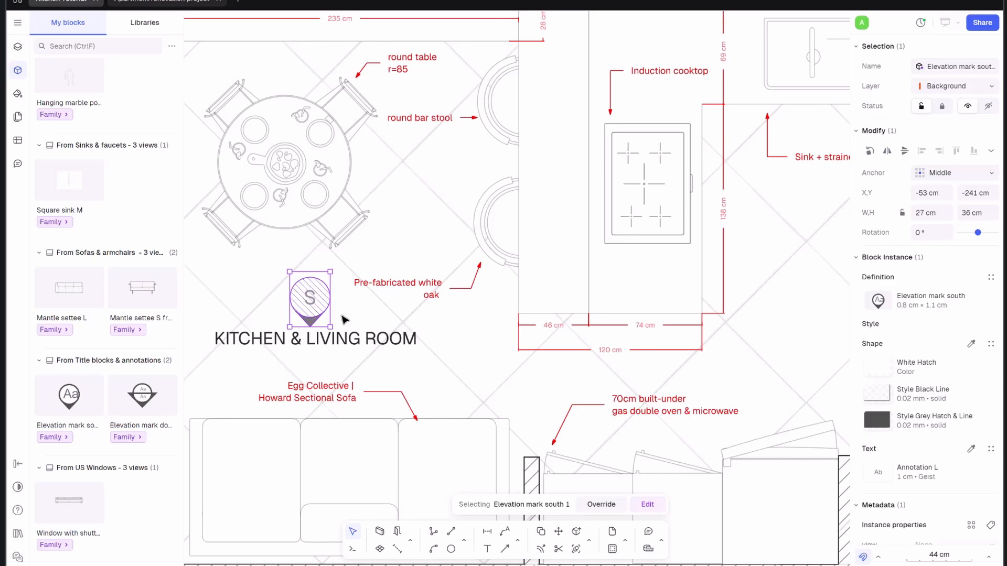
left_click(408, 242)
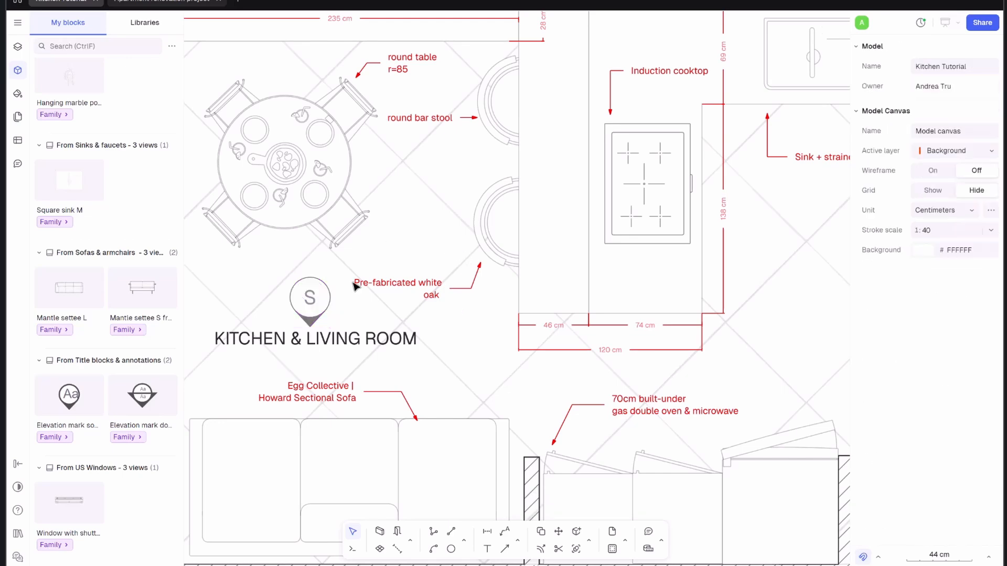
- Move the south elevation mark beside the end of the KITCHEN & LIVING ROOM title, above the sofa's corner
scroll(364, 279, "down", 3)
left_click(17, 46)
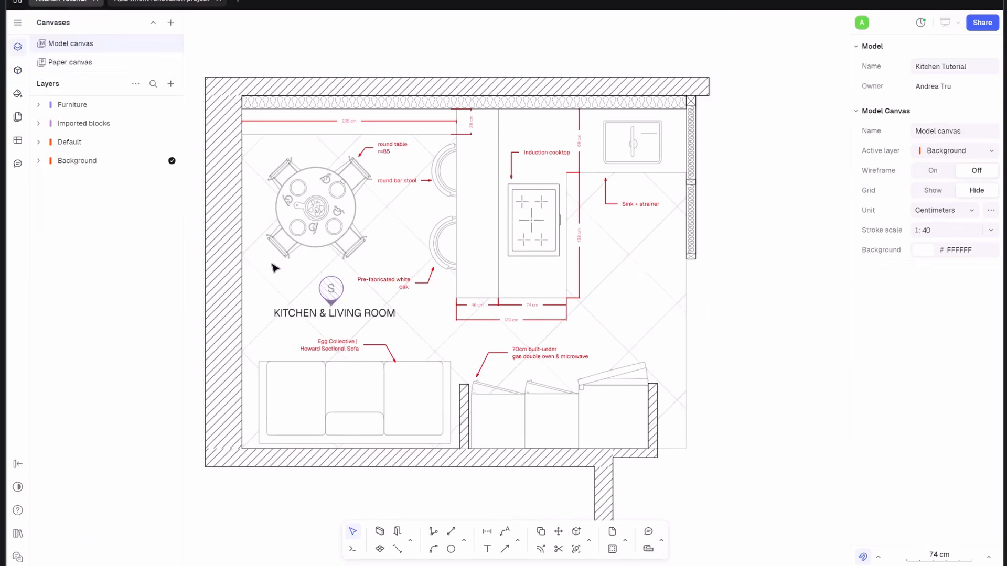
mouse_move(326, 297)
left_mouse_down()
mouse_move(326, 220)
mouse_move(375, 321)
mouse_move(420, 338)
mouse_move(413, 351)
left_mouse_up()
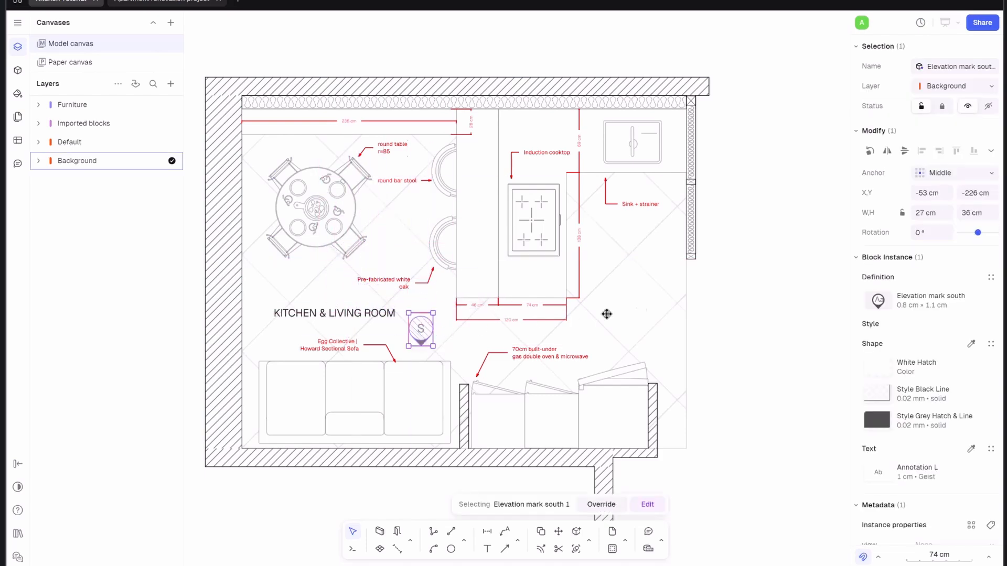
left_click(726, 308)
- Replace the south elevation mark's Style Grey Hatch & Line with Style Thin Border & Fill
scroll(448, 343, "up", 3)
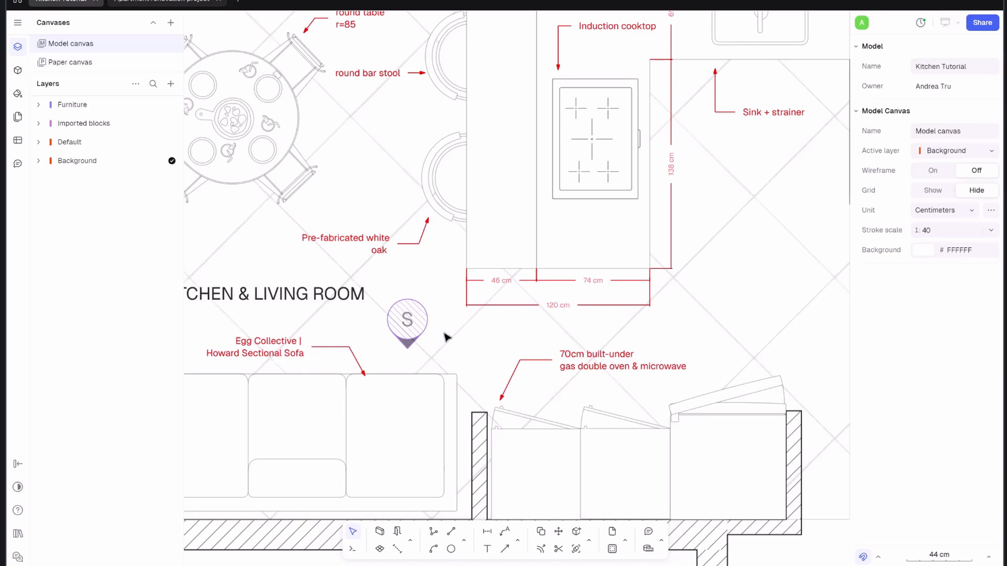
left_click(404, 329)
scroll(404, 328, "down", 3)
left_click(899, 419)
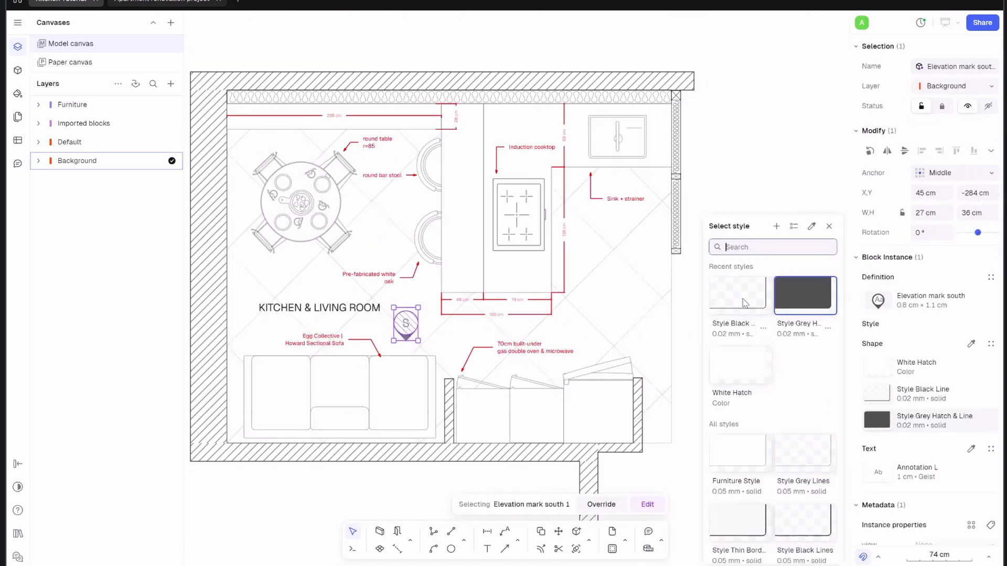
scroll(793, 344, "down", 3)
left_click(749, 157)
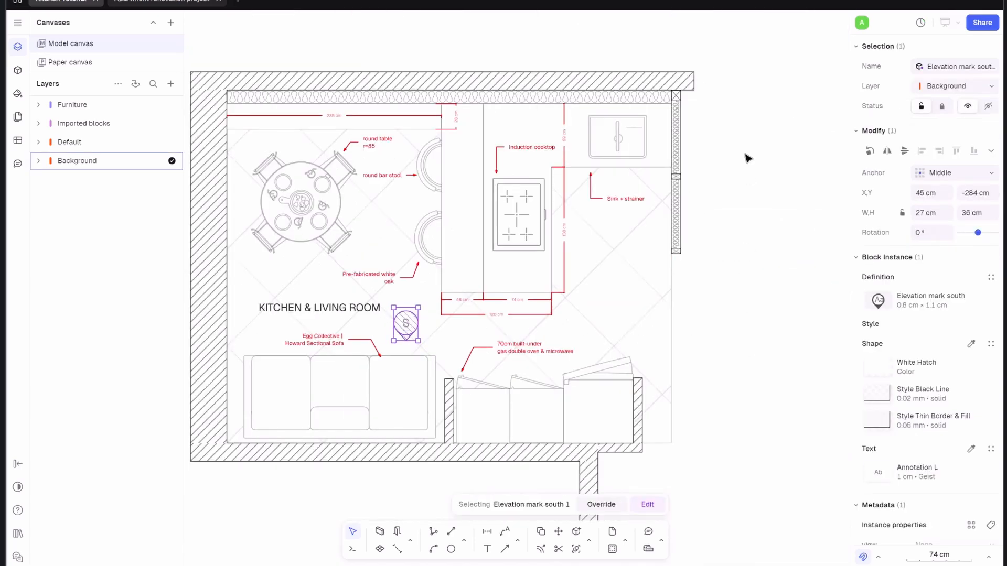
left_click(427, 322)
scroll(472, 314, "down", 2)
scroll(455, 299, "up", 2)
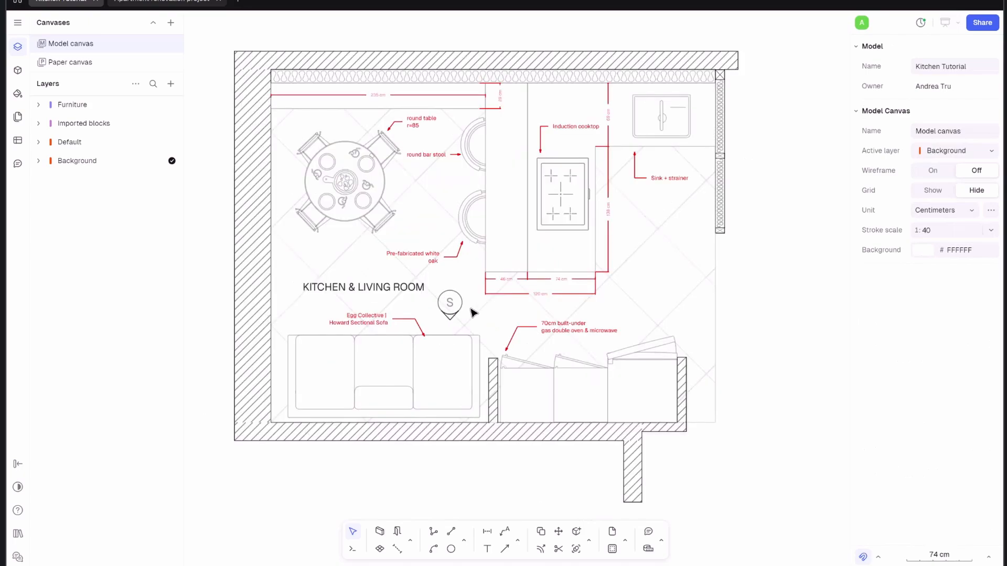
- Switch to the Apartment renovation project and examine kitchen Section A-A and living room Section B-B, including the marble backsplash's image fill
scroll(474, 313, "down", 5)
left_click(167, 2)
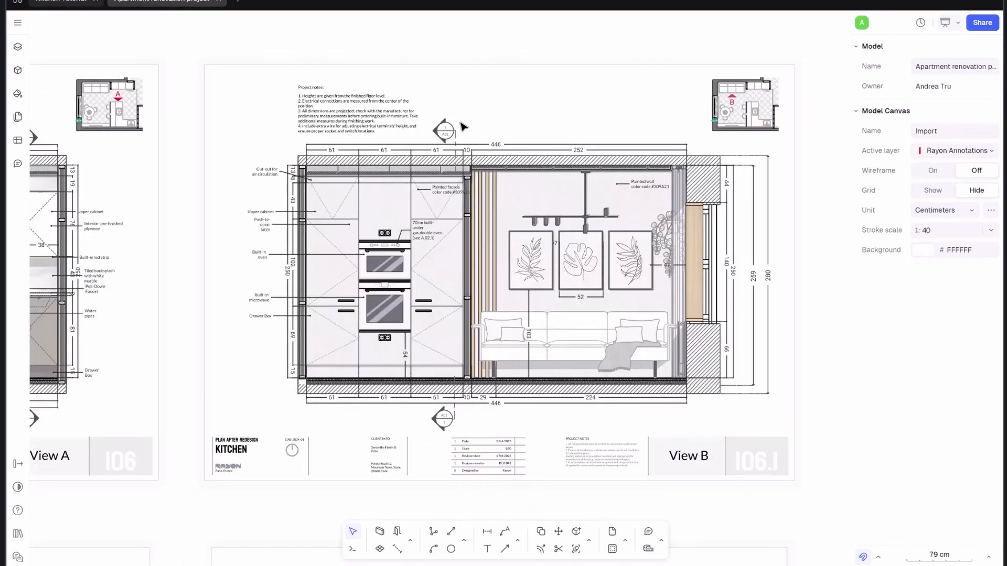
scroll(463, 126, "up", 3)
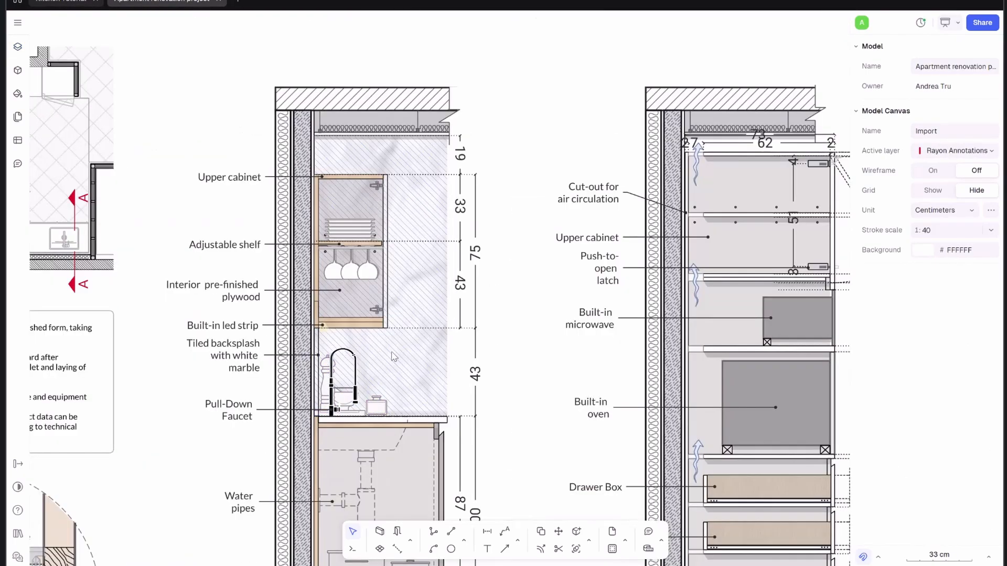
middle_click_drag(508, 386, 446, 324)
scroll(480, 328, "down", 2)
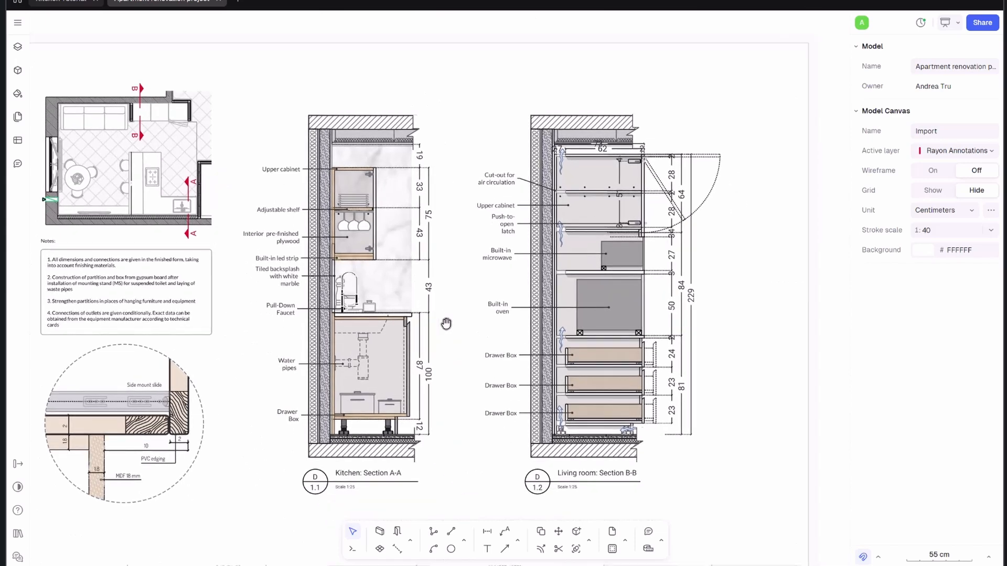
scroll(300, 137, "up", 2)
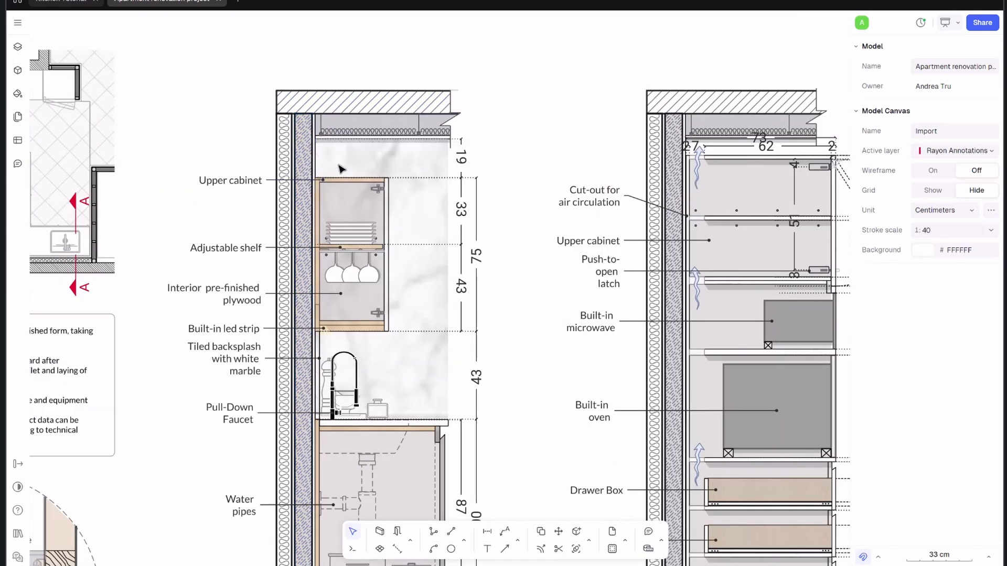
left_click(424, 217)
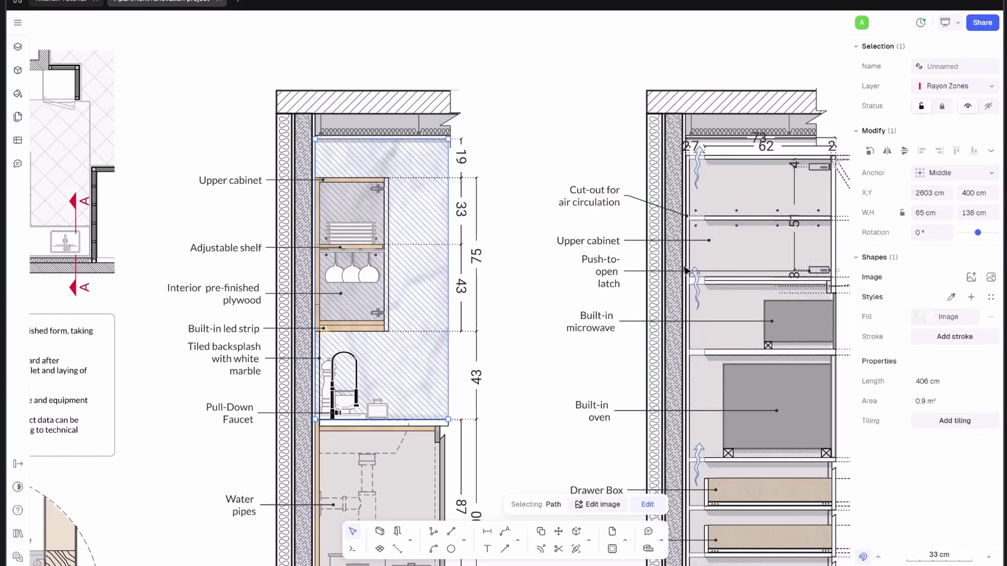
scroll(272, 304, "down", 2)
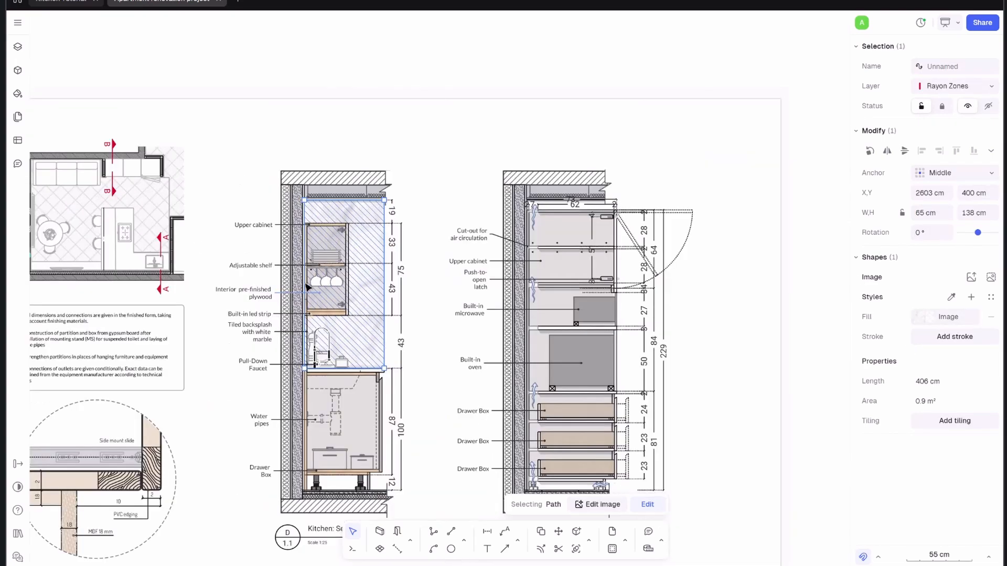
- Examine the upper cabinet and marble backsplash in kitchen Section A-A, and return to the elevation in the Kitchen Tutorial project
left_click(414, 176)
scroll(330, 286, "up", 5)
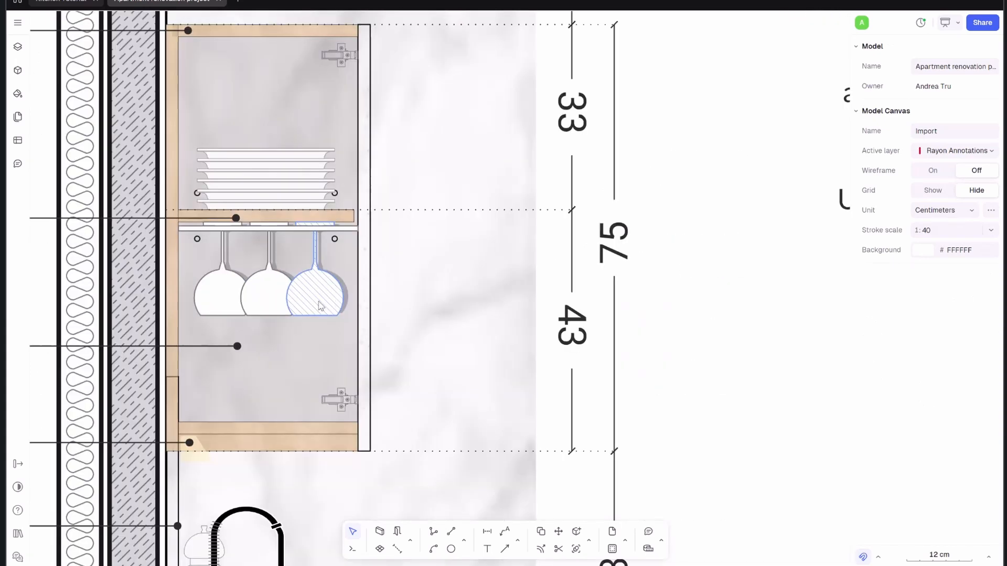
scroll(330, 286, "down", 2)
scroll(293, 311, "down", 2)
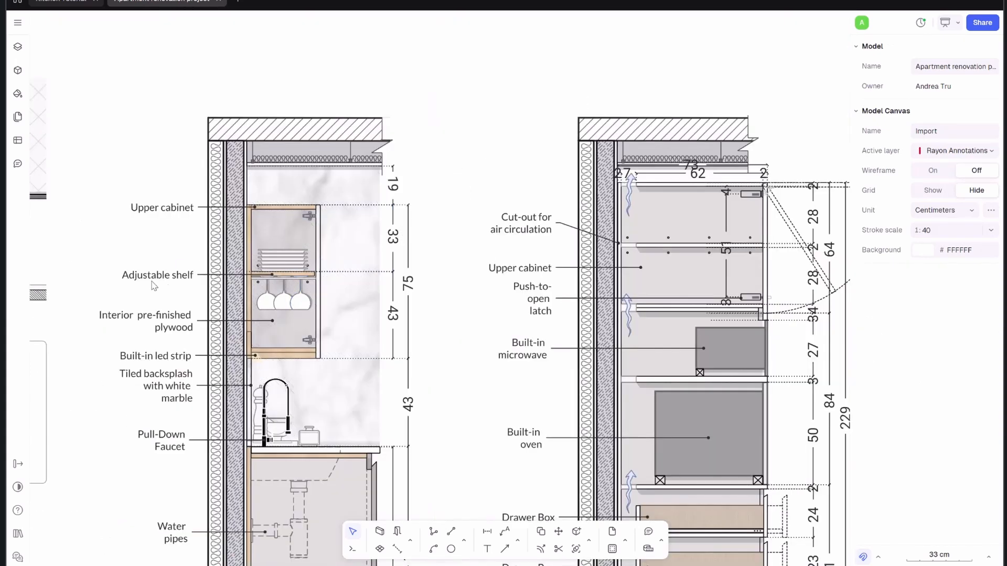
left_click(62, 3)
scroll(411, 360, "up", 5)
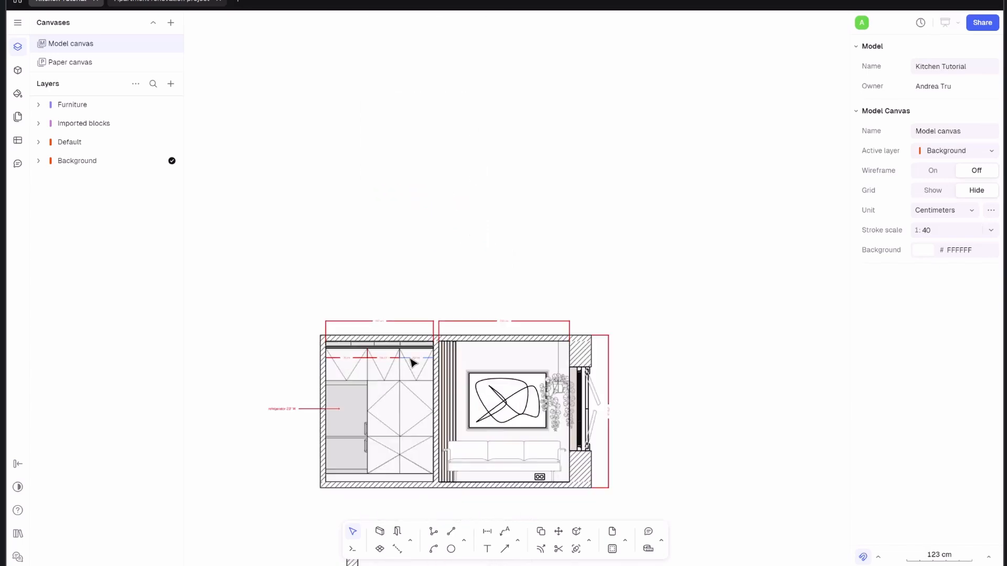
scroll(427, 233, "up", 1)
scroll(425, 453, "up", 5)
scroll(422, 423, "down", 3)
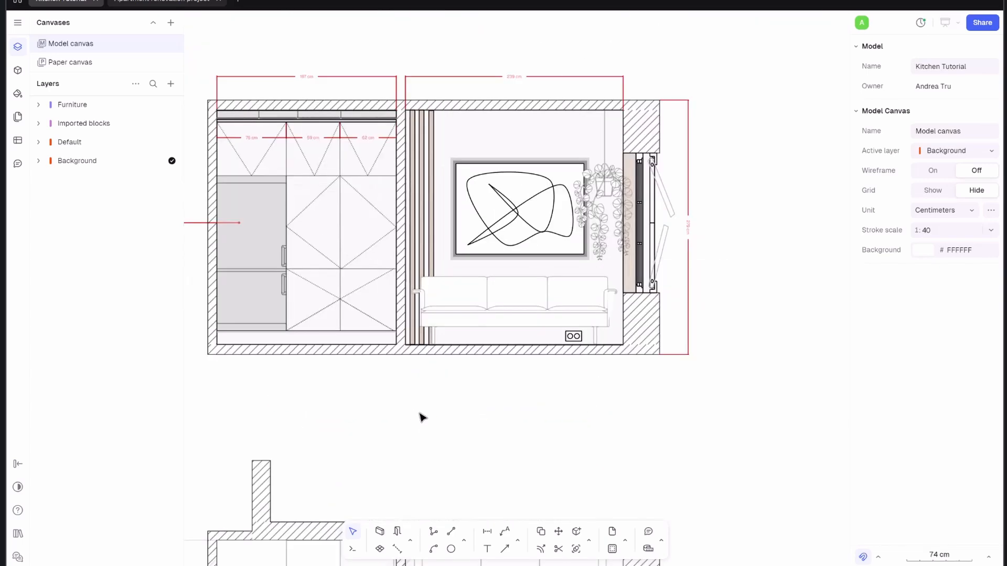
middle_click_drag(421, 420, 493, 464)
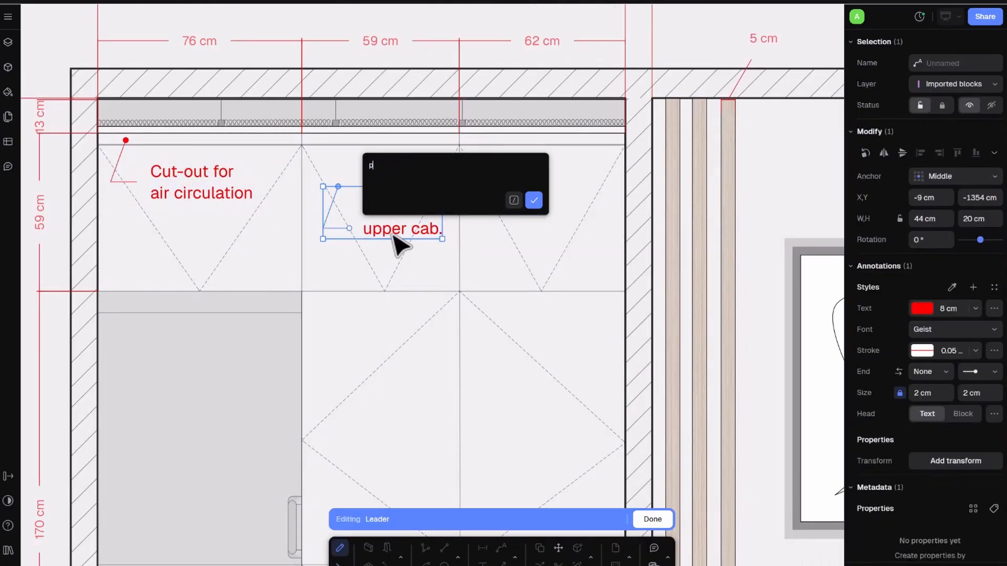
- Set the text of the leader on the middle upper cabinet to "walnut veneer upper cab." on two lines
type("PLY")
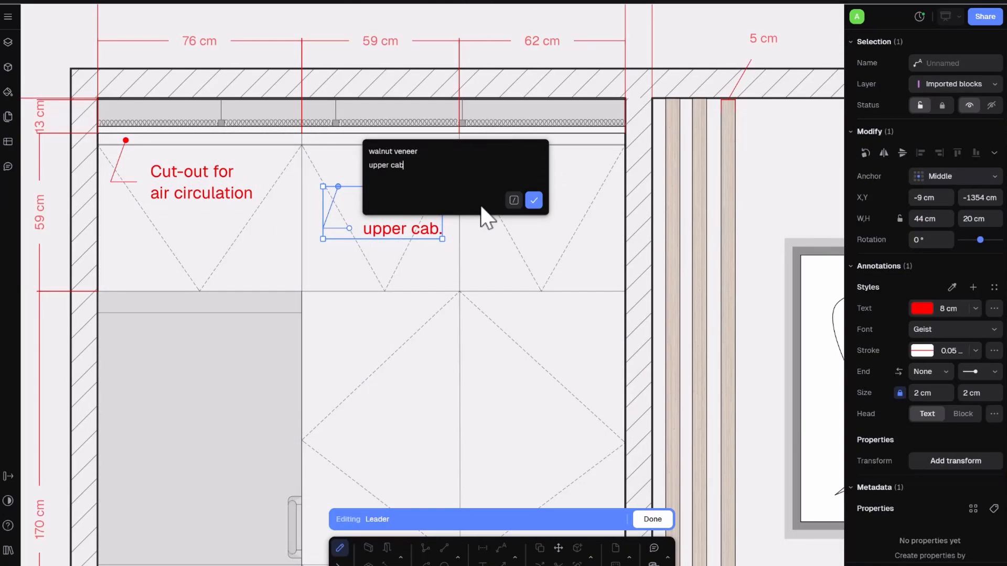
left_click(638, 522)
left_click(653, 519)
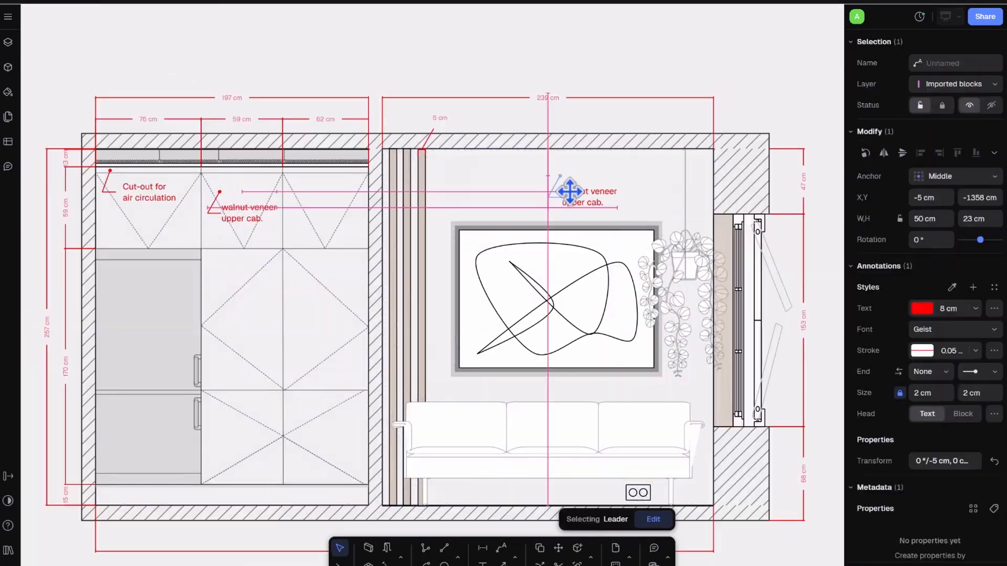
- Place a copied leader on the living room wall above the picture and set its text to "painted wall CSP-100"
double_click(566, 189)
type("painted wall CSP-100")
left_click(733, 163)
- Copy the painted wall leader to the wooden slats, point it at the last slat, and set its text to "plywood, veneered slats"
mouse_move(562, 195)
left_mouse_down("alt")
mouse_move(463, 184)
mouse_move(431, 192)
mouse_move(407, 240)
left_mouse_up("alt")
scroll(430, 167, "up", 5)
double_click(431, 176)
left_click_drag(420, 238, 445, 196)
double_click(560, 217)
type("plywood, veneered slats")
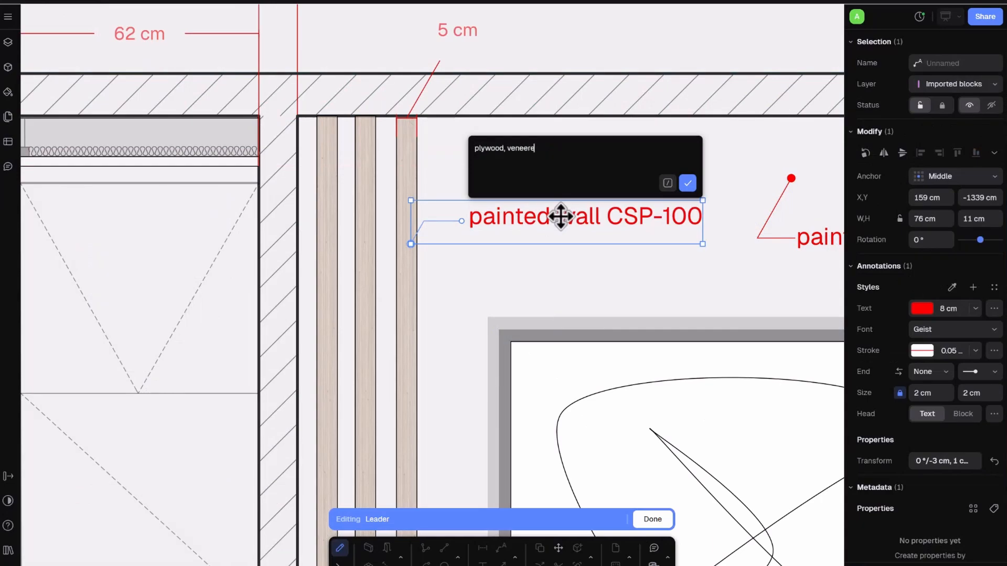
left_click(687, 183)
scroll(382, 67, "down", 5)
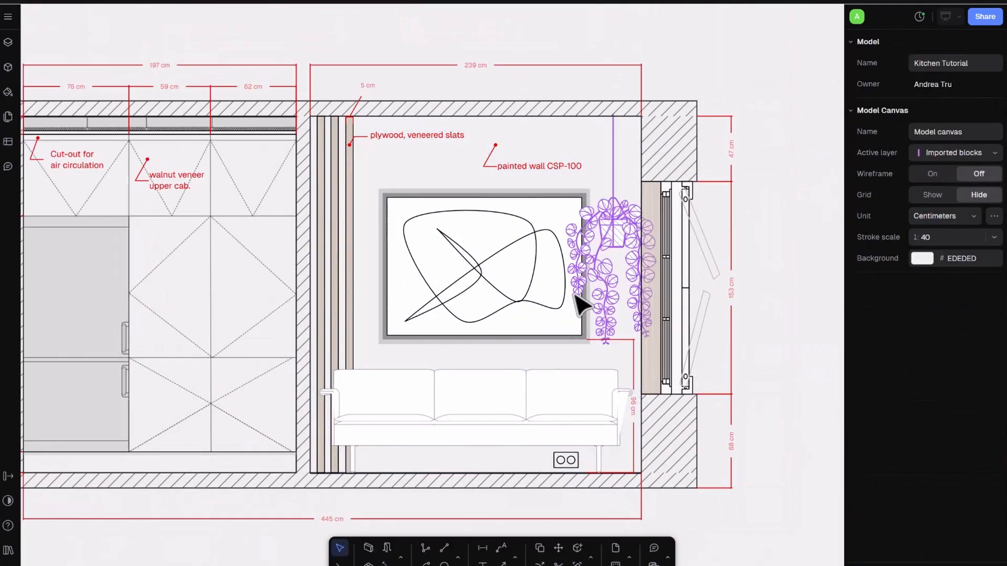
- Dimension the horizontal distance from the picture frame's edge to the window wall
key("d")
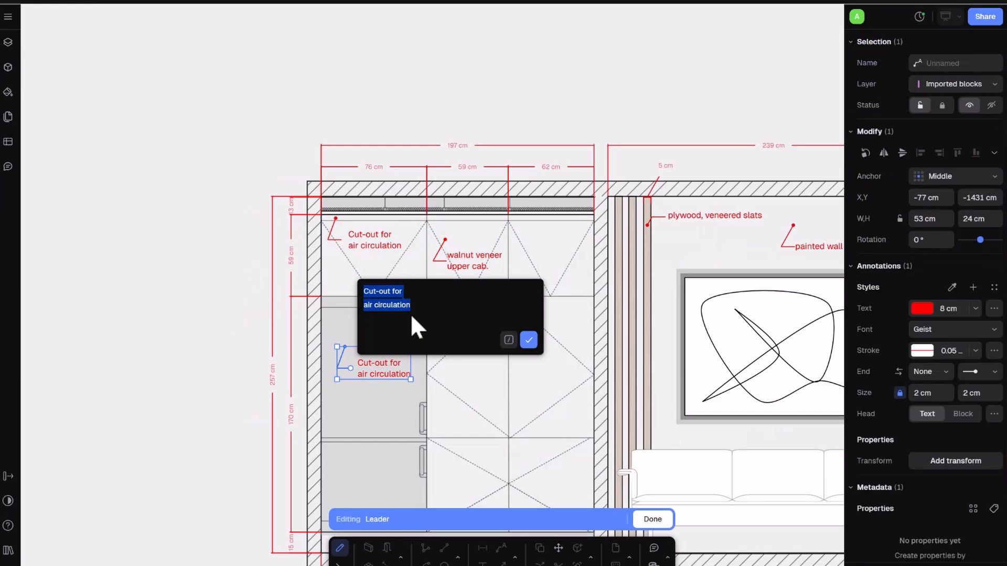
- Set the text of the copied leader on the fridge to "36 W FRIDGE" with "TBD" on the second line
type("36 W")
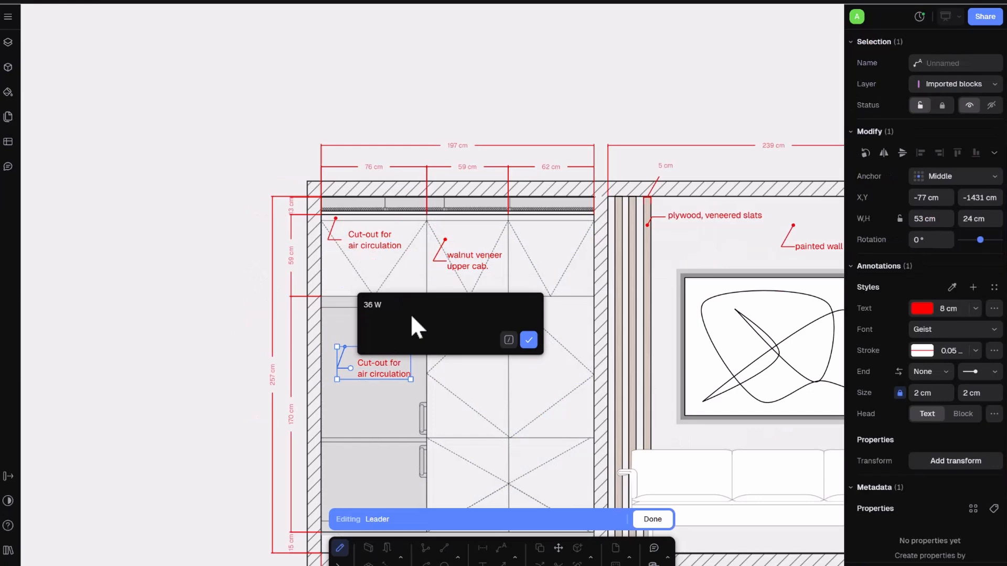
key("Return")
type("TBD")
left_click(382, 291)
type("FRIDGE")
key("Escape")
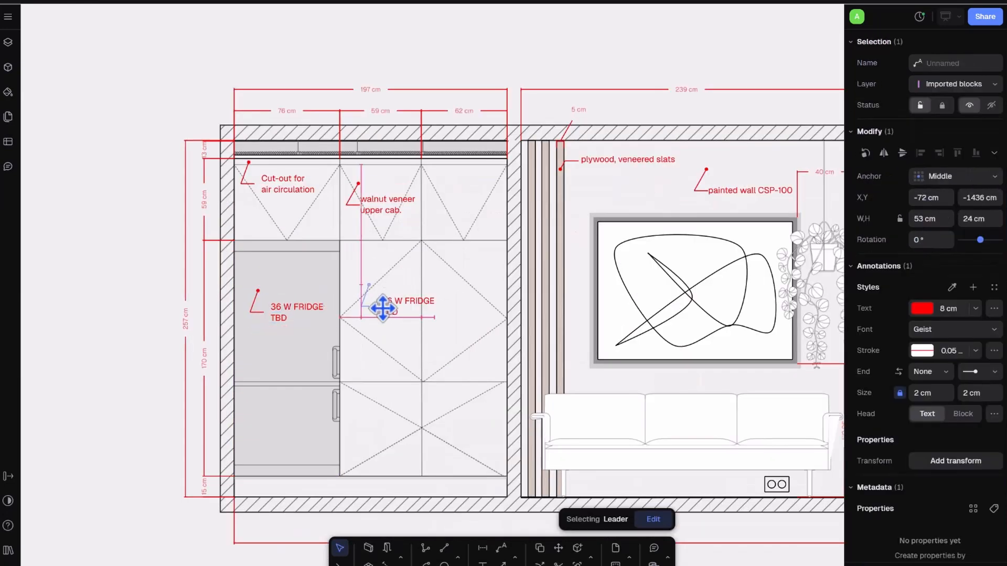
- Copy the fridge leader onto the tall cabinet door beside the partition wall and open the copy's text for editing
left_click_drag(383, 308, 448, 319, "alt")
double_click(459, 315)
type("plywood")
key("Return")
type("door fronts")
key("Return")
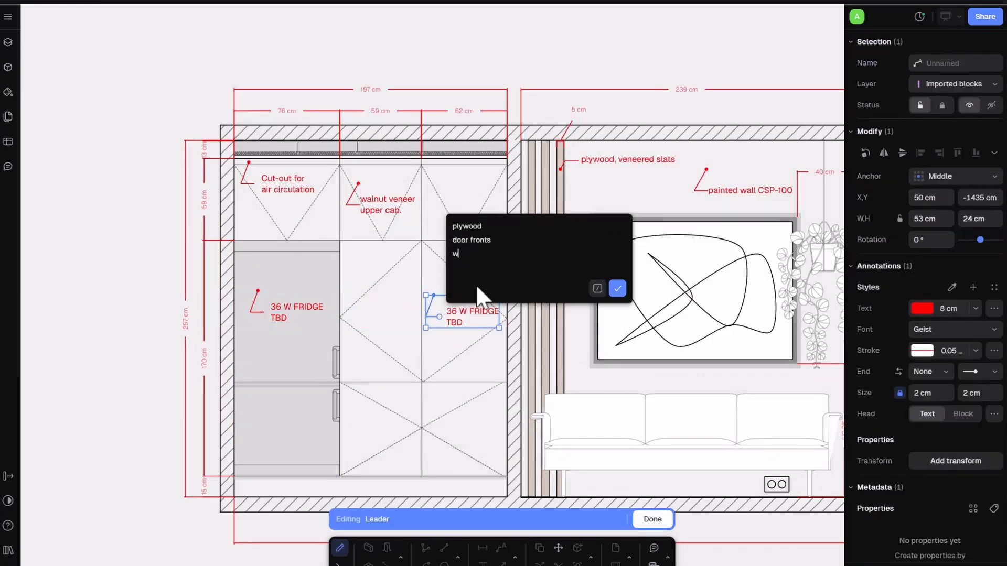
key("BackSpace")
key("BackSpace")
left_click_drag(453, 254, 492, 257)
key("BackSpace")
key("BackSpace")
key("BackSpace")
key("BackSpace")
key("BackSpace")
key("BackSpace")
key("BackSpace")
key("BackSpace")
key("BackSpace")
- Set the tall cabinet leader's text to "walnut finish" and "for door front" on two lines, and fine-tune its position on the door
type("walnut finish")
key("Return")
type("for door front")
key("Escape")
left_click_drag(457, 314, 455, 312)
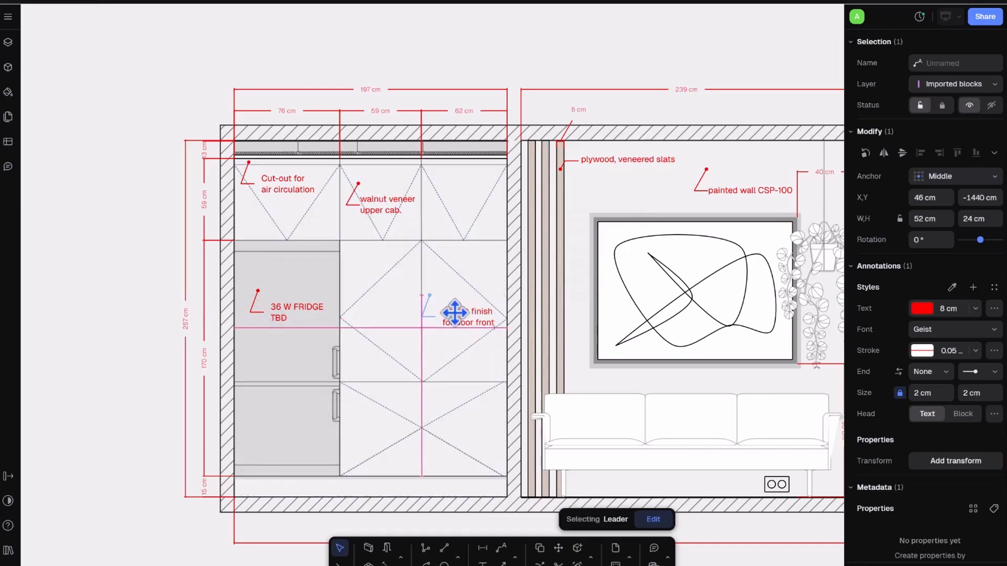
left_click_drag(454, 313, 457, 314)
key("Escape")
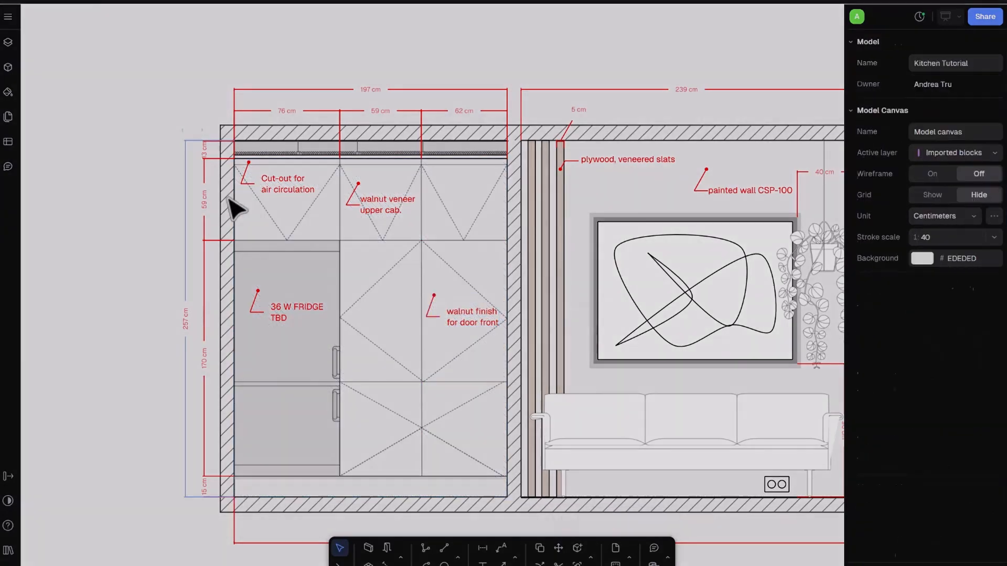
scroll(234, 201, "down", 5)
scroll(518, 272, "up", 5)
scroll(780, 270, "up", 5)
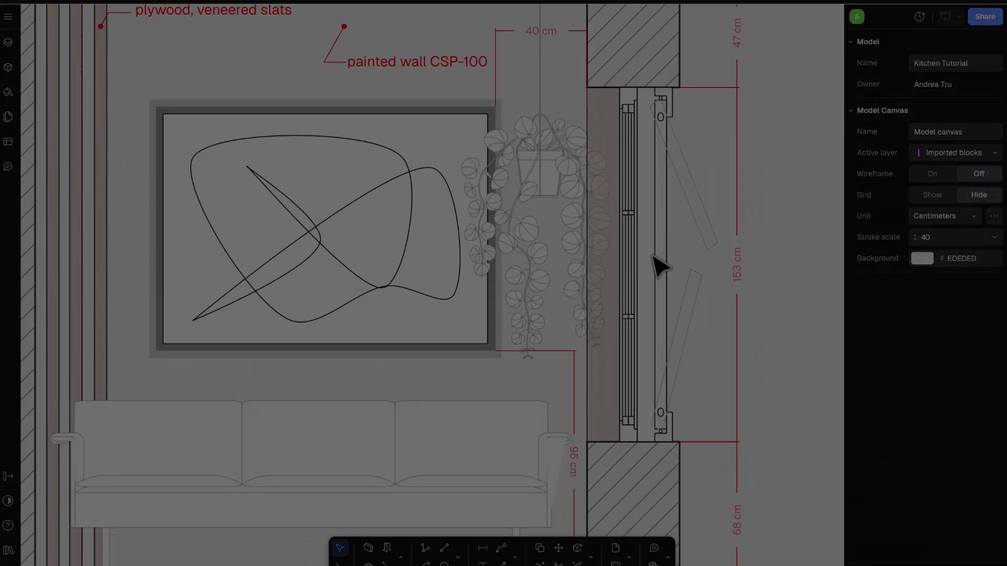